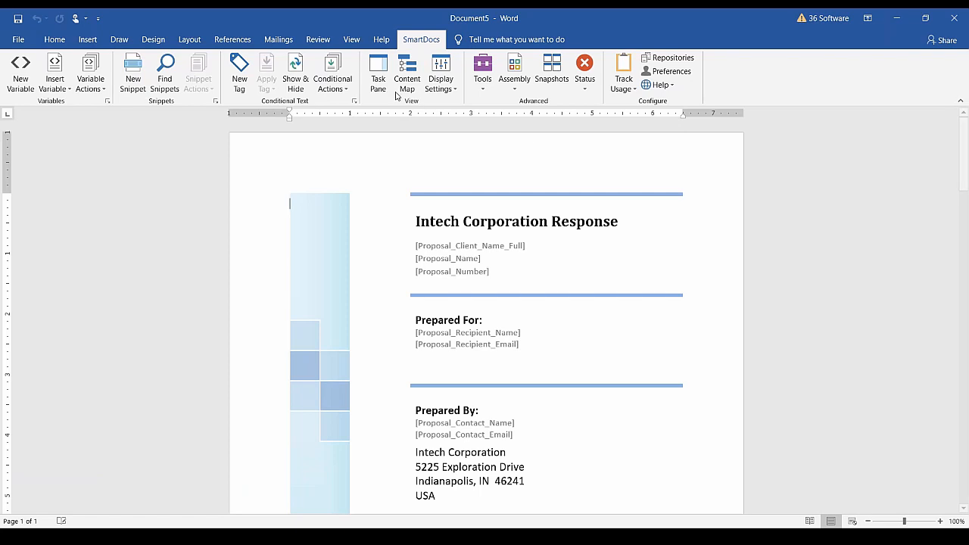
# Show the SmartDocs task pane beside the proposal and review its Display Settings options.
pyautogui.click(379, 78)
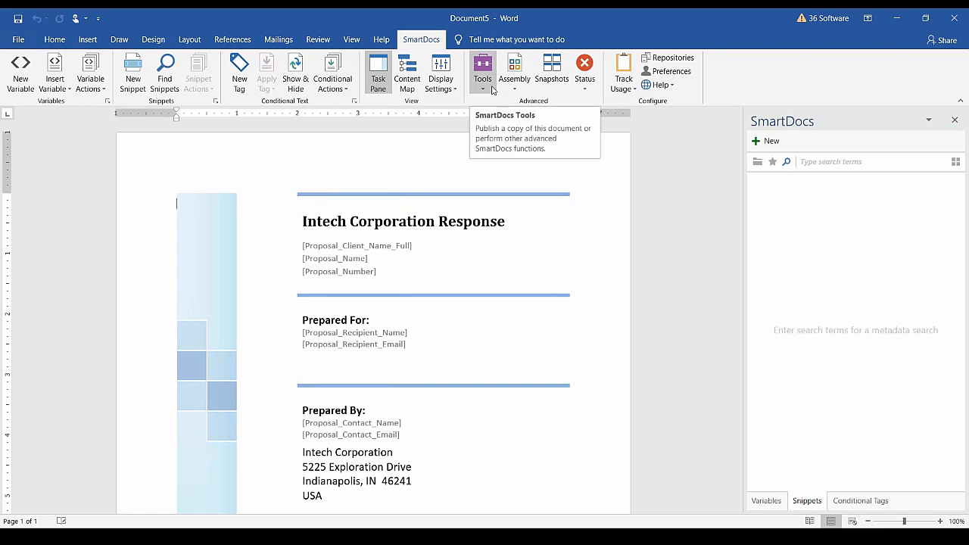
pyautogui.click(455, 89)
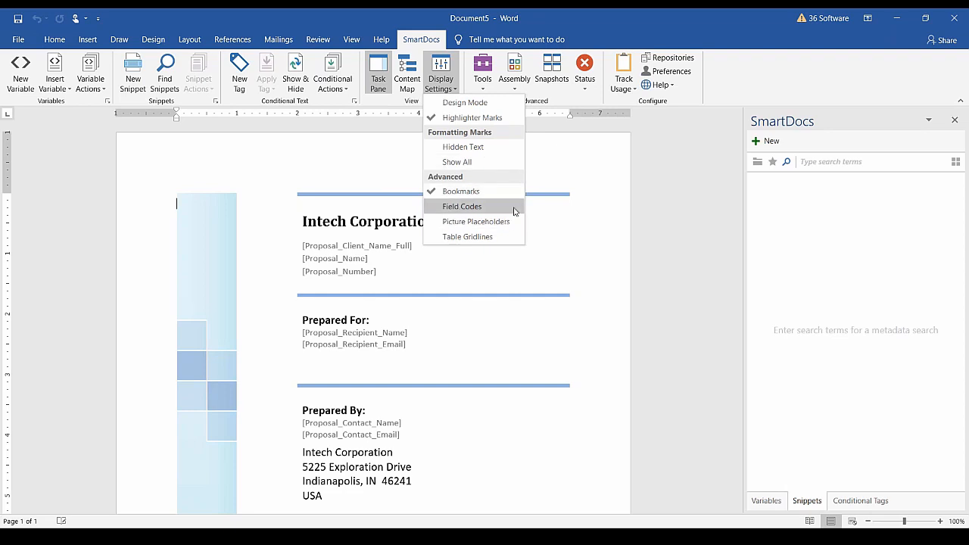
pyautogui.click(642, 147)
pyautogui.click(482, 80)
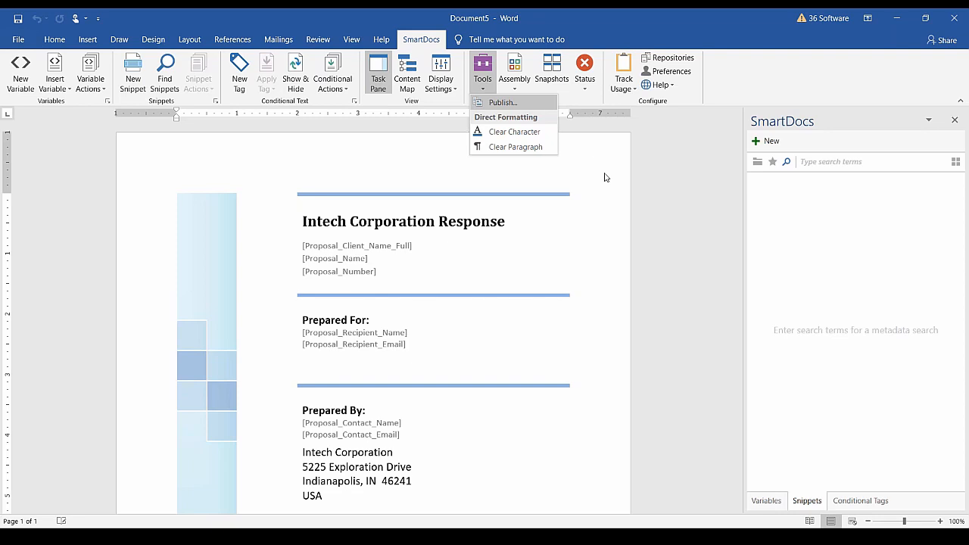
pyautogui.click(663, 190)
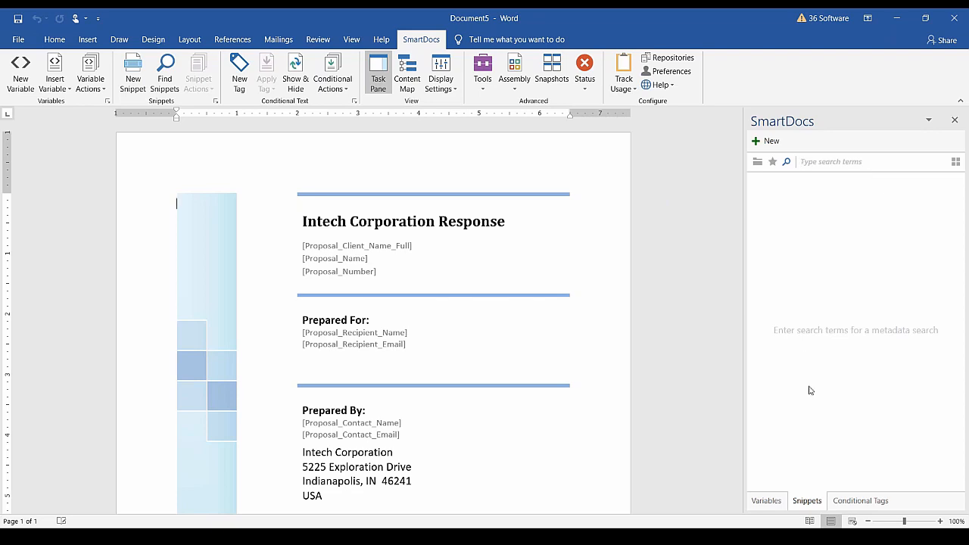
pyautogui.click(769, 502)
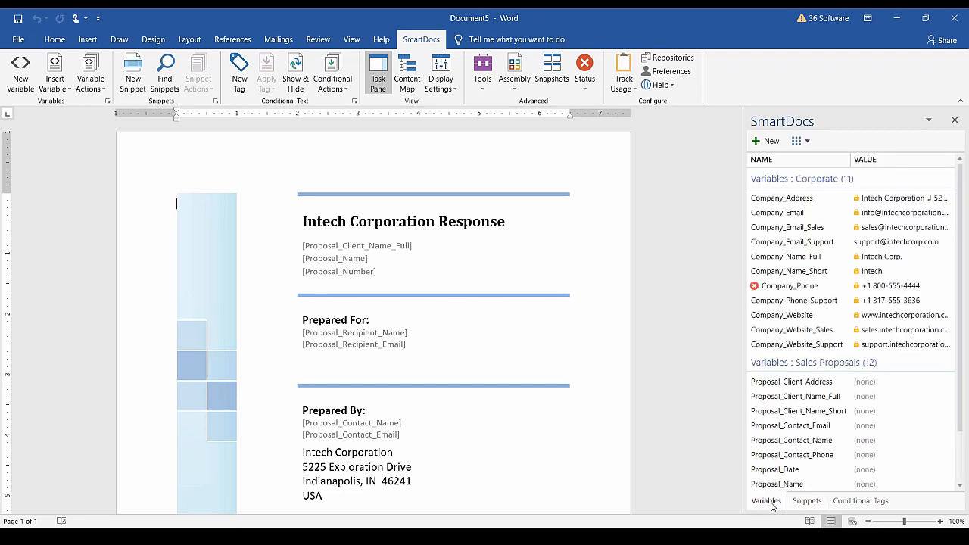
pyautogui.moveTo(745, 399); pyautogui.dragTo(719, 398)
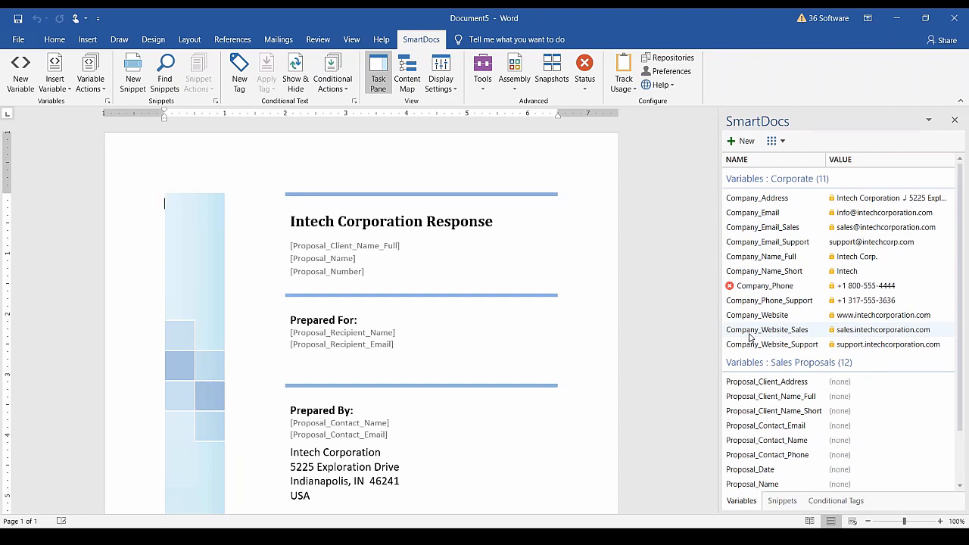
pyautogui.click(750, 292)
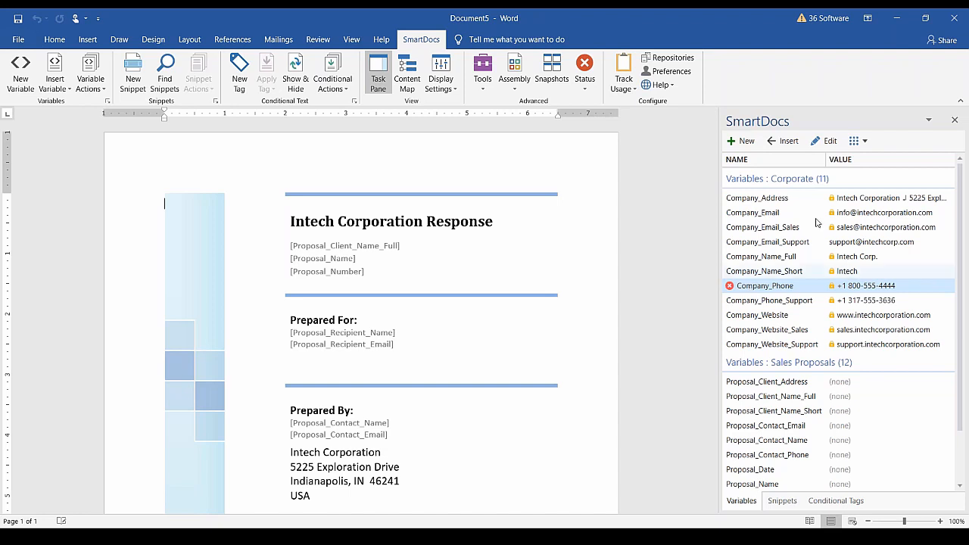
pyautogui.click(858, 144)
pyautogui.click(826, 248)
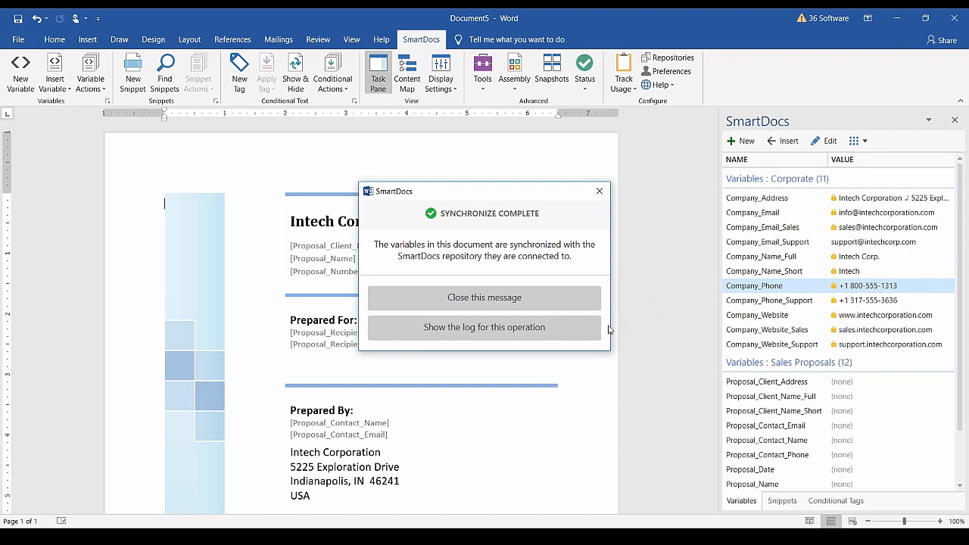
# Dismiss the synchronize-complete message and start a New Variable from the SmartDocs ribbon.
pyautogui.click(580, 301)
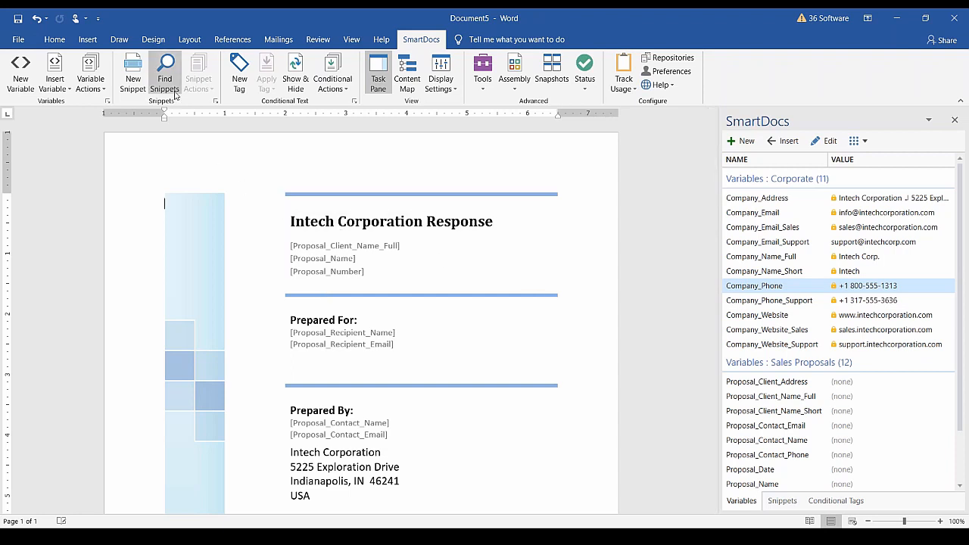
pyautogui.click(15, 82)
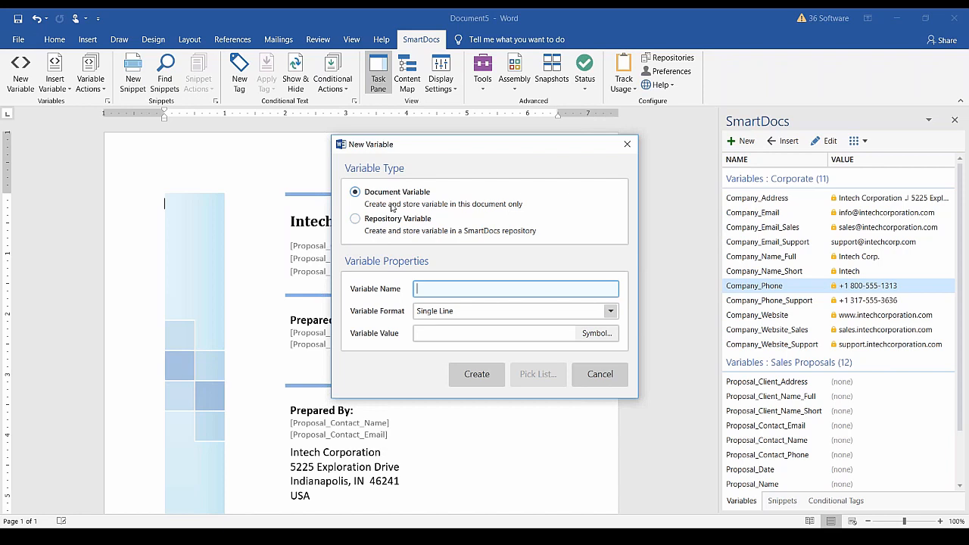
# Review the repository variable options and keep Single Line as the format.
pyautogui.click(355, 219)
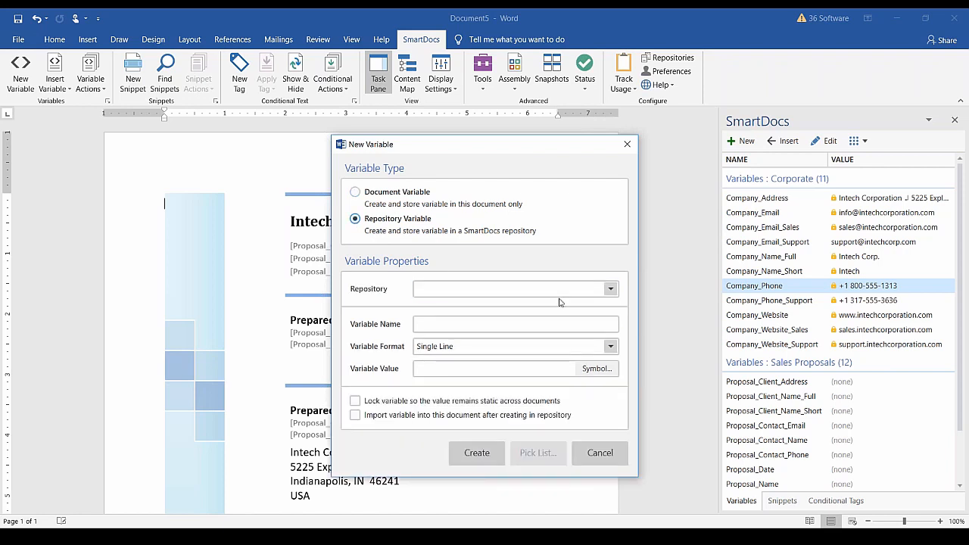
pyautogui.click(609, 290)
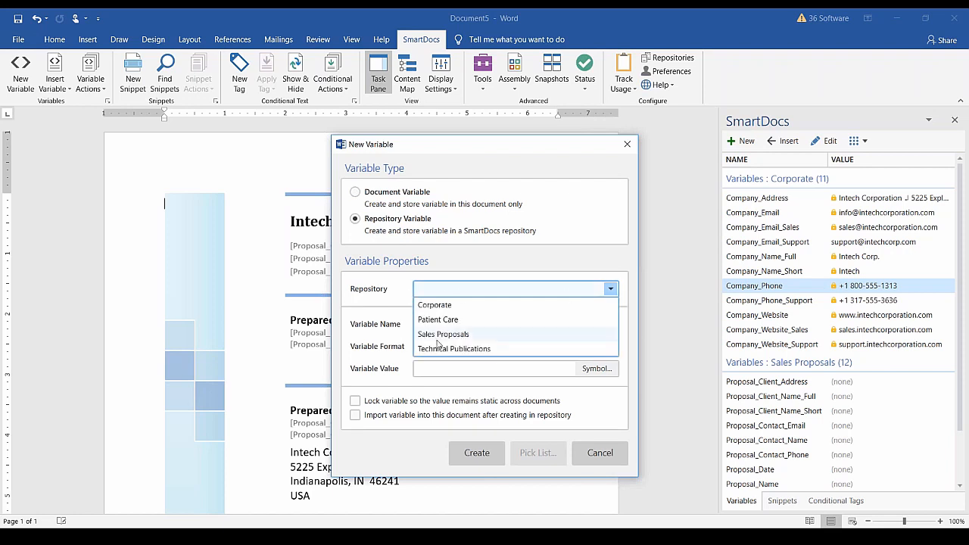
pyautogui.click(391, 305)
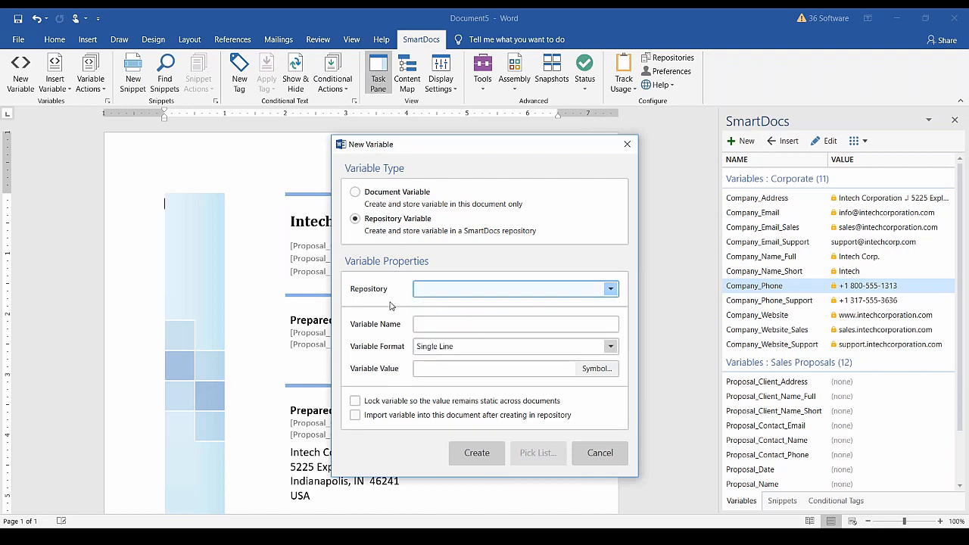
pyautogui.click(610, 348)
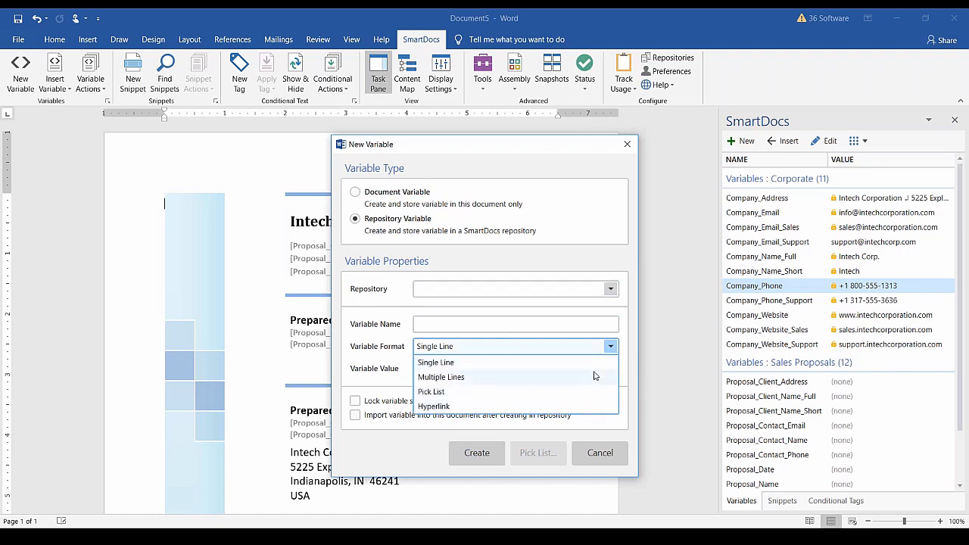
pyautogui.click(389, 382)
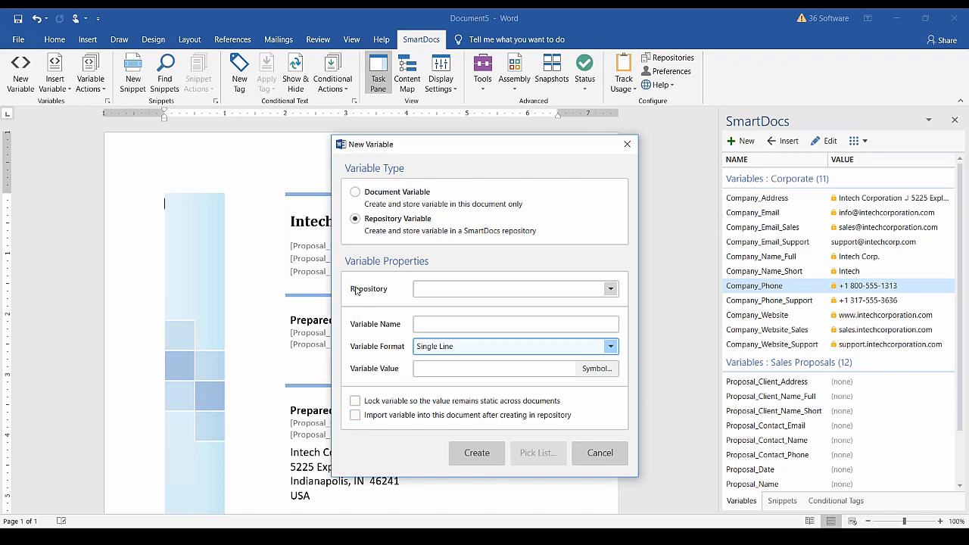
# Create a document-only variable named 'Sample Variable'.
pyautogui.click(355, 194)
pyautogui.click(445, 287)
pyautogui.write('Sample Variable')
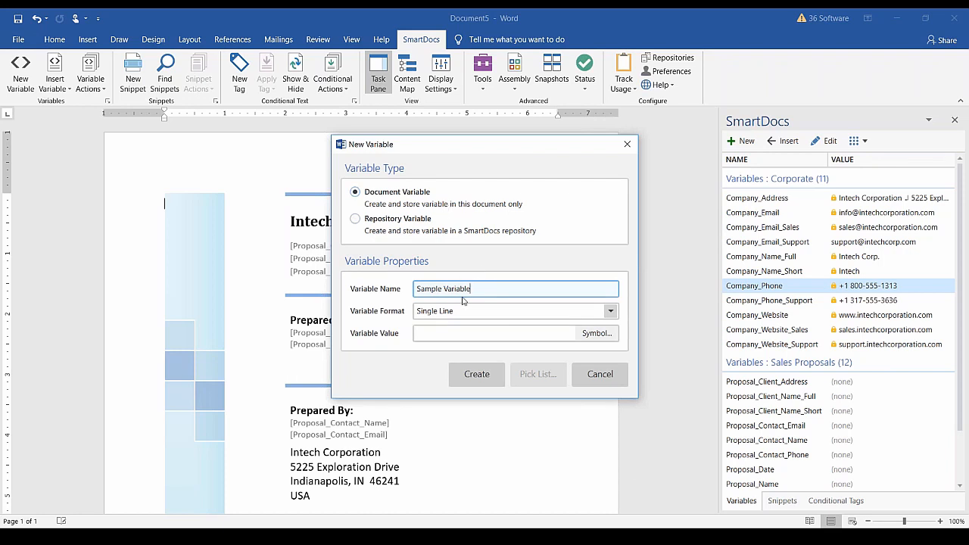
pyautogui.click(476, 379)
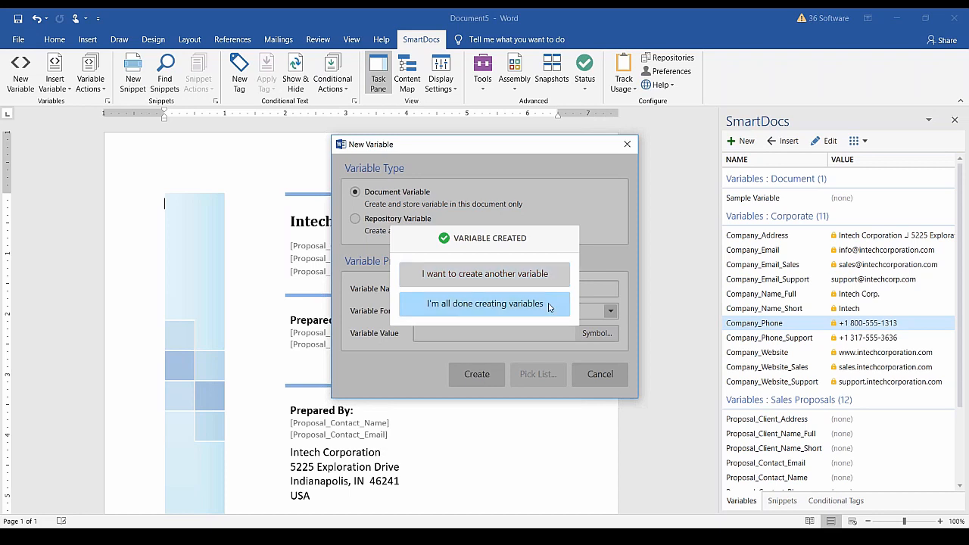
# Finish creating variables and open the Variables manager listing all 24 variables.
pyautogui.click(549, 307)
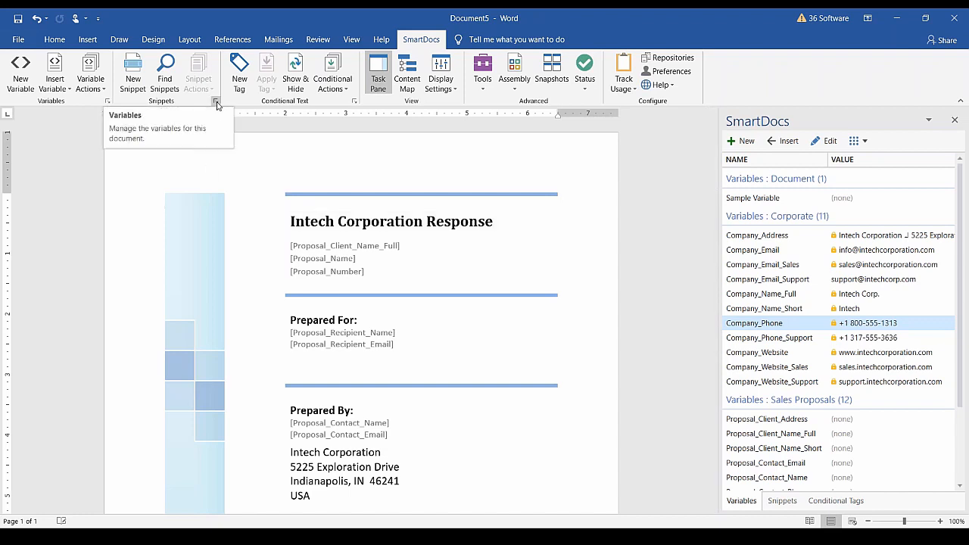
pyautogui.click(106, 101)
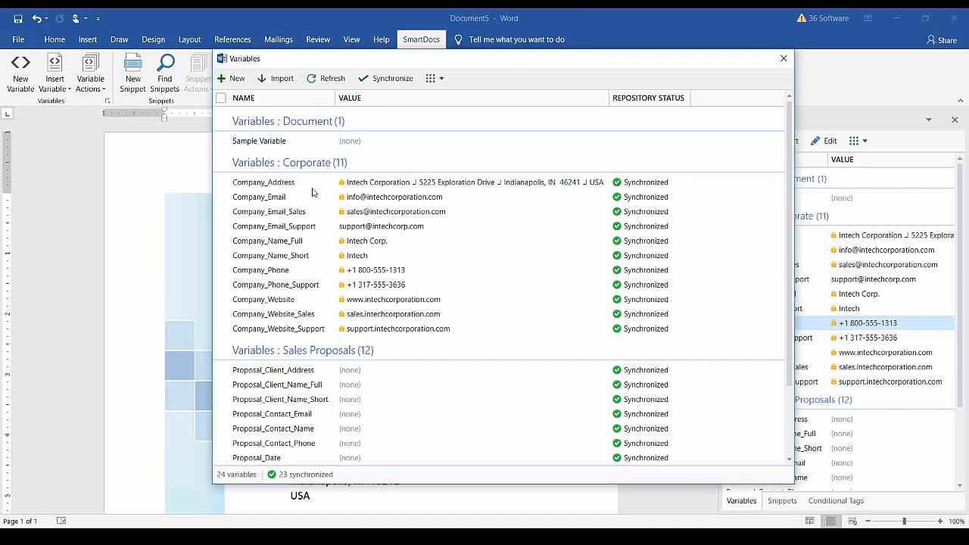
# Generate a Report of all variables from the Variables manager's Other Actions menu.
pyautogui.scroll(-2, 324, 427)
pyautogui.scroll(2, 324, 426)
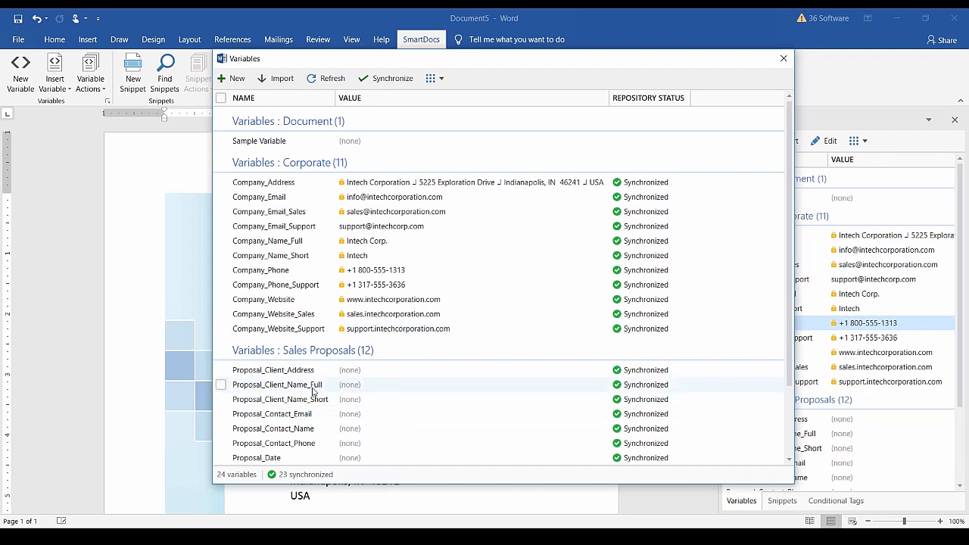
pyautogui.click(441, 79)
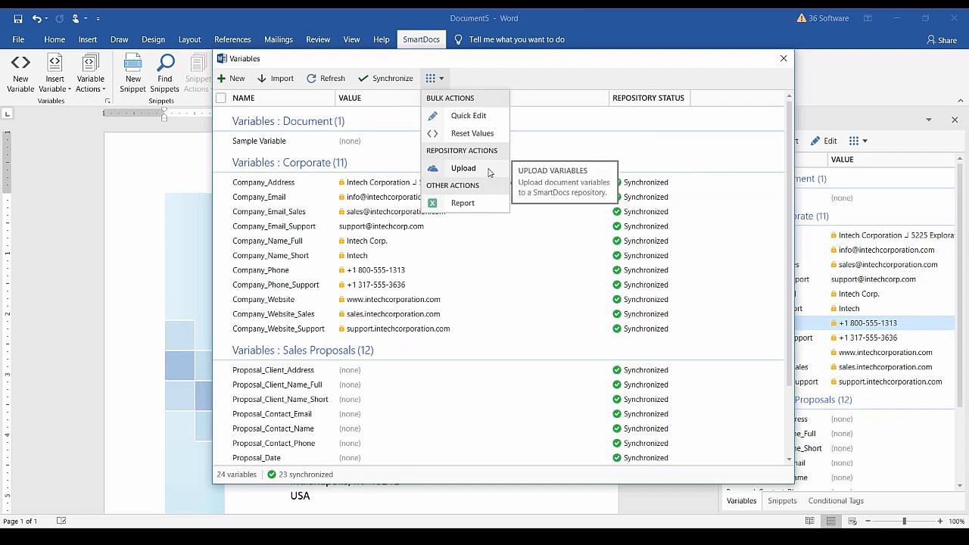
pyautogui.click(488, 208)
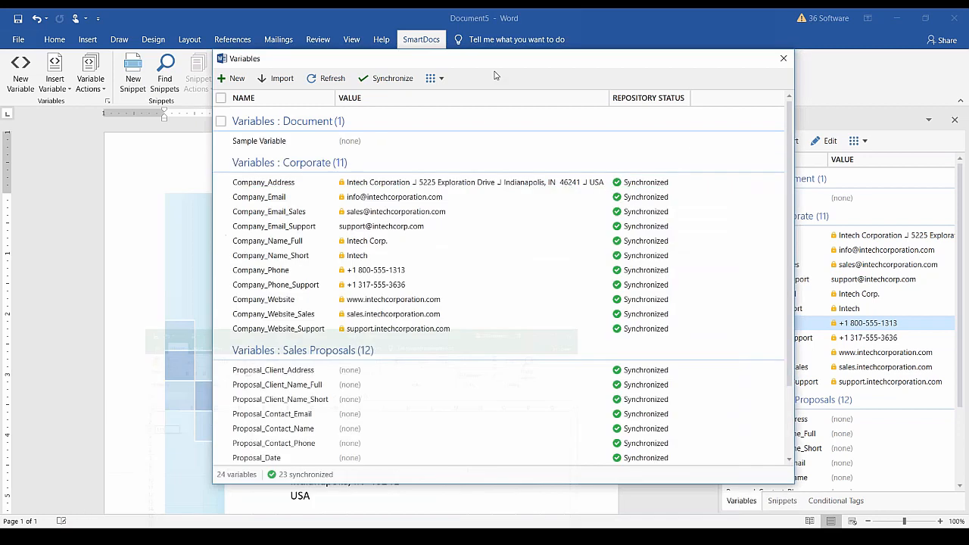
pyautogui.click(436, 79)
pyautogui.click(440, 203)
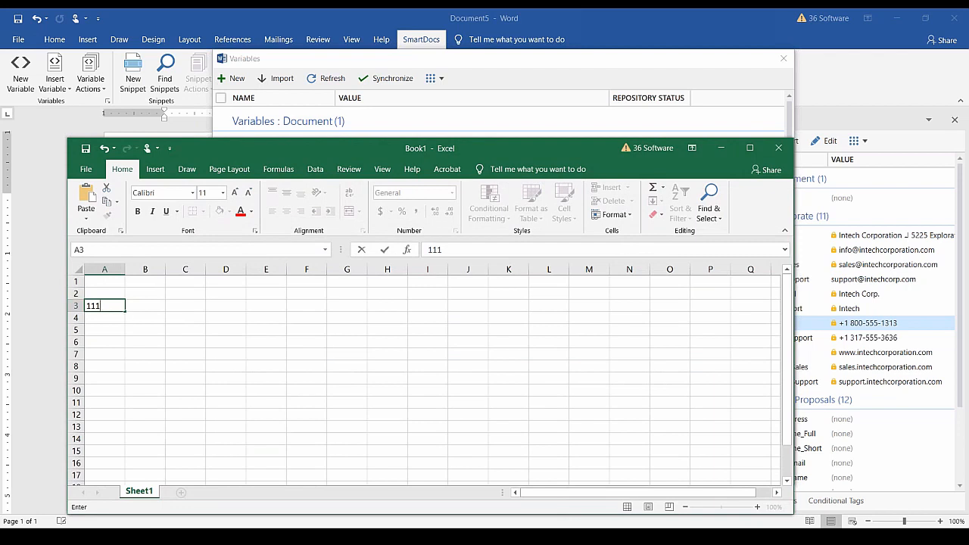
# Close the extra Book2 and Book3 Excel workbooks and minimize Book1, returning to Word.
pyautogui.click(85, 149)
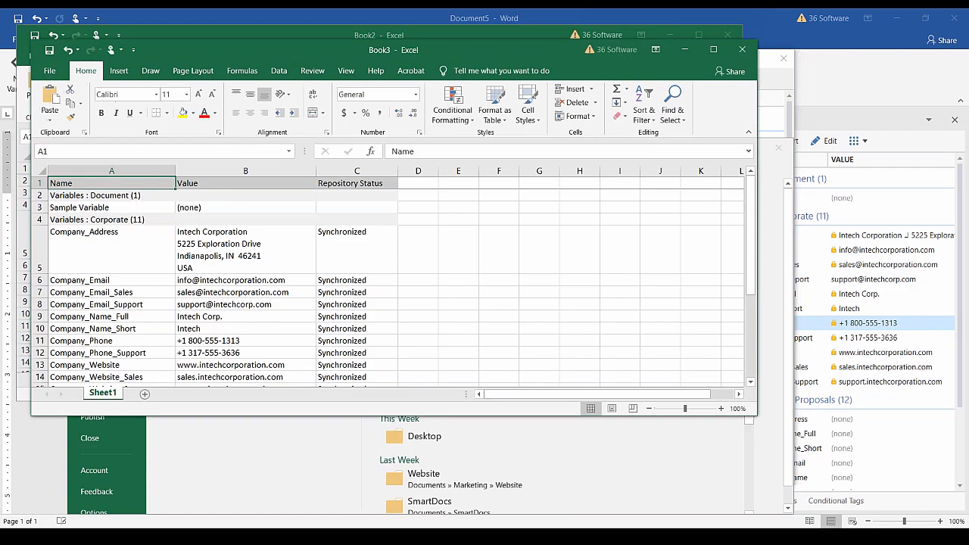
pyautogui.click(526, 30)
pyautogui.click(671, 35)
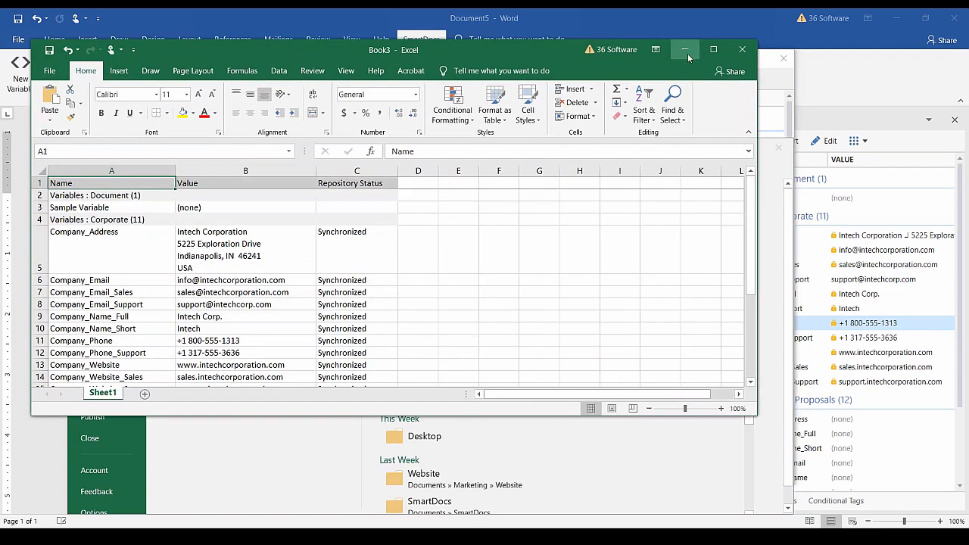
pyautogui.moveTo(756, 415); pyautogui.dragTo(862, 496)
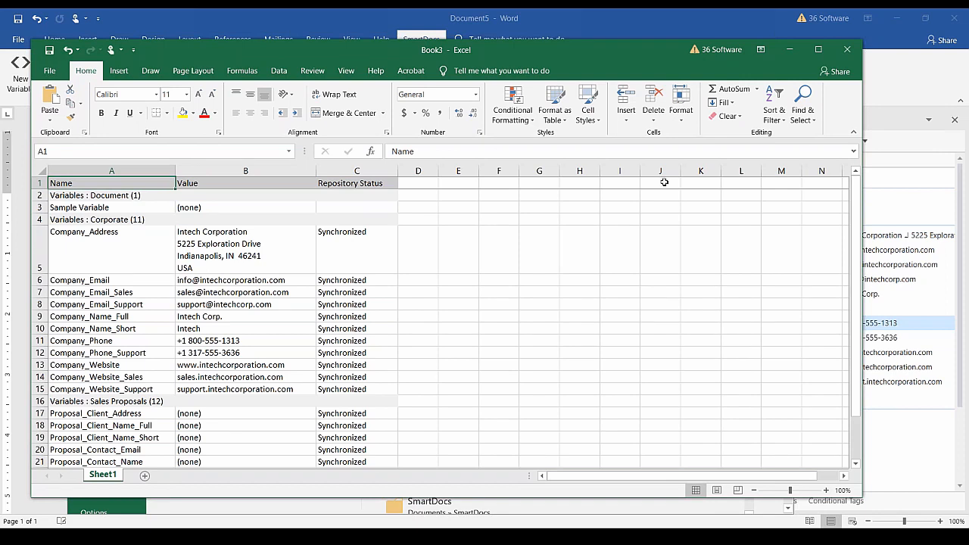
pyautogui.click(847, 50)
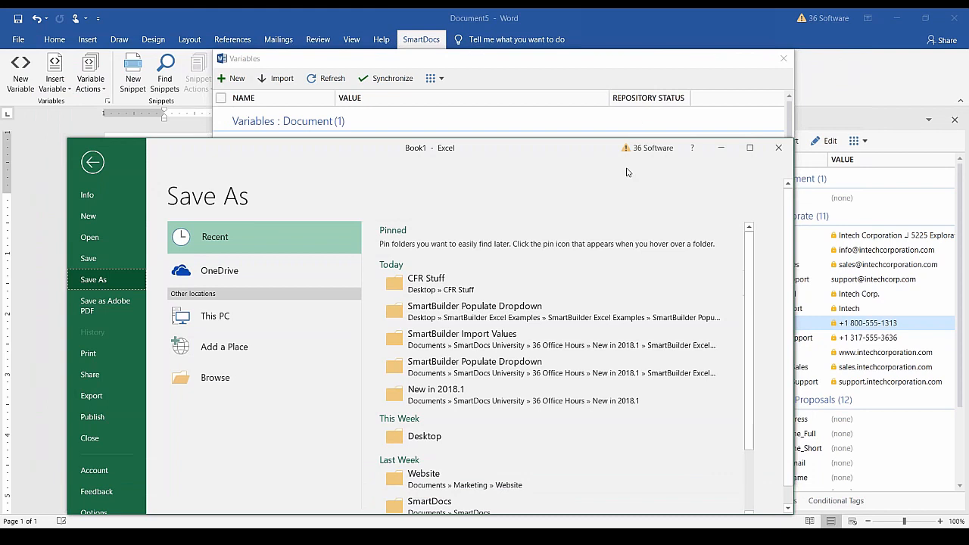
pyautogui.click(721, 147)
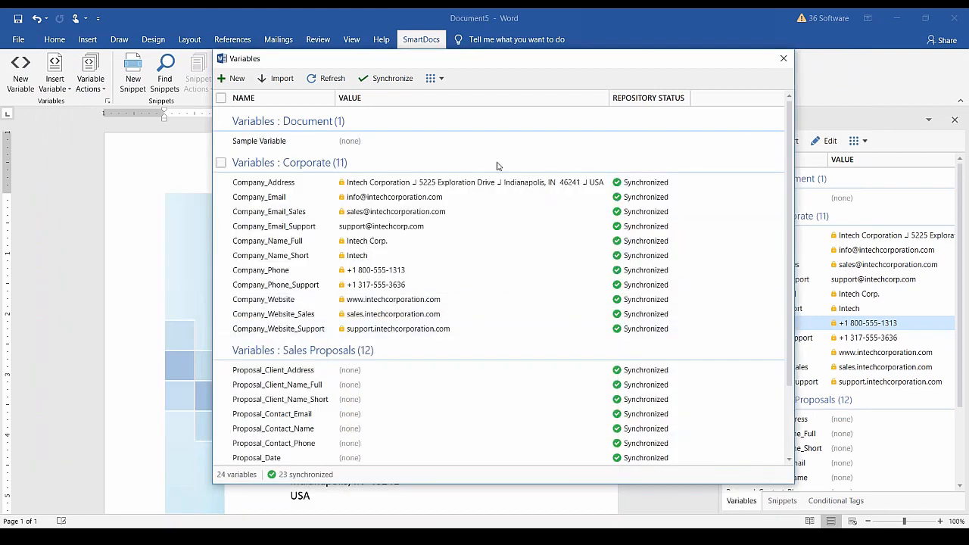
# Import variable values from the Variable_Values.xlsx spreadsheet, reaching the 11-variable update warning.
pyautogui.click(282, 79)
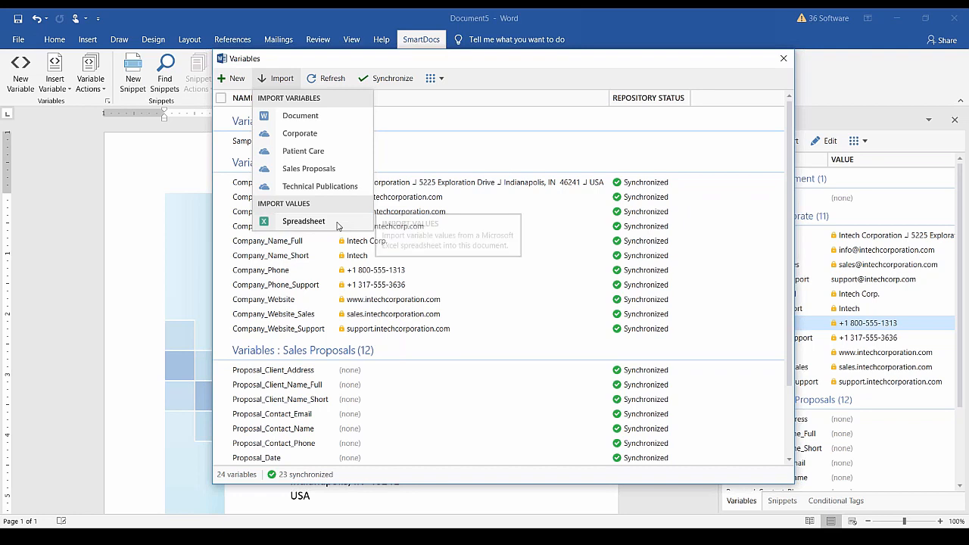
pyautogui.click(304, 221)
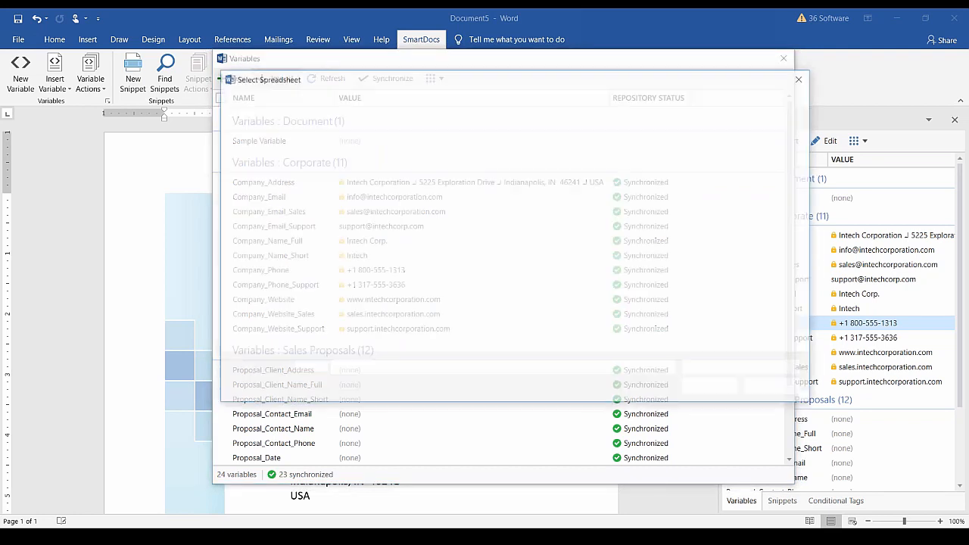
pyautogui.click(379, 173)
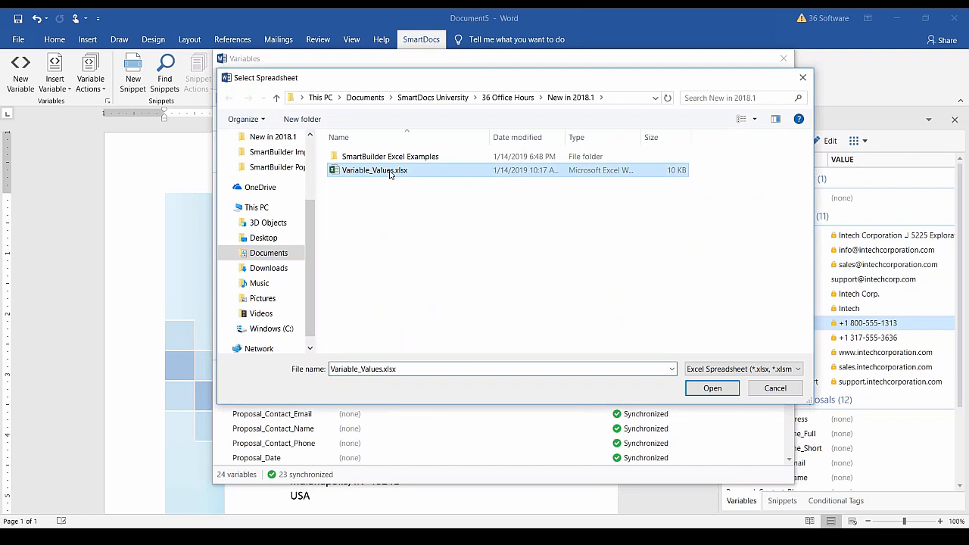
pyautogui.click(703, 392)
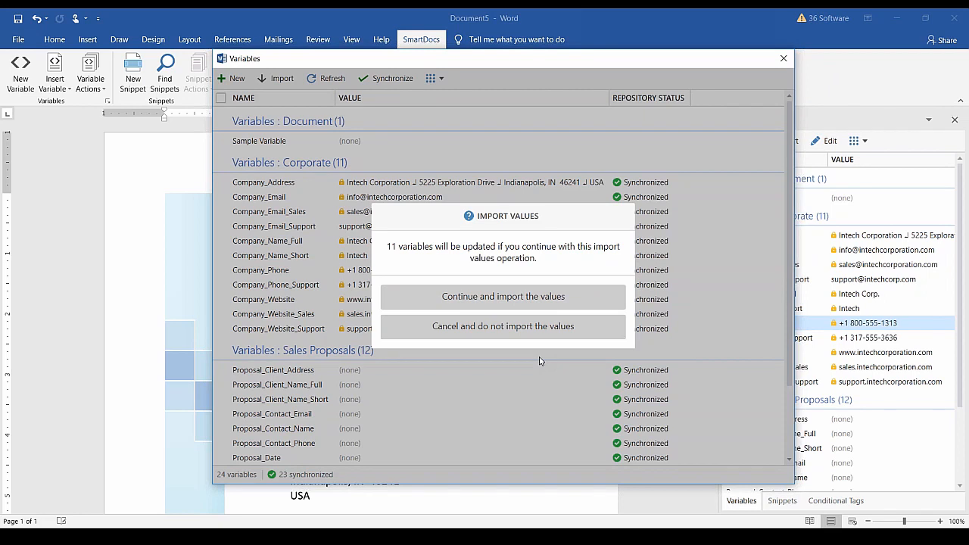
# Confirm the import so the cover shows ACME, Inc., then close Excel and the Variables manager.
pyautogui.click(546, 297)
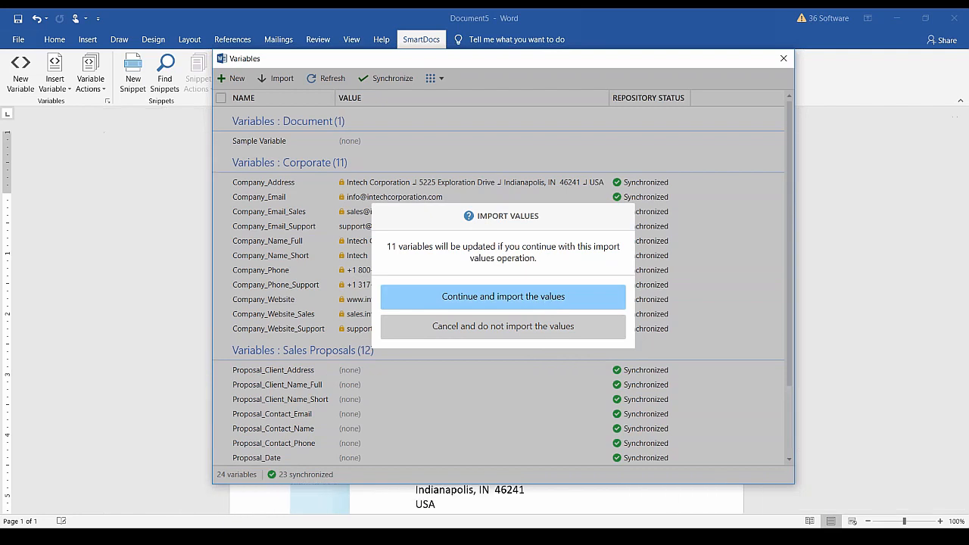
pyautogui.scroll(-2, 383, 369)
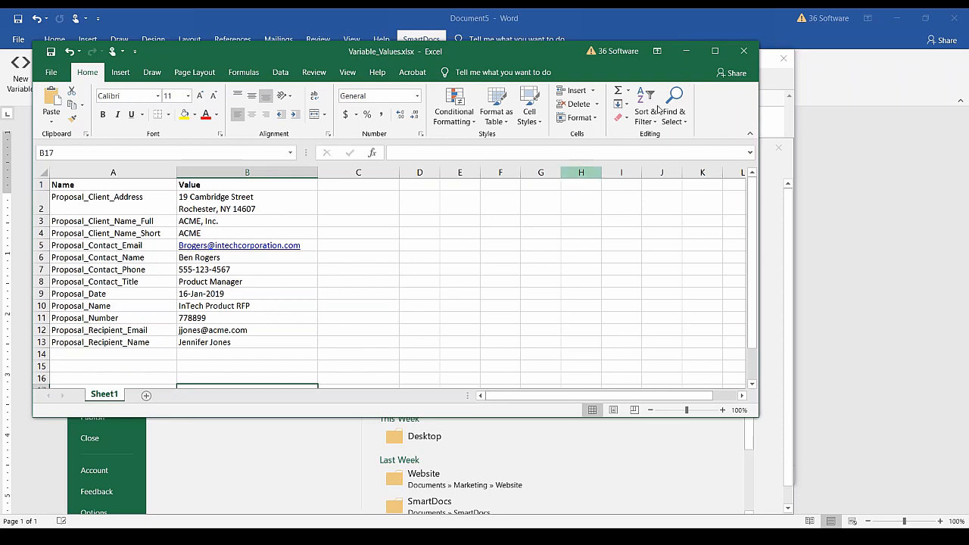
pyautogui.click(743, 51)
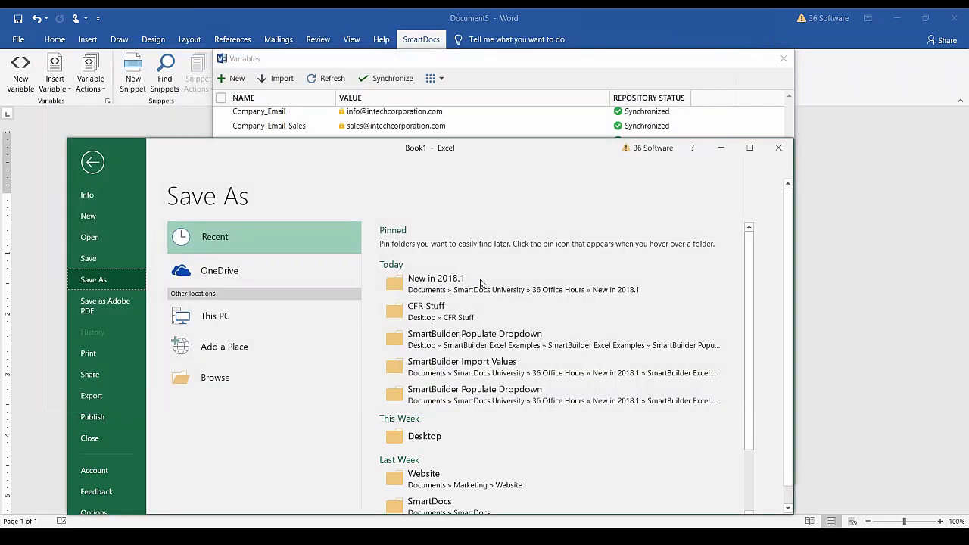
pyautogui.click(721, 150)
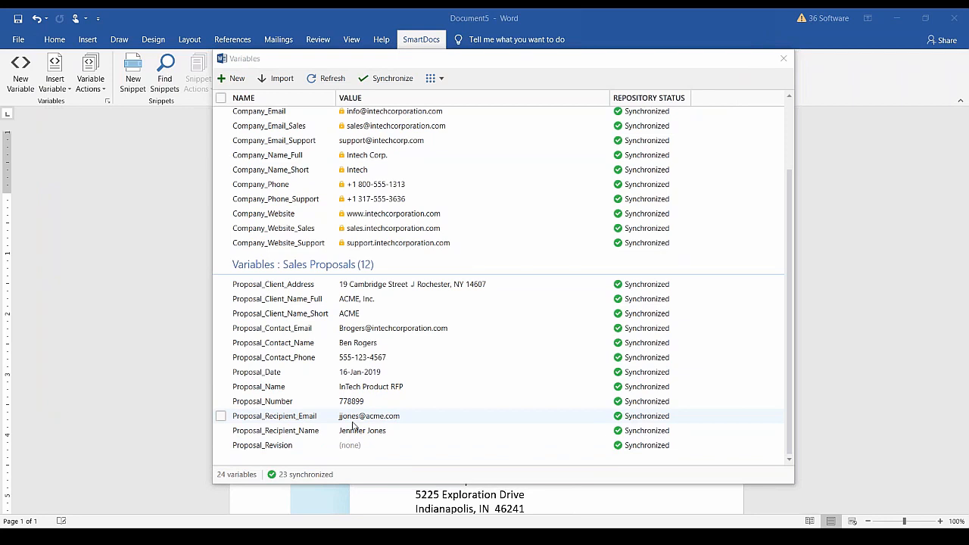
pyautogui.click(433, 78)
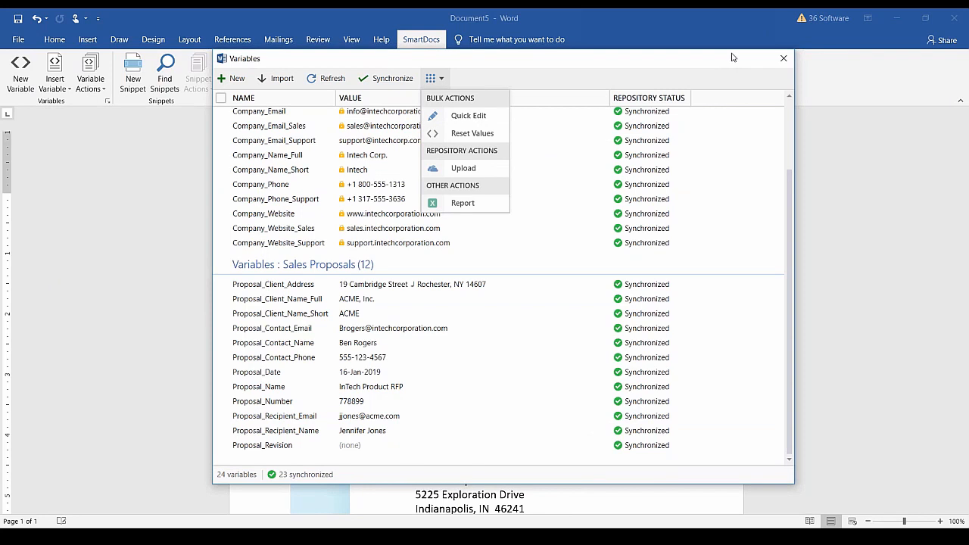
pyautogui.click(784, 58)
pyautogui.click(90, 81)
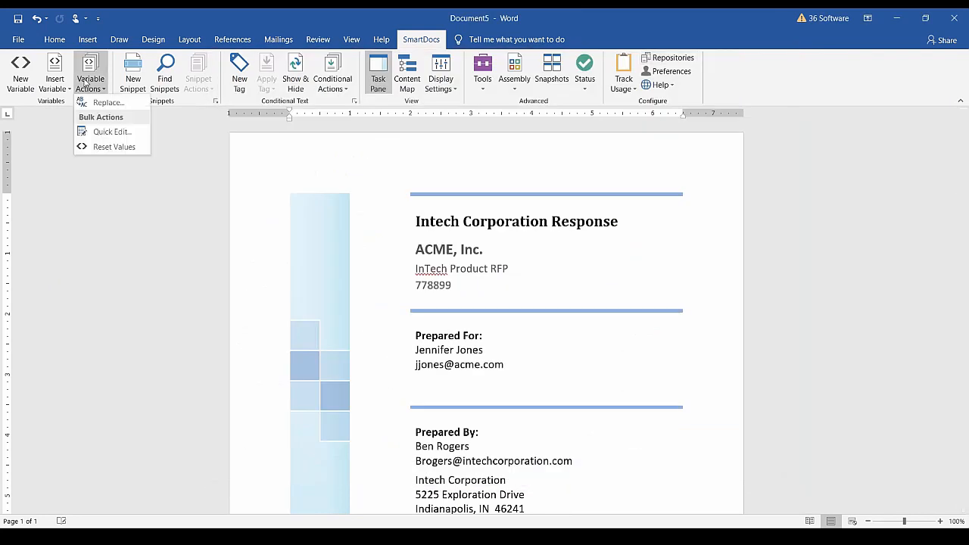
# Quick Edit the variables and validate them for blank values.
pyautogui.click(111, 132)
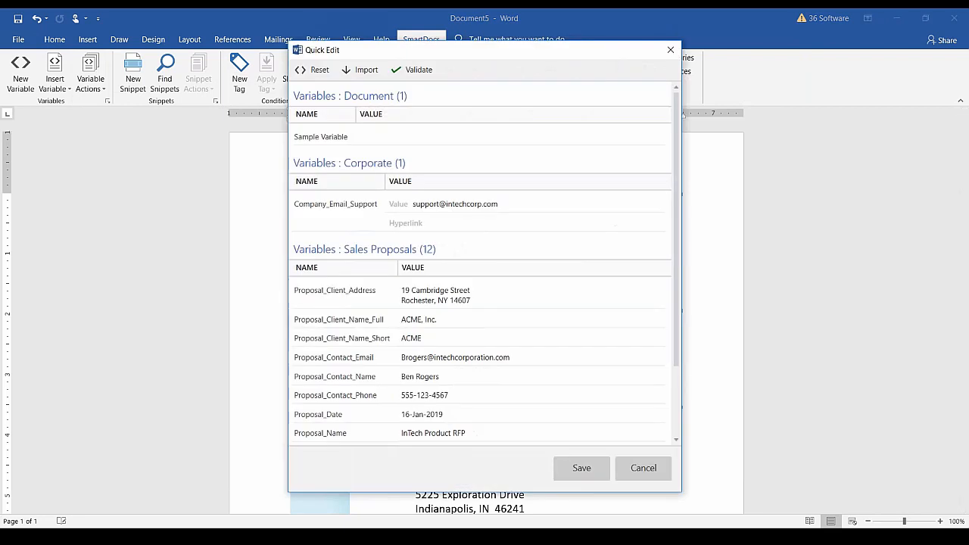
pyautogui.moveTo(677, 251); pyautogui.dragTo(685, 305)
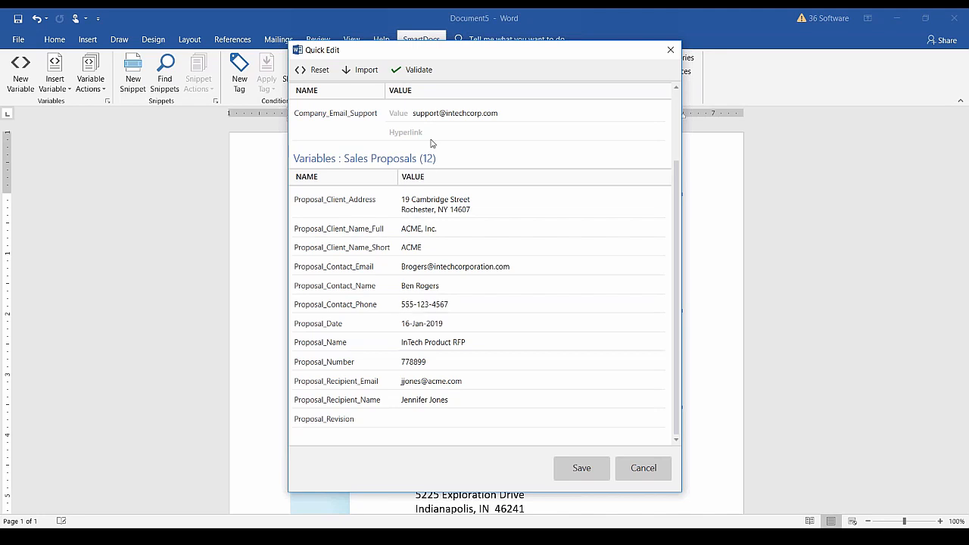
pyautogui.click(427, 74)
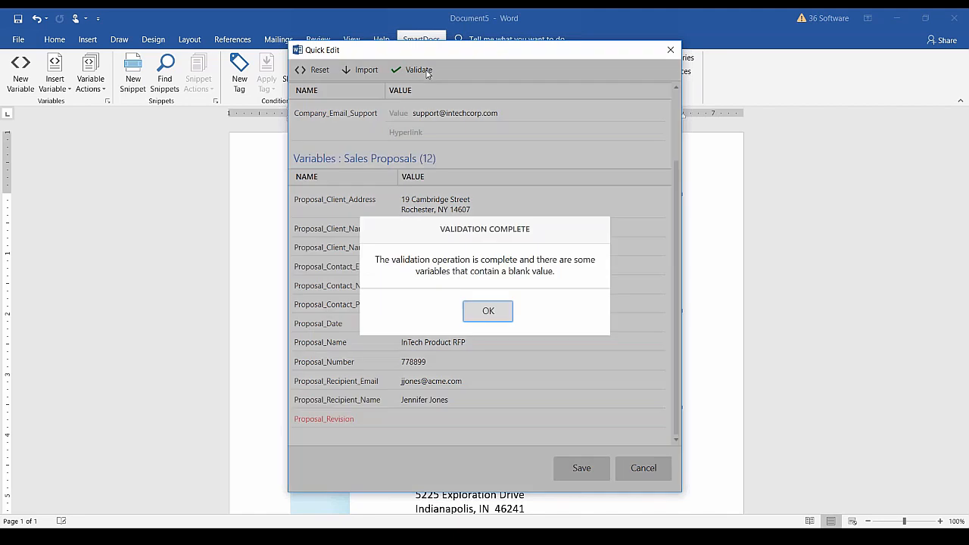
pyautogui.click(488, 313)
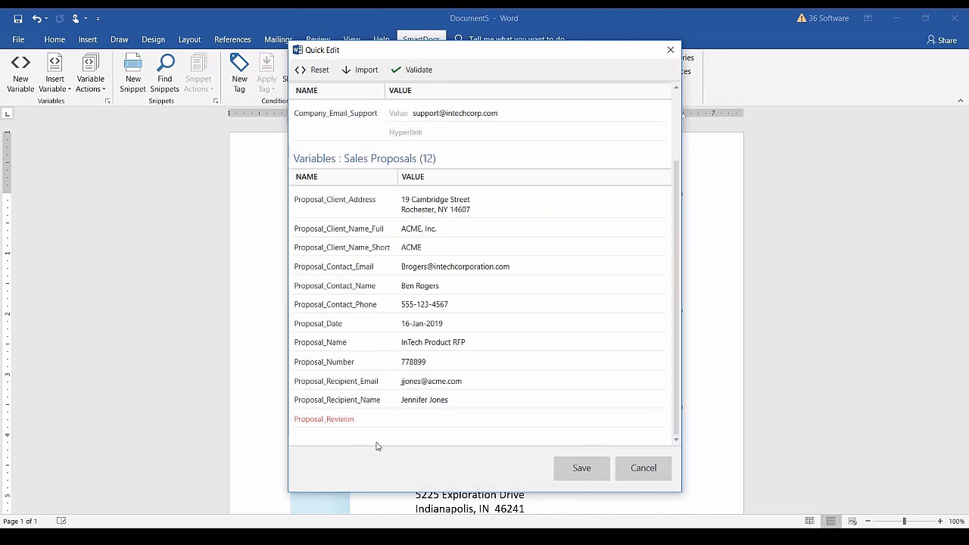
# Set Proposal_Revision to V1 and save the variable values.
pyautogui.click(452, 421)
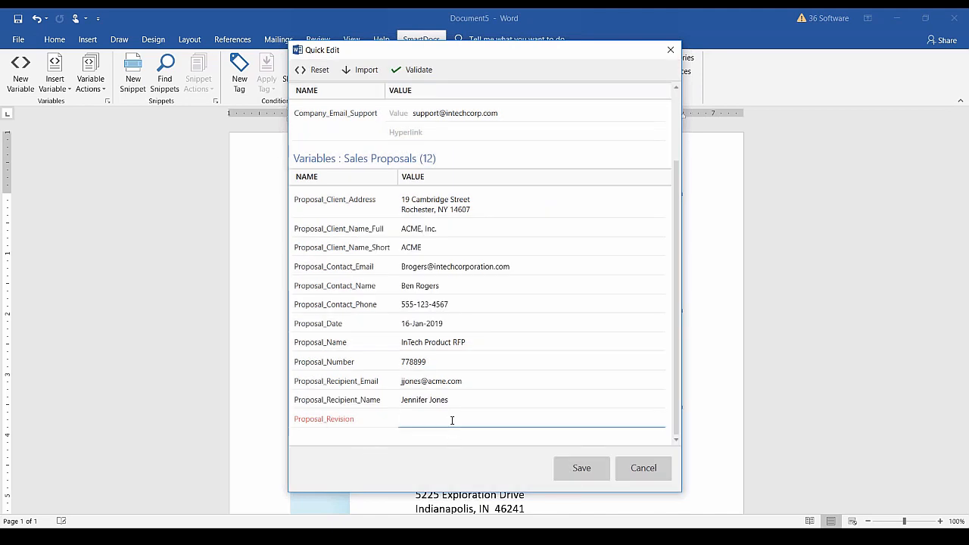
pyautogui.write('V1')
pyautogui.click(587, 475)
pyautogui.click(484, 274)
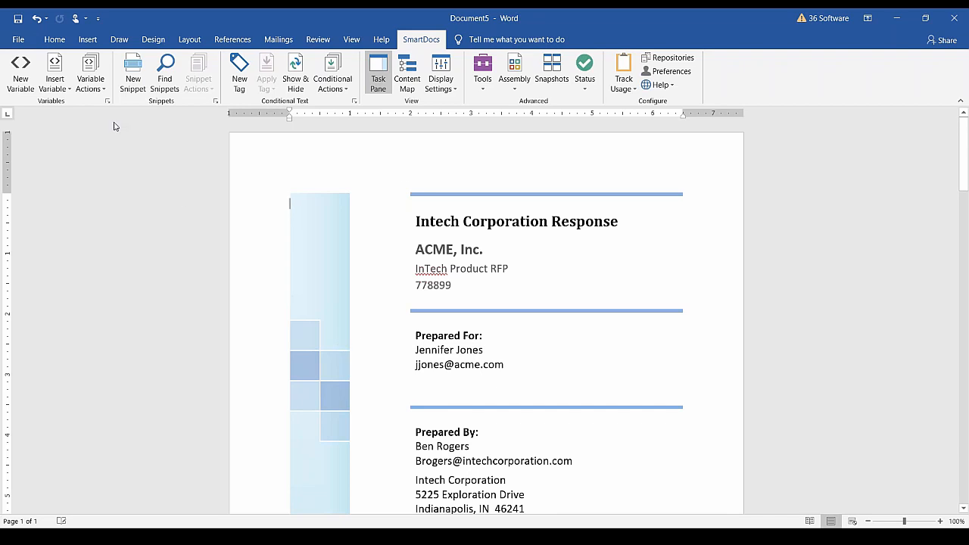
# Dismiss the Variable Actions menu and switch Word to Sleep_Assist_User_Guide_36OH.docx from the taskbar.
pyautogui.click(107, 94)
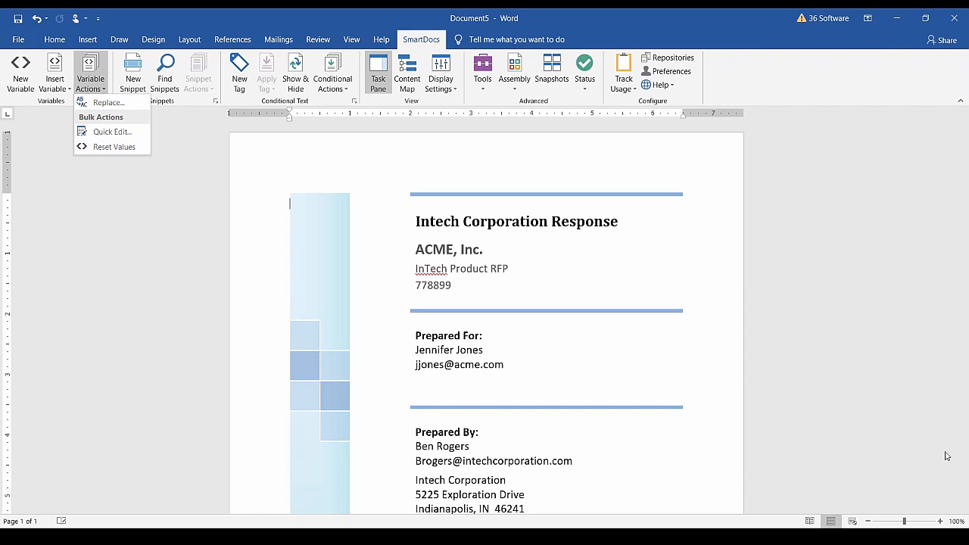
pyautogui.click(203, 538)
pyautogui.click(215, 457)
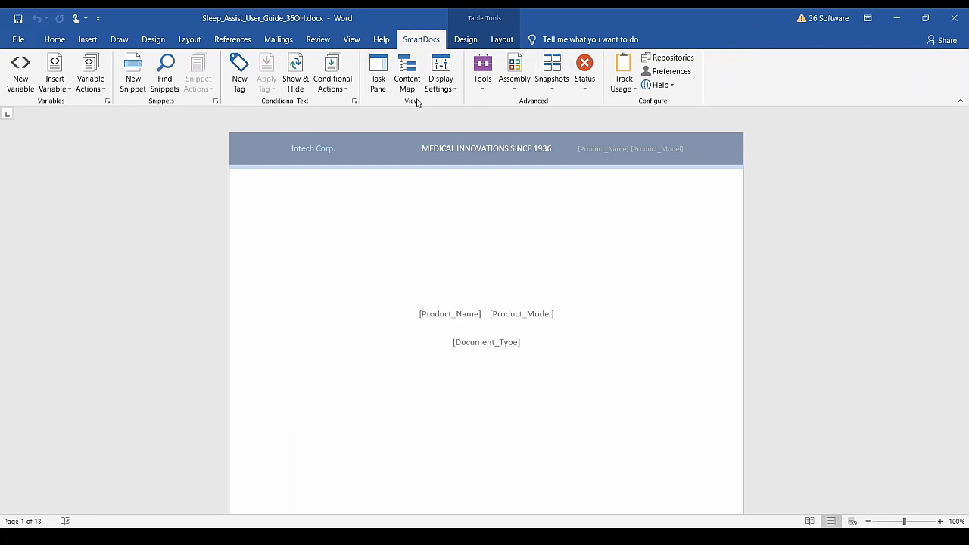
# Show the SmartDocs pane's Conditional Tags tab and widen the pane to list AU-1000, MA-1000, MA-2000, UOM tags.
pyautogui.click(378, 76)
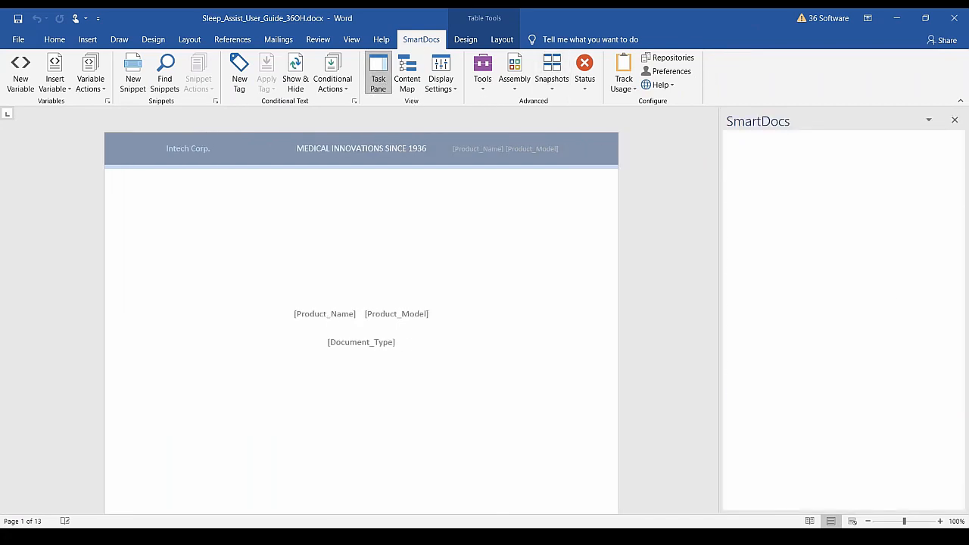
pyautogui.click(838, 504)
pyautogui.moveTo(720, 427); pyautogui.dragTo(687, 426)
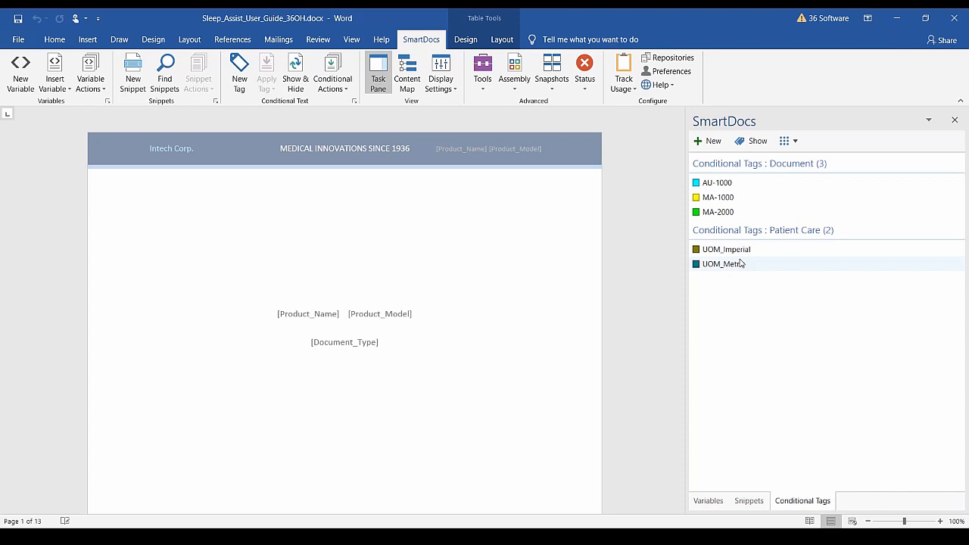
pyautogui.scroll(-15, 612, 292)
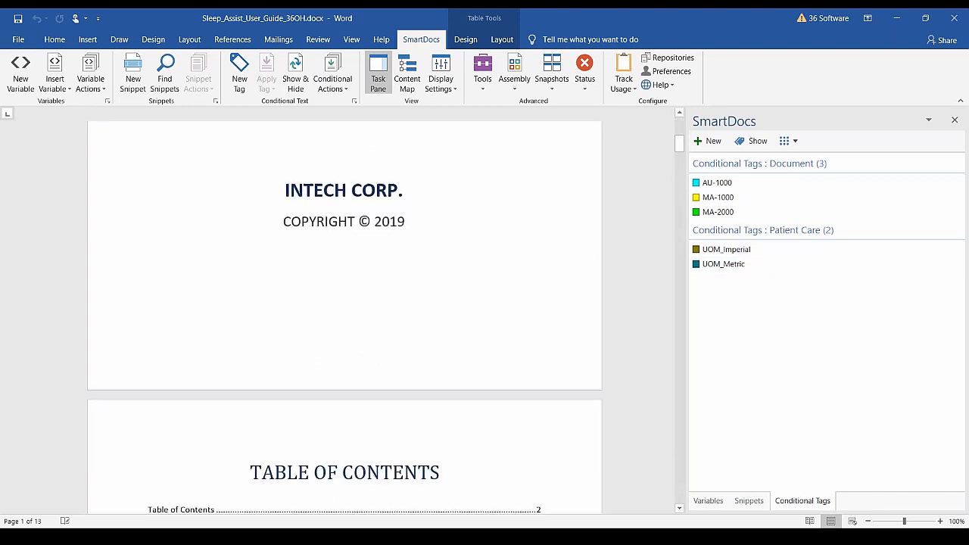
pyautogui.scroll(-10, 522, 319)
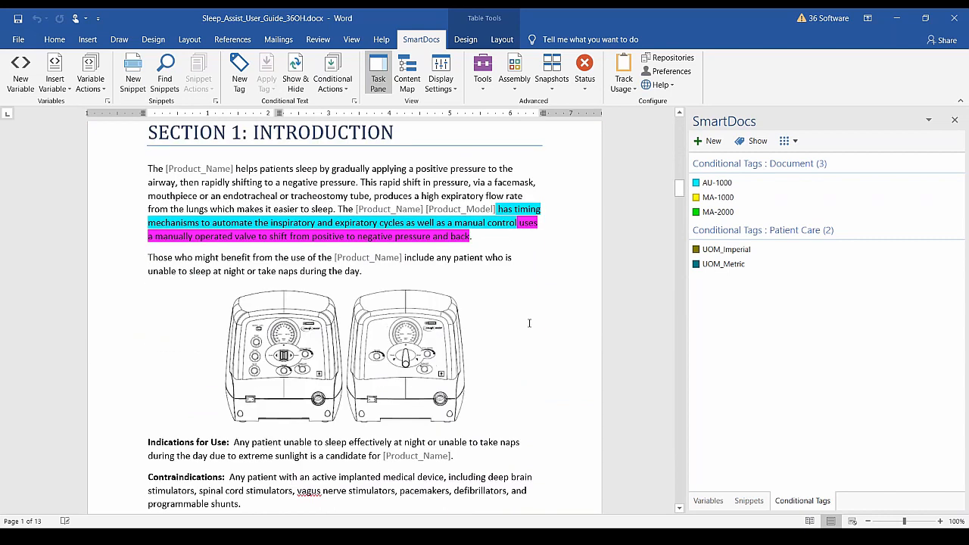
pyautogui.click(501, 282)
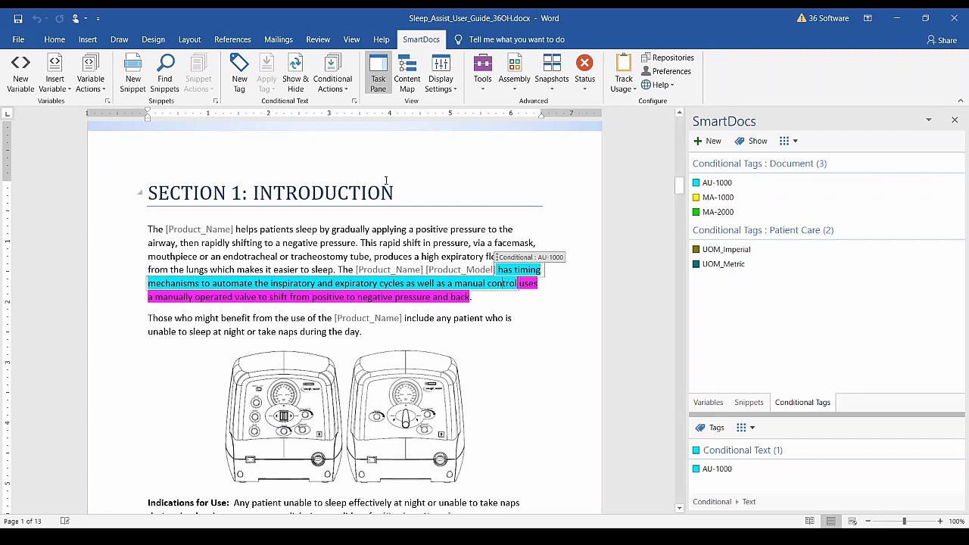
pyautogui.click(399, 297)
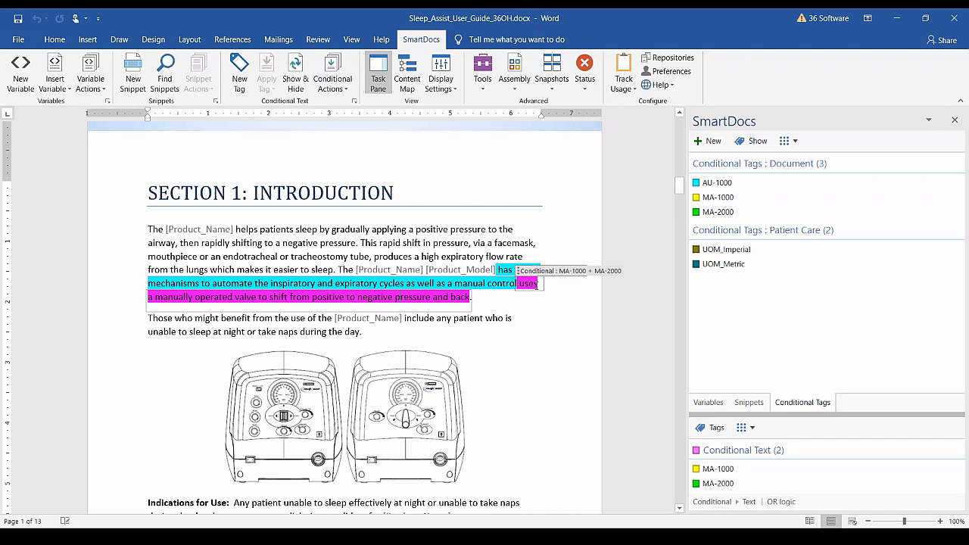
pyautogui.click(340, 87)
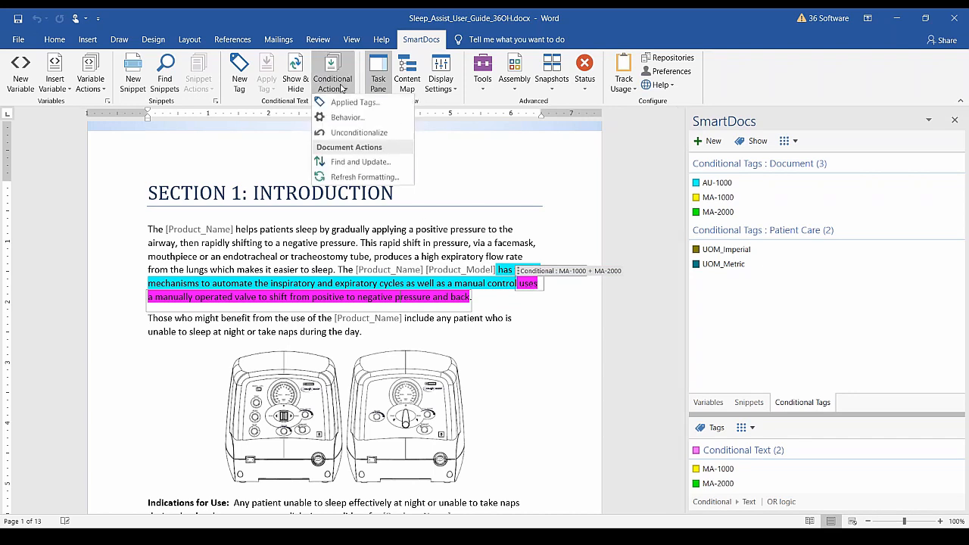
pyautogui.click(381, 121)
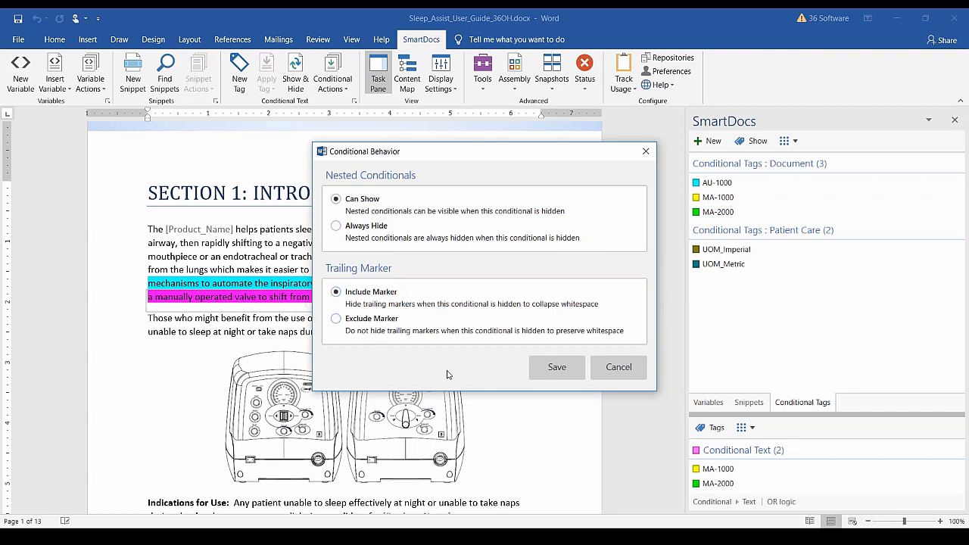
pyautogui.click(634, 375)
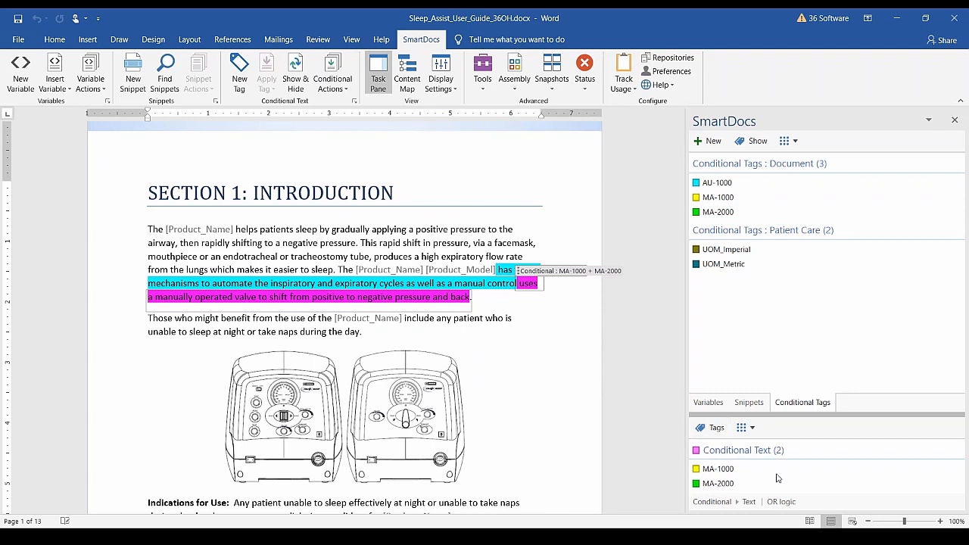
pyautogui.click(745, 429)
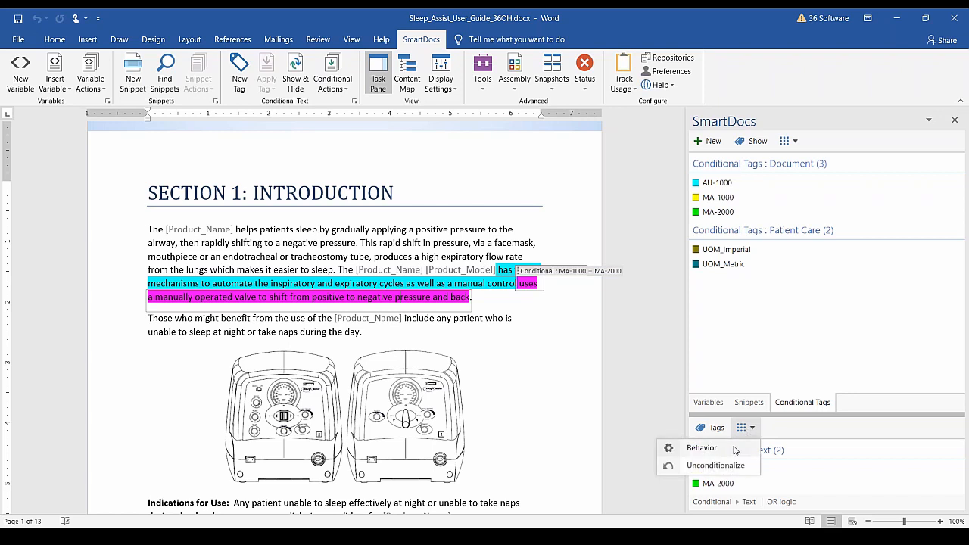
pyautogui.click(734, 450)
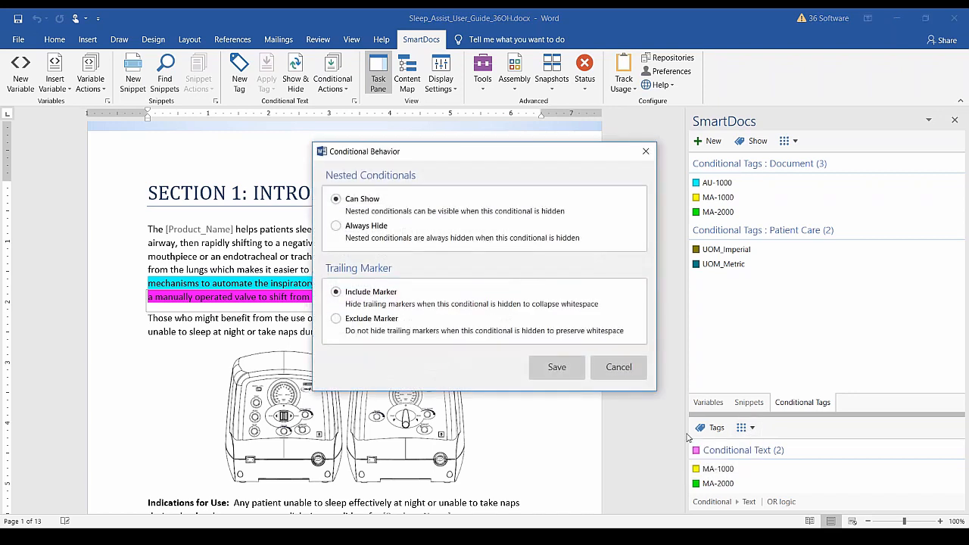
pyautogui.click(616, 369)
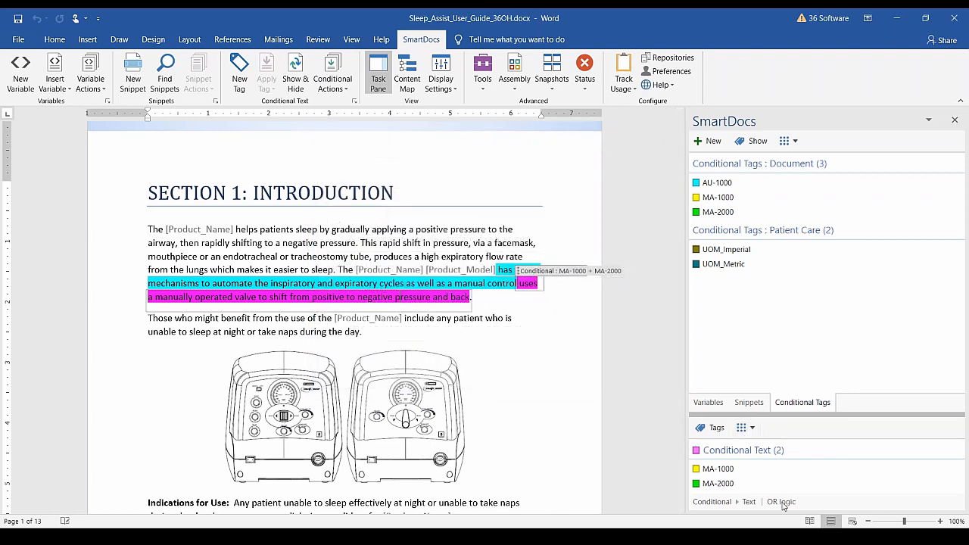
pyautogui.click(753, 429)
pyautogui.click(712, 428)
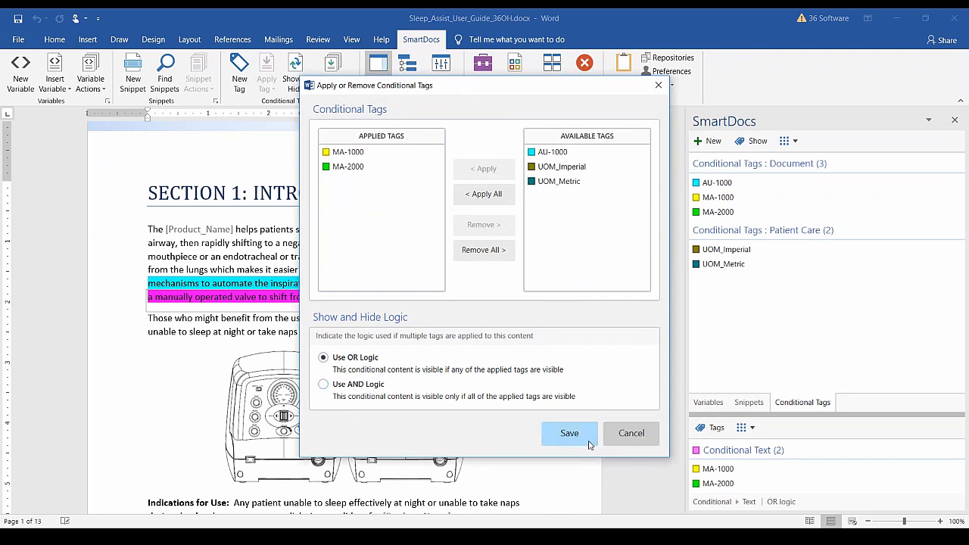
pyautogui.click(631, 433)
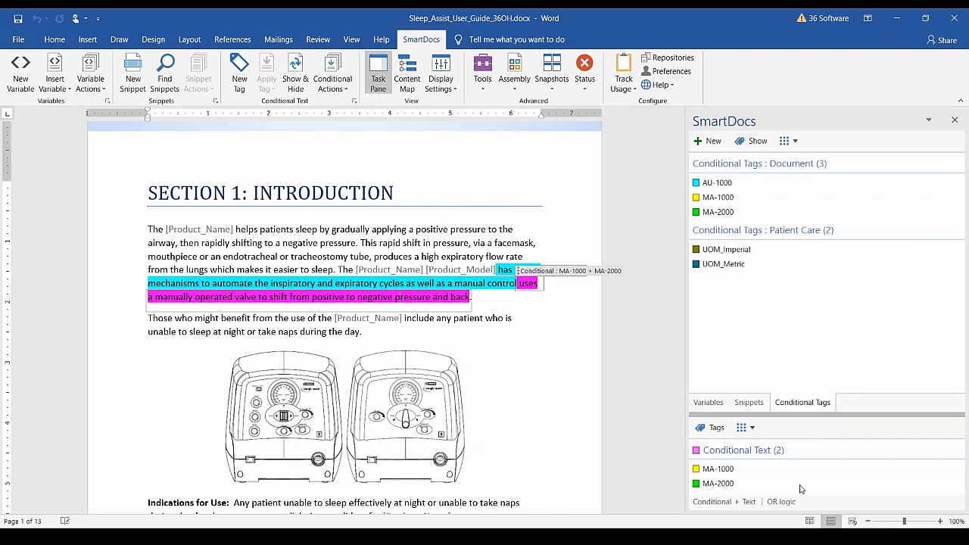
pyautogui.click(804, 416)
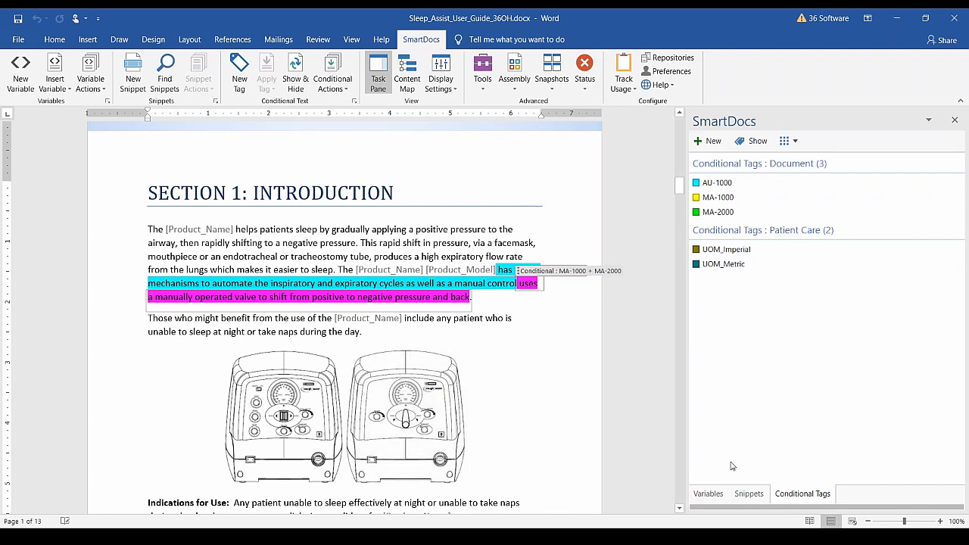
pyautogui.click(756, 509)
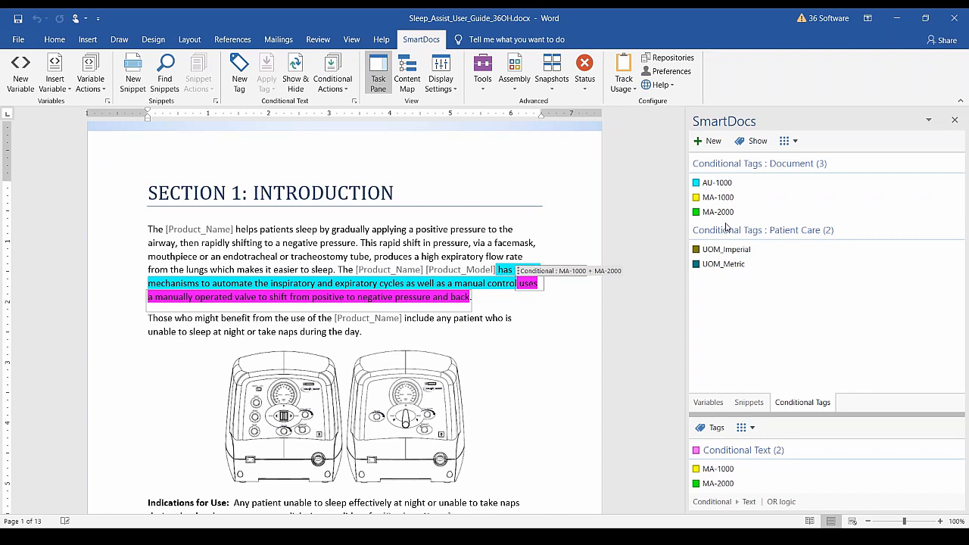
# Tag the first page 3 AU models bullet with AU-1000 from the SmartDocs pane.
pyautogui.scroll(-4, 518, 341)
pyautogui.scroll(-3, 518, 340)
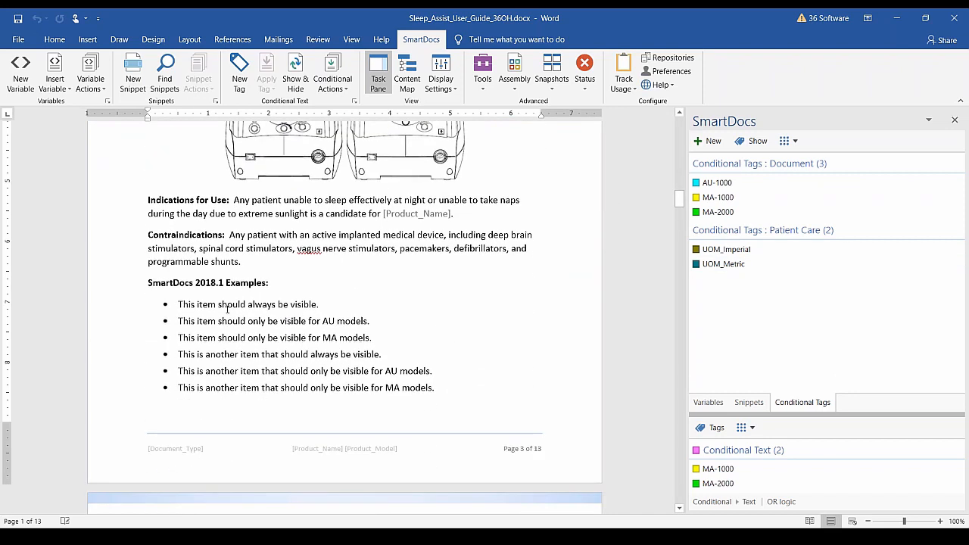
pyautogui.scroll(-1, 280, 313)
pyautogui.click(326, 273)
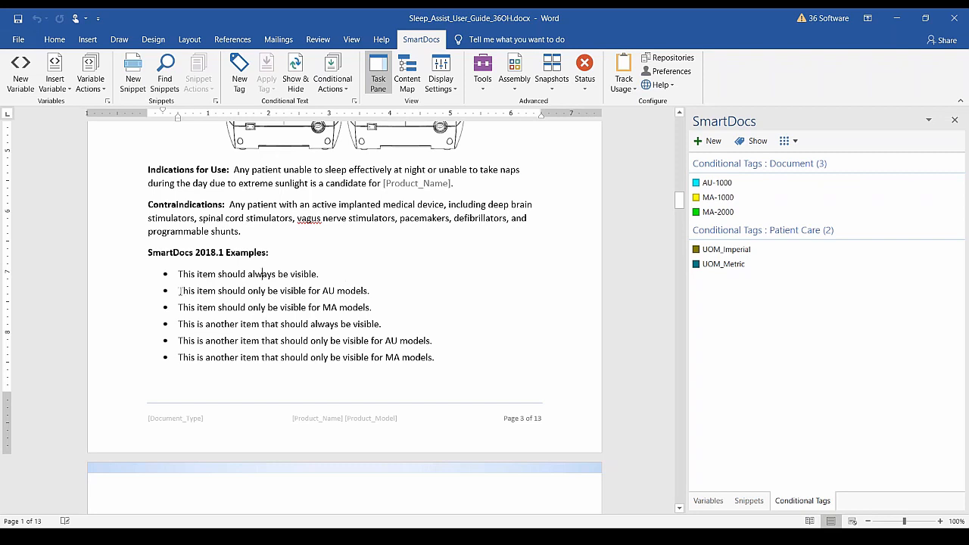
pyautogui.moveTo(180, 290)
pyautogui.mouseDown()
pyautogui.moveTo(370, 295)
pyautogui.moveTo(178, 291)
pyautogui.mouseUp()
pyautogui.click(721, 185)
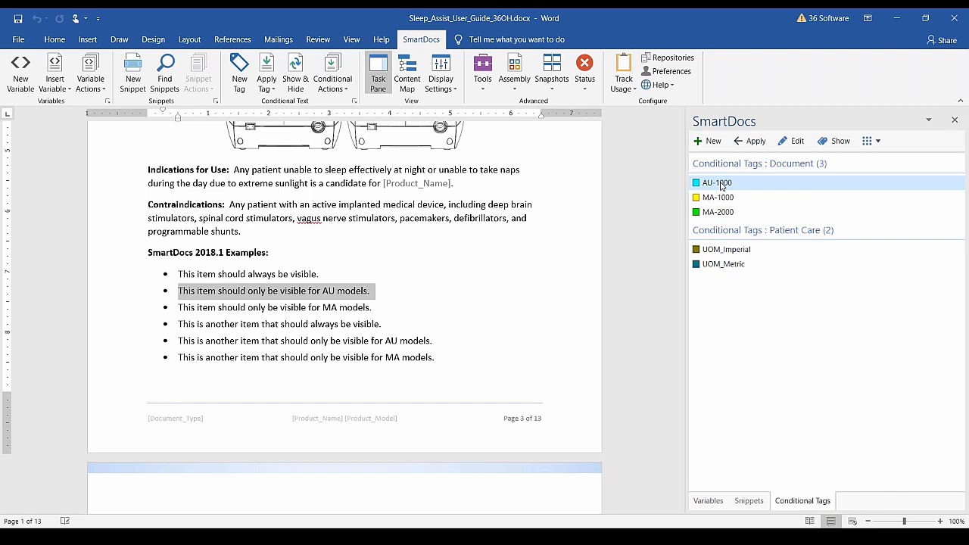
pyautogui.click(749, 140)
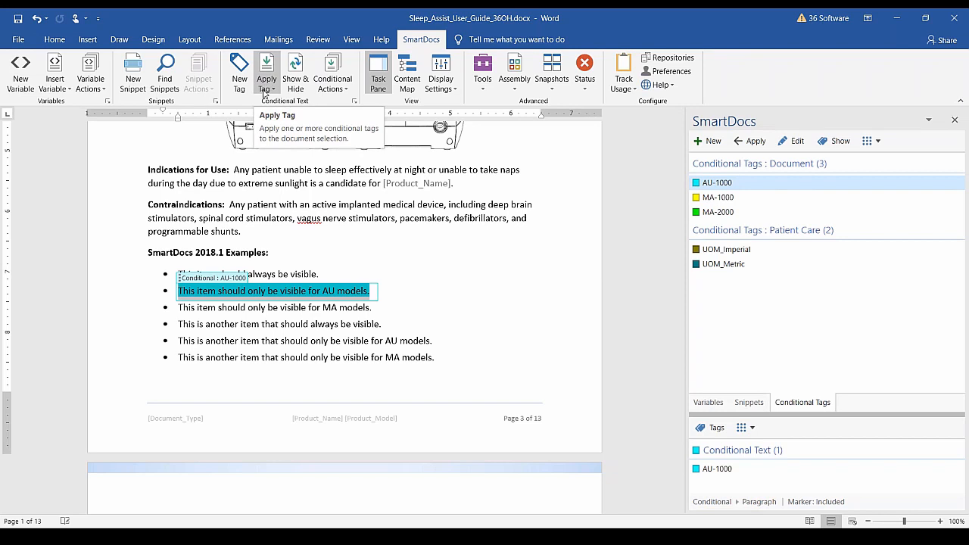
# Tag the second AU models bullet with AU-1000 via Repeat Apply, then select the MA models bullet.
pyautogui.click(176, 341)
pyautogui.moveTo(178, 341); pyautogui.dragTo(439, 342)
pyautogui.click(269, 82)
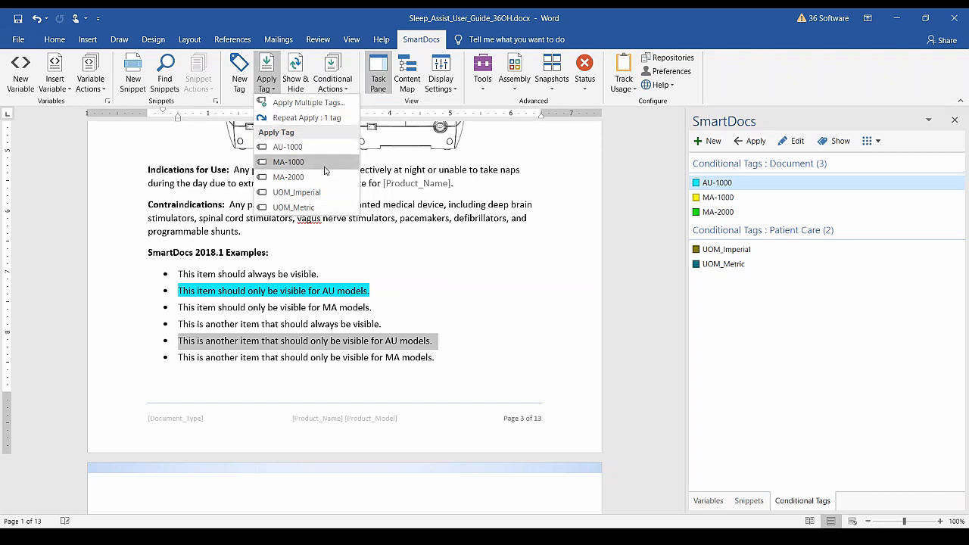
pyautogui.click(324, 119)
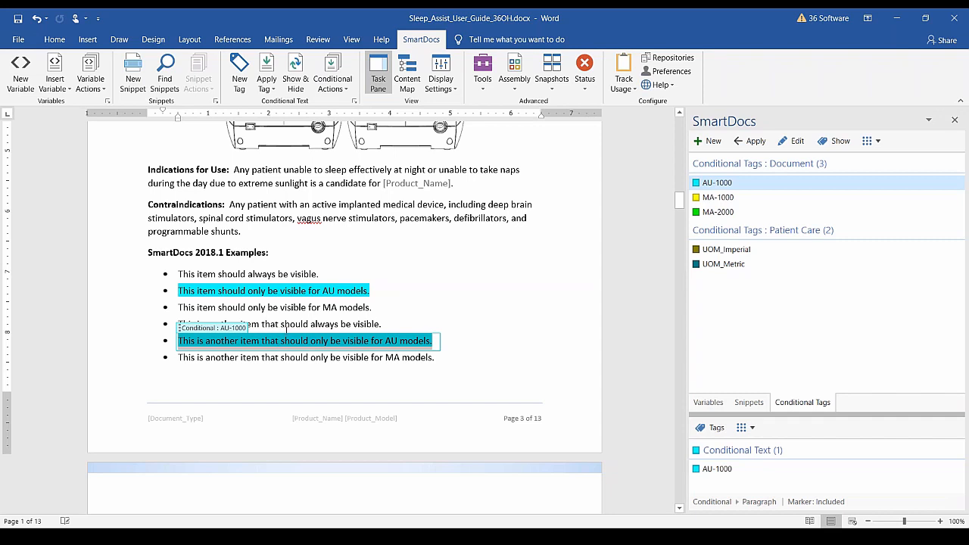
pyautogui.click(197, 307)
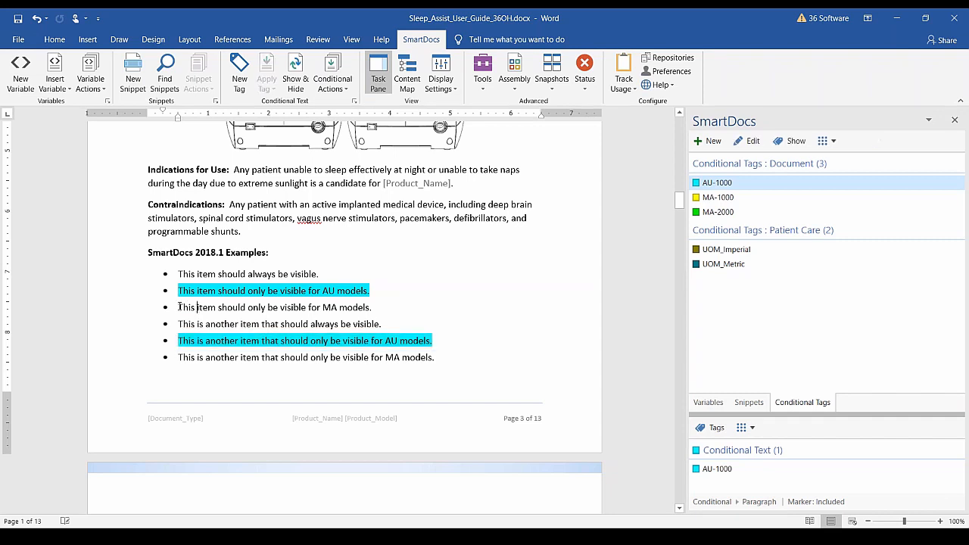
pyautogui.moveTo(198, 307); pyautogui.dragTo(376, 307)
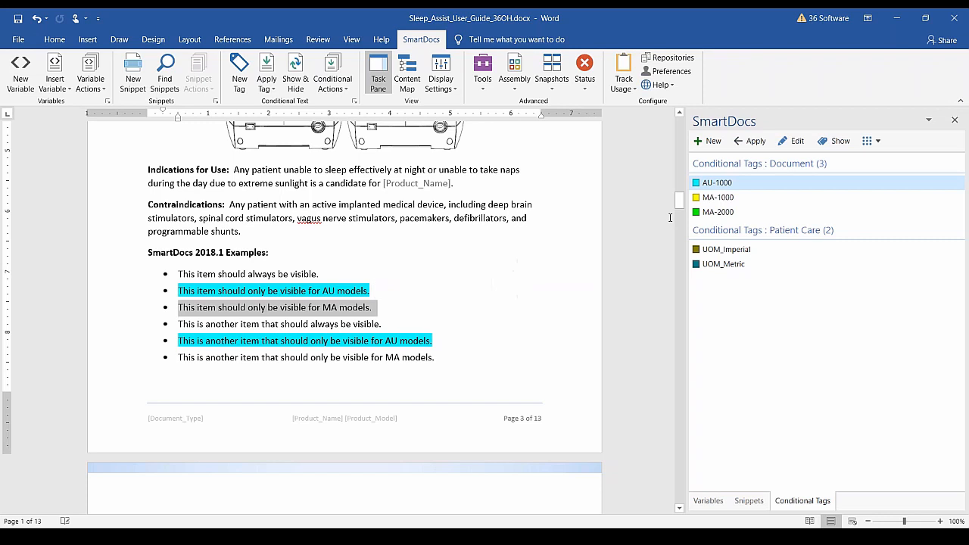
# Apply both MA-1000 and MA-2000 to the first MA models bullet with Apply Multiple Tags.
pyautogui.click(268, 90)
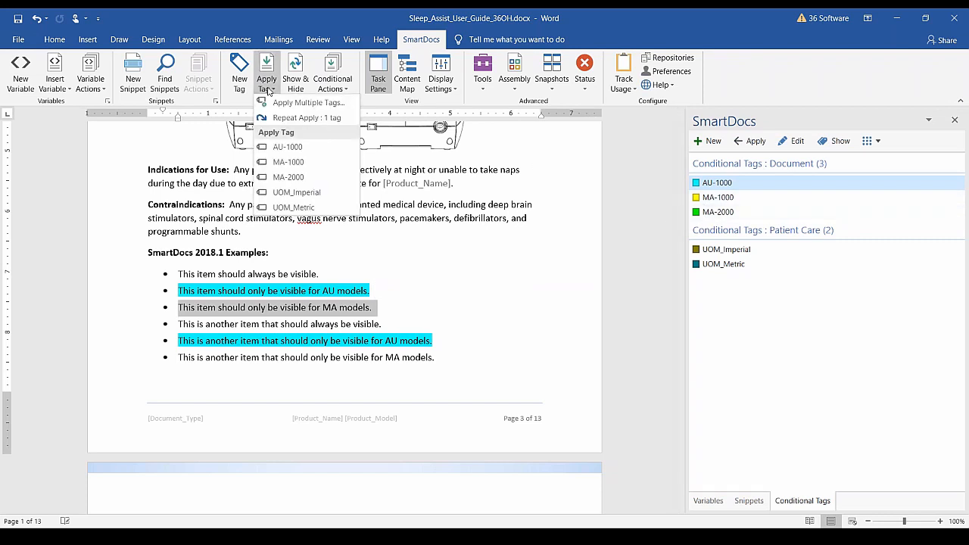
pyautogui.click(351, 104)
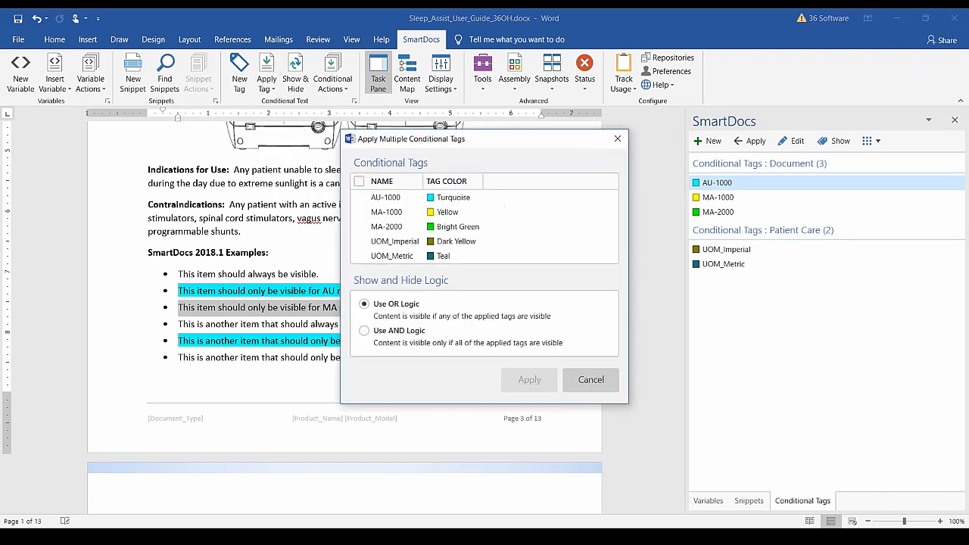
pyautogui.moveTo(546, 141); pyautogui.dragTo(594, 85)
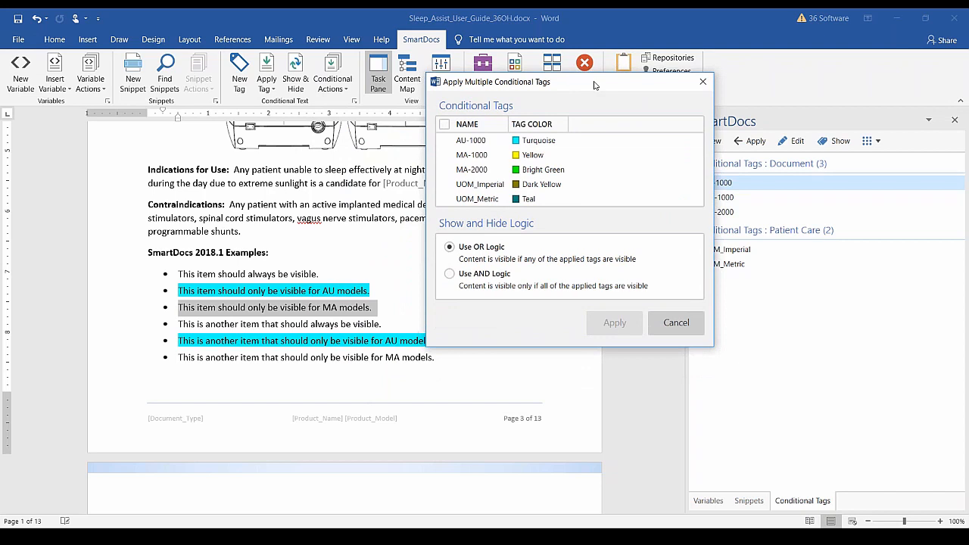
pyautogui.click(444, 155)
pyautogui.click(444, 171)
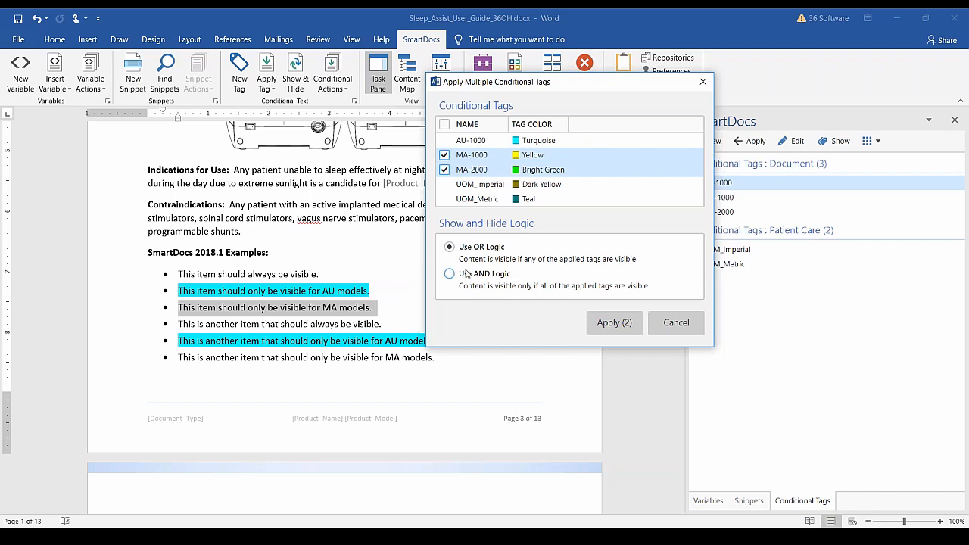
pyautogui.click(614, 323)
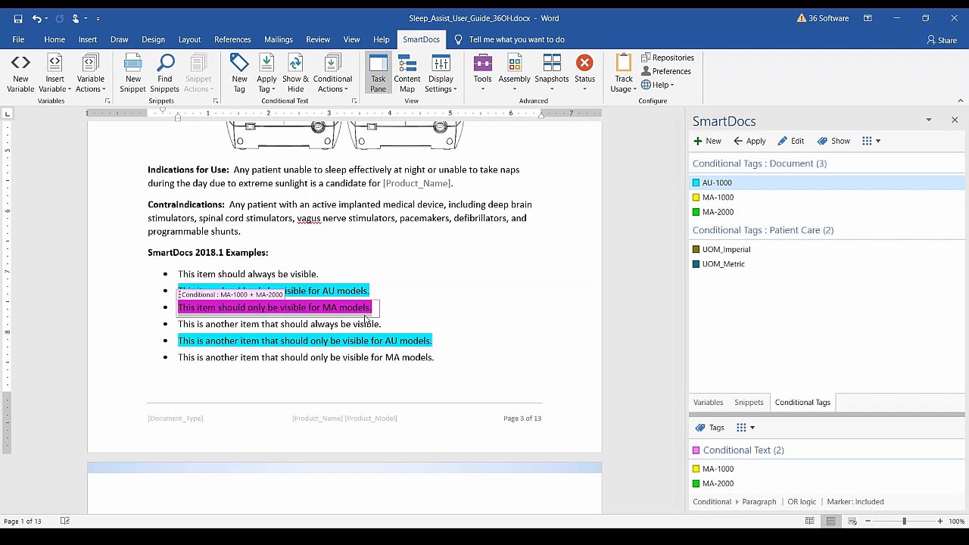
# Repeat the MA-1000 and MA-2000 tagging on the last MA models bullet.
pyautogui.moveTo(179, 357); pyautogui.dragTo(437, 358)
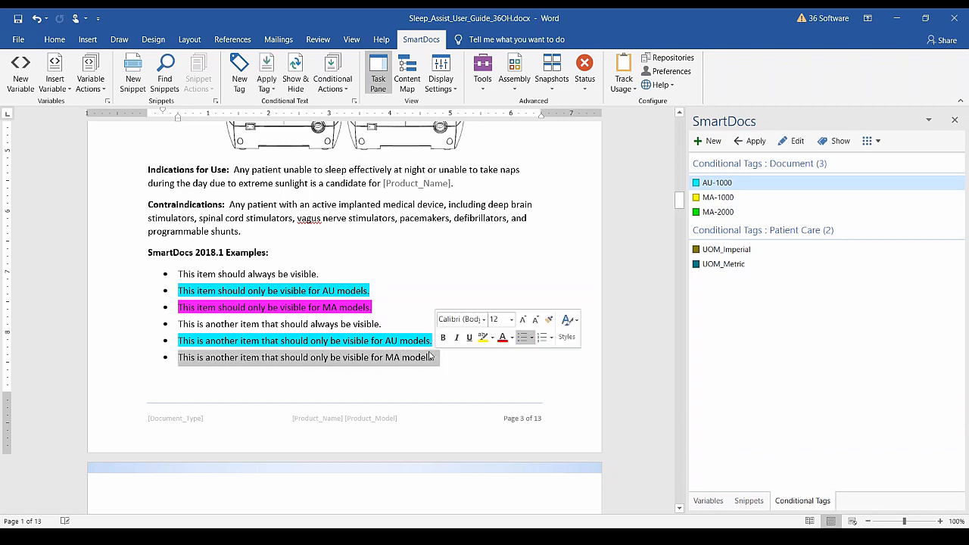
pyautogui.click(271, 89)
pyautogui.click(333, 121)
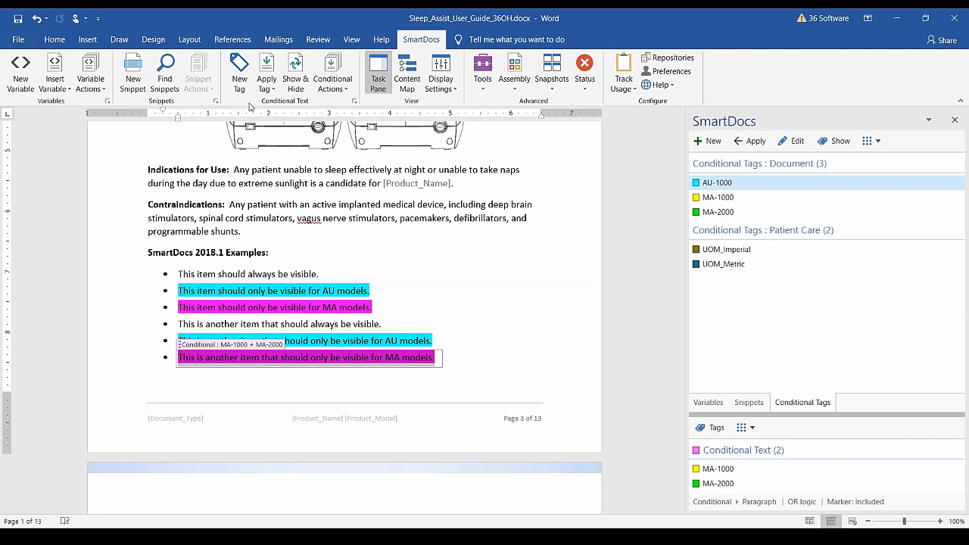
# Create a document-only conditional tag named MA-3000 with a red tag colour.
pyautogui.click(240, 76)
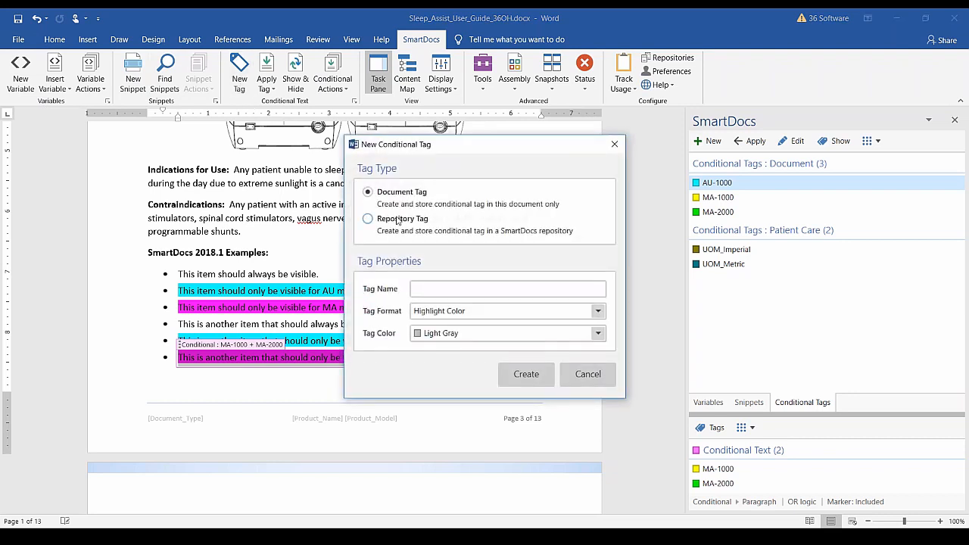
pyautogui.click(367, 219)
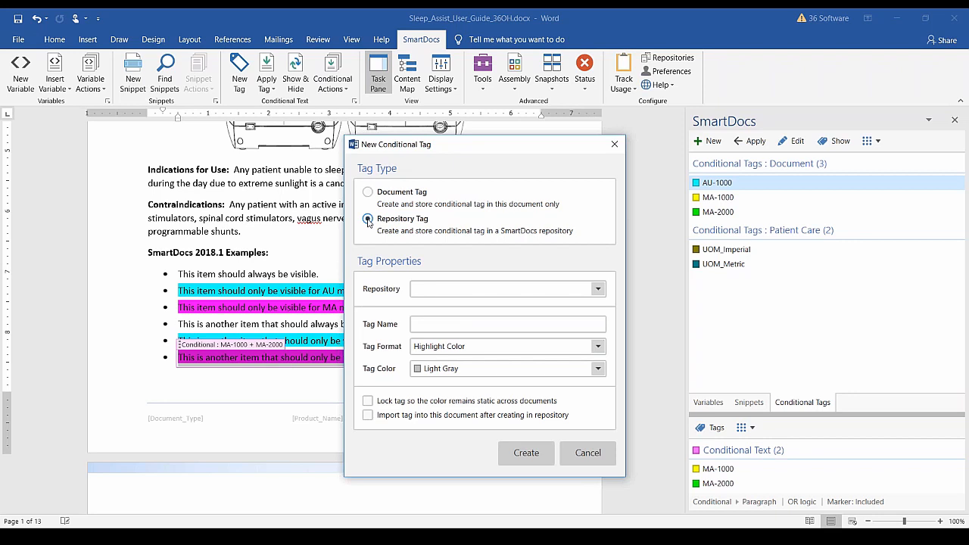
pyautogui.click(367, 192)
pyautogui.click(438, 291)
pyautogui.write('M')
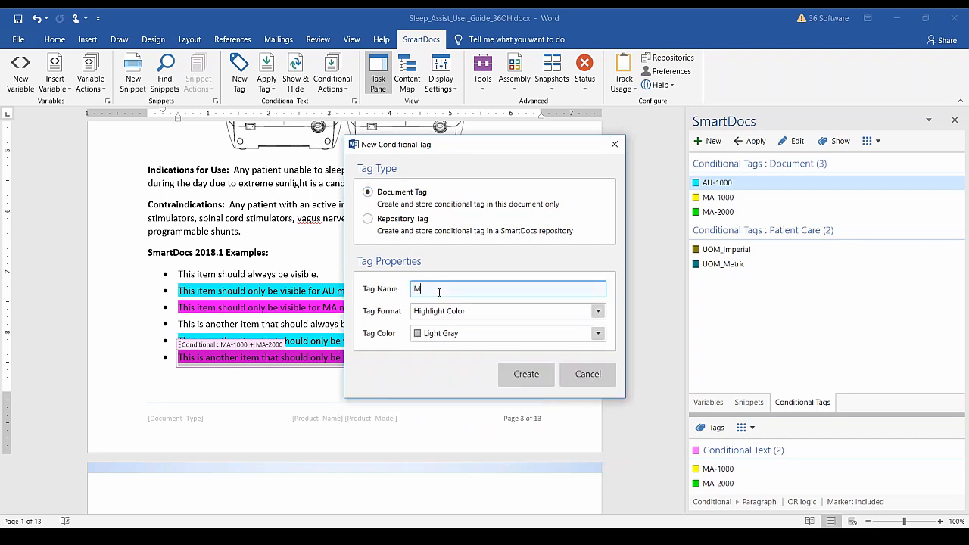
pyautogui.write('A-3000')
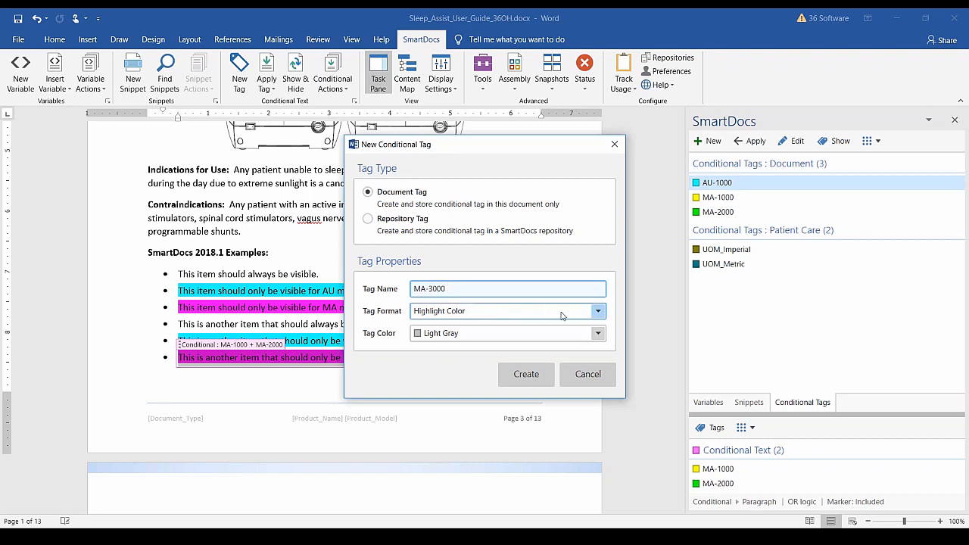
pyautogui.click(597, 334)
pyautogui.click(452, 377)
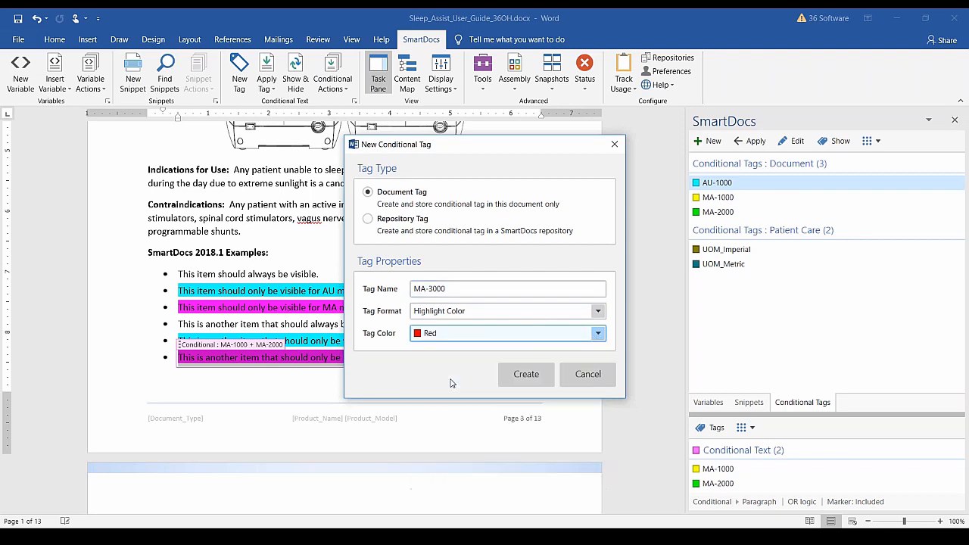
pyautogui.click(523, 380)
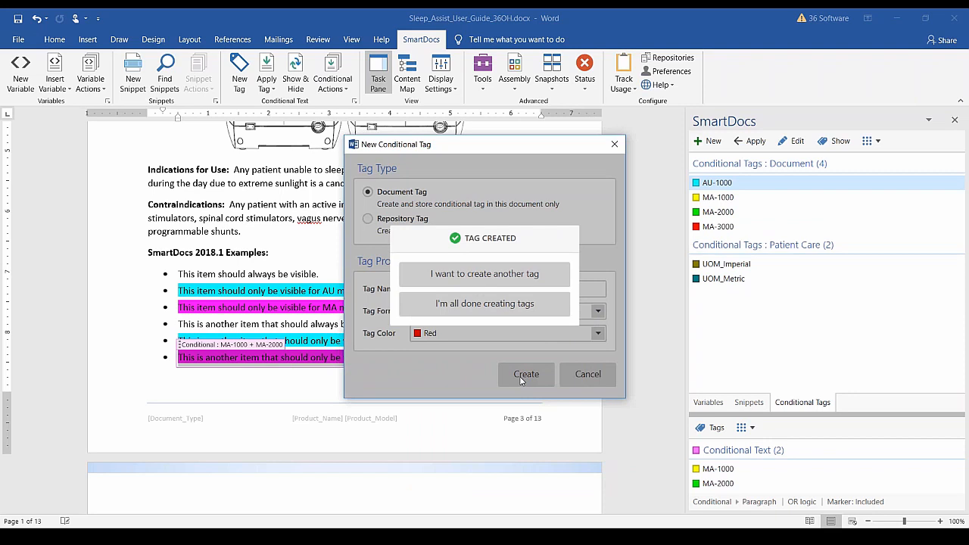
# Finish tag creation and apply MA-1000 to the whole Indications for Use paragraph.
pyautogui.click(484, 310)
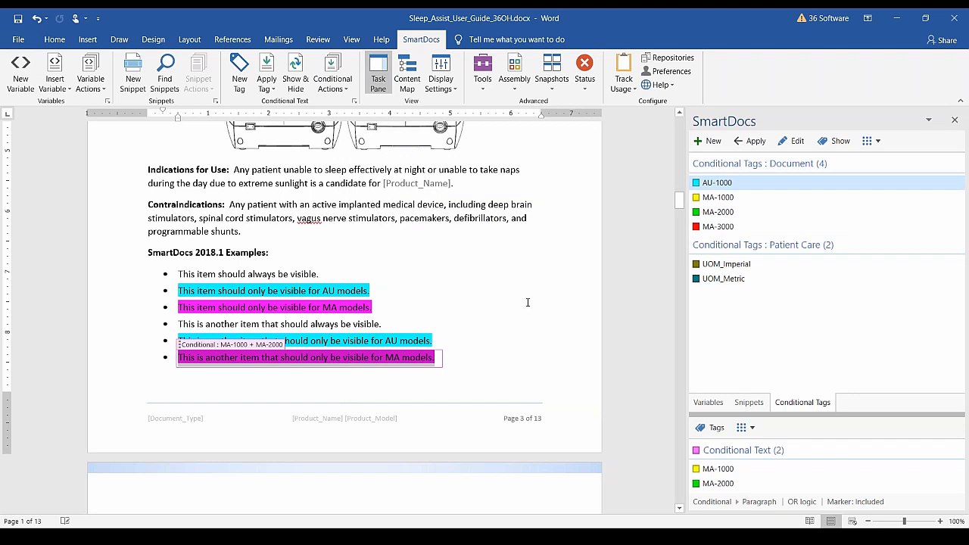
pyautogui.scroll(-2, 527, 302)
pyautogui.scroll(3, 528, 301)
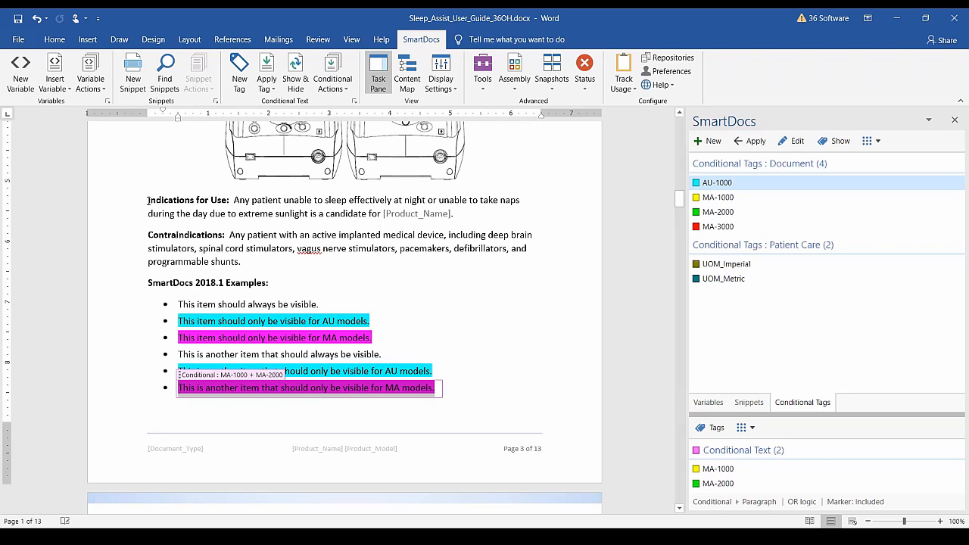
pyautogui.moveTo(158, 198); pyautogui.dragTo(454, 215)
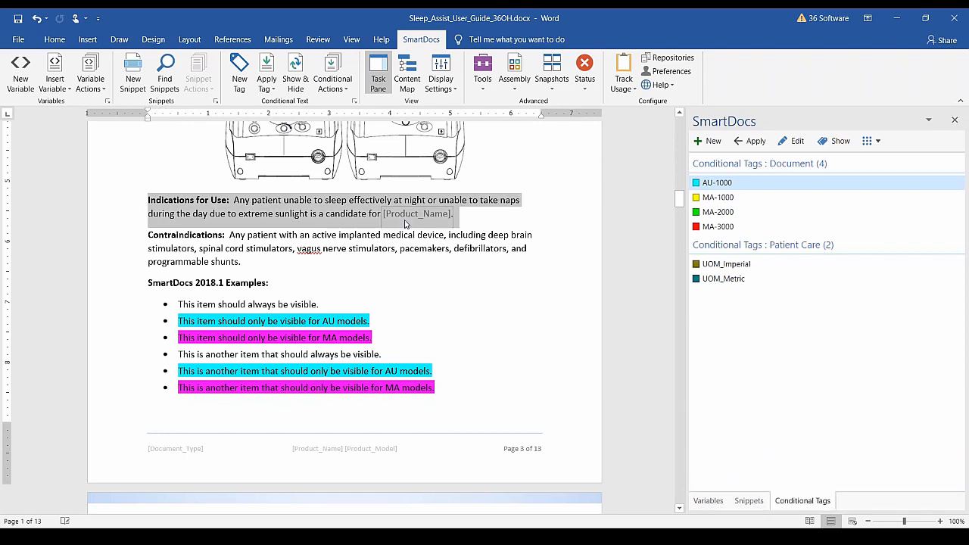
pyautogui.click(709, 198)
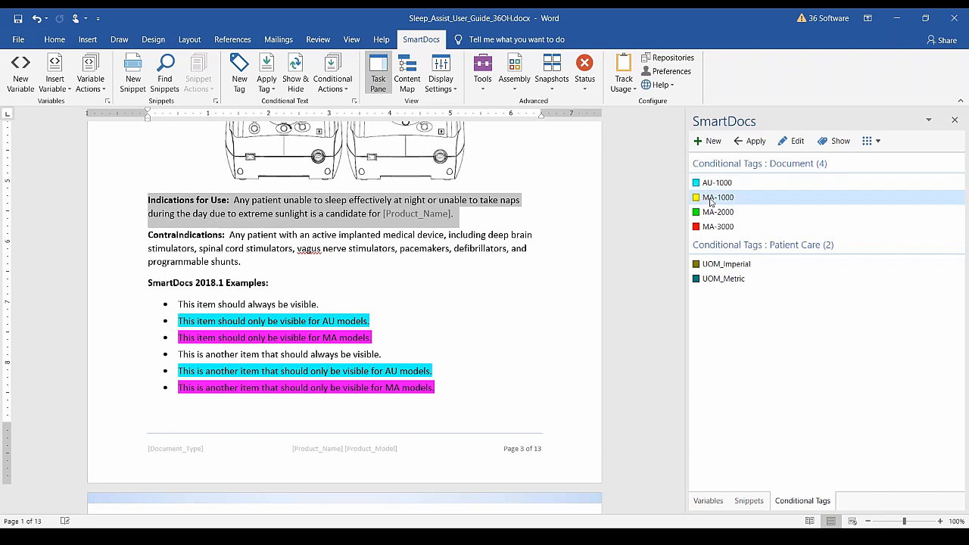
pyautogui.doubleClick(715, 200)
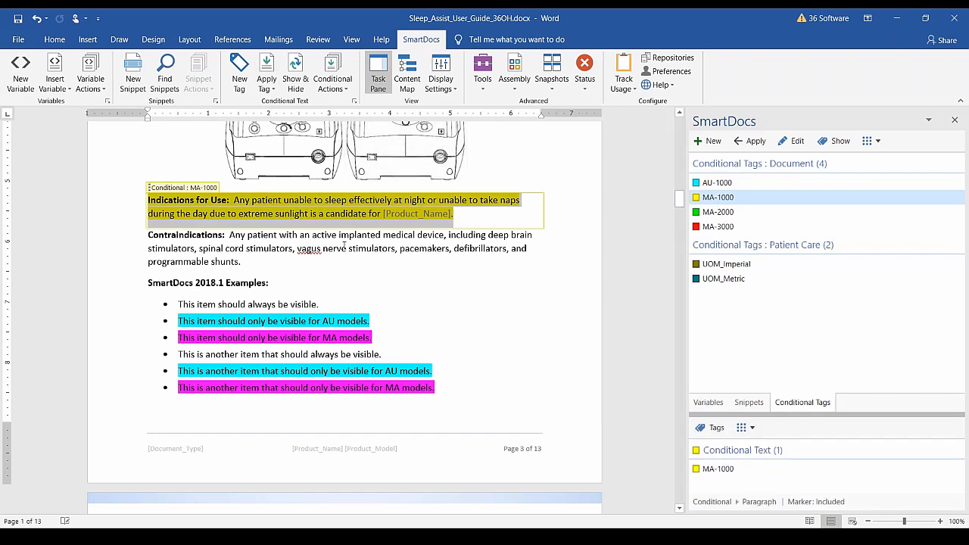
pyautogui.click(360, 248)
pyautogui.click(349, 207)
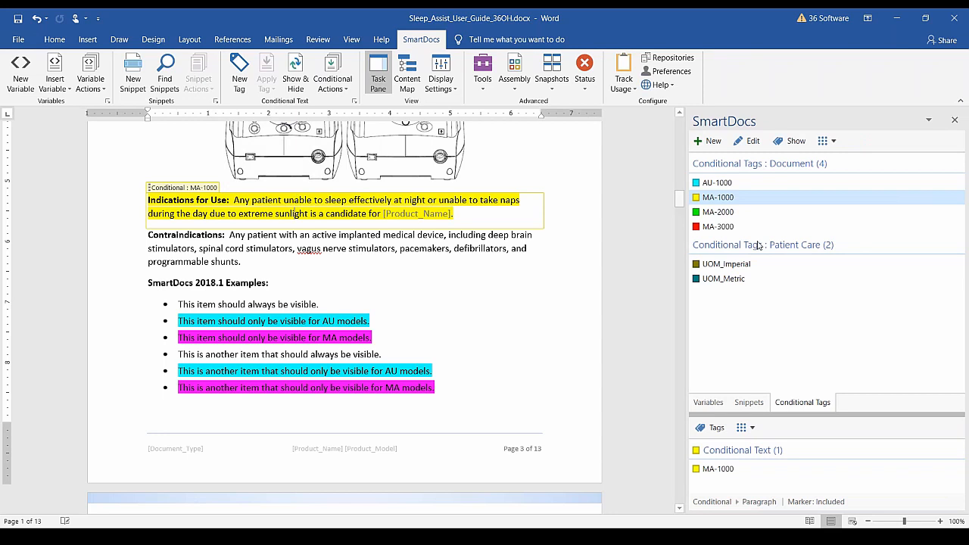
# Add MA-2000 to the Indications for Use paragraph's applied tags alongside MA-1000 and save.
pyautogui.click(333, 89)
pyautogui.click(350, 103)
pyautogui.moveTo(476, 98); pyautogui.dragTo(632, 69)
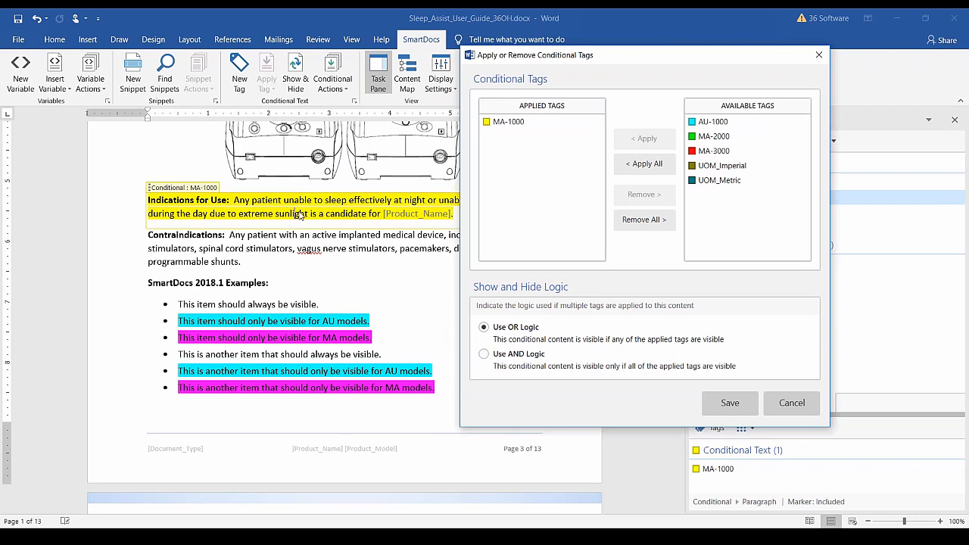
pyautogui.click(704, 138)
pyautogui.click(663, 140)
pyautogui.click(725, 402)
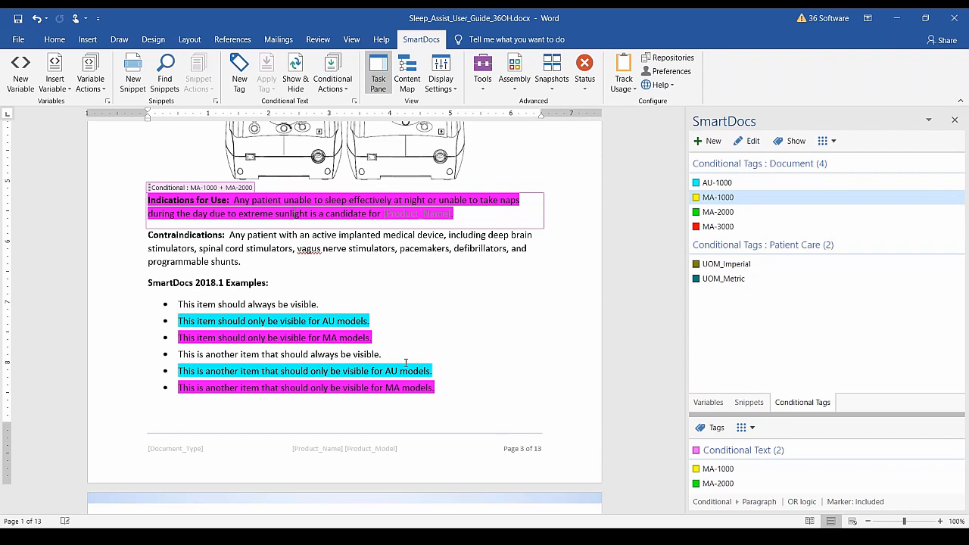
pyautogui.click(455, 294)
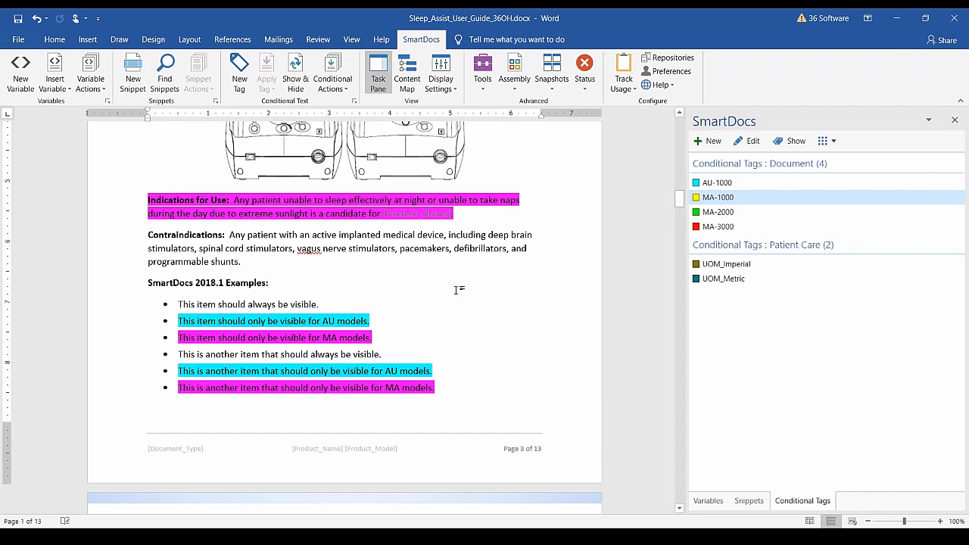
# Narrow the task pane and open the Content Map expanded to show conditional text under headings.
pyautogui.moveTo(687, 372); pyautogui.dragTo(746, 370)
pyautogui.click(406, 76)
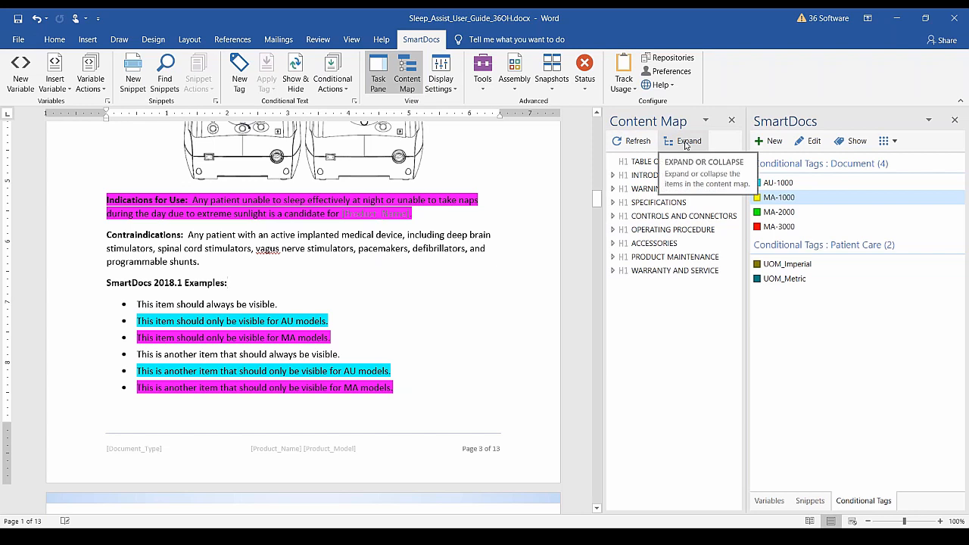
pyautogui.click(685, 143)
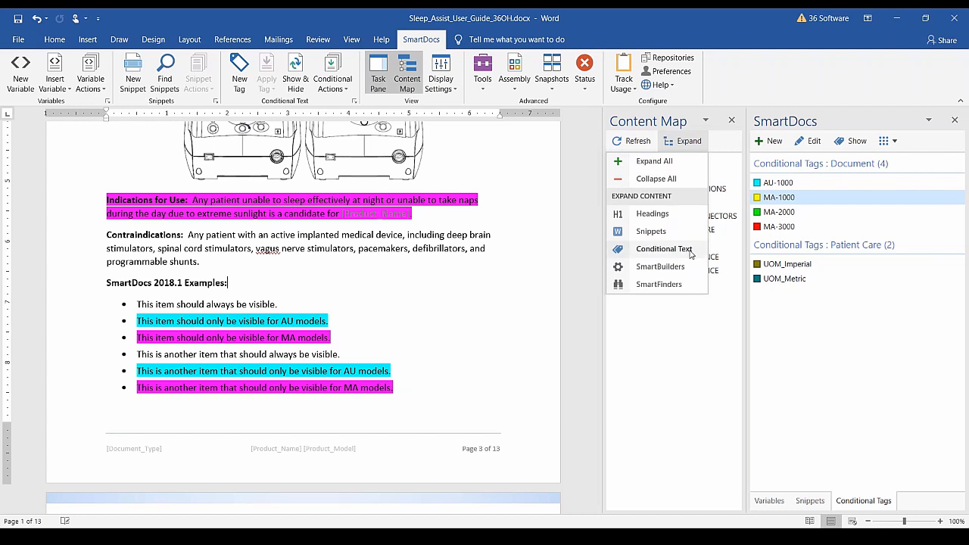
pyautogui.click(664, 248)
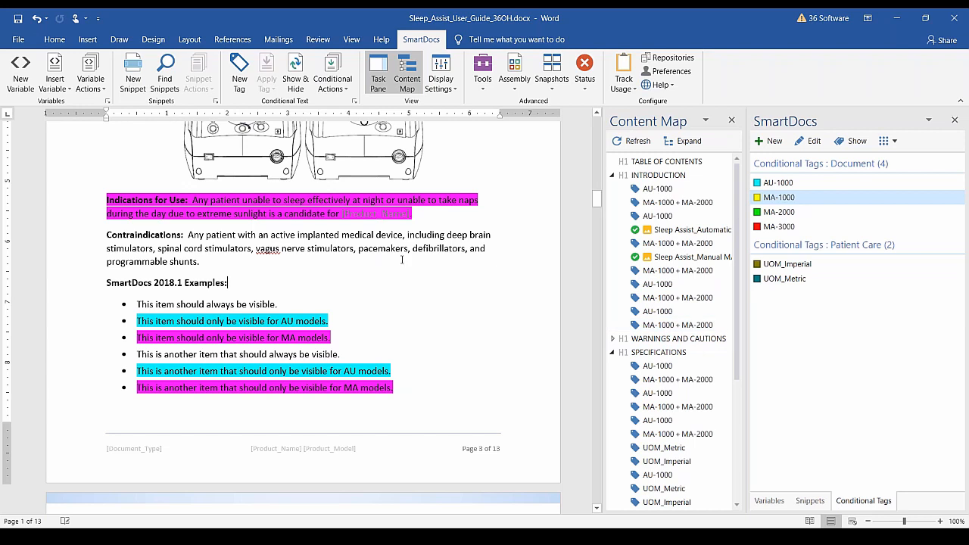
# In Find and Update, tick MA-1000 and MA-2000 to find and MA-3000 to apply.
pyautogui.click(331, 88)
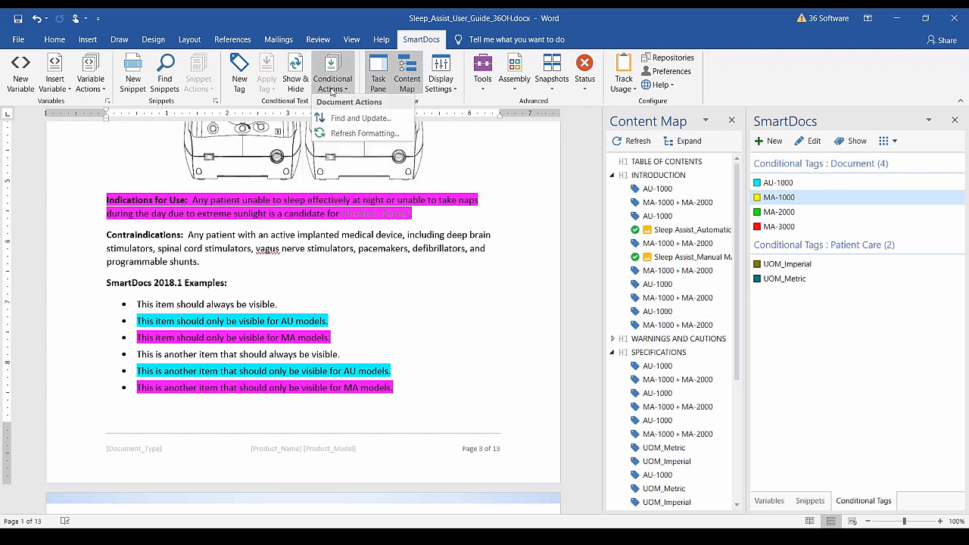
pyautogui.click(310, 278)
pyautogui.click(348, 89)
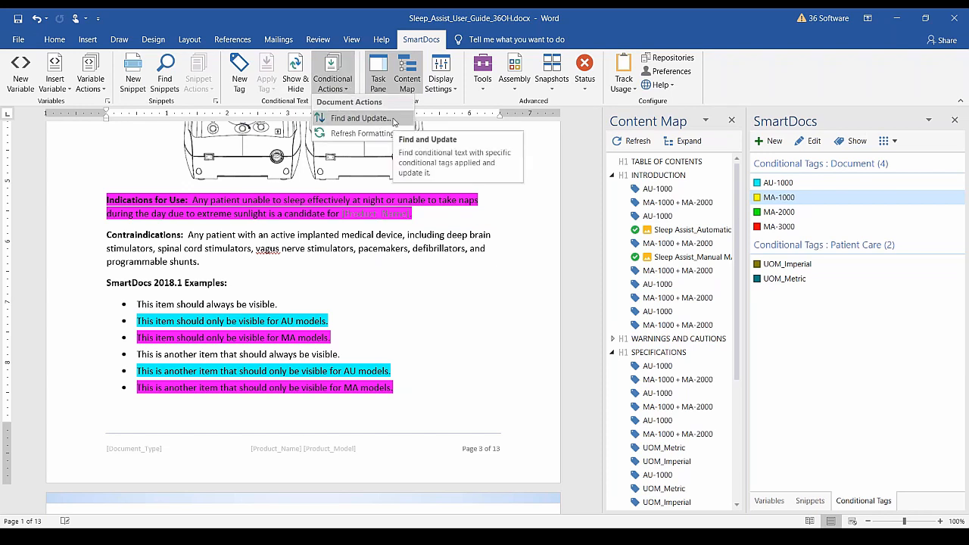
pyautogui.click(393, 122)
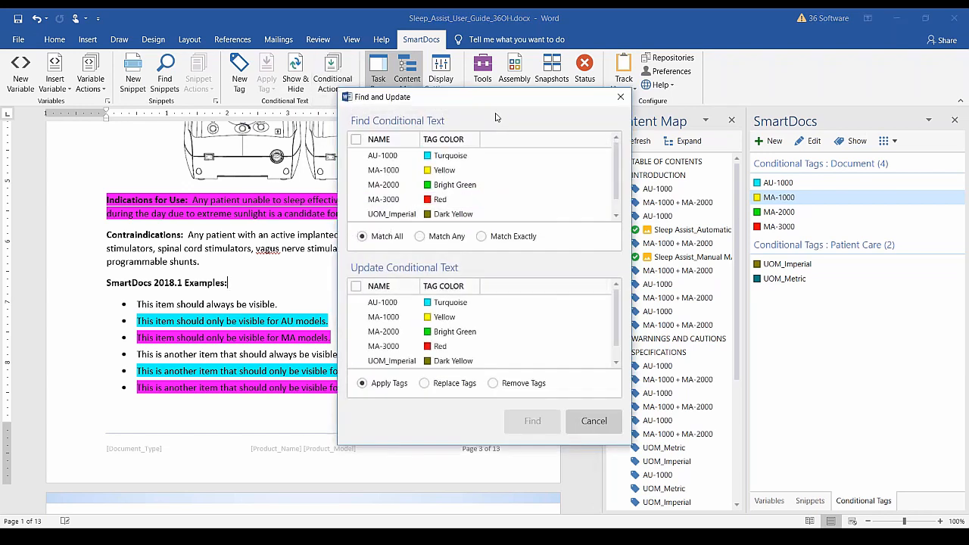
pyautogui.moveTo(507, 103); pyautogui.dragTo(473, 65)
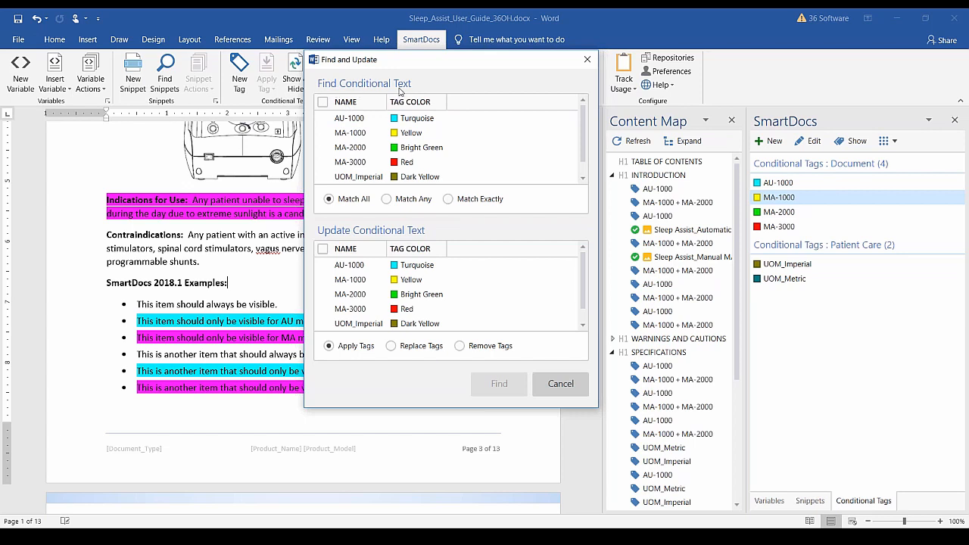
pyautogui.click(323, 133)
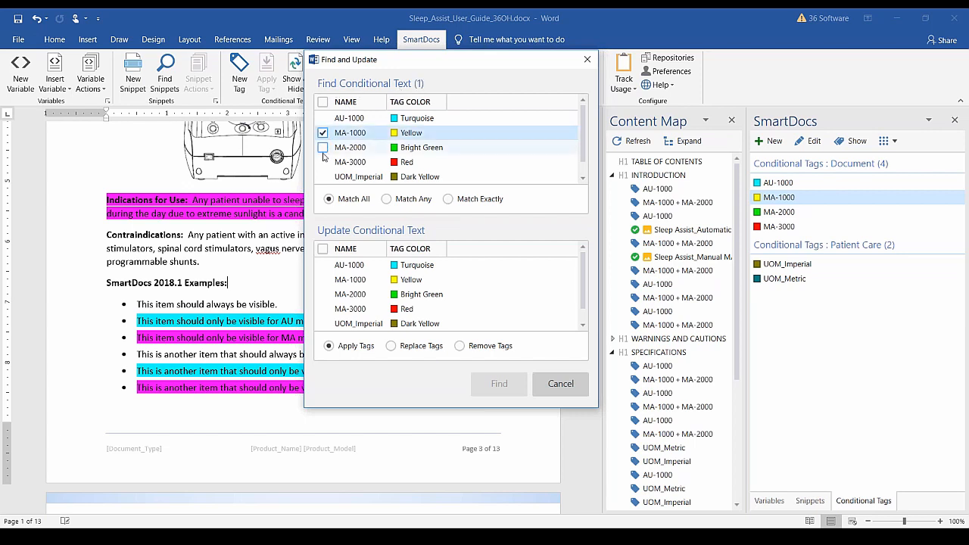
pyautogui.click(323, 148)
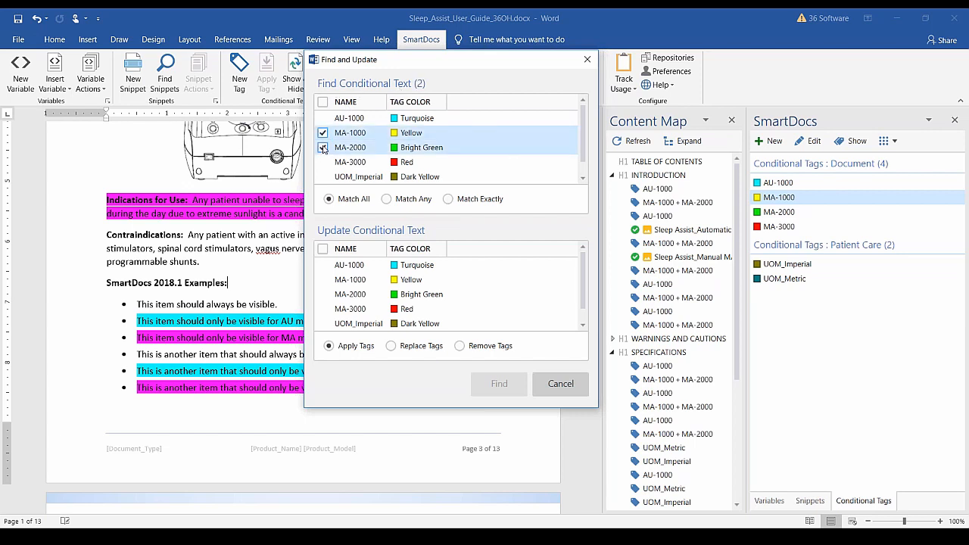
pyautogui.click(323, 310)
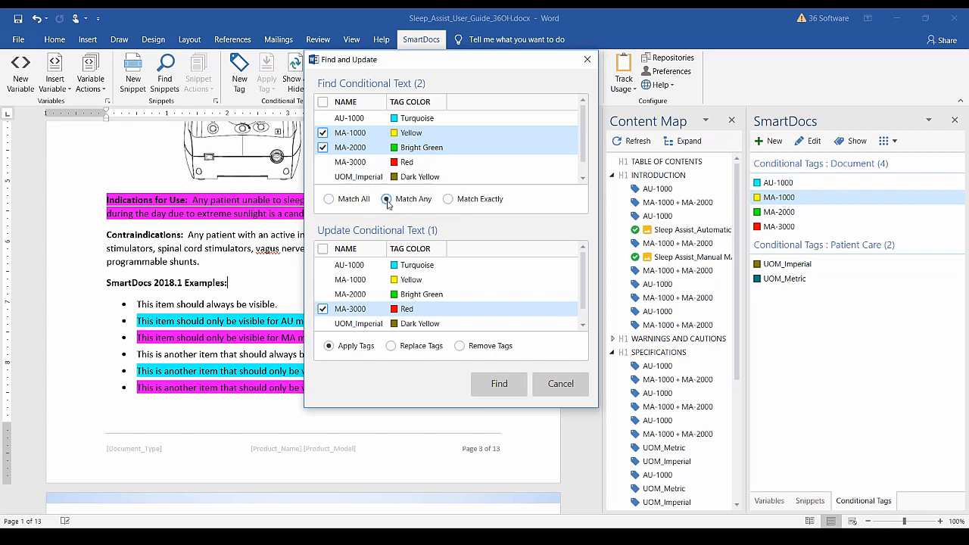
# Use Match Any and Replace Tags with MA-3000 as update tag, then Find the 10 matches.
pyautogui.click(448, 200)
pyautogui.click(388, 199)
pyautogui.click(390, 346)
pyautogui.click(392, 347)
pyautogui.click(323, 295)
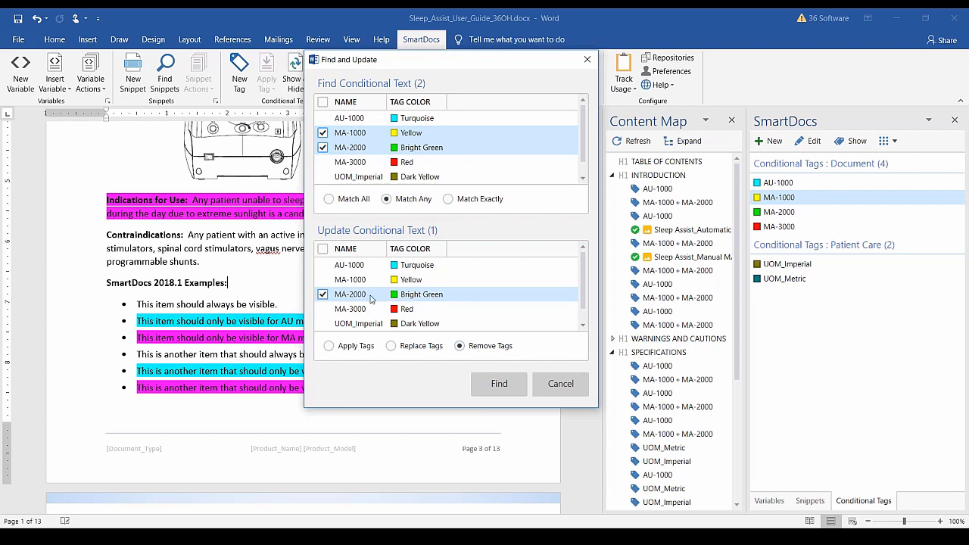
pyautogui.click(323, 295)
pyautogui.click(323, 309)
pyautogui.click(391, 346)
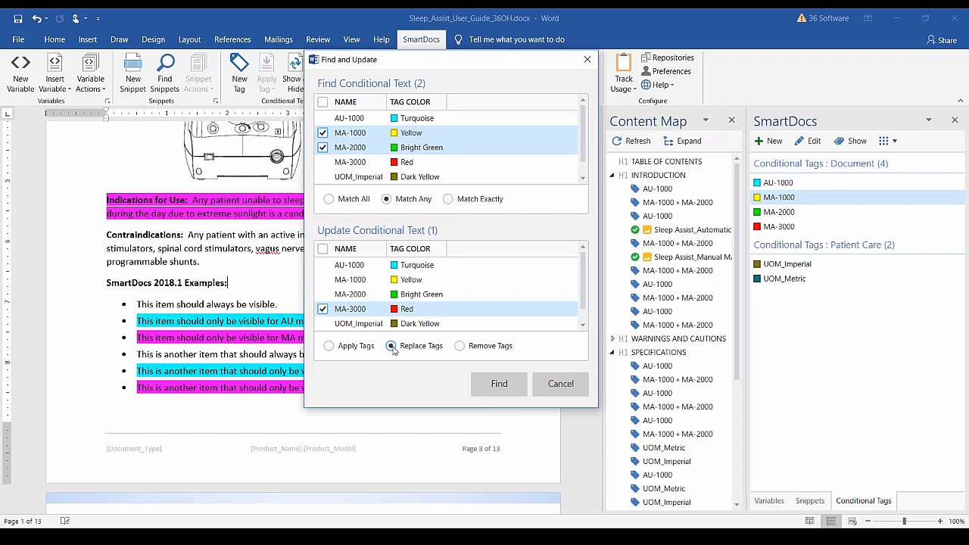
pyautogui.click(498, 385)
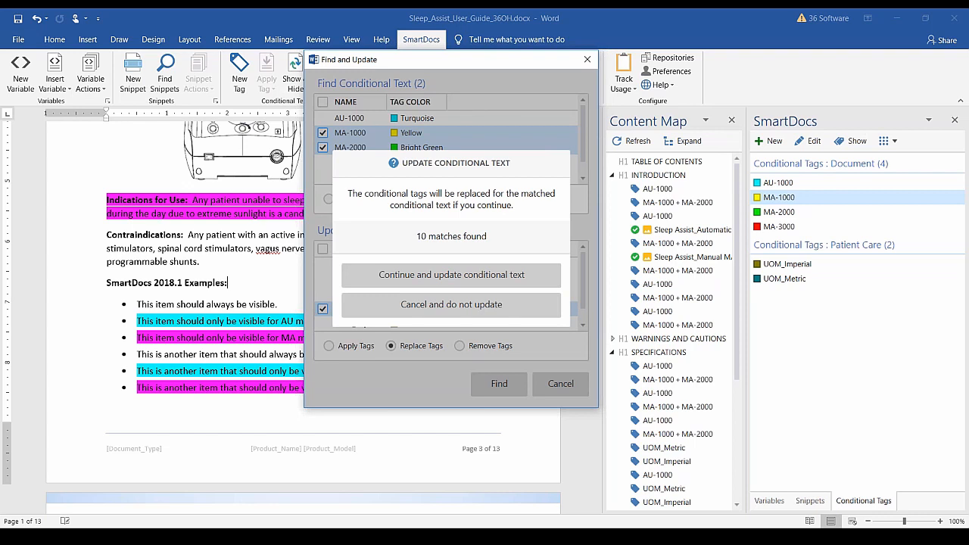
# Confirm retagging the 10 matches to MA-3000, then check tags on Indications and the 220-240 VAC, 50Hz text.
pyautogui.click(479, 272)
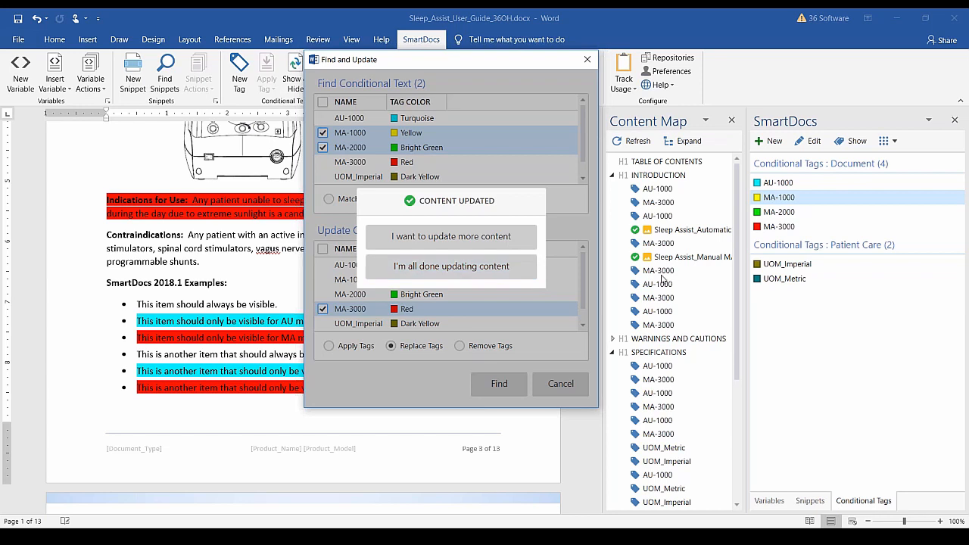
pyautogui.click(454, 273)
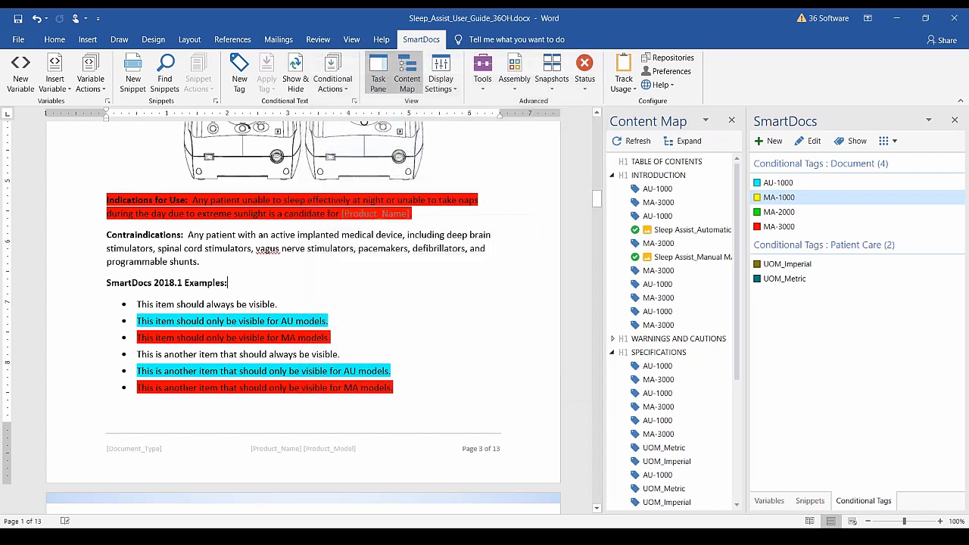
pyautogui.click(267, 208)
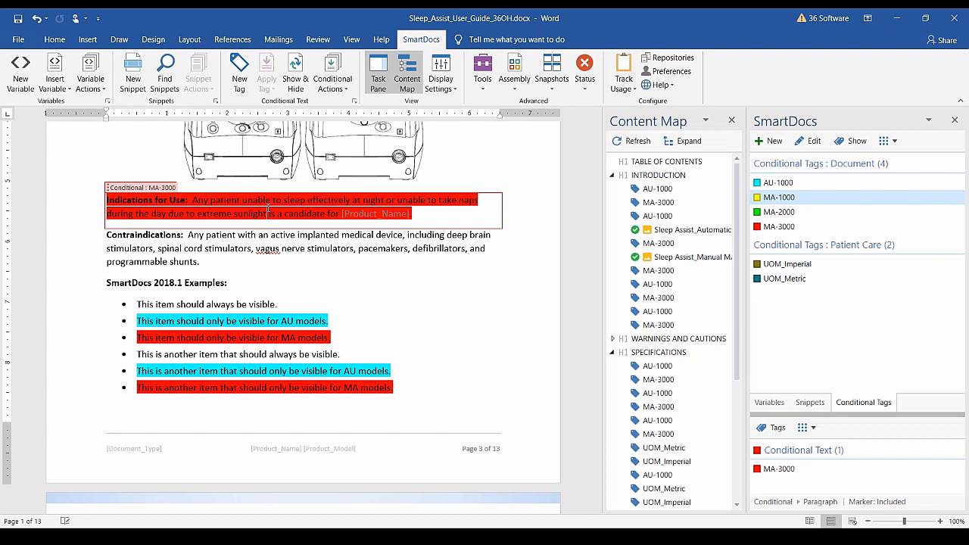
pyautogui.click(657, 380)
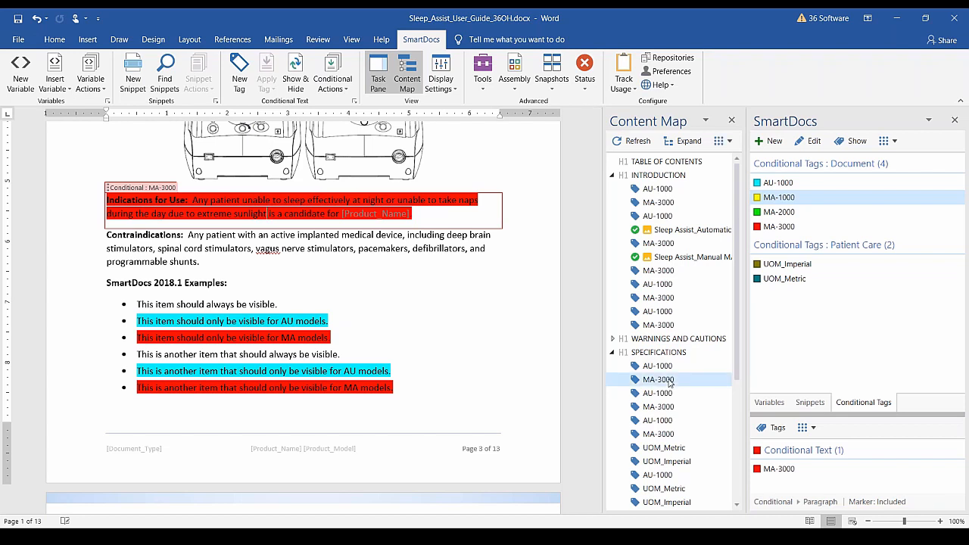
pyautogui.click(359, 296)
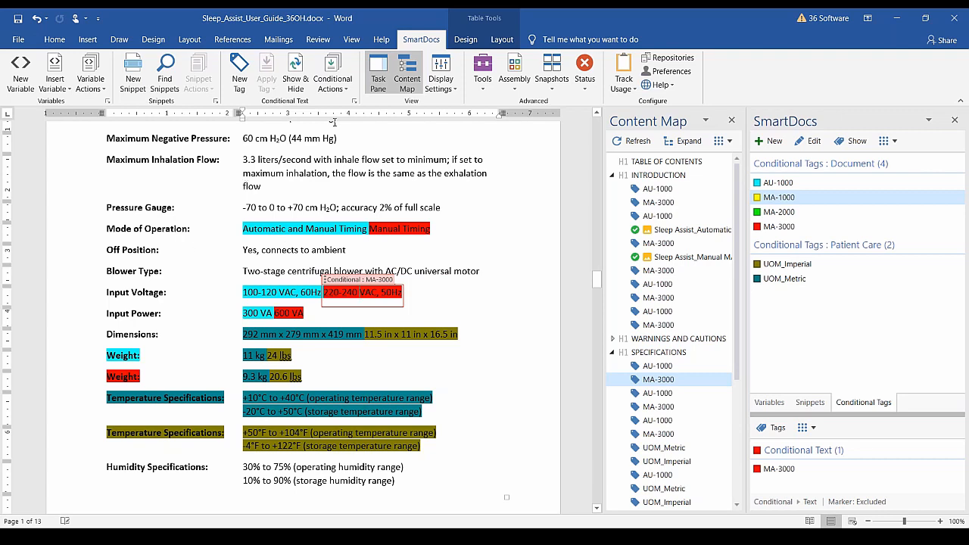
# Refresh the conditional formatting, then highlight the Mode of Operation row in yellow.
pyautogui.click(333, 81)
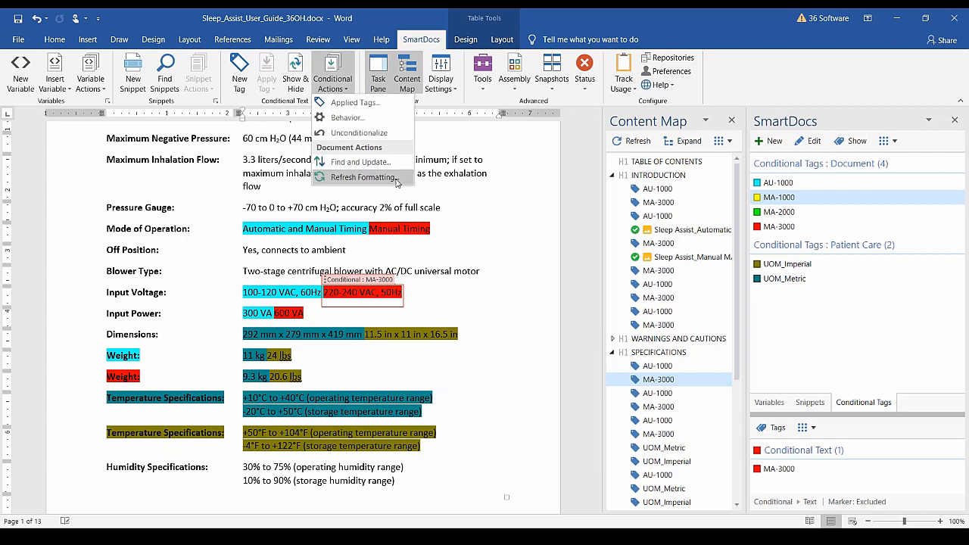
pyautogui.click(361, 177)
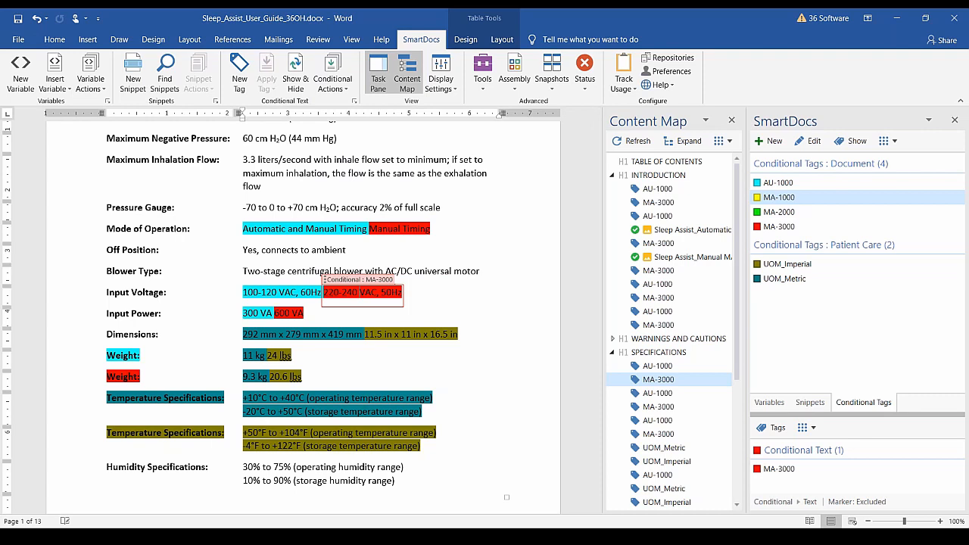
pyautogui.moveTo(107, 230); pyautogui.dragTo(272, 236)
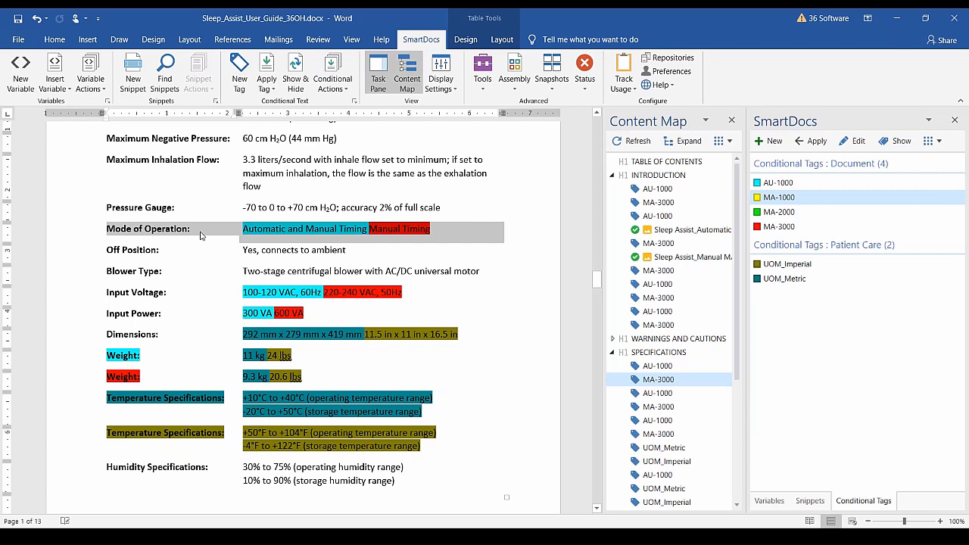
pyautogui.click(53, 42)
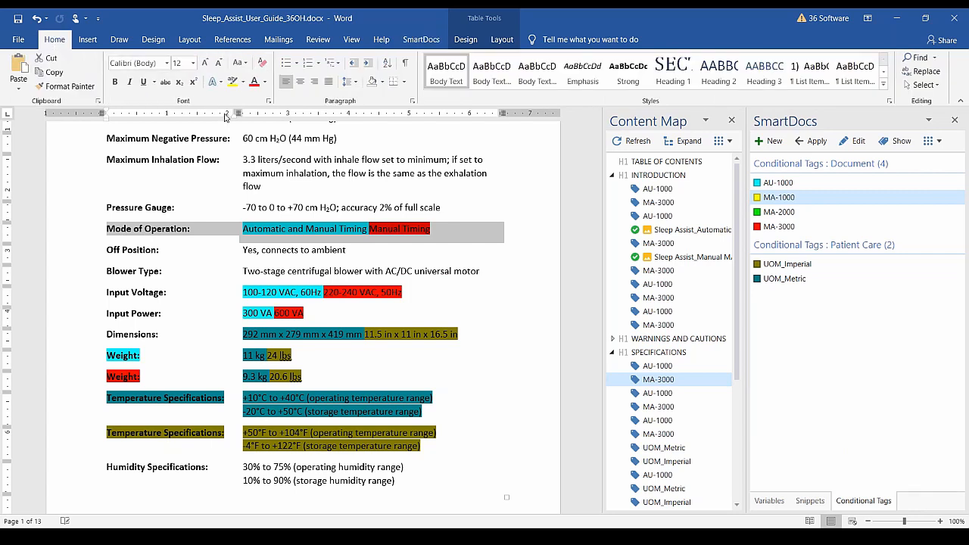
pyautogui.click(233, 82)
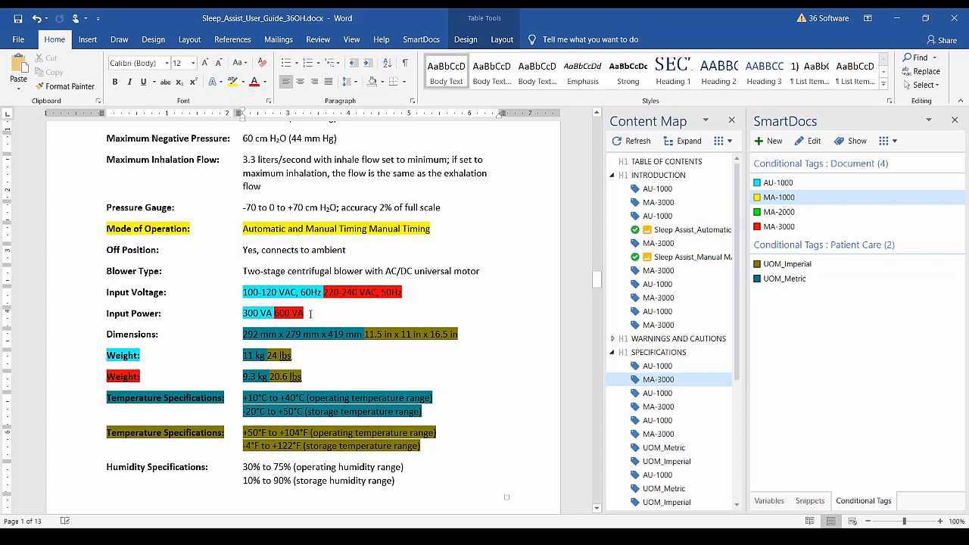
# Refresh the SmartDocs conditional formatting again to restore the cyan and red timing text.
pyautogui.click(421, 40)
pyautogui.click(348, 91)
pyautogui.click(395, 134)
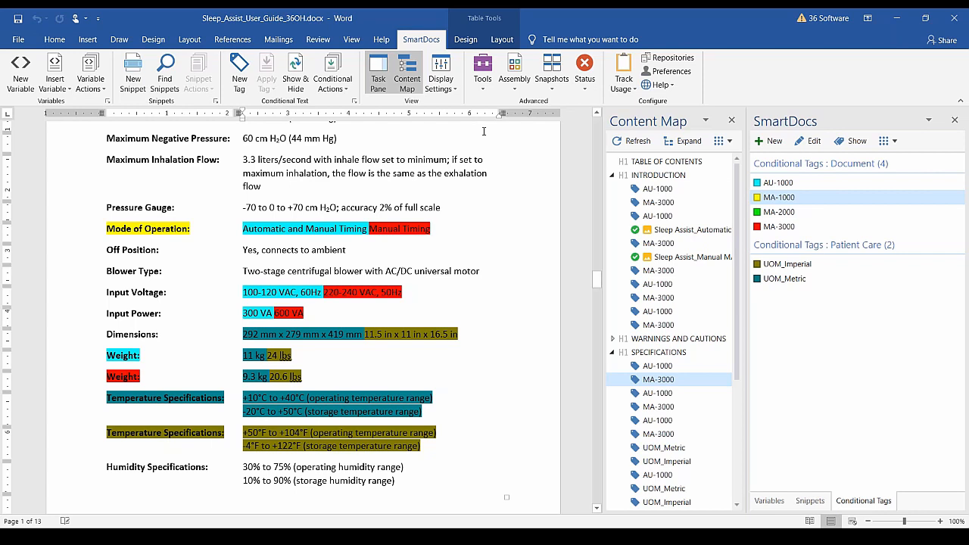
pyautogui.click(305, 229)
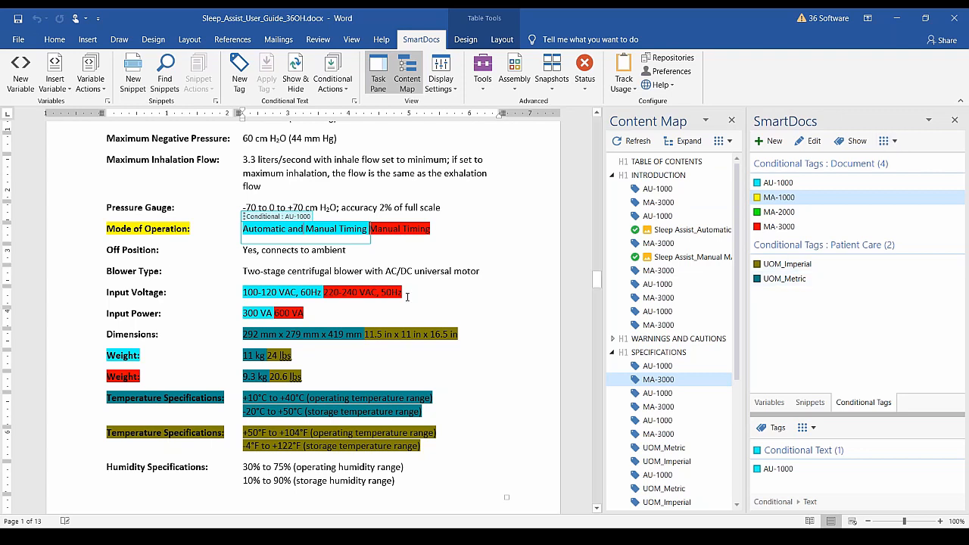
pyautogui.click(392, 257)
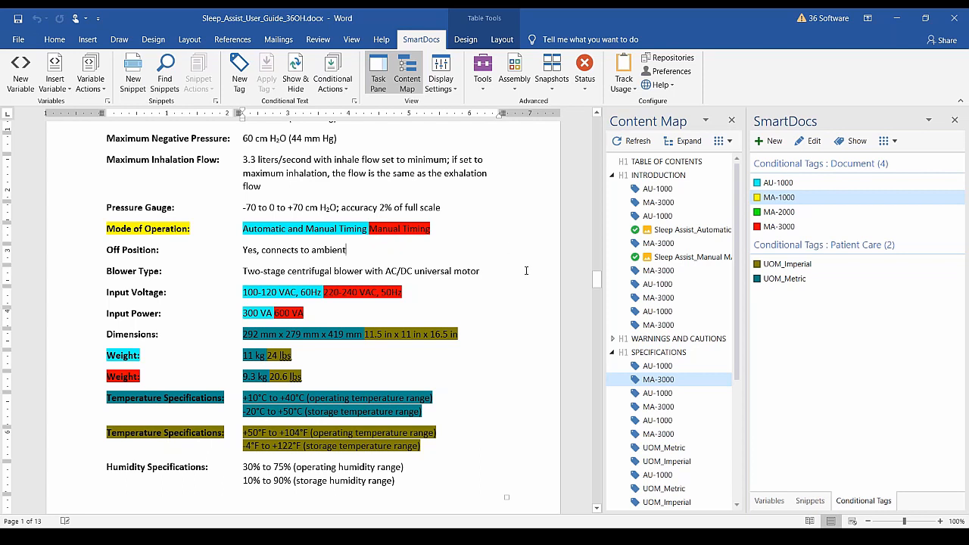
pyautogui.moveTo(739, 283); pyautogui.dragTo(740, 364)
pyautogui.scroll(-2, 682, 473)
# Jump to the AU-1000 content in Front Panel Controls and check the red list's tag.
pyautogui.click(678, 413)
pyautogui.scroll(-12, 494, 359)
pyautogui.scroll(-3, 204, 296)
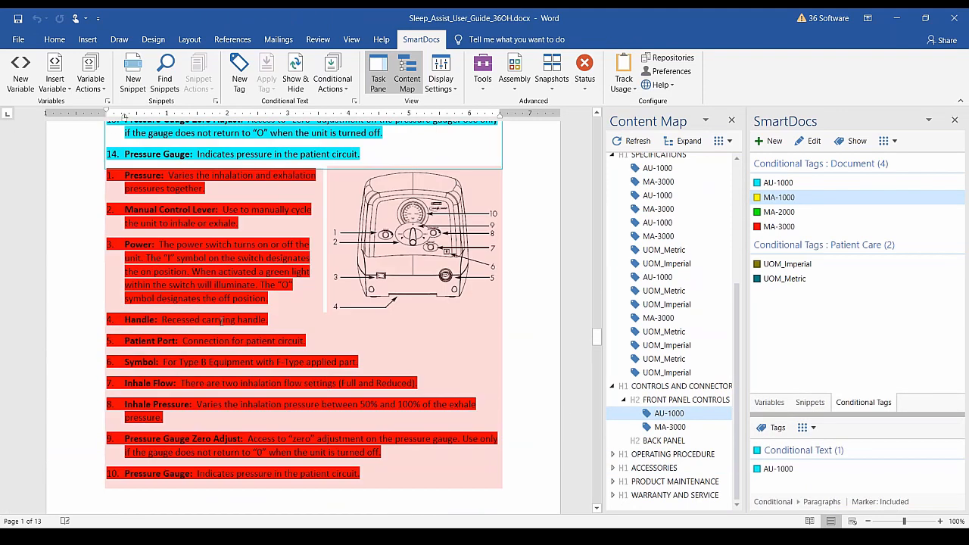
pyautogui.click(205, 297)
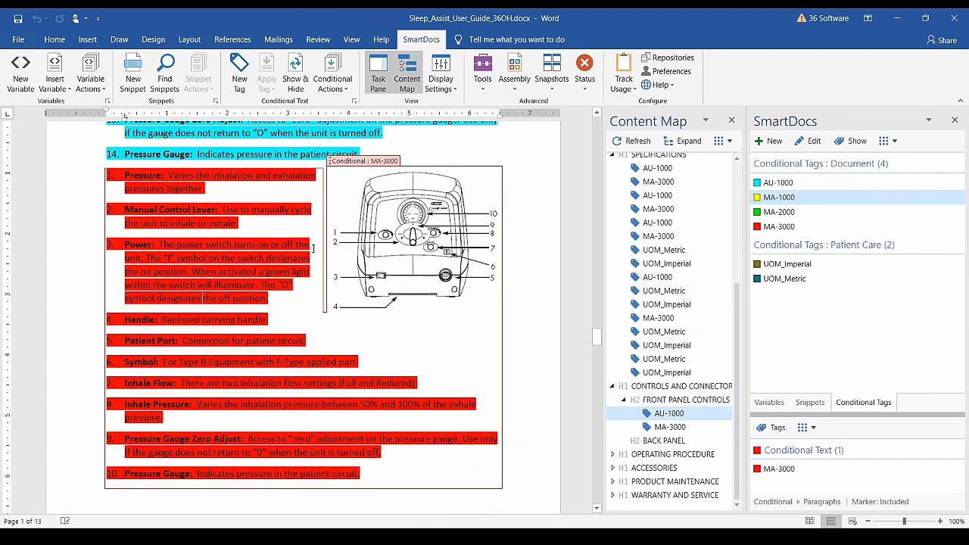
# Scroll to Section 5: Operating Procedure and place the cursor under INITIAL SET-UP.
pyautogui.scroll(-7, 305, 293)
pyautogui.scroll(-20, 306, 293)
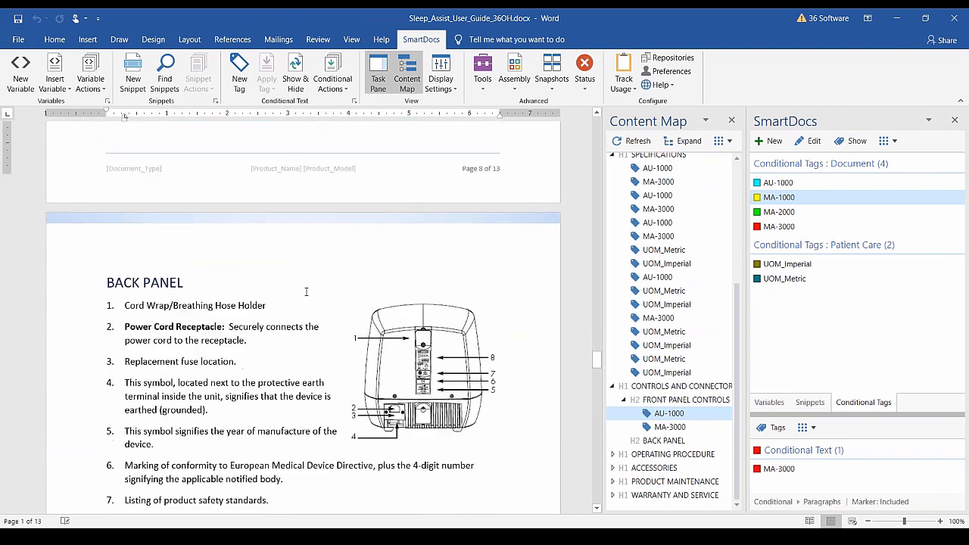
pyautogui.scroll(-4, 296, 280)
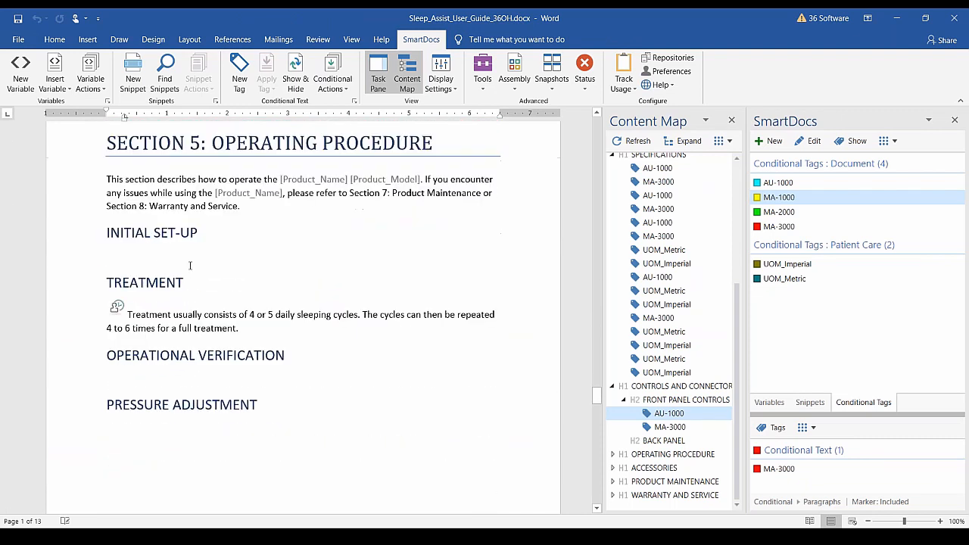
pyautogui.click(159, 252)
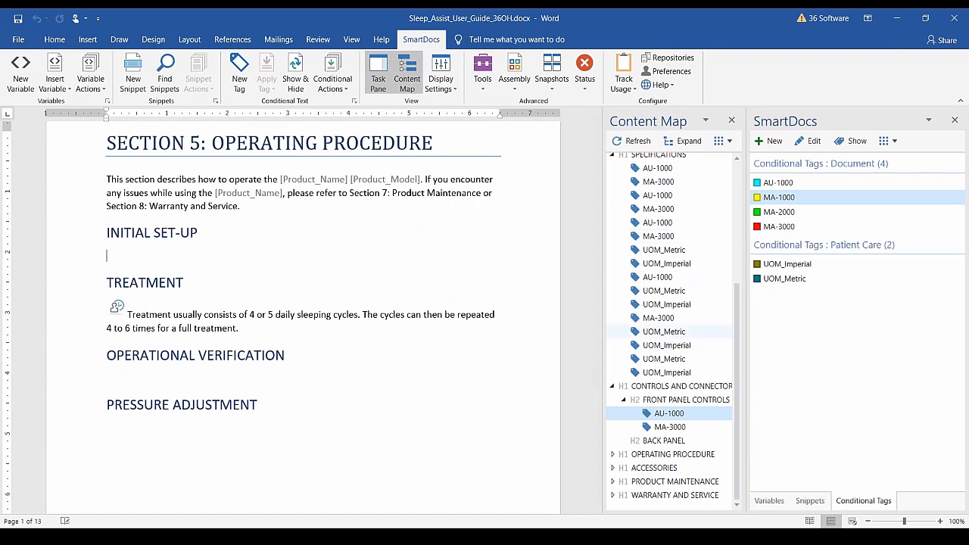
# Show the Snippets search, close the Content Map and widen the SmartDocs pane.
pyautogui.click(810, 502)
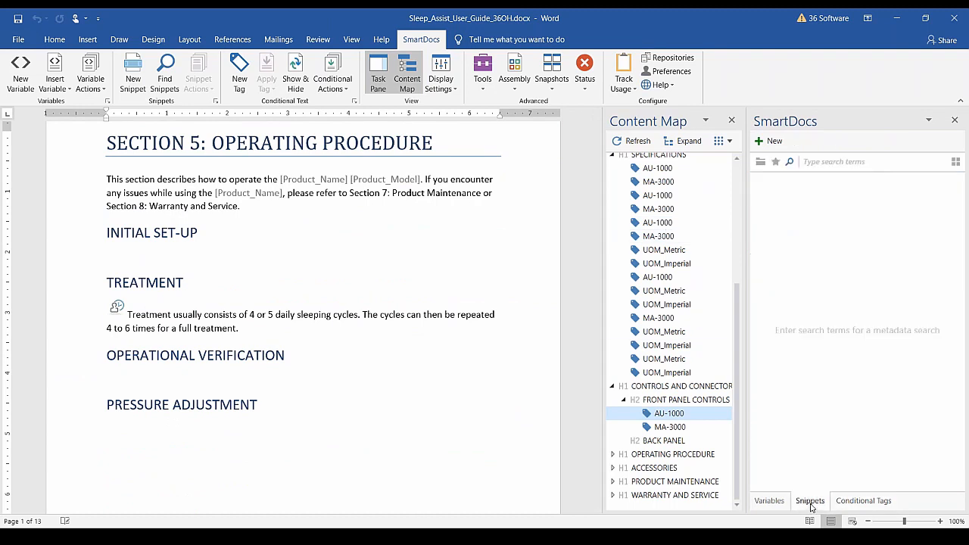
pyautogui.click(731, 122)
pyautogui.moveTo(747, 308); pyautogui.dragTo(698, 307)
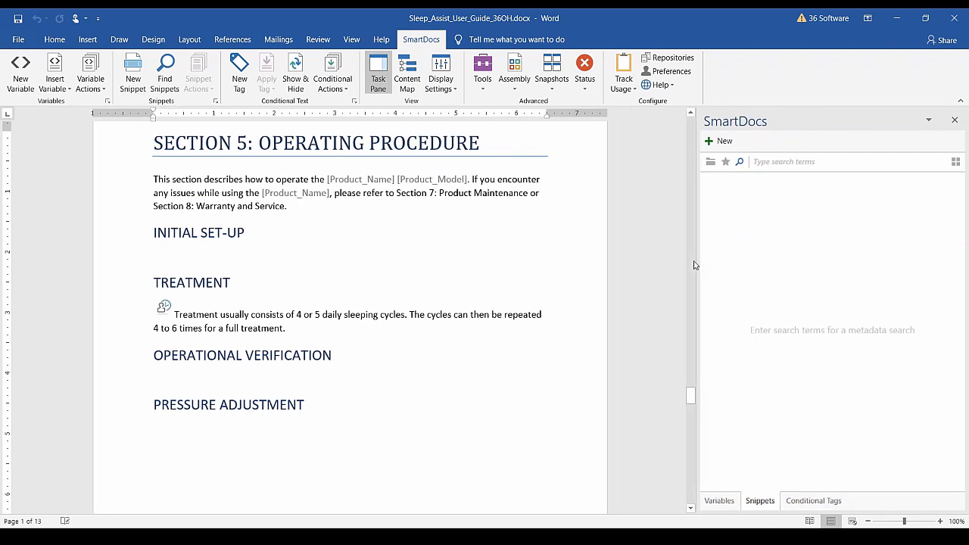
# Search snippets for 'procedure' and sort the ten results by most inserted.
pyautogui.click(753, 161)
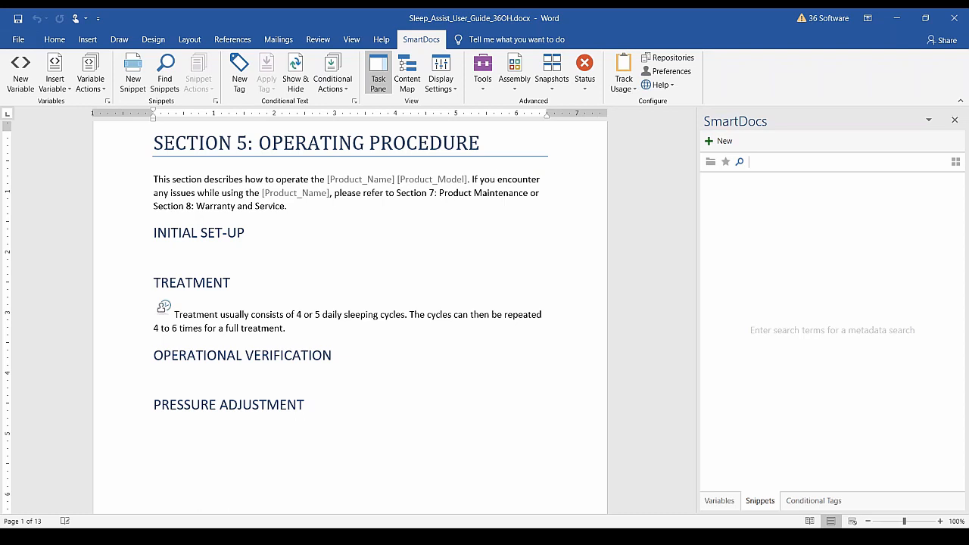
pyautogui.write('procedure')
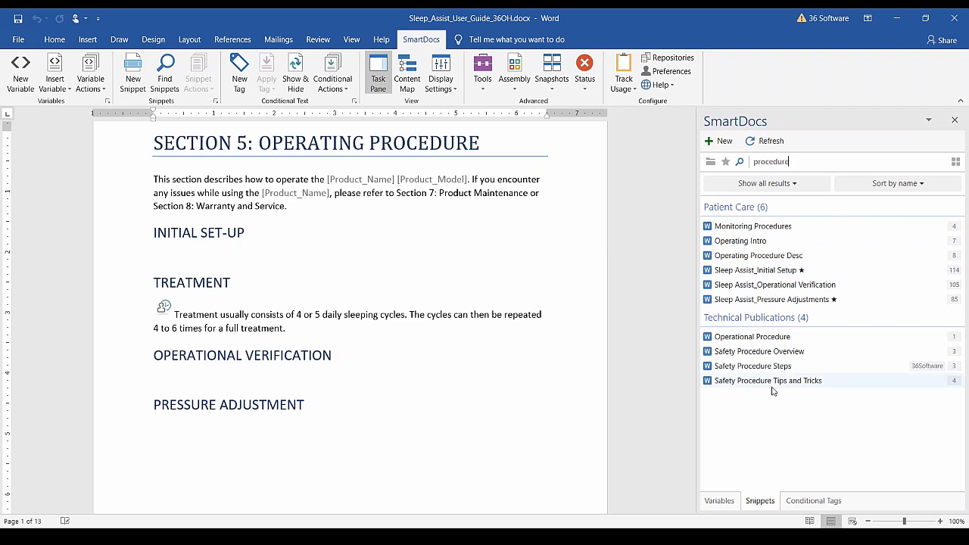
pyautogui.click(934, 187)
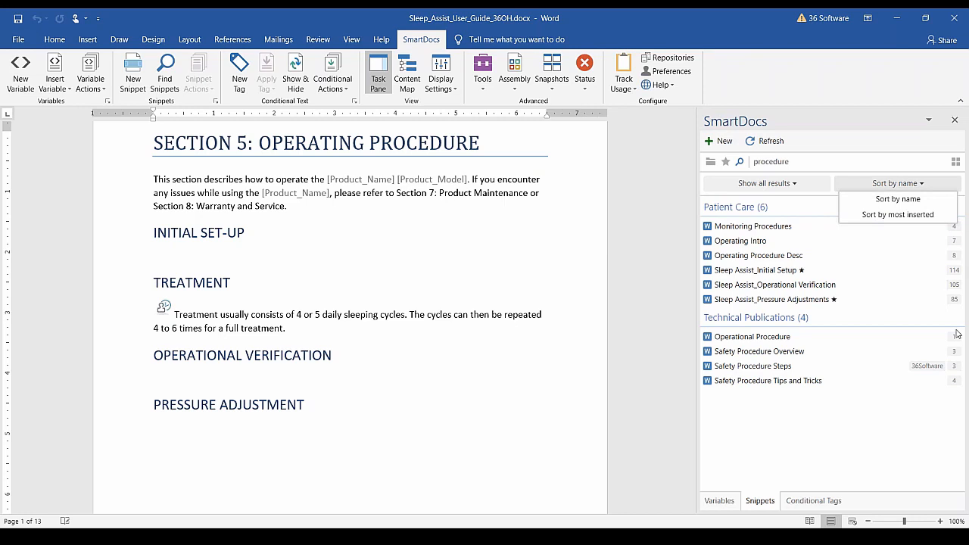
pyautogui.click(926, 216)
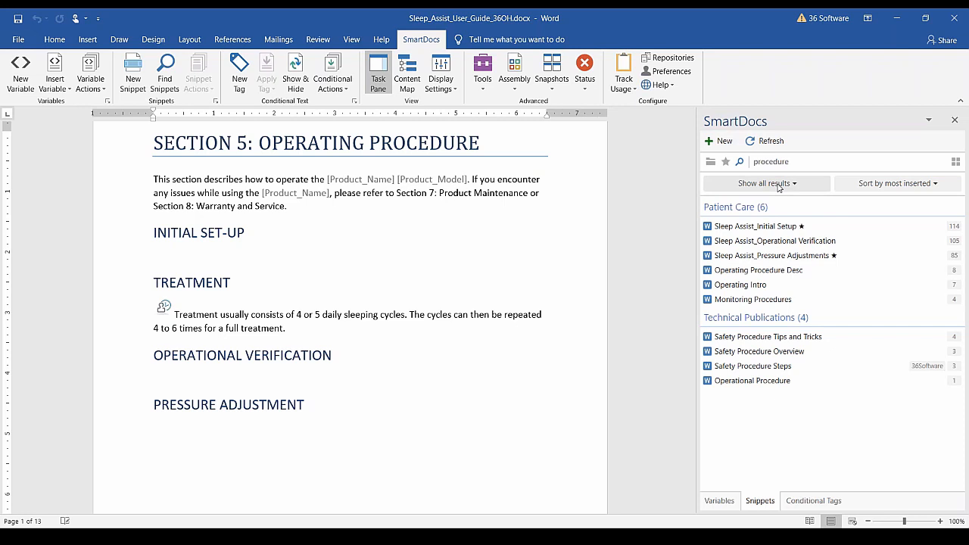
# Check the date filters and the Favorites list, then go back to the procedure results.
pyautogui.click(802, 188)
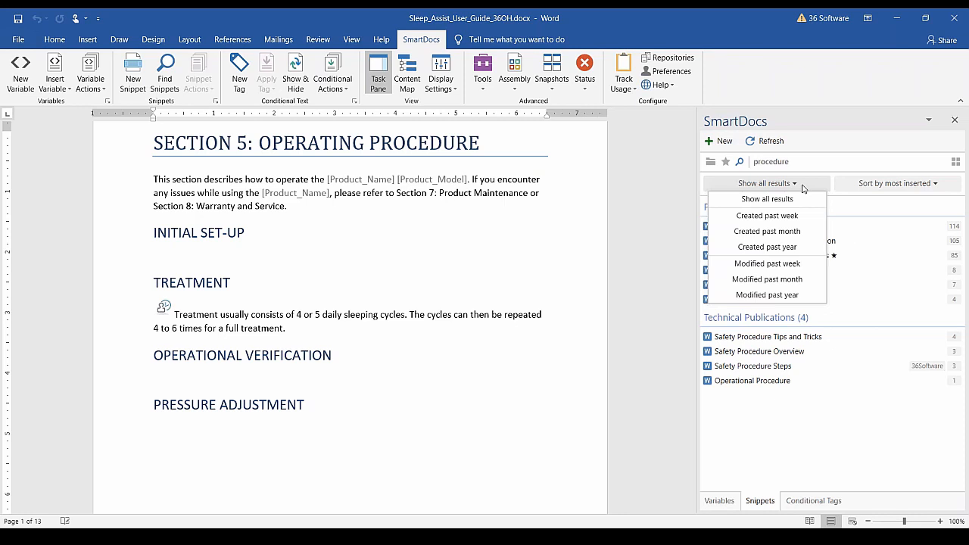
pyautogui.click(858, 430)
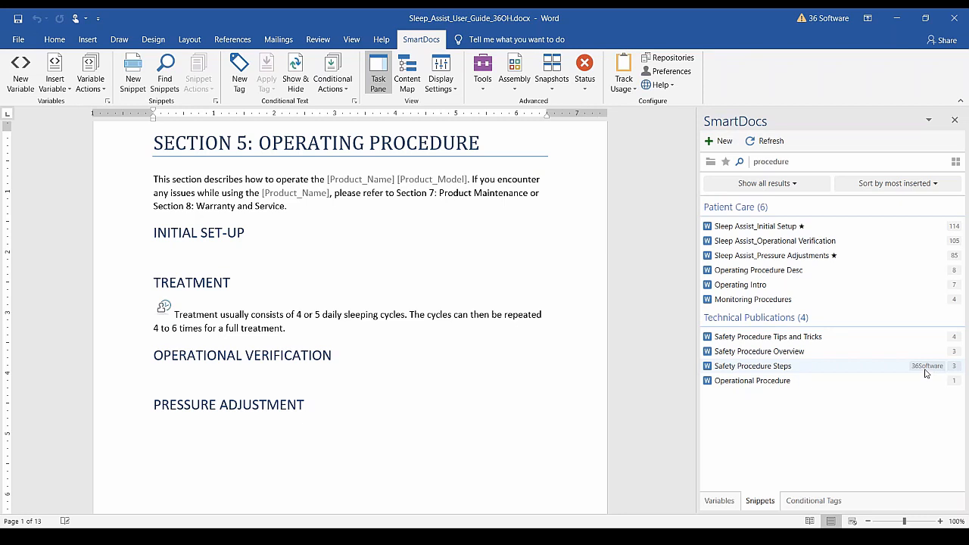
pyautogui.click(726, 162)
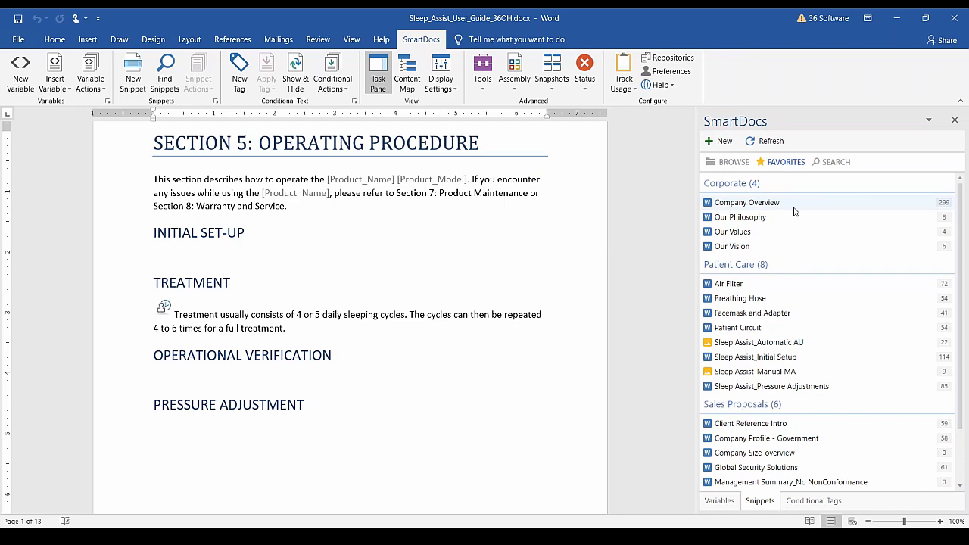
pyautogui.click(827, 165)
# Mark Sleep Assist_Operational Verification as a favorite and return to the procedure search results.
pyautogui.click(752, 244)
pyautogui.click(840, 141)
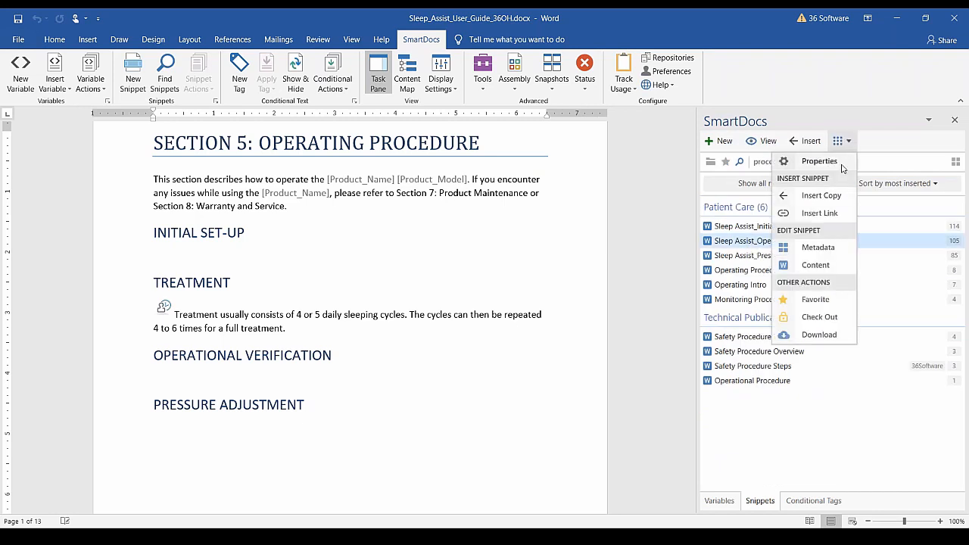
pyautogui.click(836, 300)
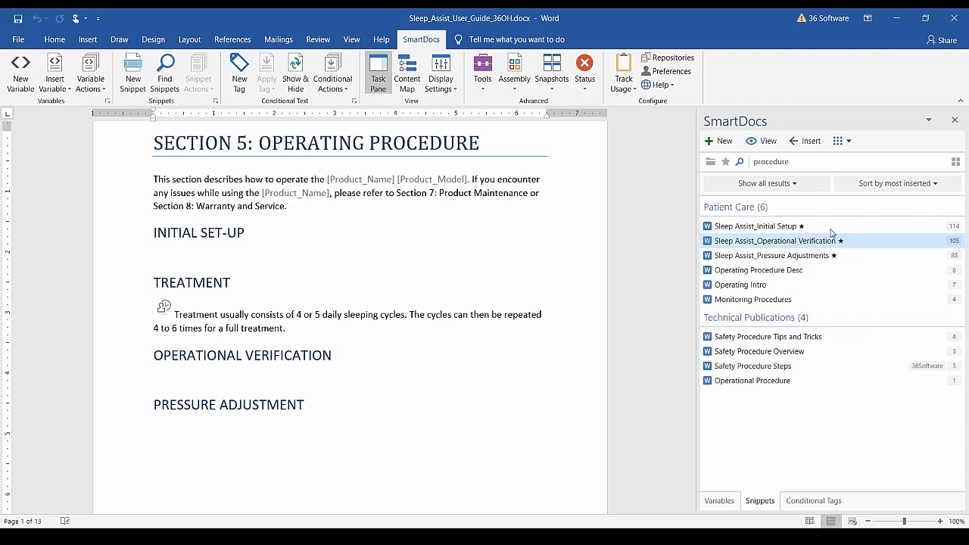
pyautogui.scroll(-3, 792, 288)
pyautogui.scroll(3, 792, 289)
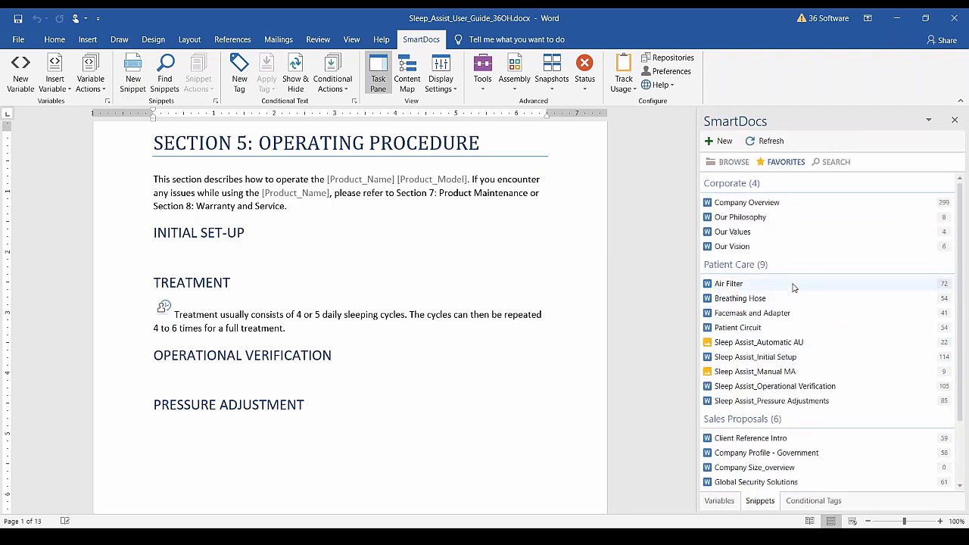
pyautogui.click(834, 162)
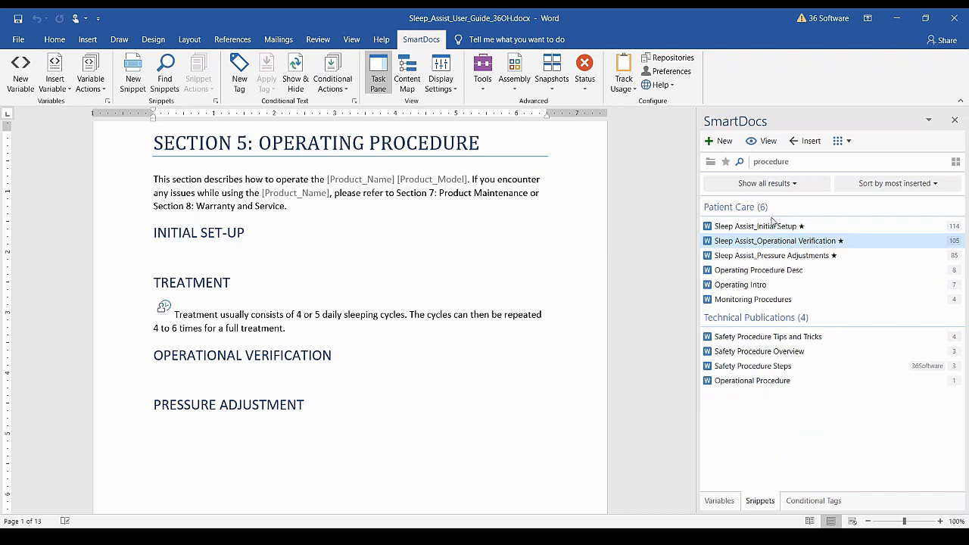
# Insert a copy of the Operational Verification snippet, with six numbered steps, under INITIAL SET-UP.
pyautogui.moveTo(710, 231)
pyautogui.click(847, 142)
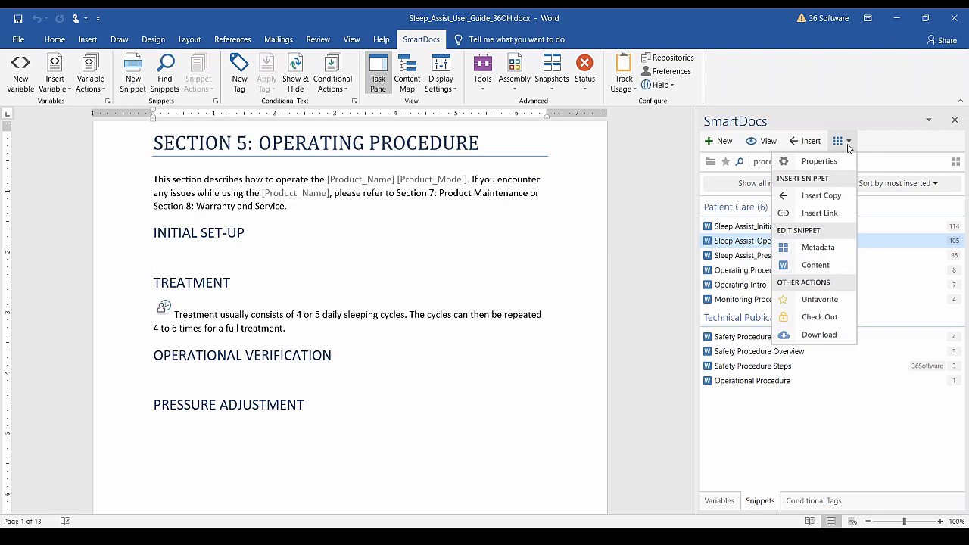
pyautogui.click(845, 199)
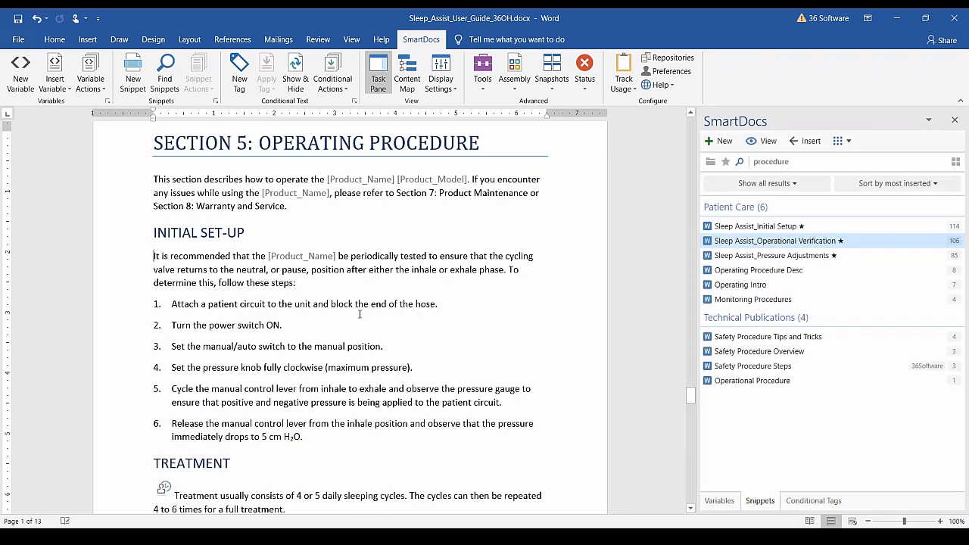
pyautogui.click(250, 324)
pyautogui.click(294, 256)
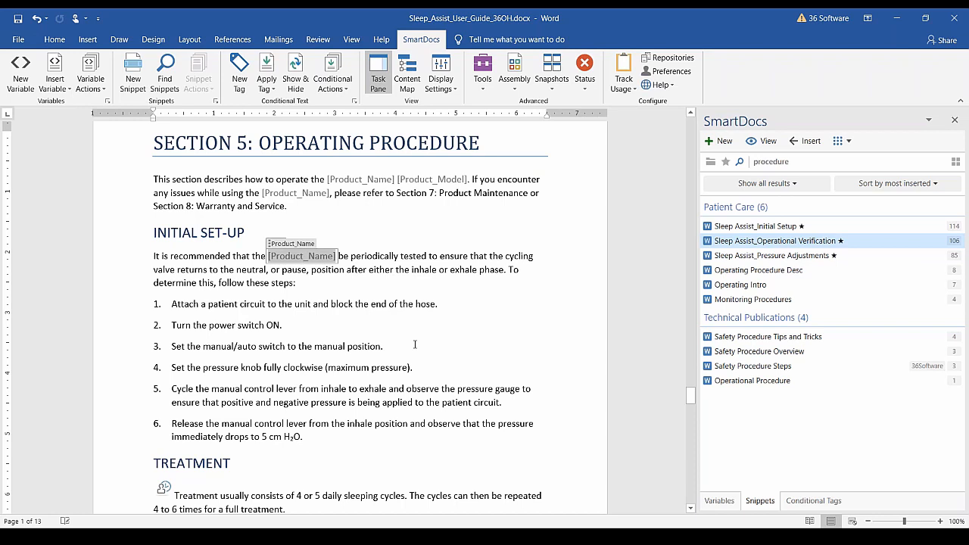
pyautogui.scroll(-5, 207, 338)
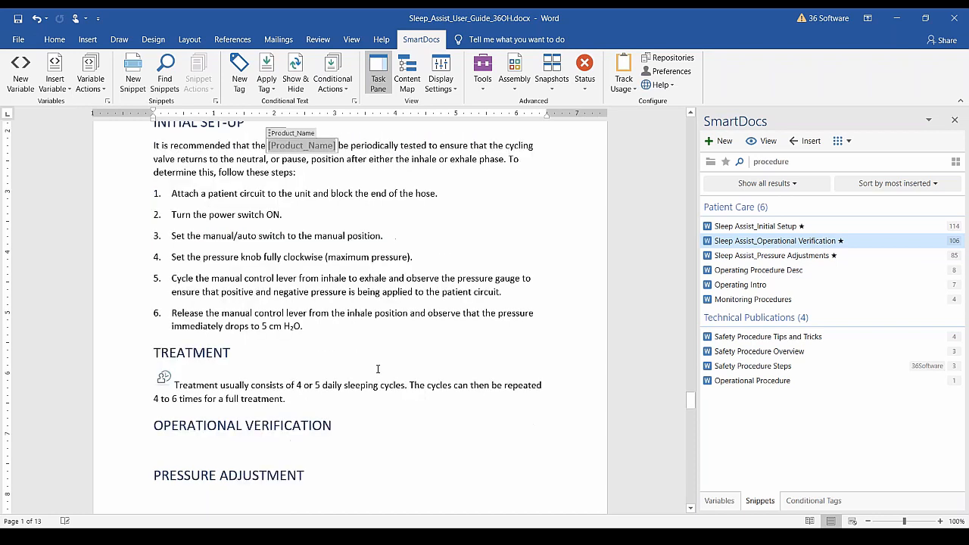
pyautogui.click(192, 314)
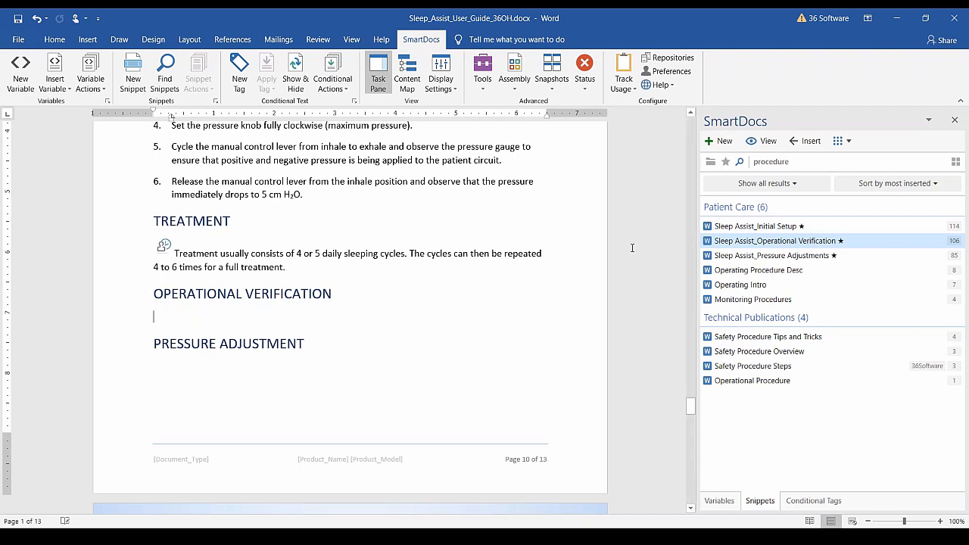
# Insert a Latest Version link to Operational Verification under OPERATIONAL VERIFICATION, adding blank lines below.
pyautogui.click(846, 146)
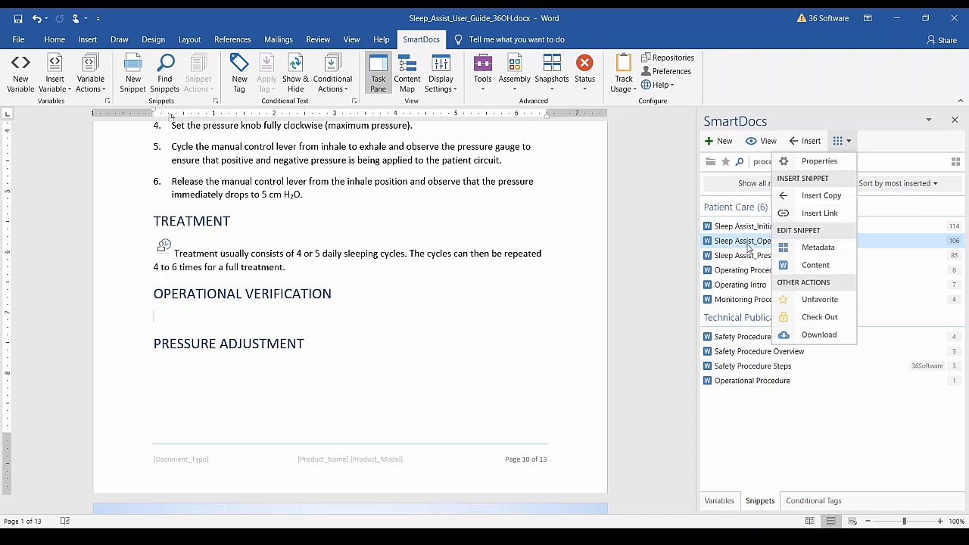
pyautogui.click(820, 213)
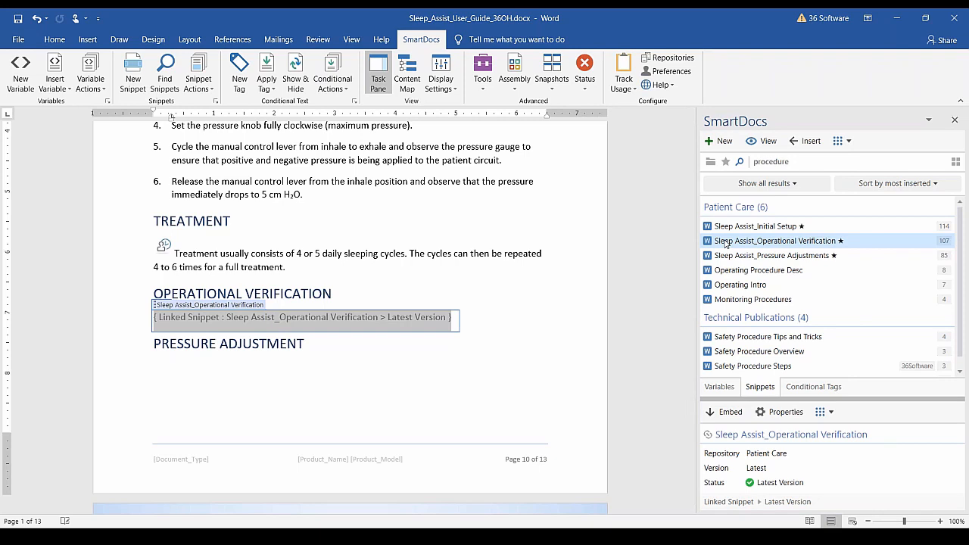
pyautogui.press('Right')
pyautogui.press('Return')
pyautogui.press('Return')
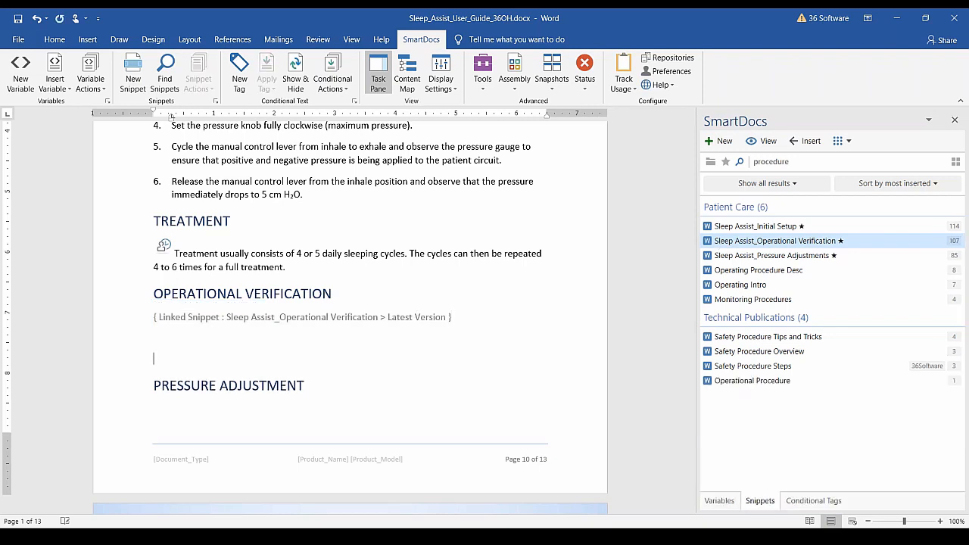
pyautogui.click(848, 143)
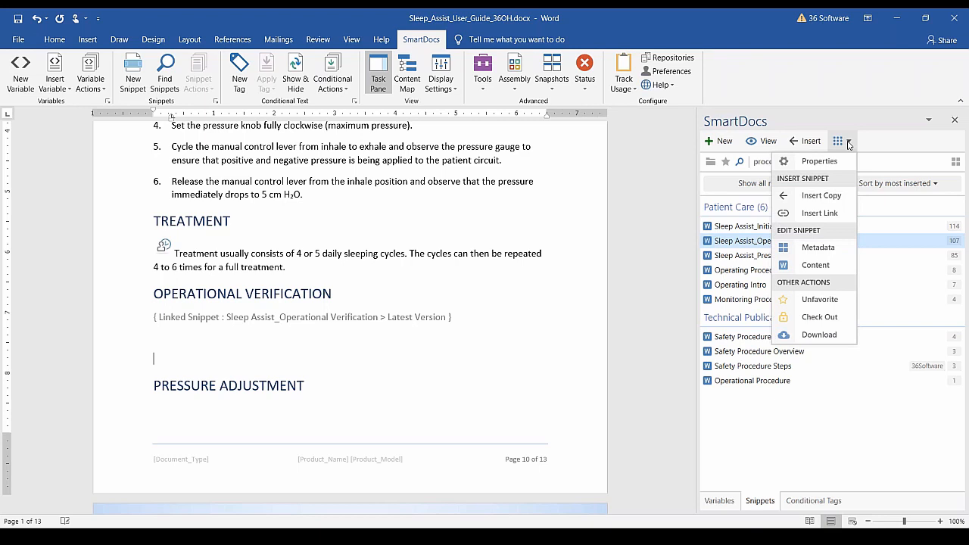
# Add a second Operational Verification link pinned to Version 2.0 and compare both links' status.
pyautogui.click(819, 161)
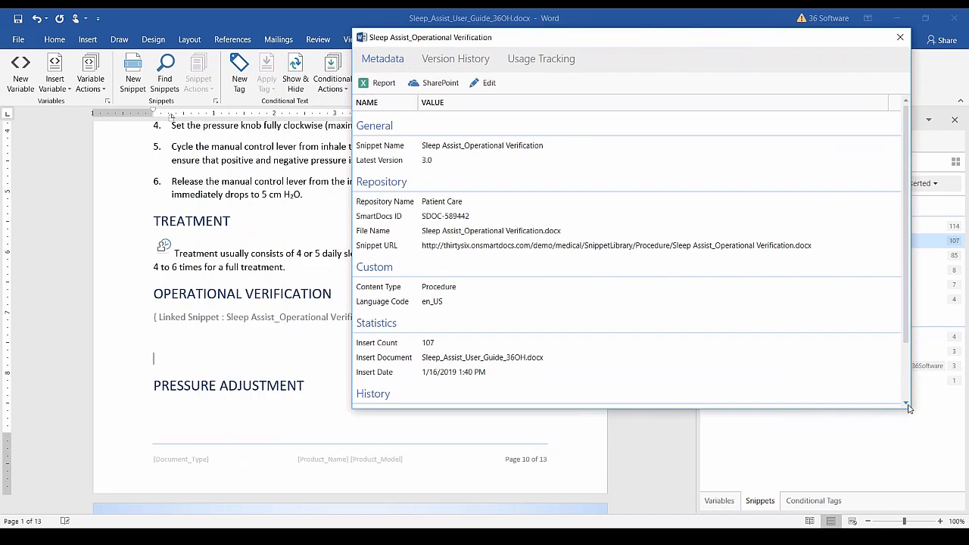
pyautogui.click(475, 60)
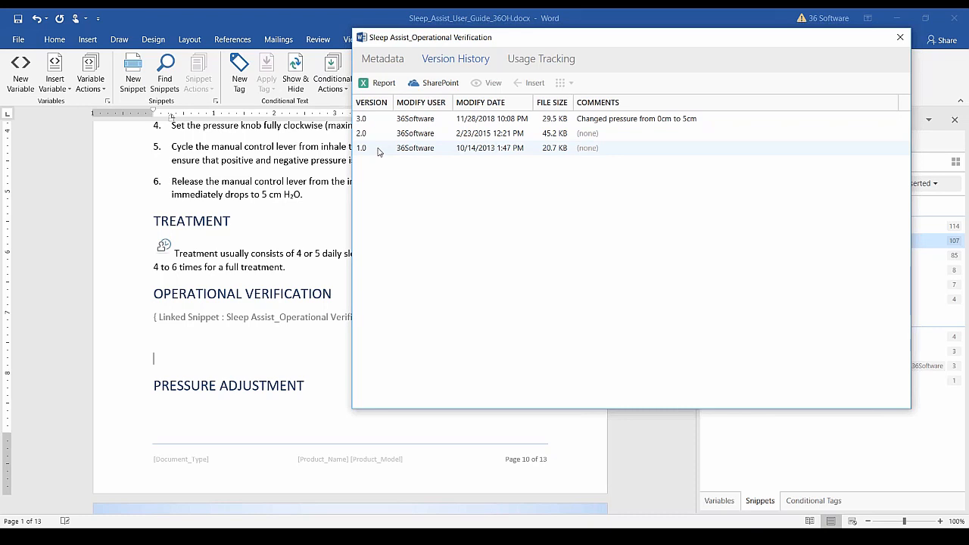
pyautogui.click(425, 138)
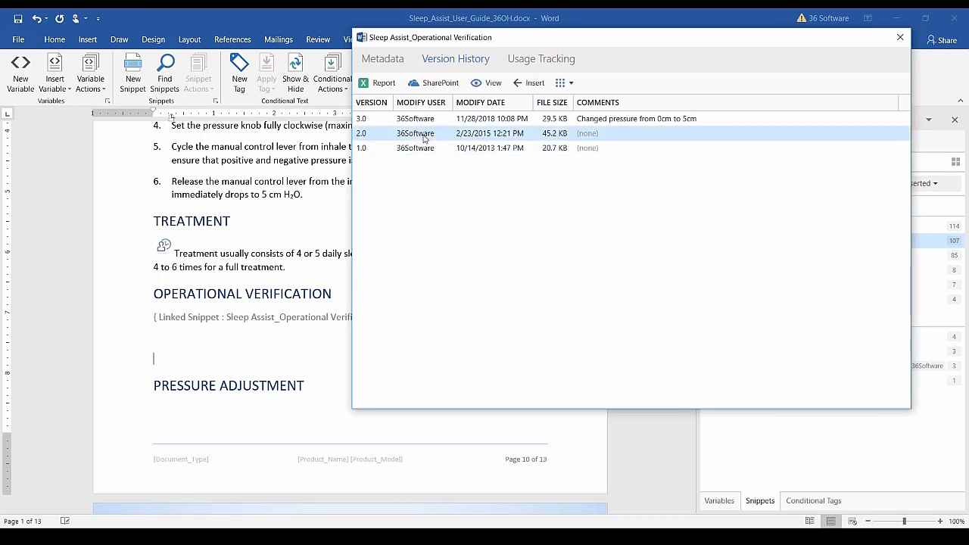
pyautogui.click(570, 85)
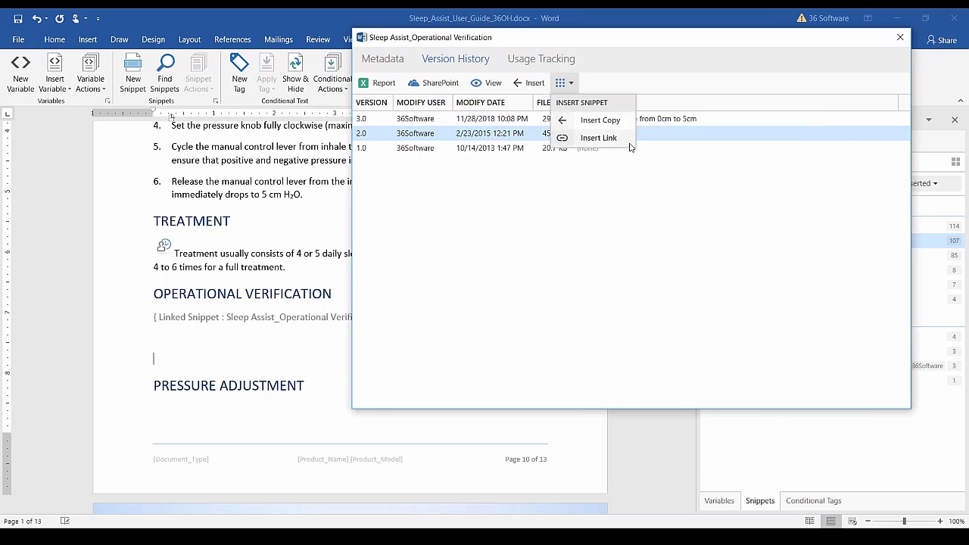
pyautogui.click(597, 138)
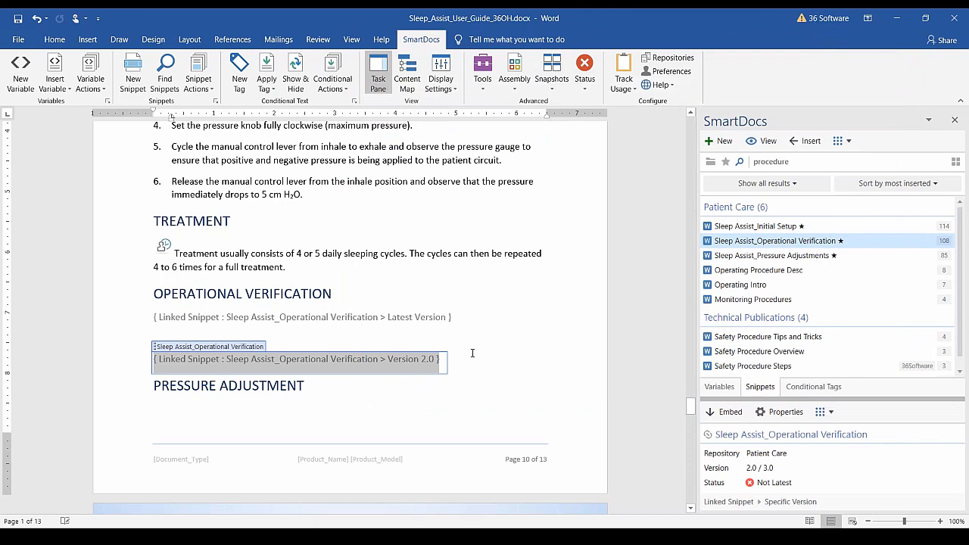
pyautogui.click(377, 316)
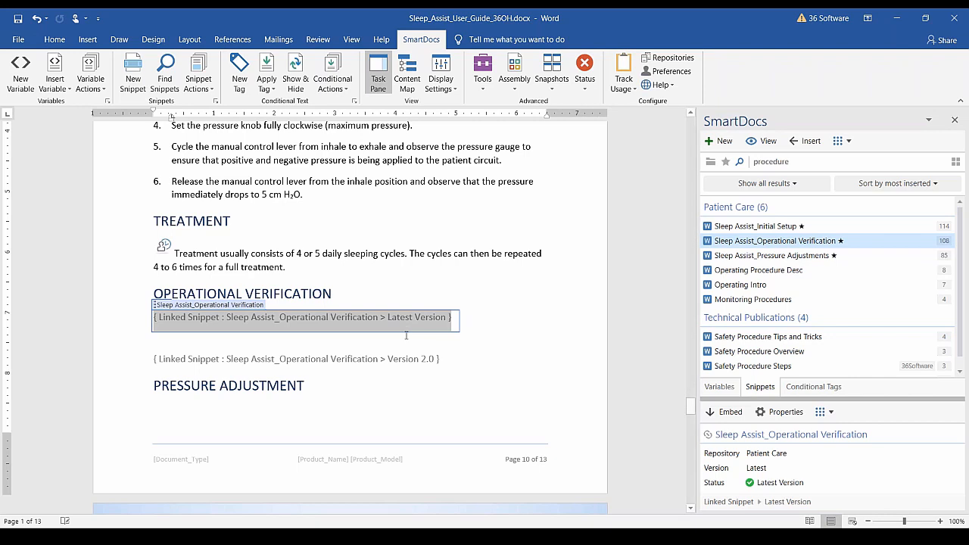
pyautogui.click(407, 359)
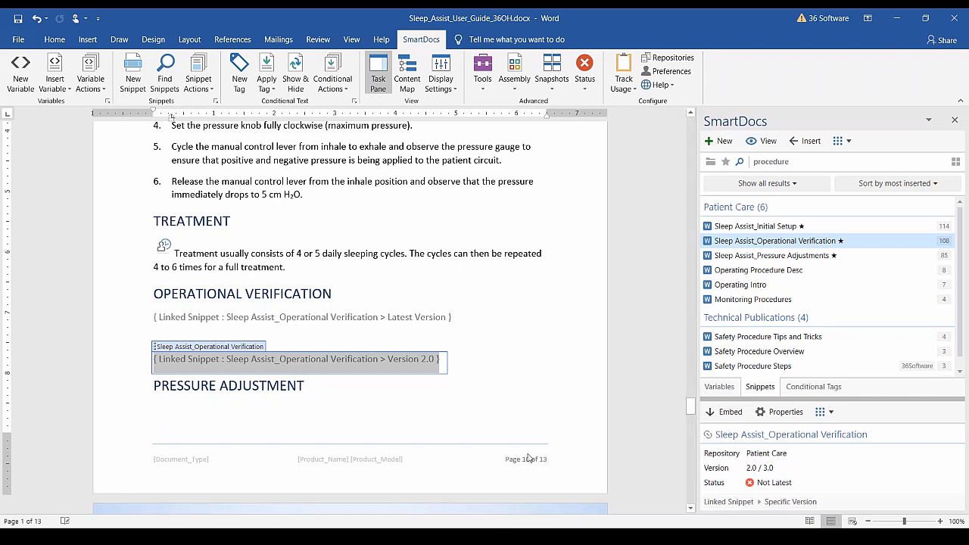
# Update the Version 2.0 Operational Verification link to version 3.0 through Version History.
pyautogui.click(777, 412)
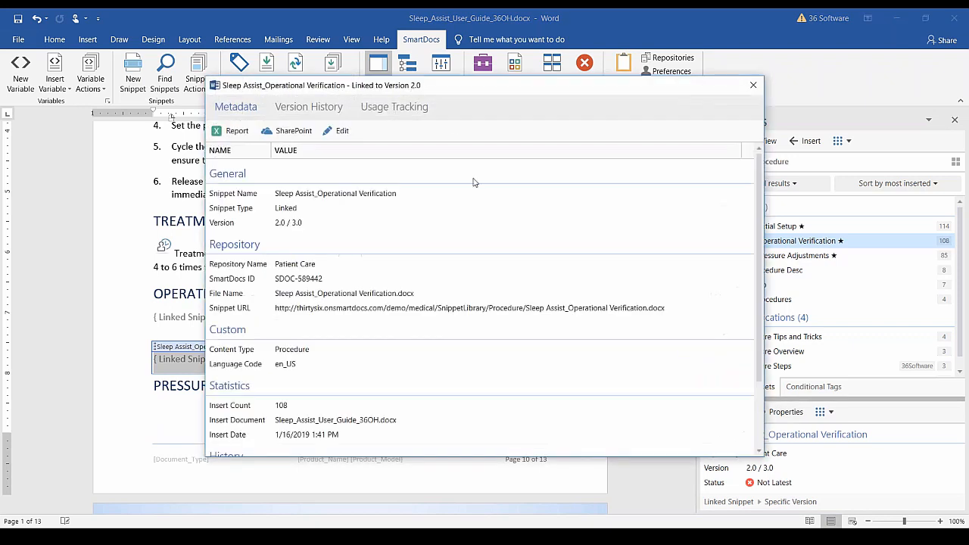
pyautogui.moveTo(458, 92); pyautogui.dragTo(613, 68)
pyautogui.click(485, 83)
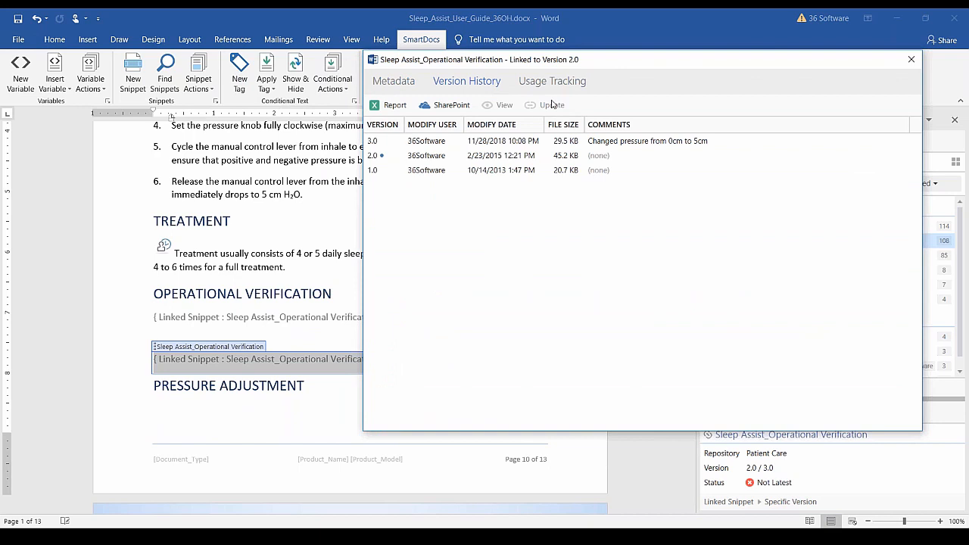
pyautogui.click(381, 144)
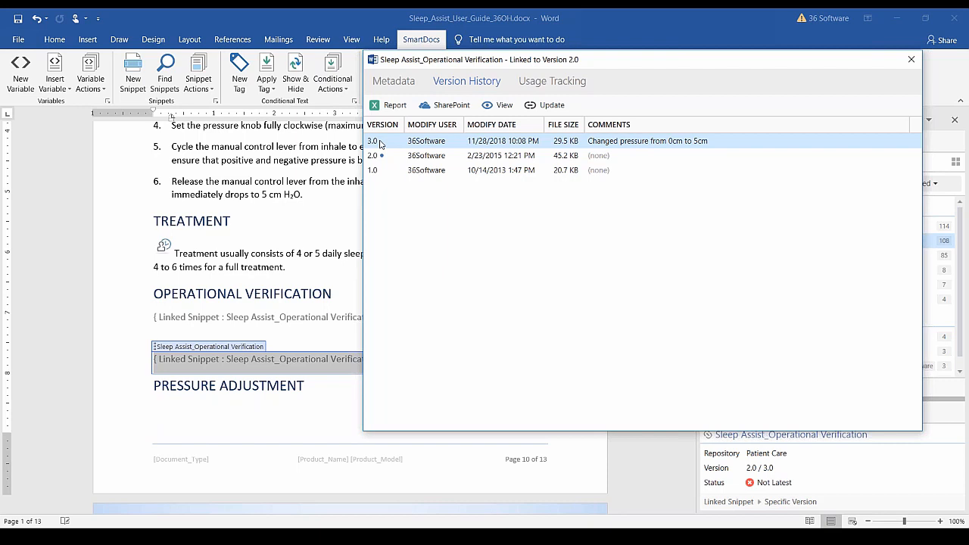
pyautogui.click(553, 106)
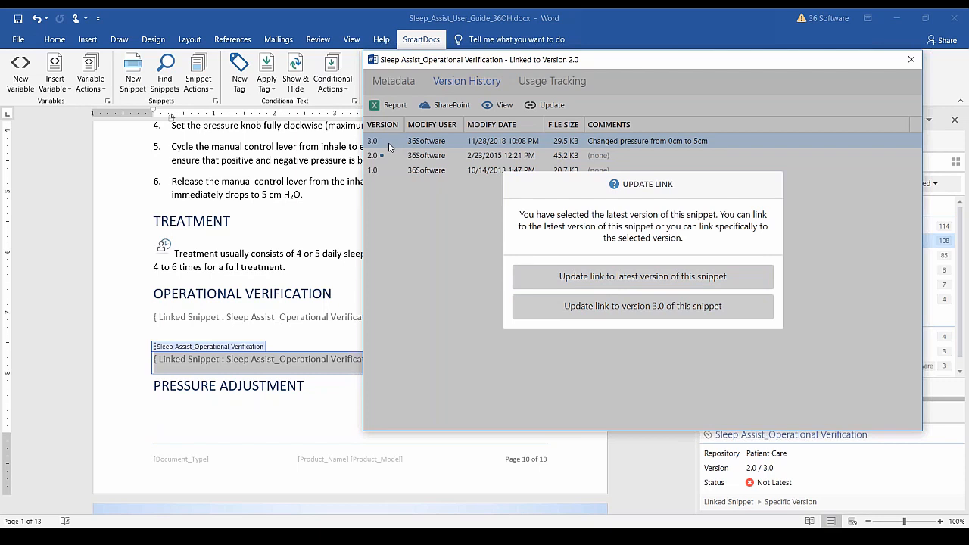
pyautogui.click(630, 311)
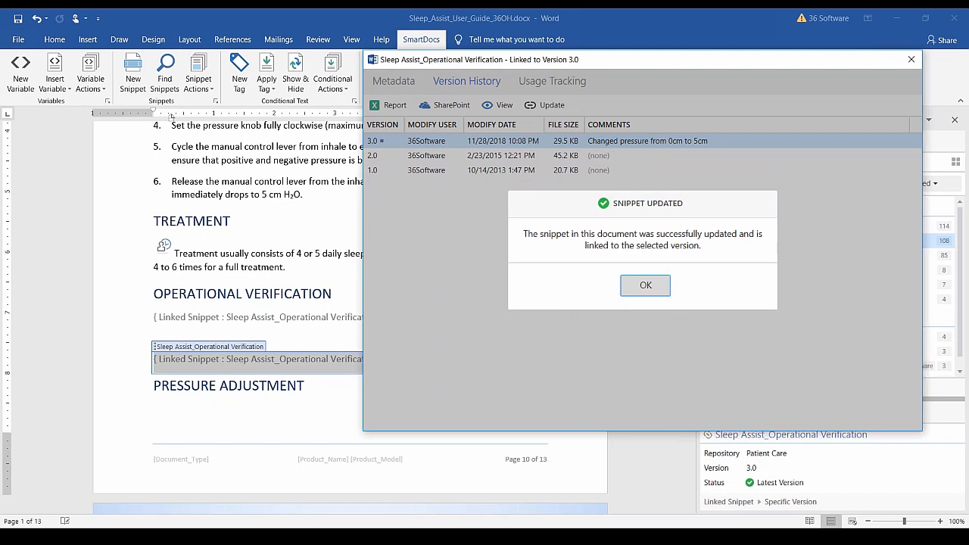
pyautogui.click(640, 286)
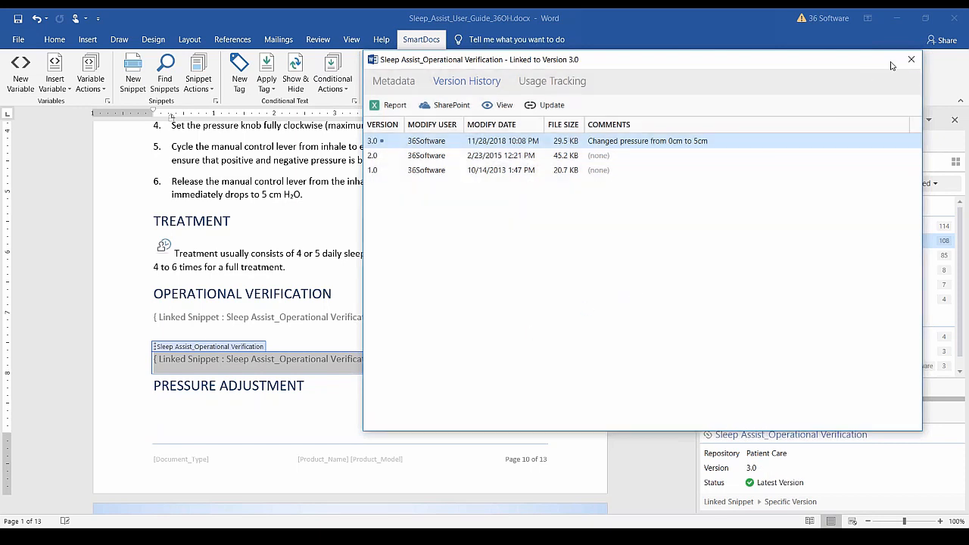
pyautogui.click(910, 59)
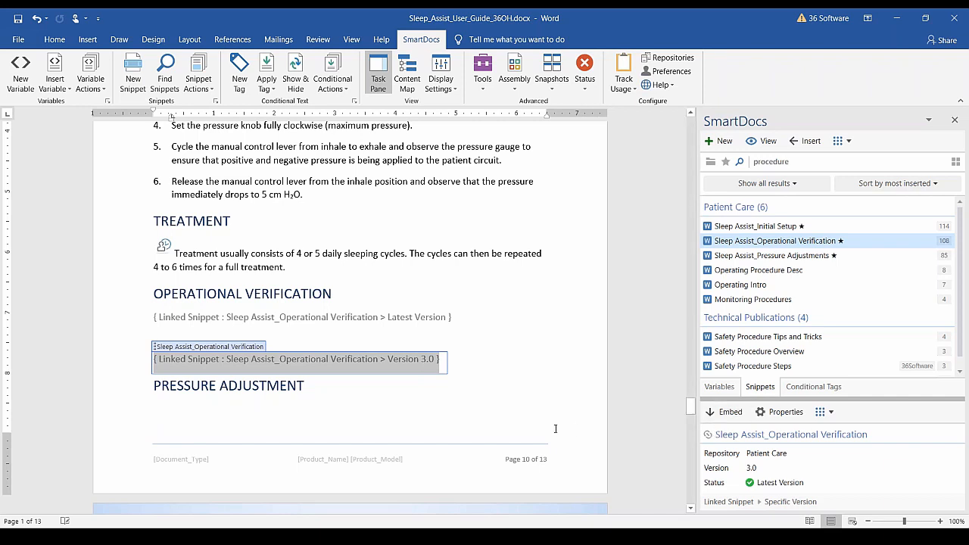
# Embed the version 3.0 Operational Verification link as plain text, then move below PRESSURE ADJUSTMENT.
pyautogui.click(725, 413)
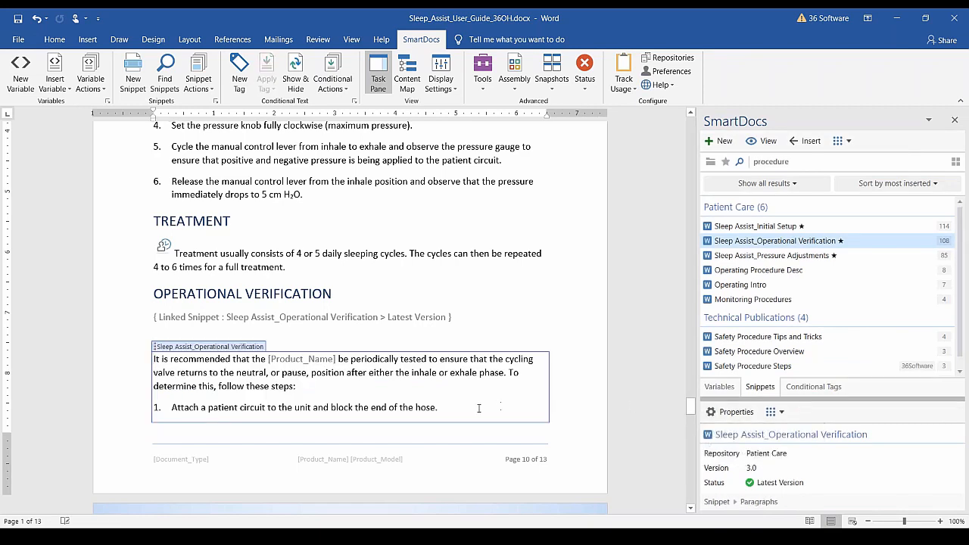
pyautogui.scroll(-7, 478, 408)
pyautogui.click(251, 405)
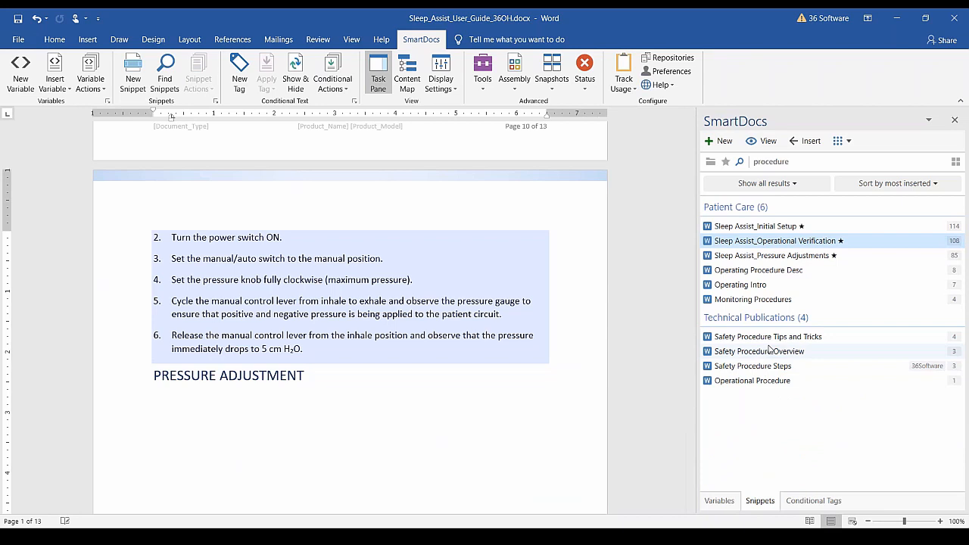
# Insert version 2.0 of Sleep Assist_Pressure Adjustments as text under PRESSURE ADJUSTMENT.
pyautogui.click(787, 256)
pyautogui.click(838, 143)
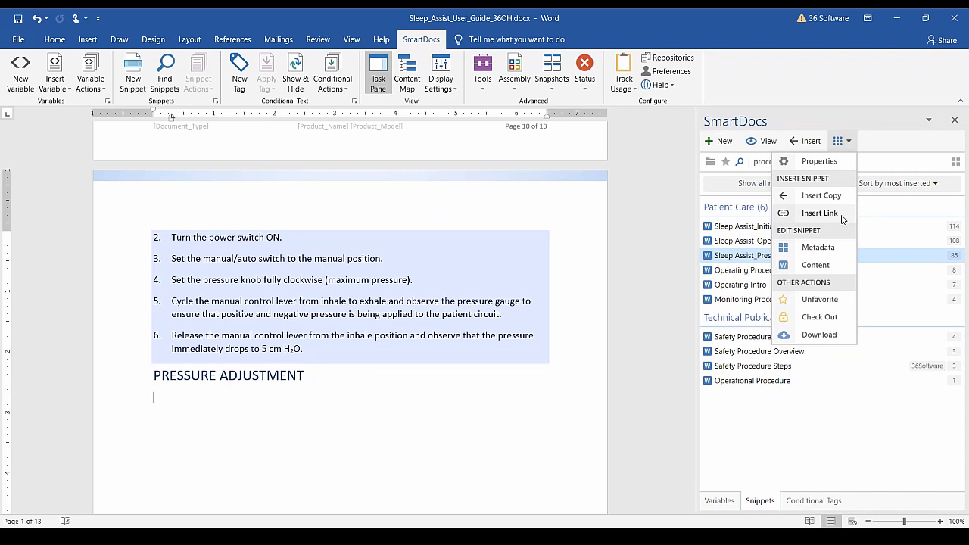
pyautogui.click(832, 160)
pyautogui.click(314, 107)
pyautogui.click(220, 183)
pyautogui.click(387, 132)
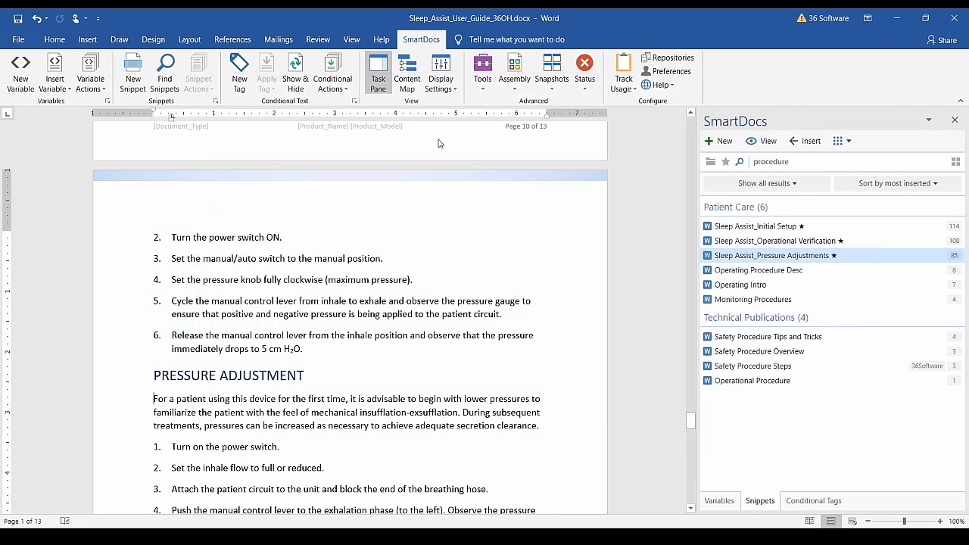
pyautogui.scroll(-8, 273, 341)
pyautogui.scroll(-2, 227, 344)
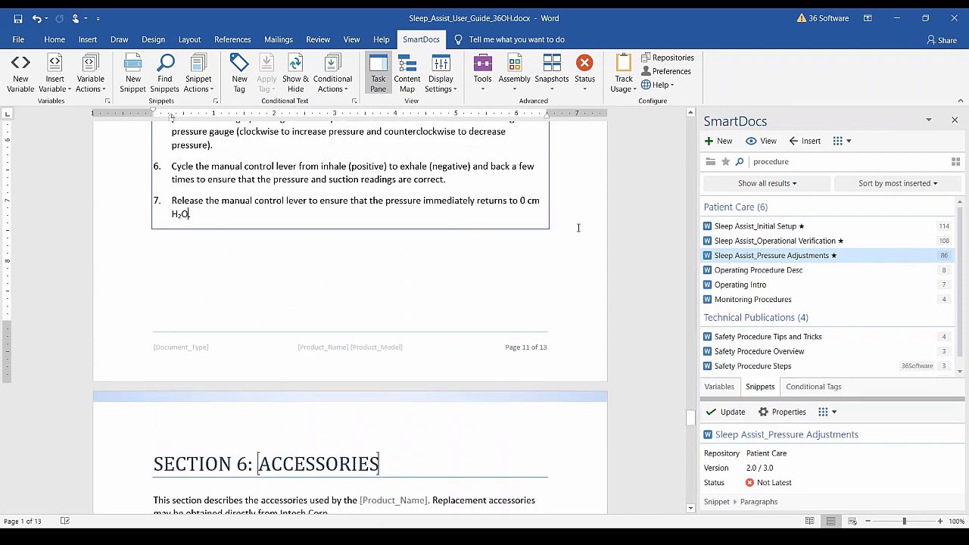
pyautogui.click(159, 271)
pyautogui.click(227, 250)
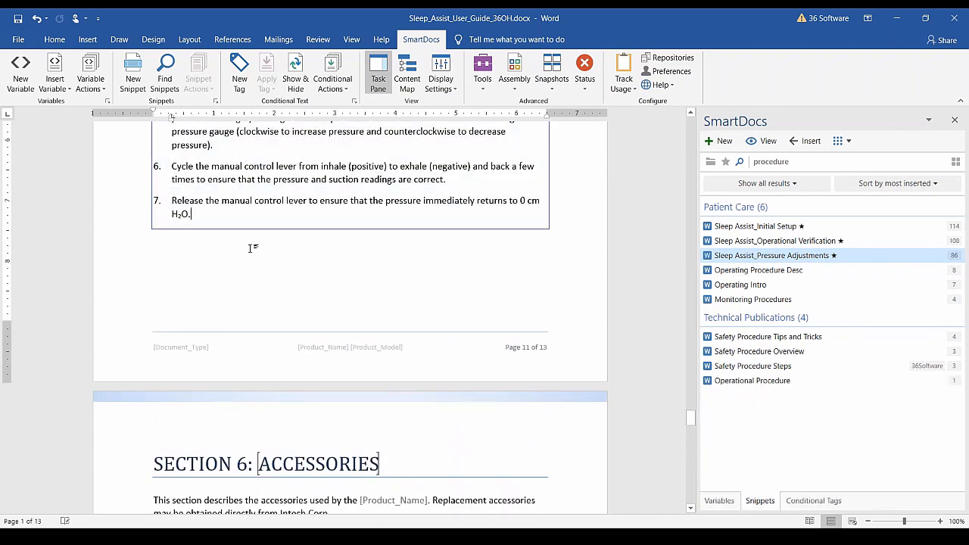
pyautogui.scroll(5, 265, 273)
# Add a blank line under PRESSURE ADJUSTMENT and insert a linked version 2.0 of Pressure Adjustments.
pyautogui.click(335, 223)
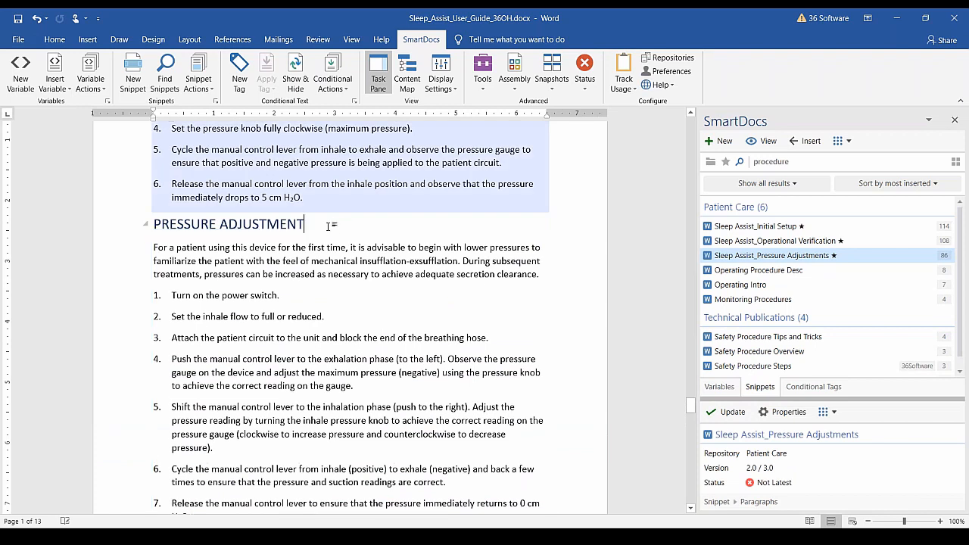
pyautogui.press('Return')
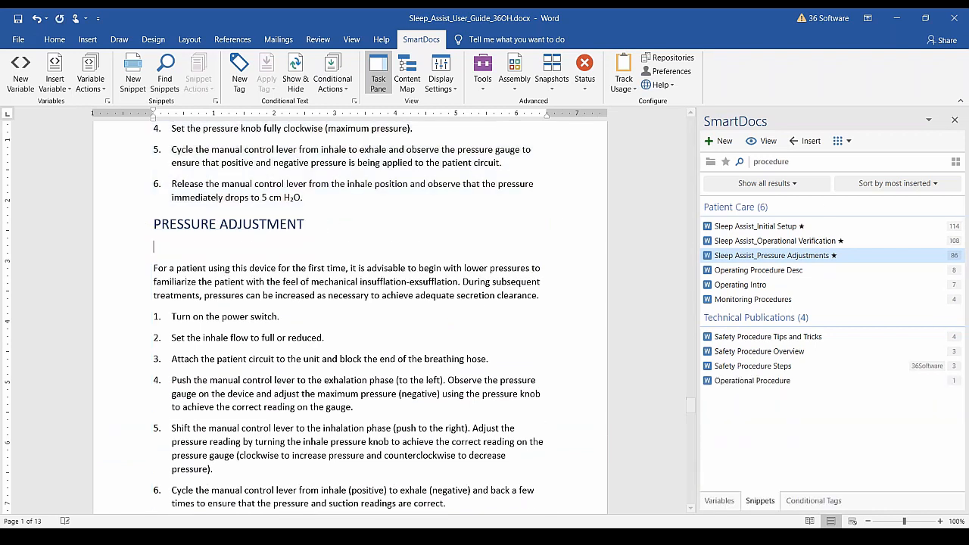
pyautogui.click(839, 141)
pyautogui.click(824, 159)
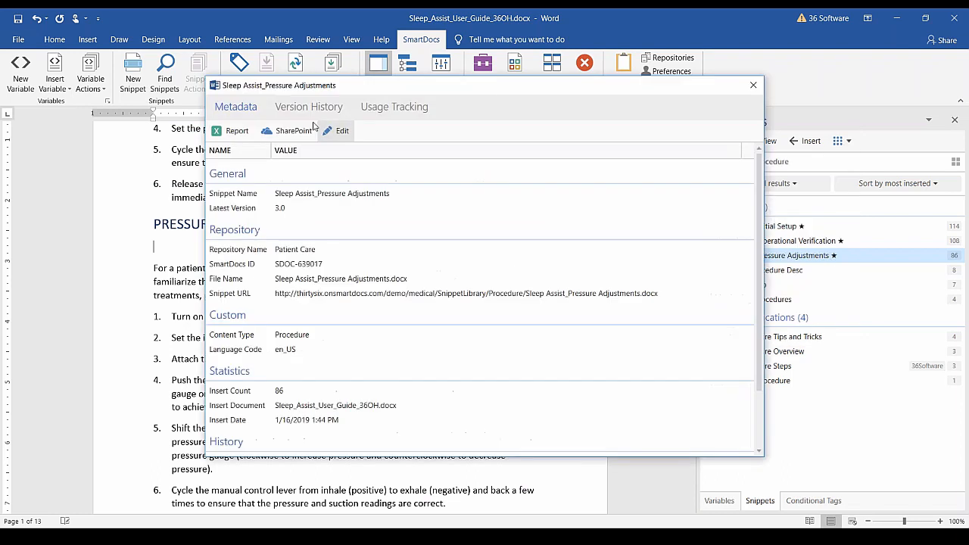
pyautogui.click(295, 107)
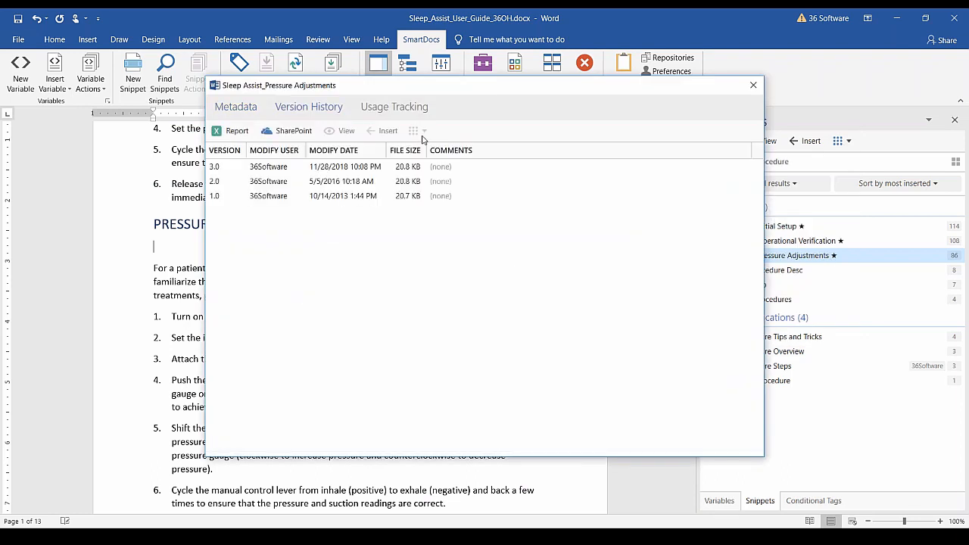
pyautogui.click(263, 184)
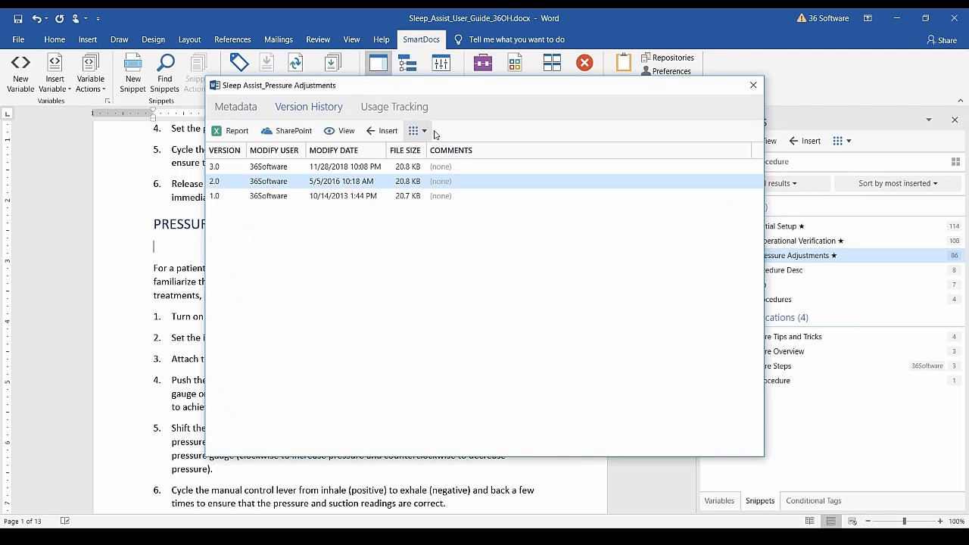
pyautogui.click(419, 131)
pyautogui.click(452, 185)
pyautogui.scroll(-3, 472, 323)
pyautogui.scroll(-3, 471, 323)
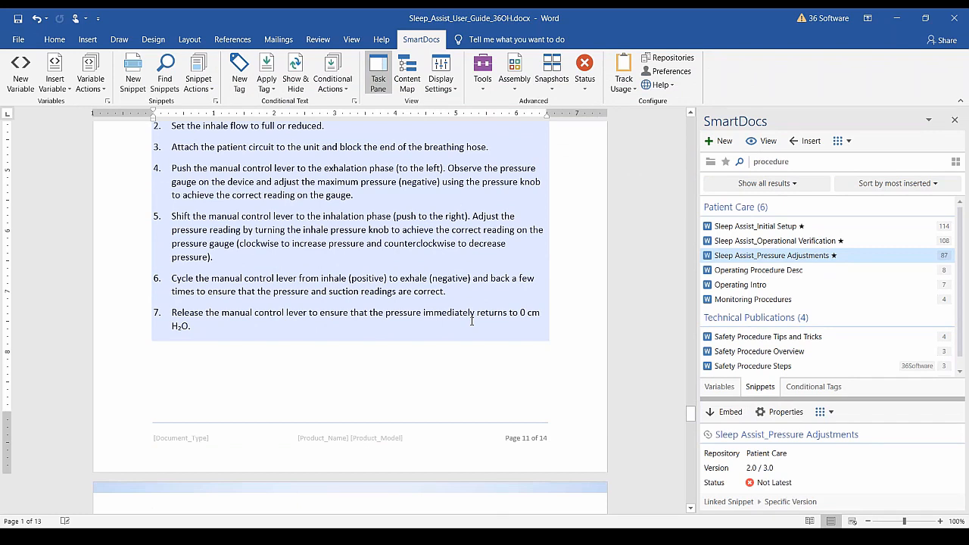
pyautogui.scroll(-9, 471, 321)
pyautogui.scroll(-1, 471, 321)
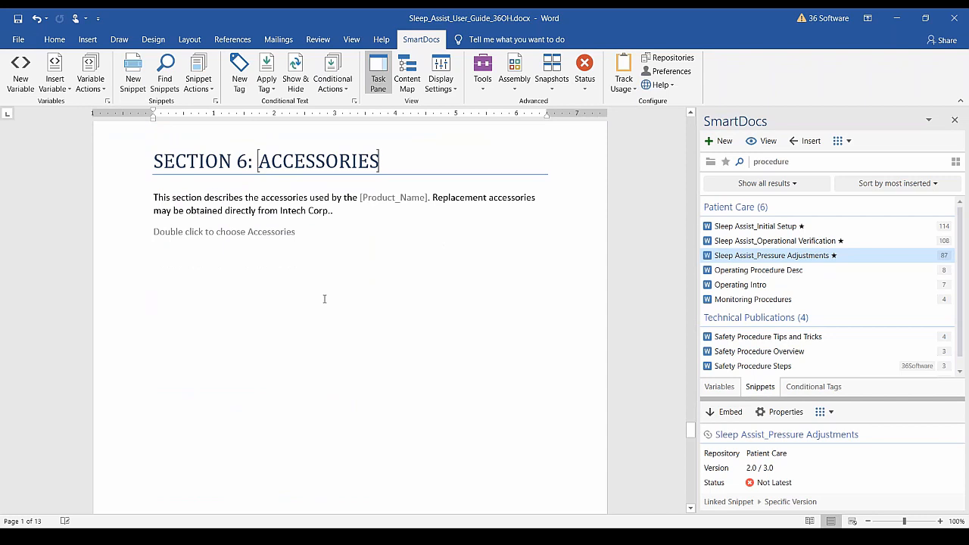
# Open SmartFinder on the Section 6 Accessories placeholder to list its four accessory snippets.
pyautogui.click(206, 239)
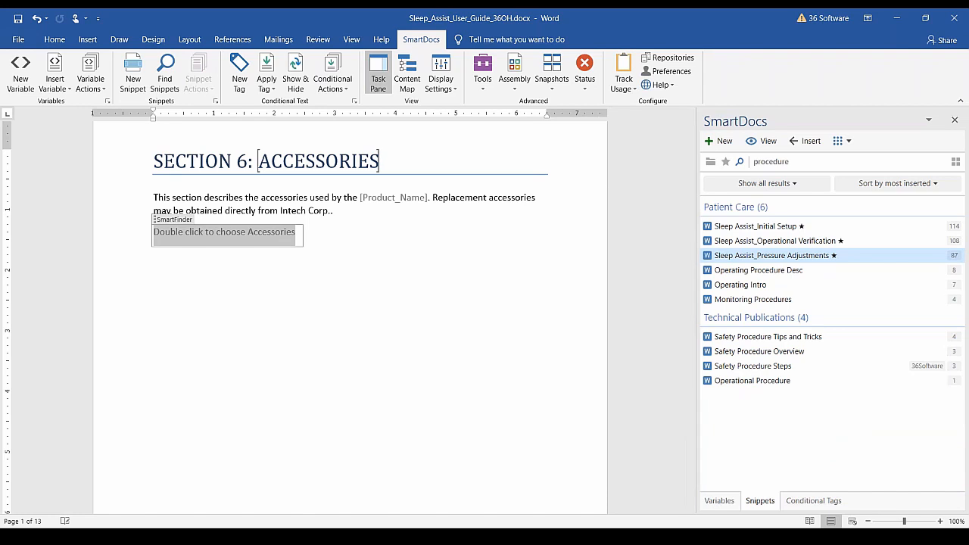
pyautogui.doubleClick(208, 239)
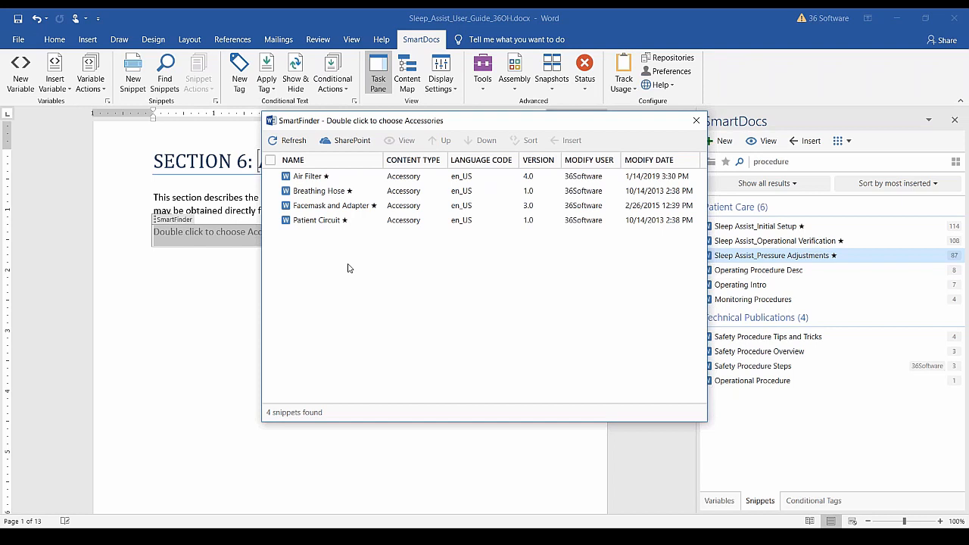
# Try ticking, reverse sorting and select-all on the SmartFinder accessory list, then clear all ticks.
pyautogui.moveTo(495, 120); pyautogui.dragTo(681, 75)
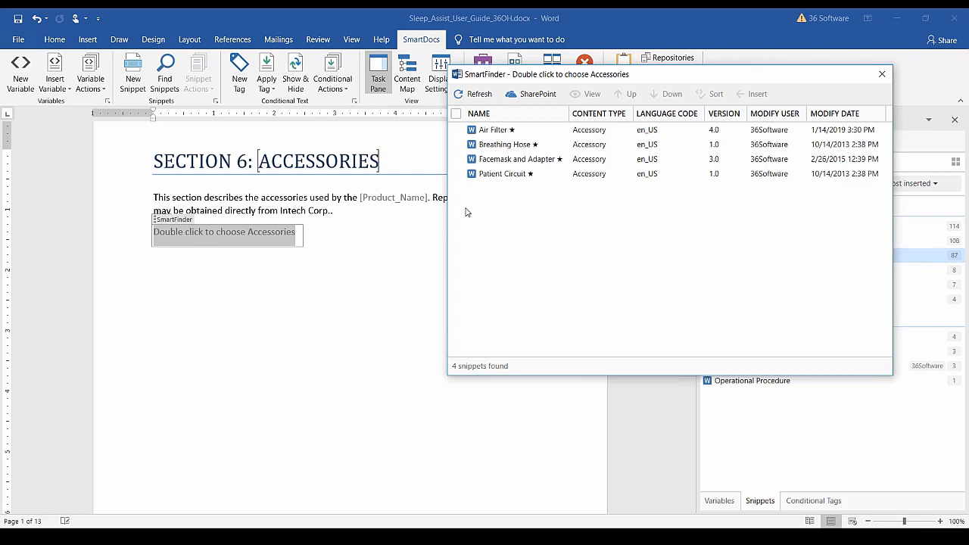
pyautogui.click(456, 159)
pyautogui.click(456, 144)
pyautogui.click(456, 130)
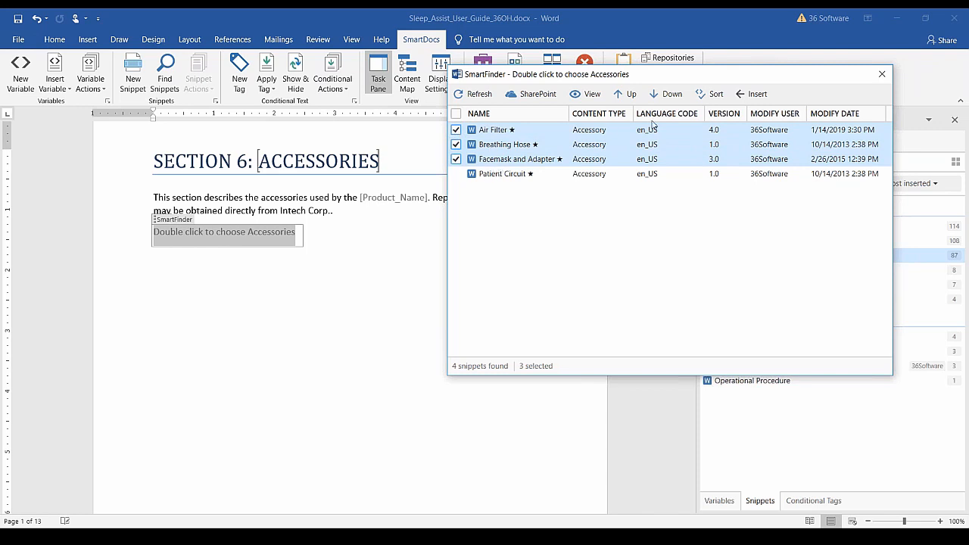
pyautogui.click(711, 96)
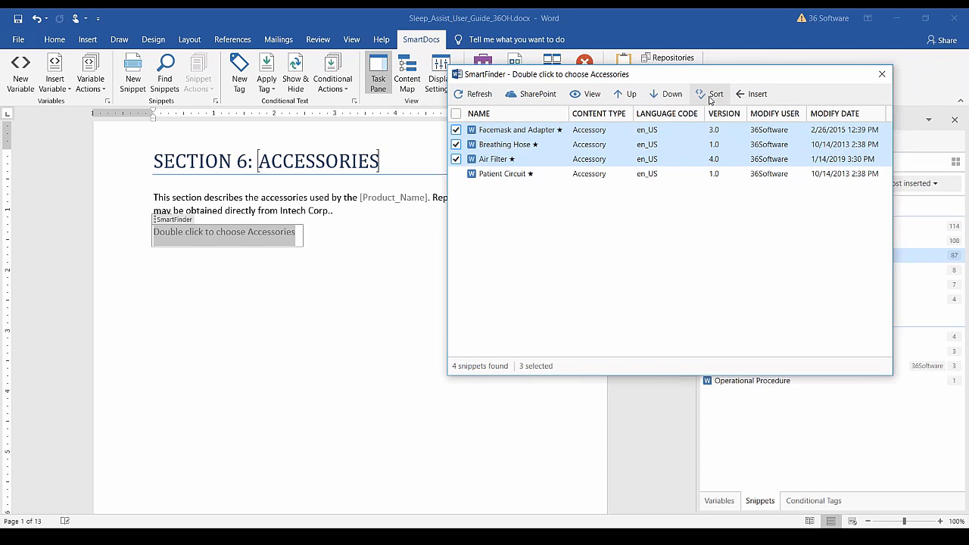
pyautogui.click(455, 114)
pyautogui.click(455, 114)
pyautogui.click(456, 114)
pyautogui.click(456, 114)
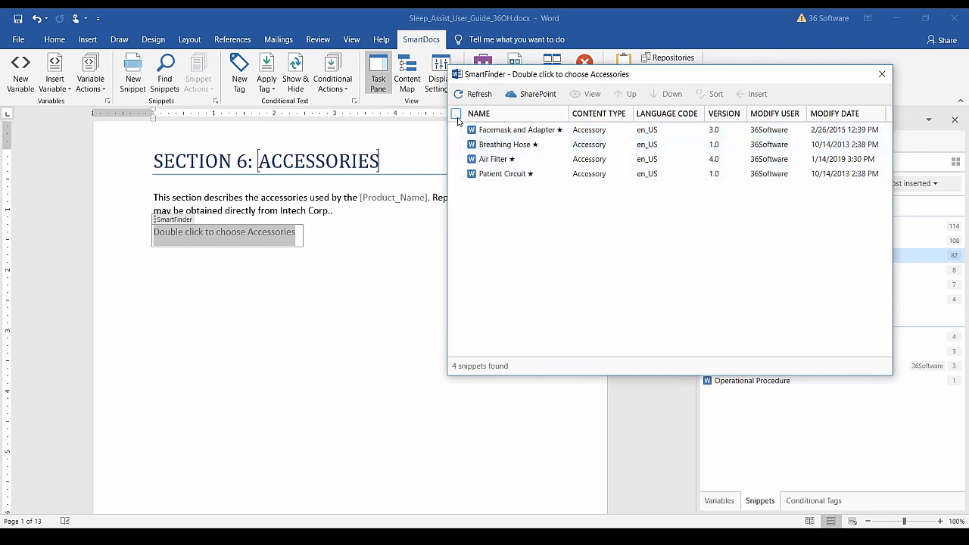
# Tick Breathing Hose then Air Filter and insert them into the Accessories placeholder.
pyautogui.click(501, 134)
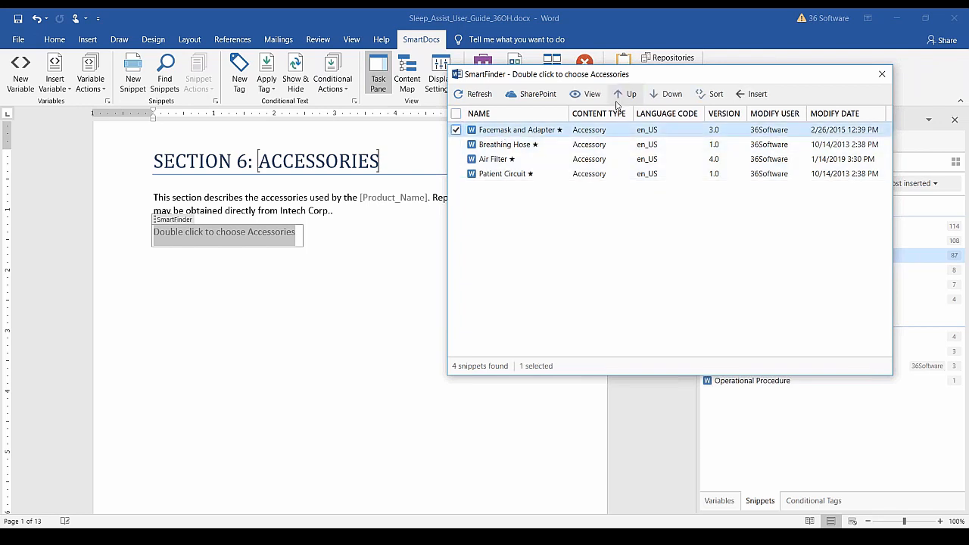
pyautogui.click(670, 94)
pyautogui.click(670, 94)
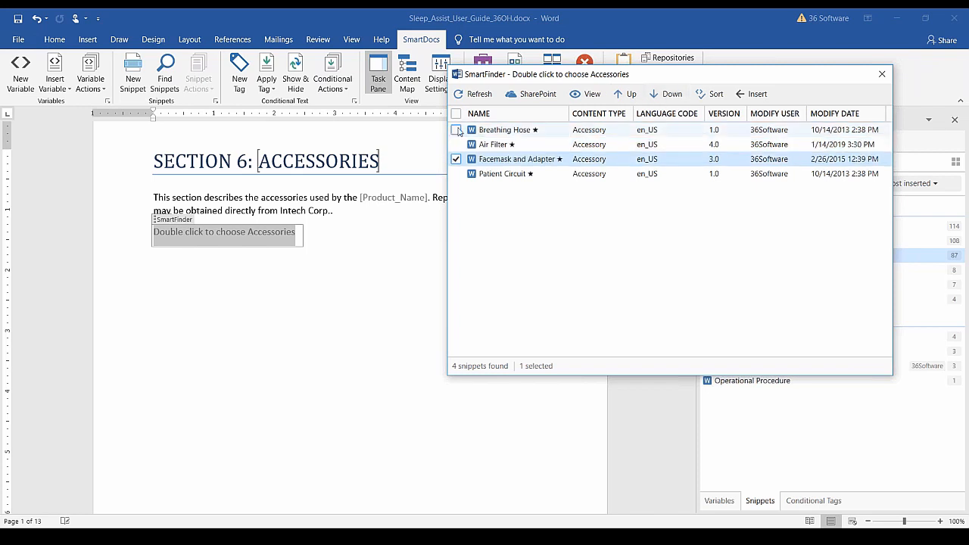
pyautogui.click(456, 159)
pyautogui.click(455, 130)
pyautogui.click(456, 144)
pyautogui.click(456, 159)
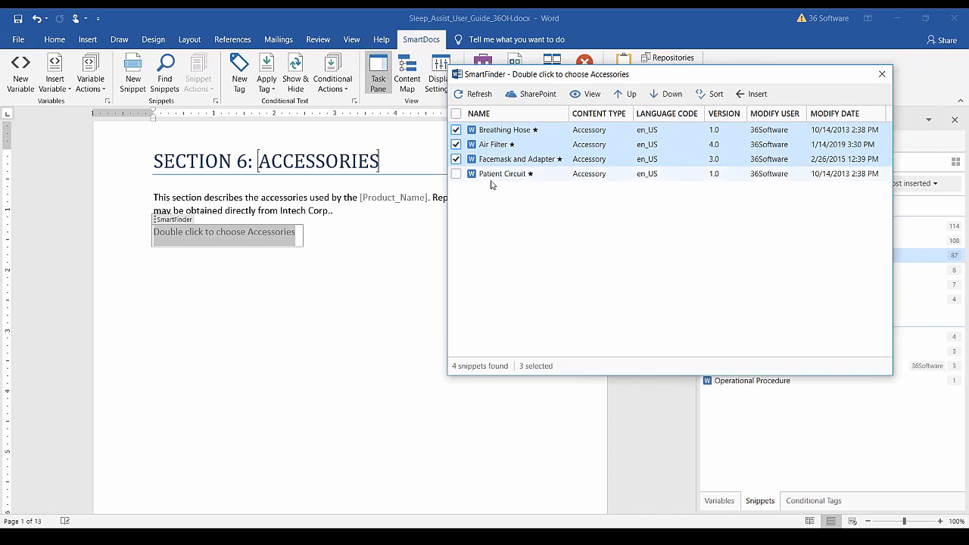
pyautogui.click(456, 159)
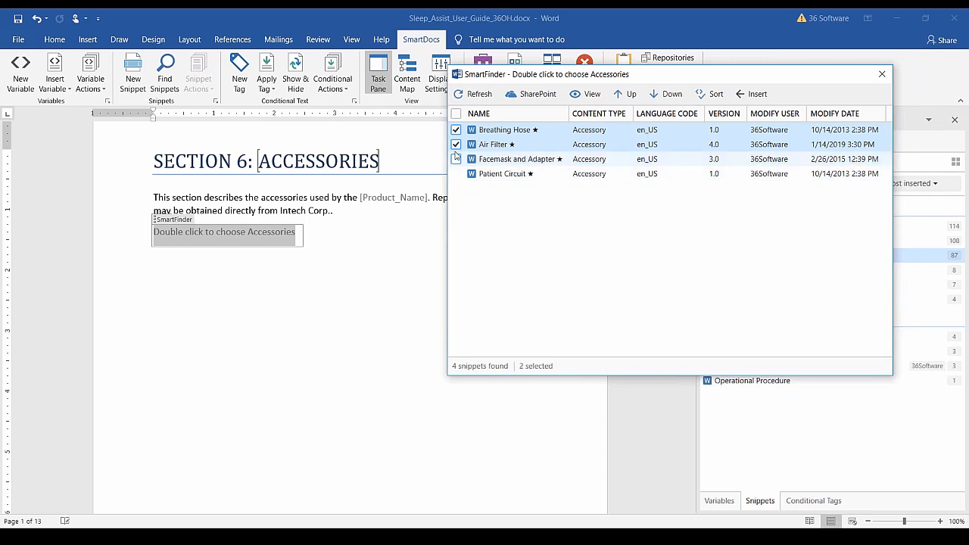
pyautogui.click(758, 95)
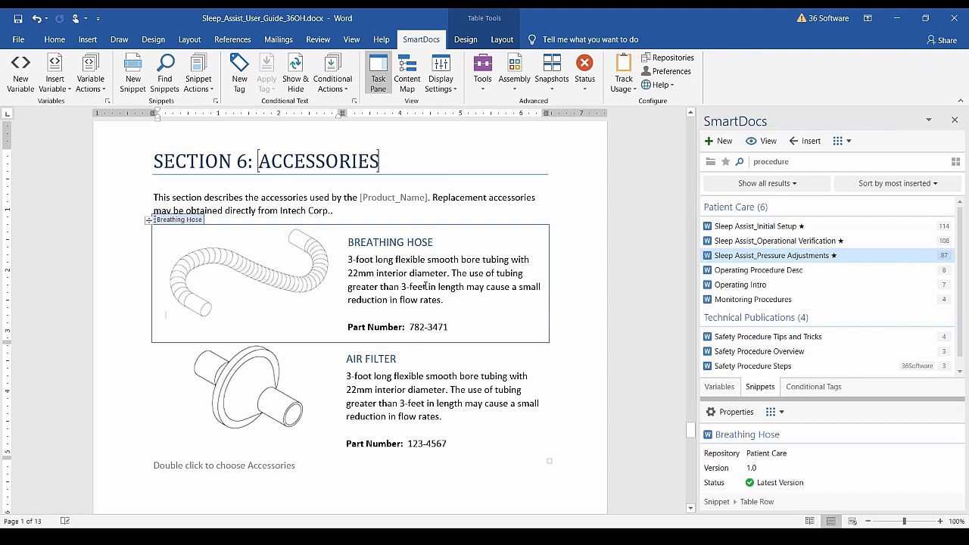
pyautogui.scroll(-2, 425, 286)
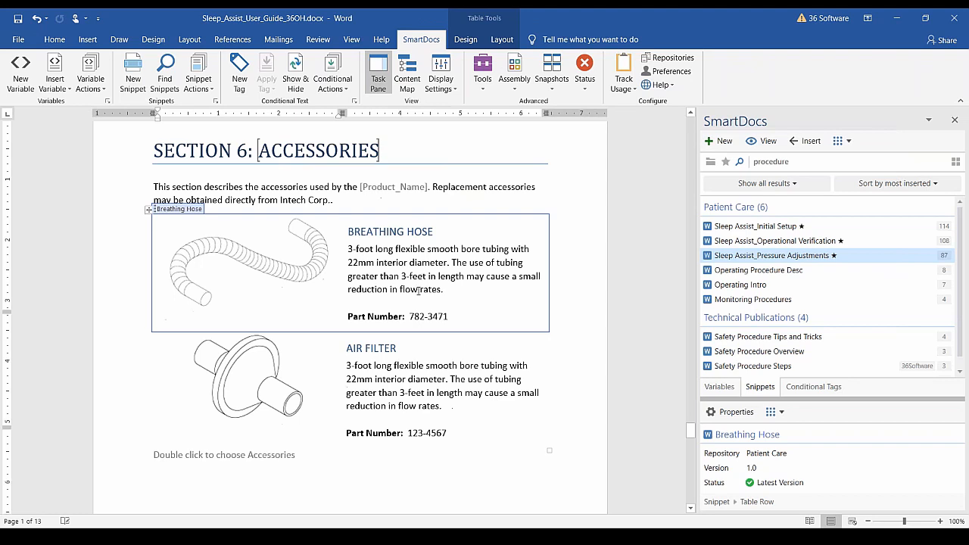
pyautogui.click(167, 432)
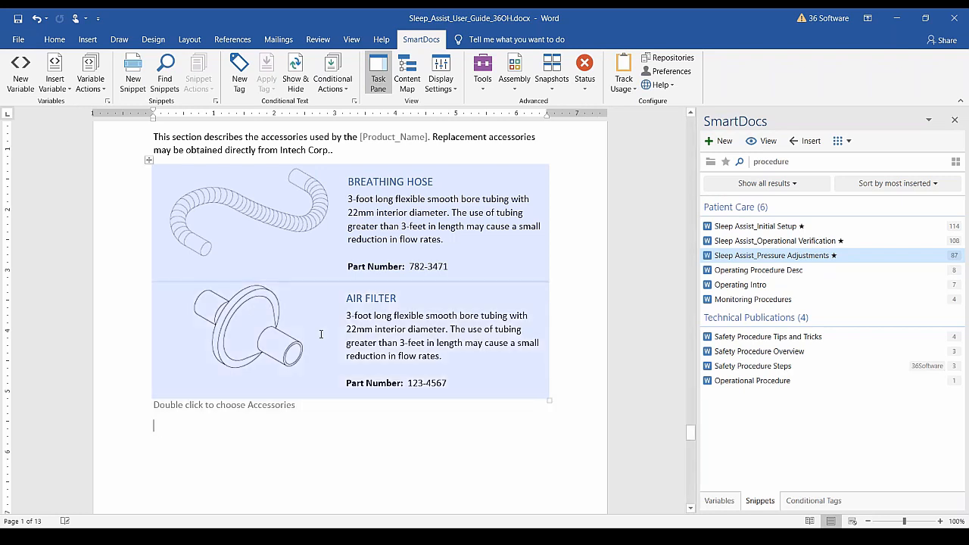
pyautogui.click(353, 356)
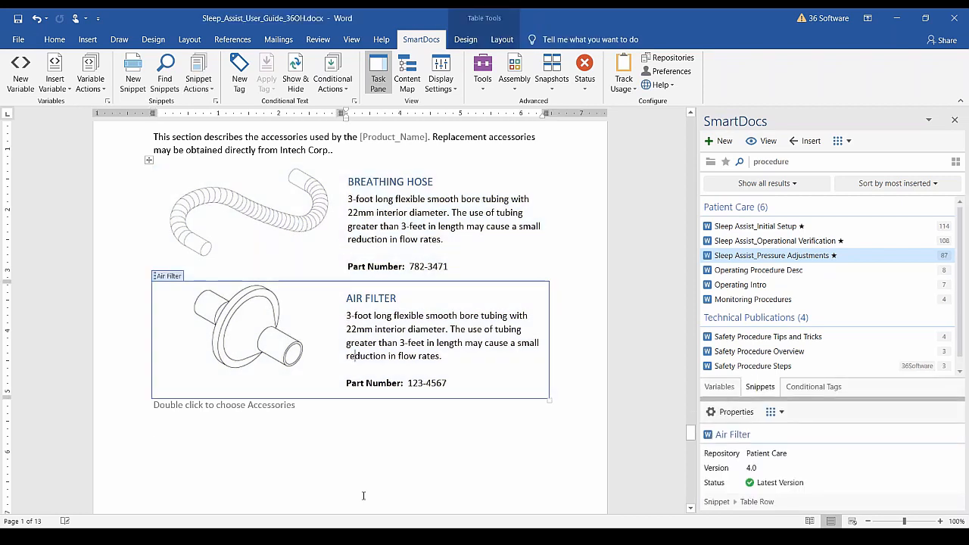
pyautogui.click(195, 441)
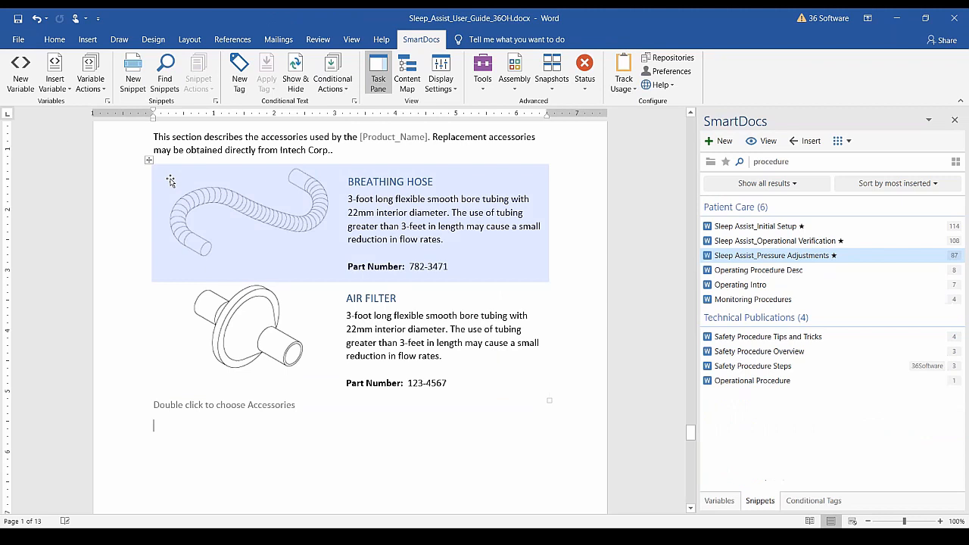
# Create a 'Battery Charger' snippet in Patient Care from the Accessory Snippet template, content type Accessory.
pyautogui.click(137, 86)
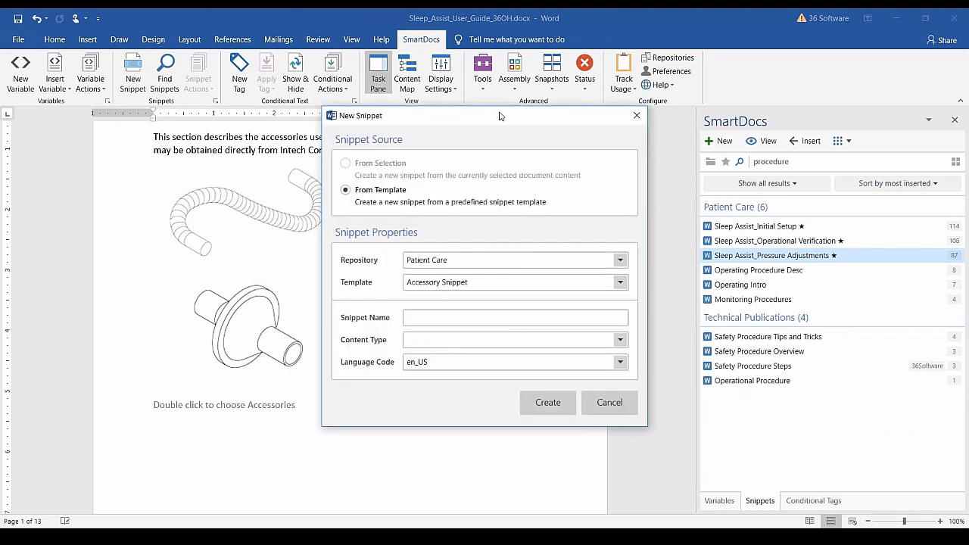
pyautogui.moveTo(512, 111); pyautogui.dragTo(562, 38)
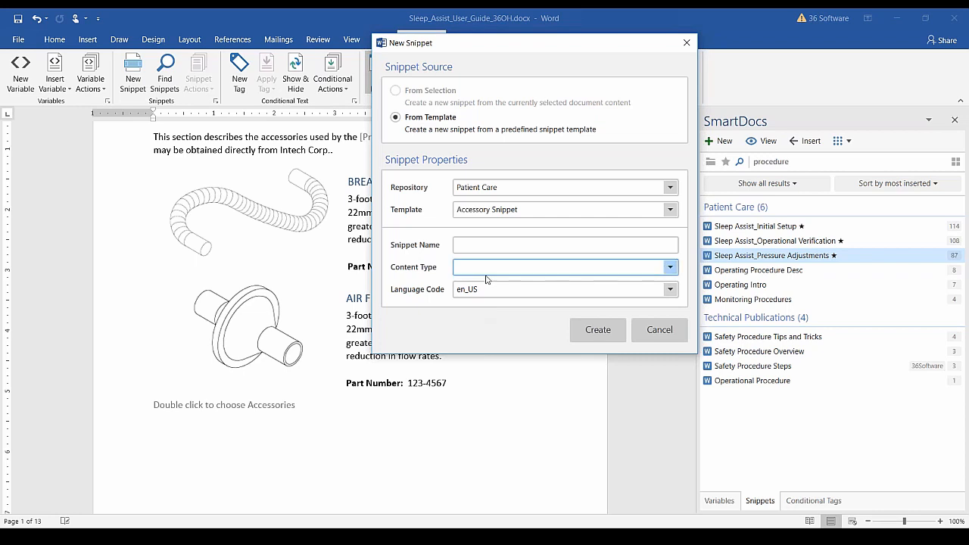
pyautogui.click(669, 191)
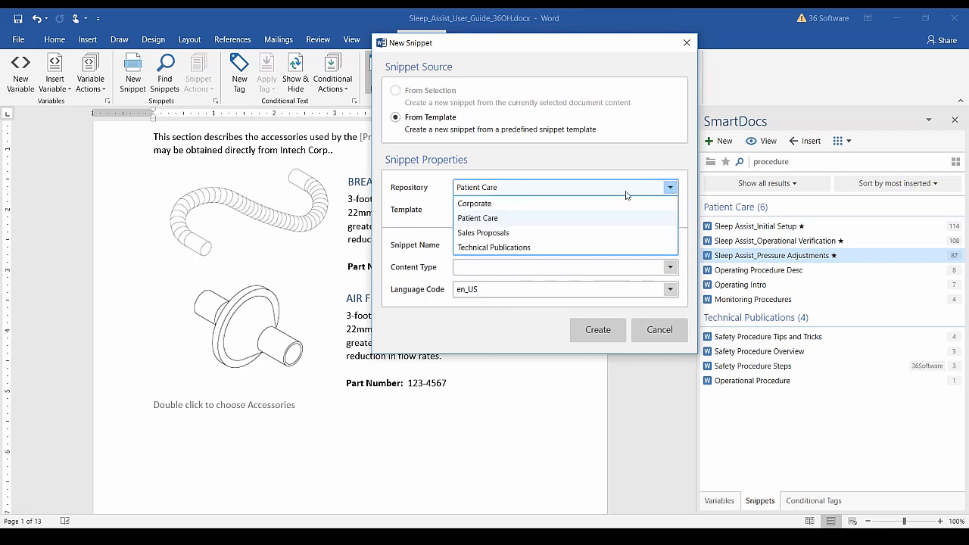
pyautogui.click(520, 220)
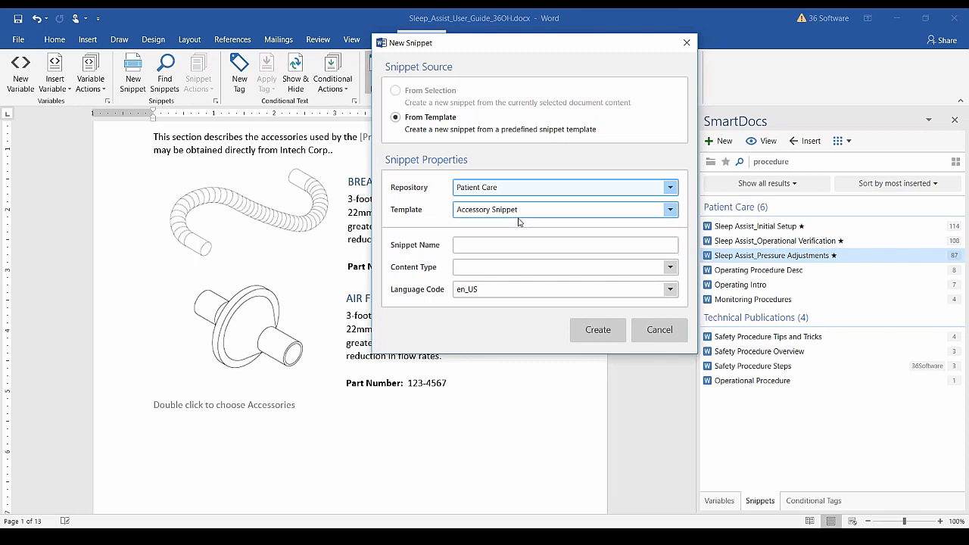
pyautogui.click(669, 214)
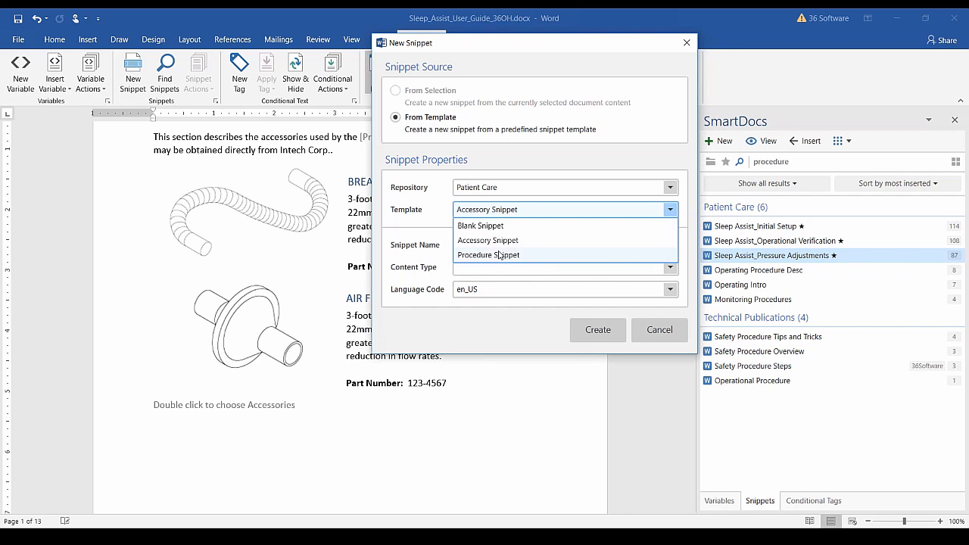
pyautogui.click(519, 241)
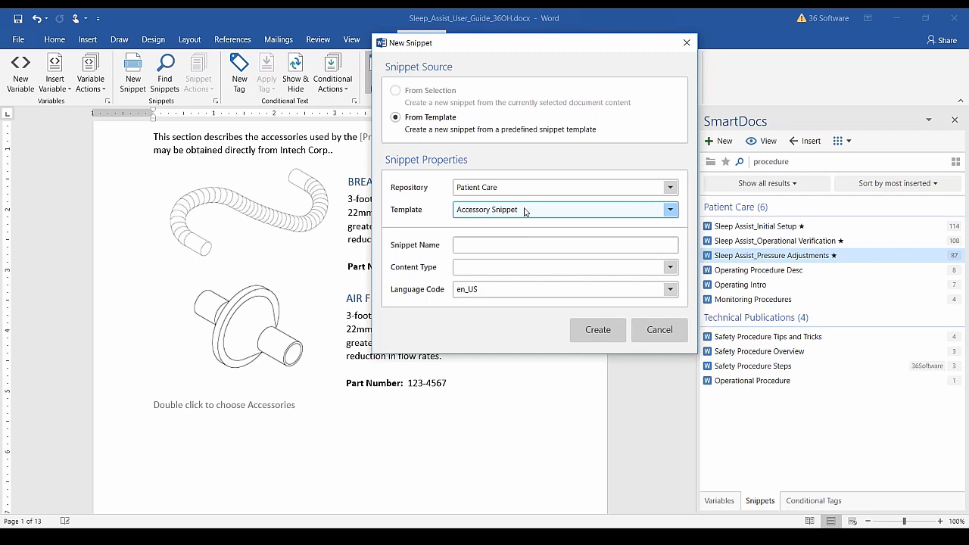
pyautogui.click(513, 245)
pyautogui.write('Battery Charger')
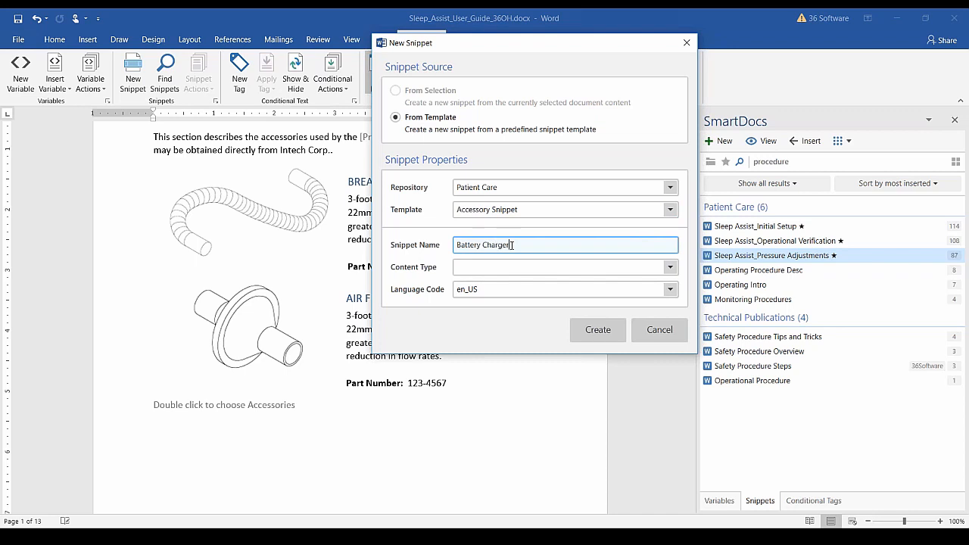
pyautogui.click(669, 268)
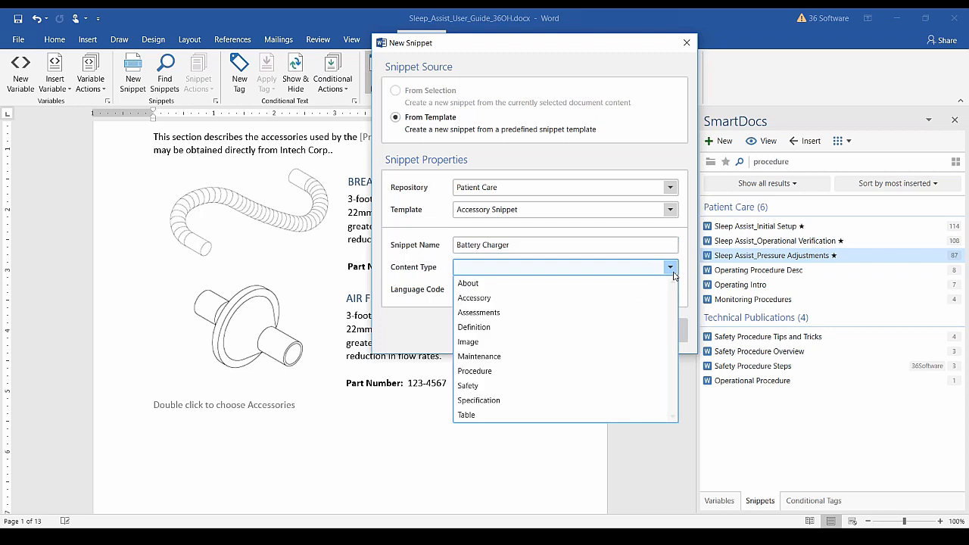
pyautogui.click(489, 299)
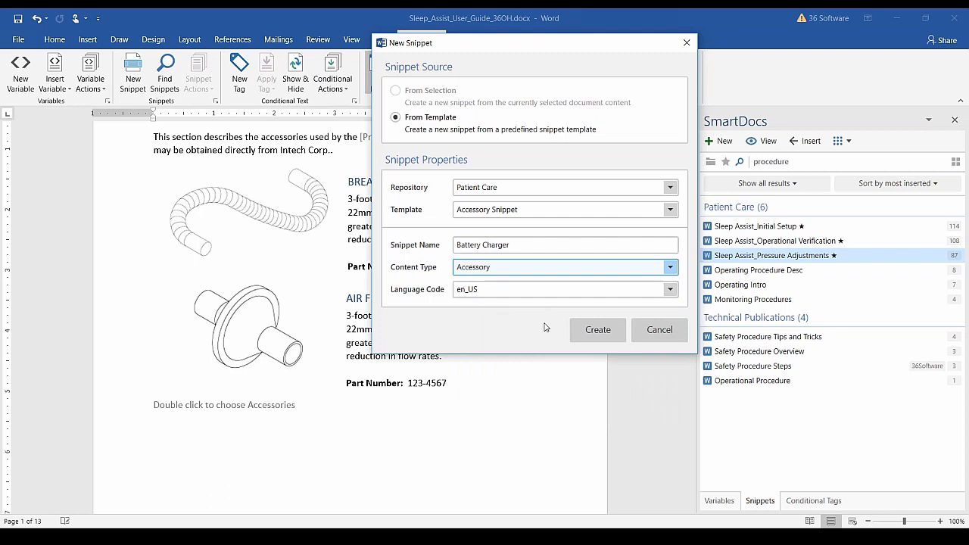
pyautogui.click(597, 330)
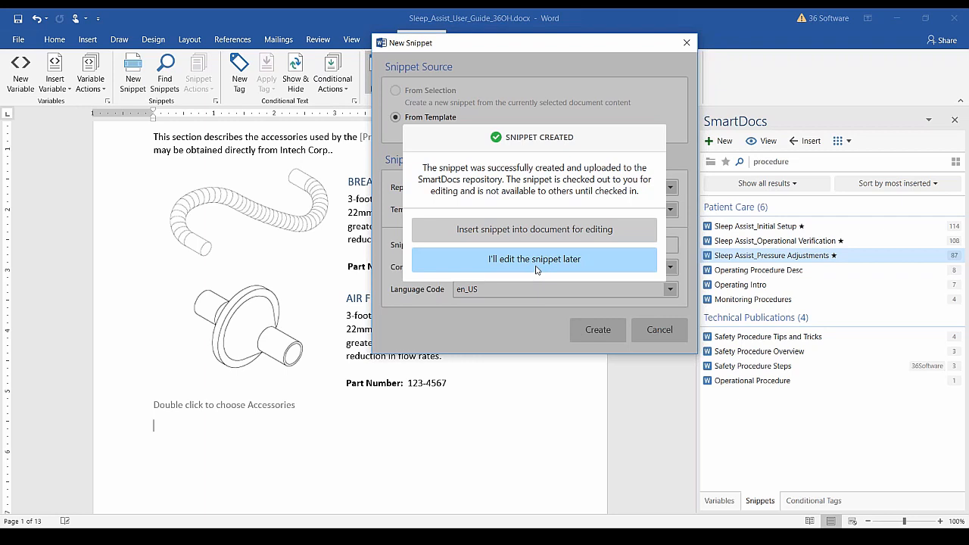
# Insert the new Battery Charger snippet into the guide and select its part name placeholder.
pyautogui.click(621, 230)
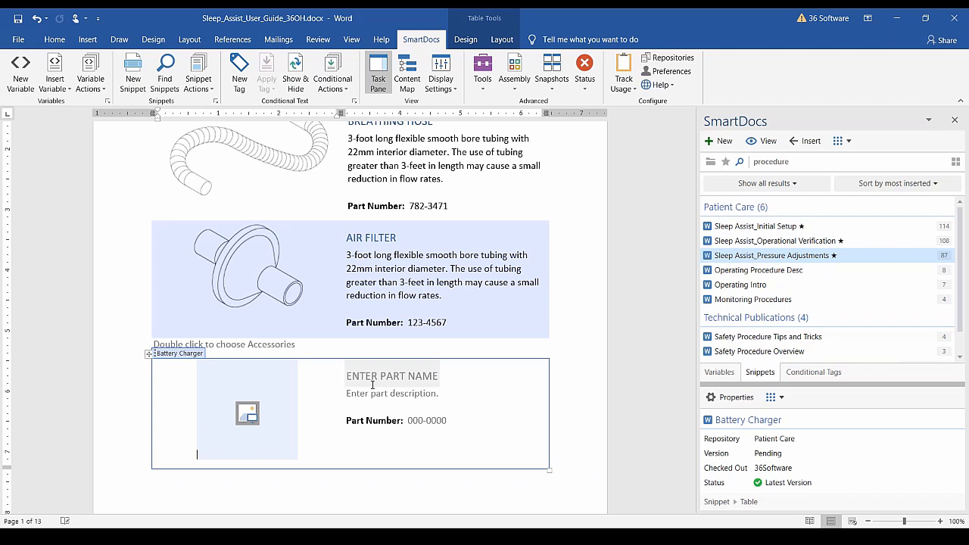
pyautogui.click(373, 385)
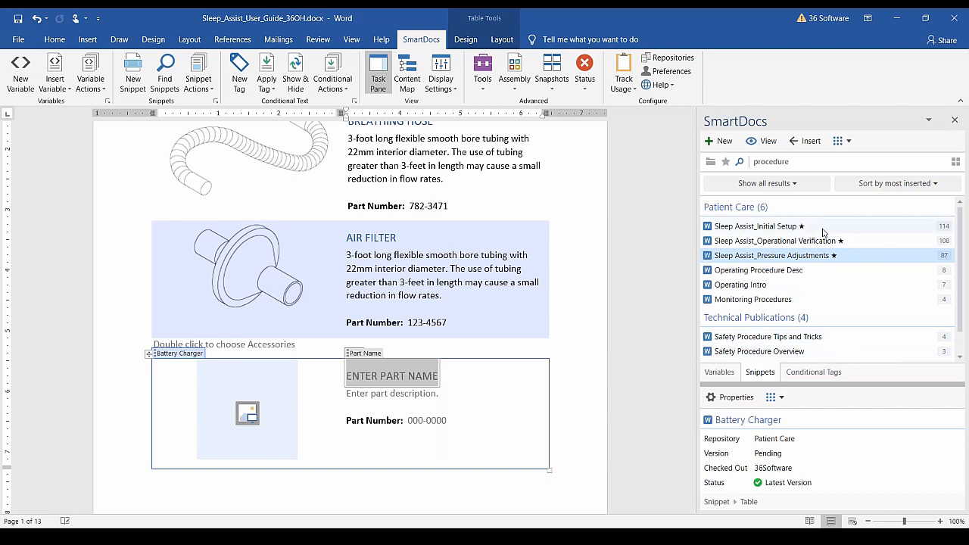
# Browse to the Patient Care repository's Accessory folder in the SmartDocs pane.
pyautogui.click(710, 163)
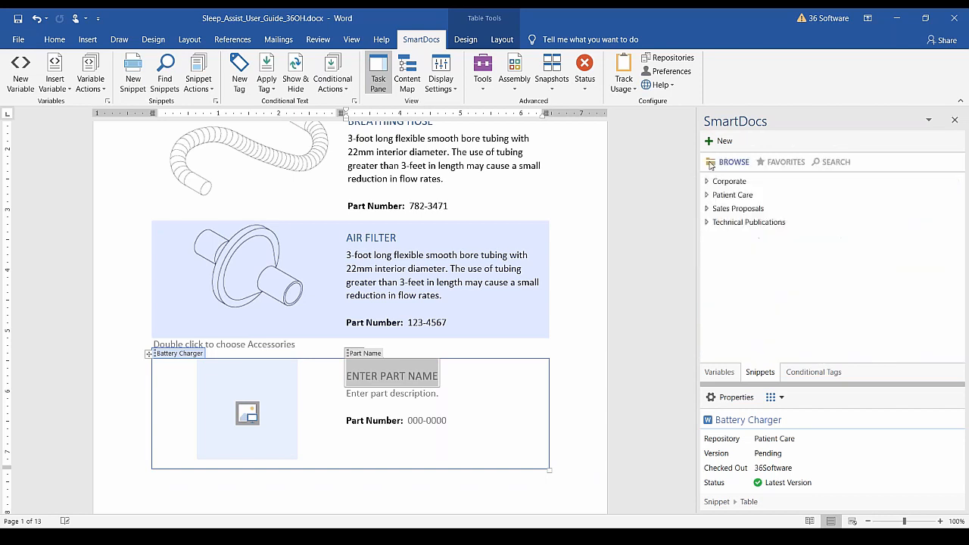
pyautogui.click(707, 194)
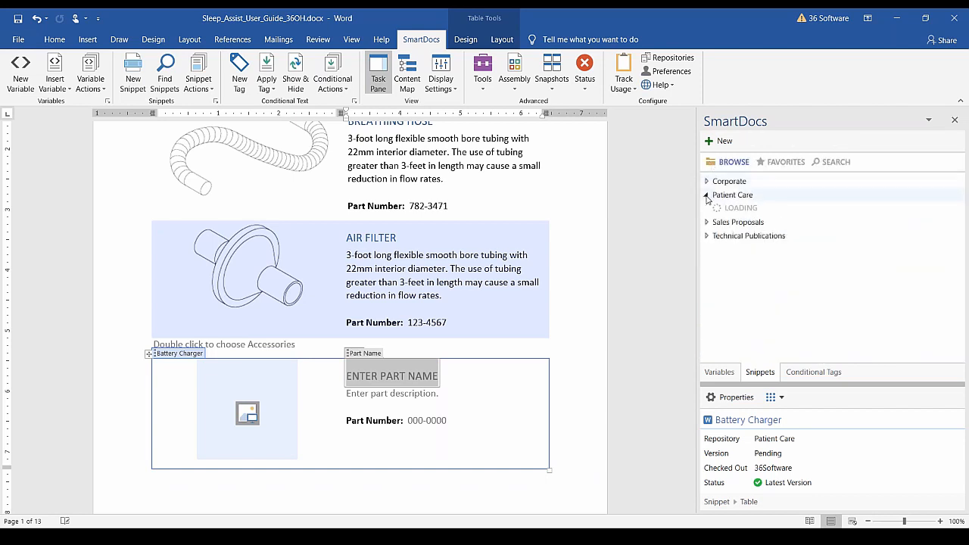
pyautogui.click(718, 222)
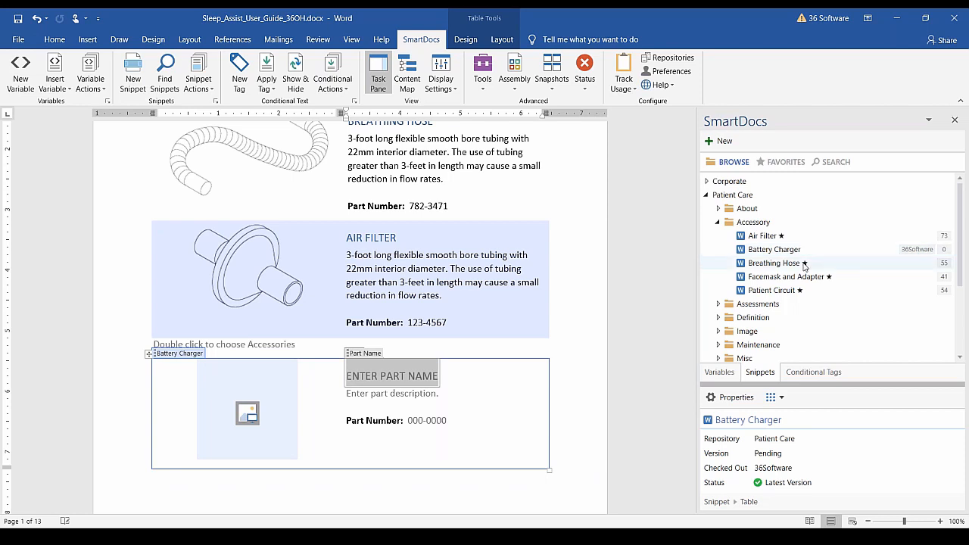
# Fill in the Battery Charger snippet: BATTERY CHARGER, 'This is a new accessory', part number 123-8888.
pyautogui.click(389, 377)
pyautogui.write('BATTERY')
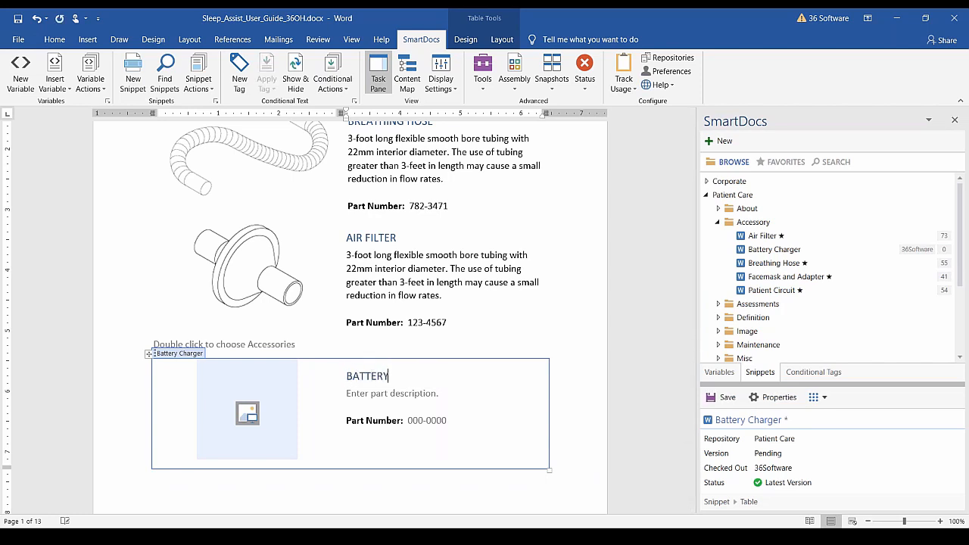
pyautogui.write(' CHARGER')
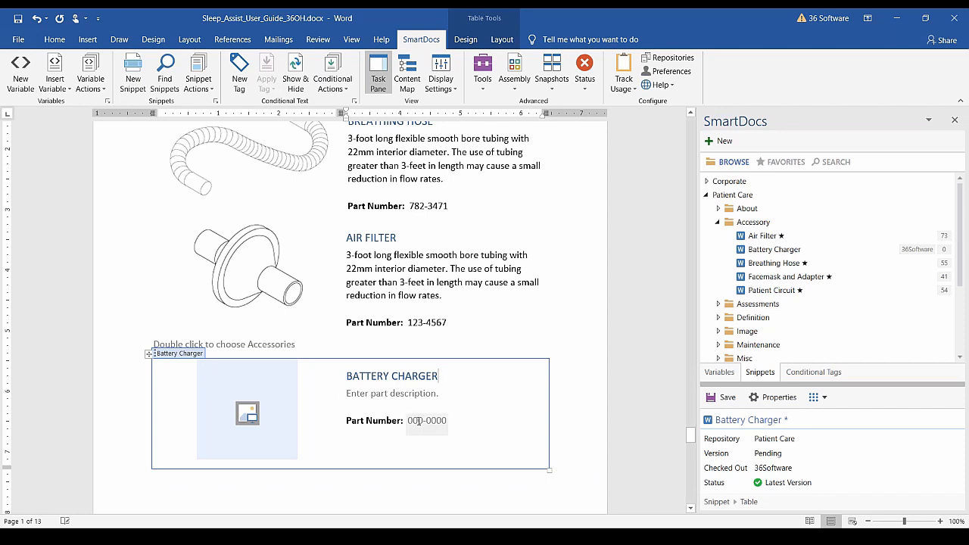
pyautogui.click(398, 399)
pyautogui.write('This is a new ')
pyautogui.write('as')
pyautogui.write('ssory')
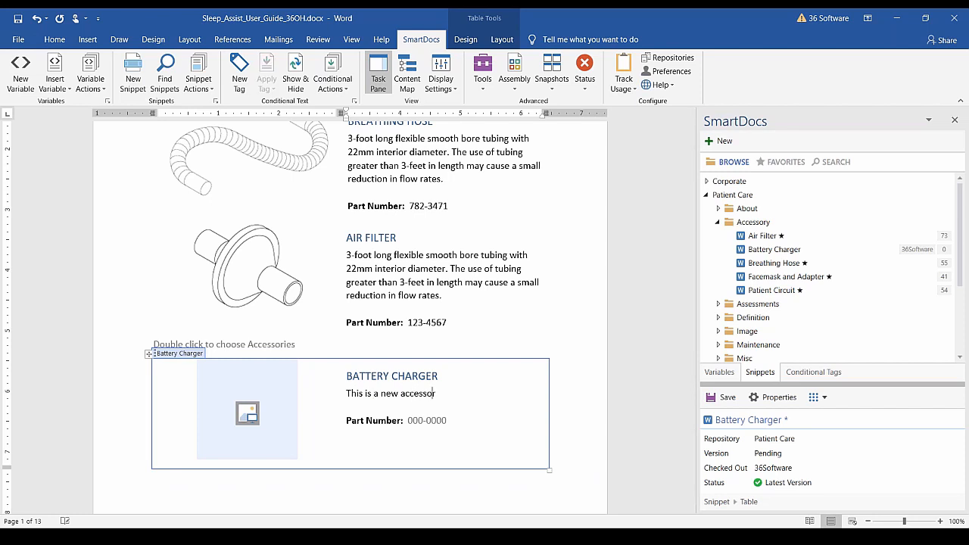
pyautogui.click(422, 420)
pyautogui.write('123-8888')
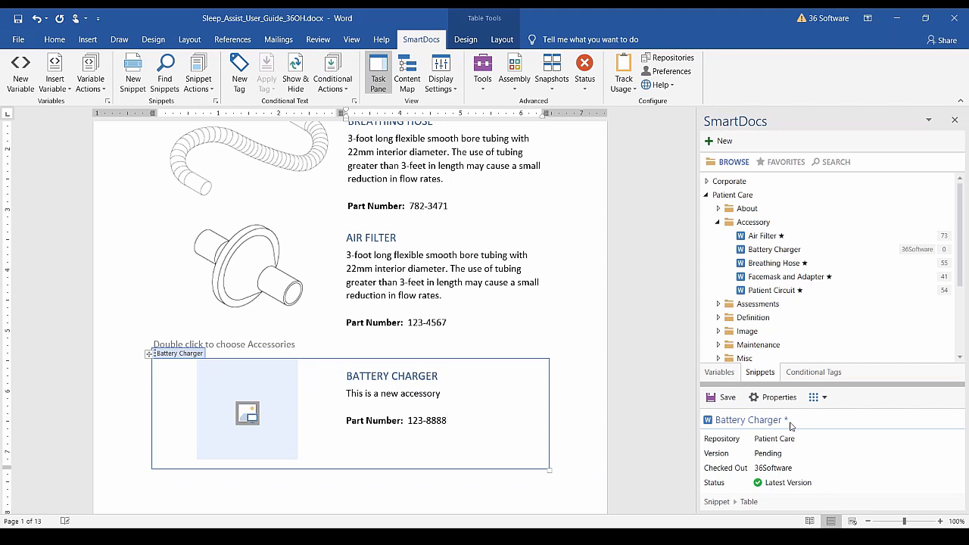
# Save Battery Charger as version 1.0, then pick it in the library and select the chooser placeholder.
pyautogui.click(728, 398)
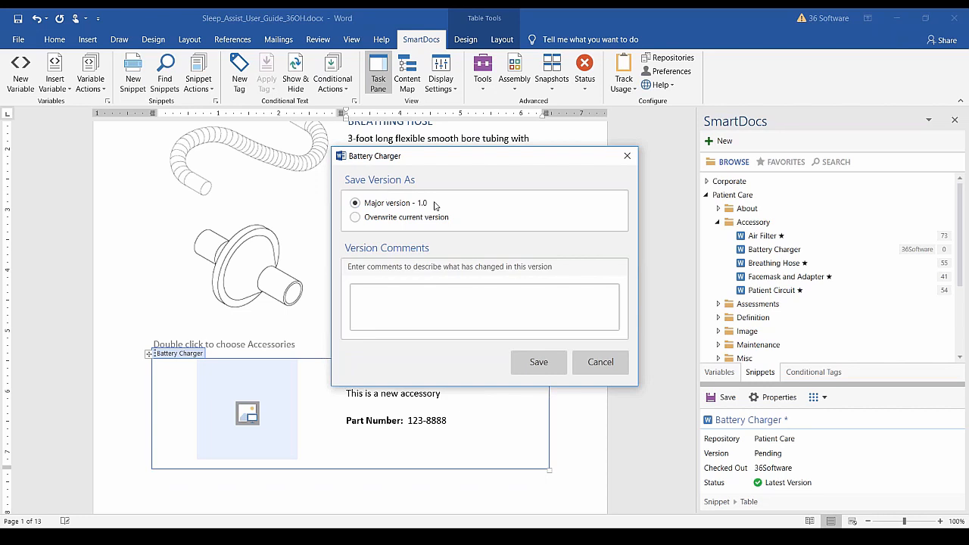
pyautogui.click(405, 296)
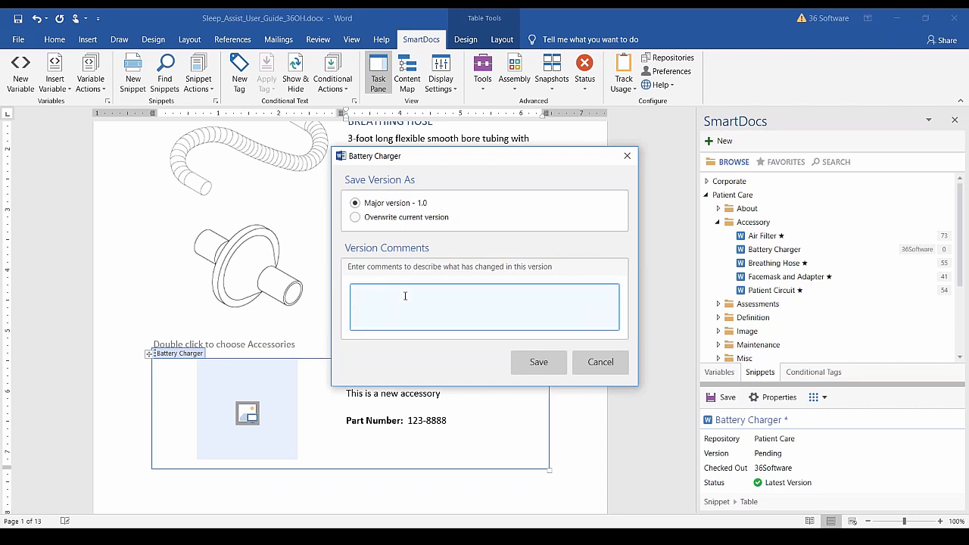
pyautogui.click(538, 362)
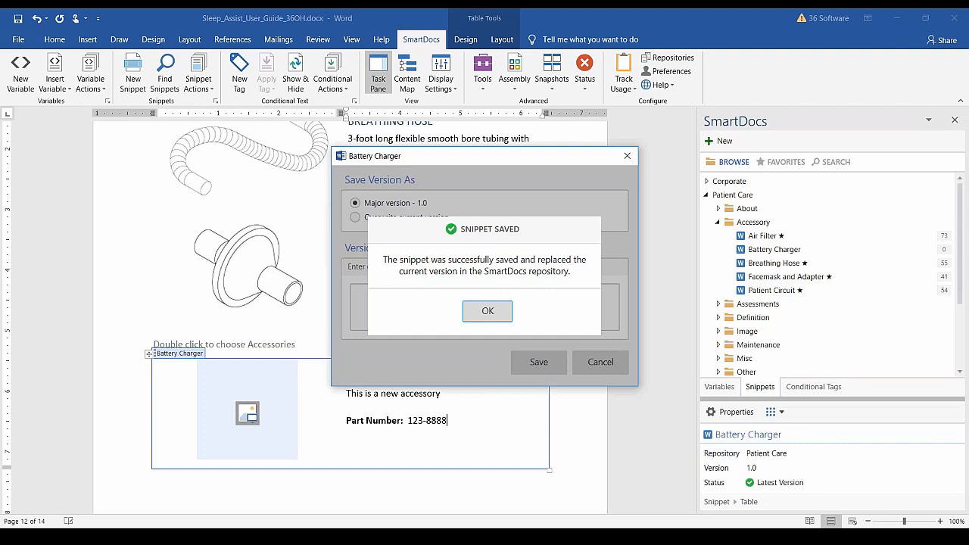
pyautogui.click(496, 310)
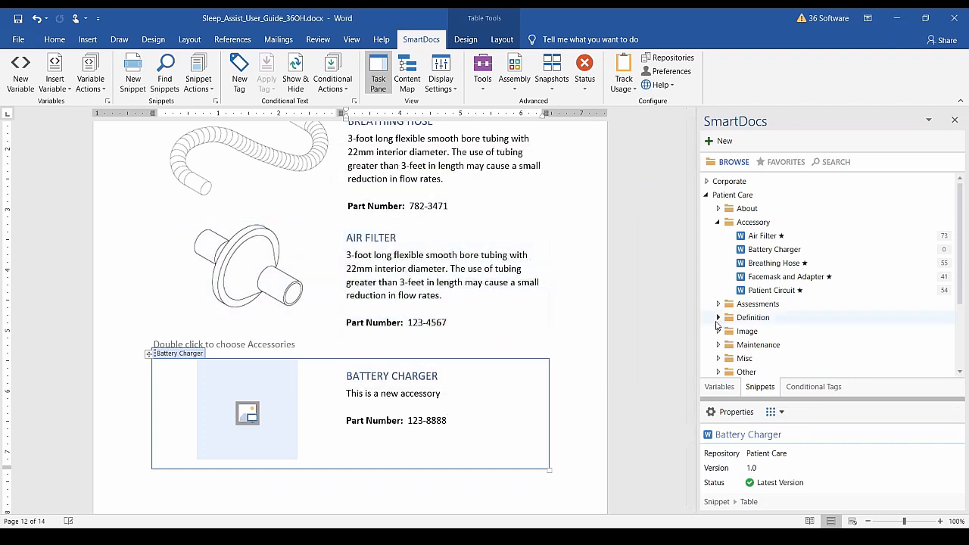
pyautogui.click(780, 252)
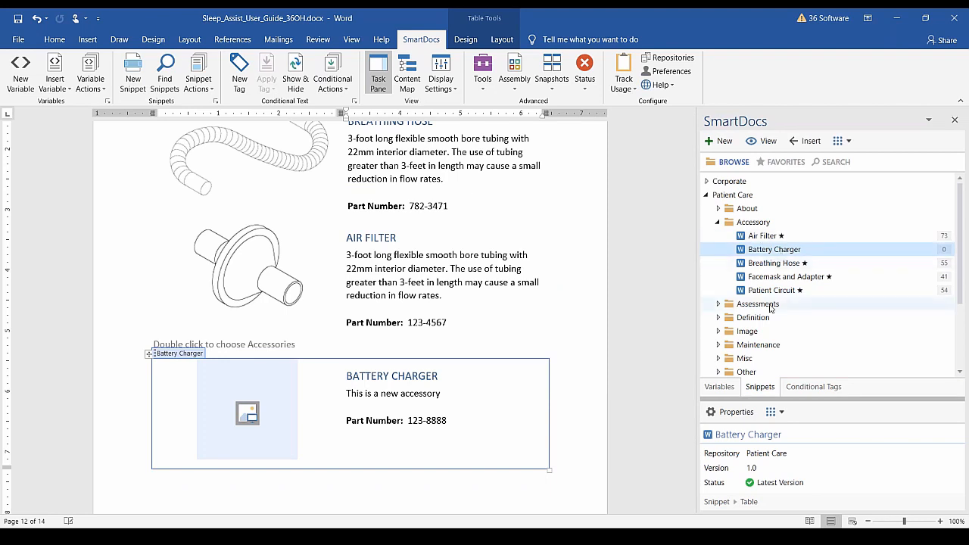
pyautogui.click(299, 344)
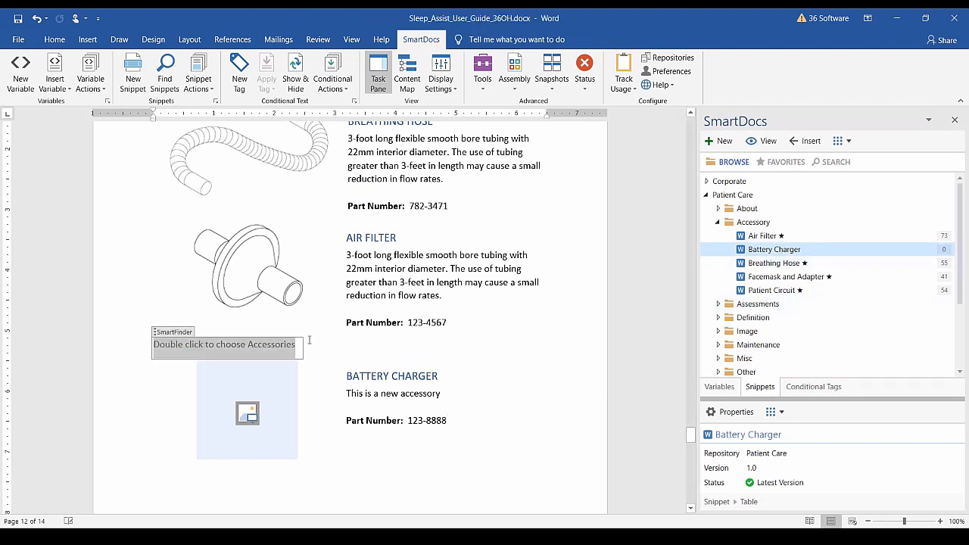
pyautogui.doubleClick(229, 347)
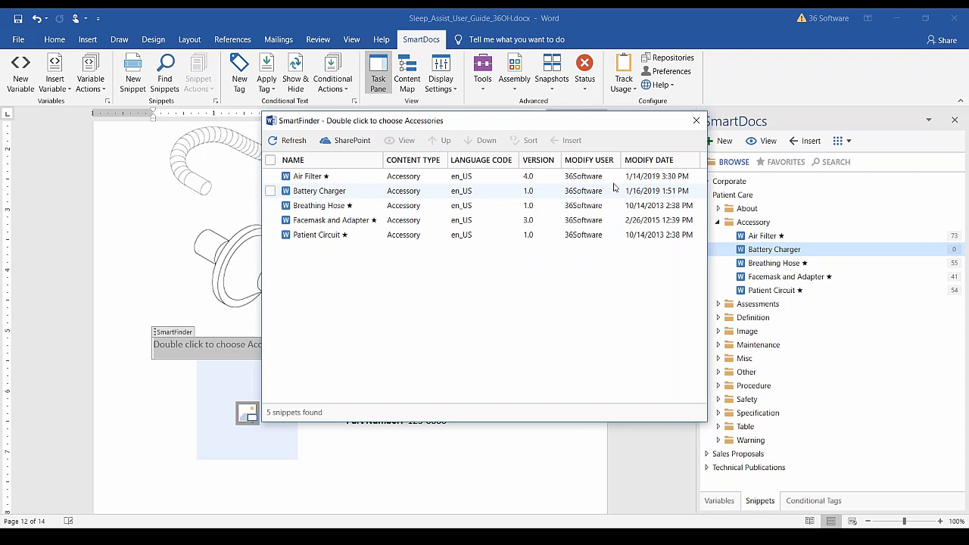
pyautogui.click(696, 120)
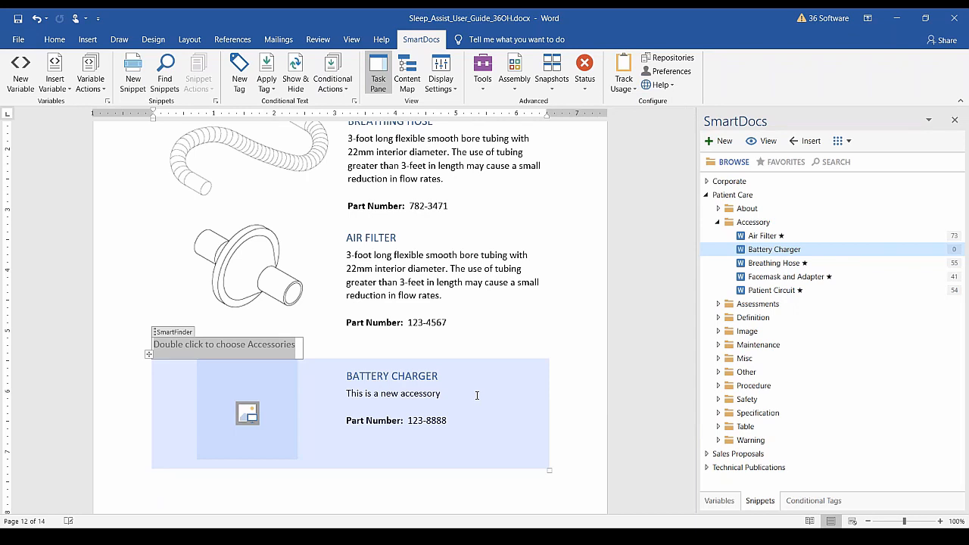
# Change the Air Filter part number from 123-4567 to 123-9999.
pyautogui.scroll(1, 477, 394)
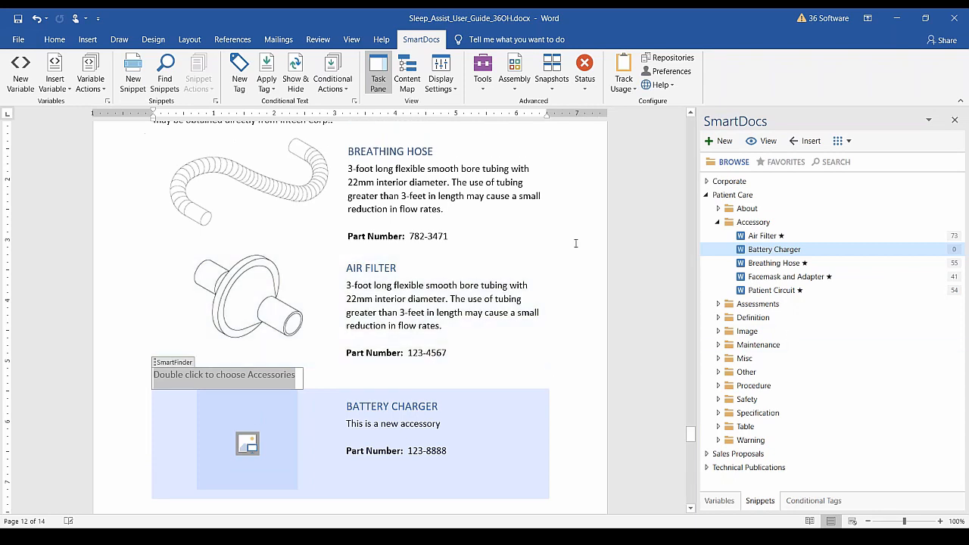
pyautogui.click(760, 267)
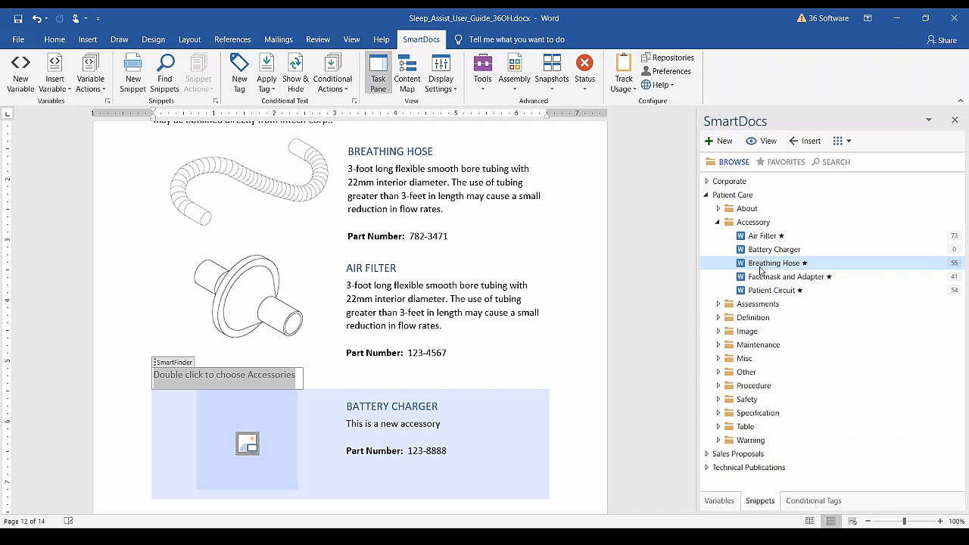
pyautogui.click(454, 302)
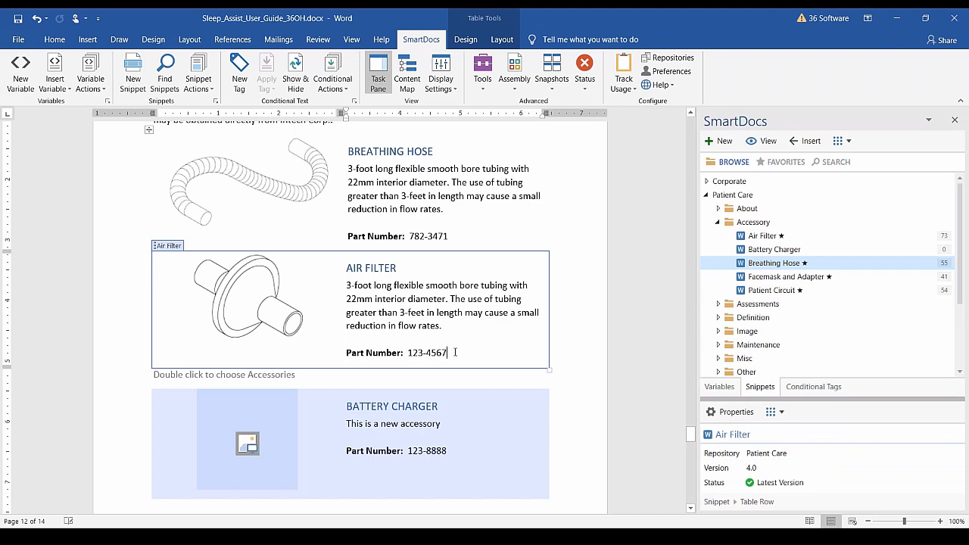
pyautogui.press('BackSpace')
pyautogui.press('BackSpace')
pyautogui.press('BackSpace')
pyautogui.press('BackSpace')
pyautogui.write('9999')
# Append 'This is new.' to the end of the Air Filter description.
pyautogui.click(506, 427)
pyautogui.click(466, 309)
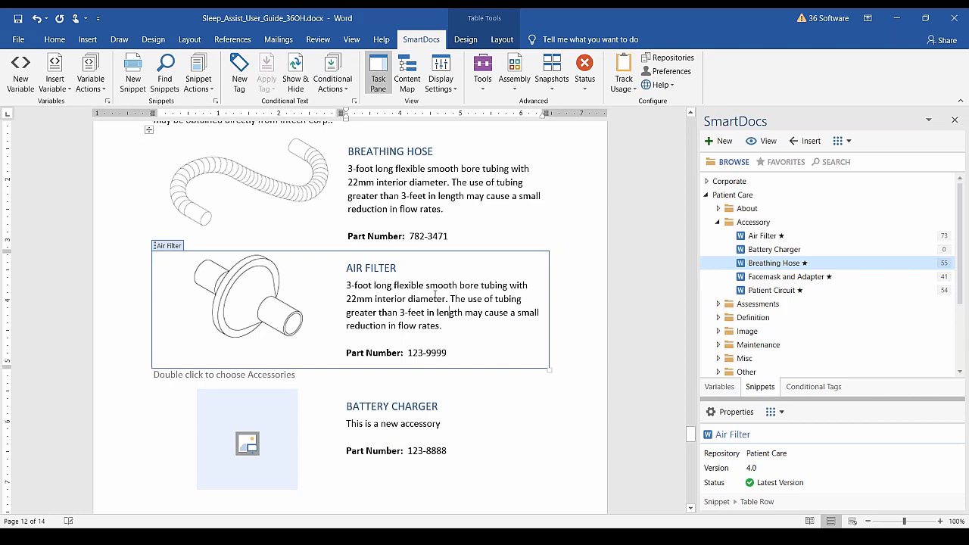
pyautogui.click(461, 326)
pyautogui.write('This is')
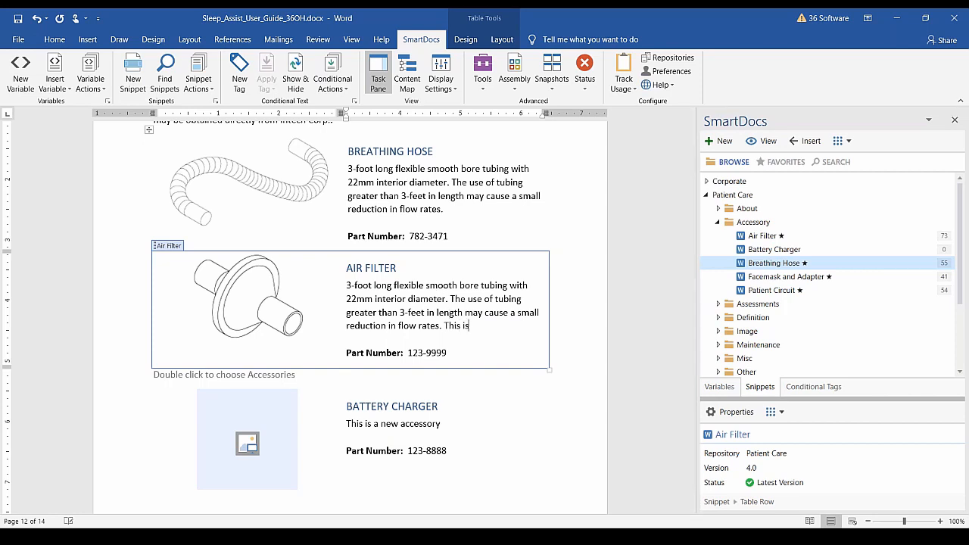
pyautogui.write(' new.')
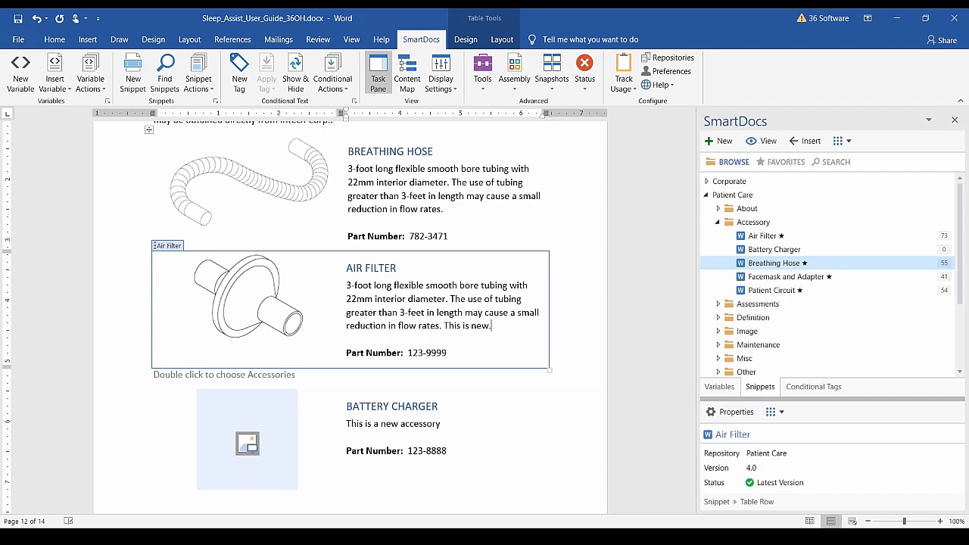
pyautogui.click(469, 299)
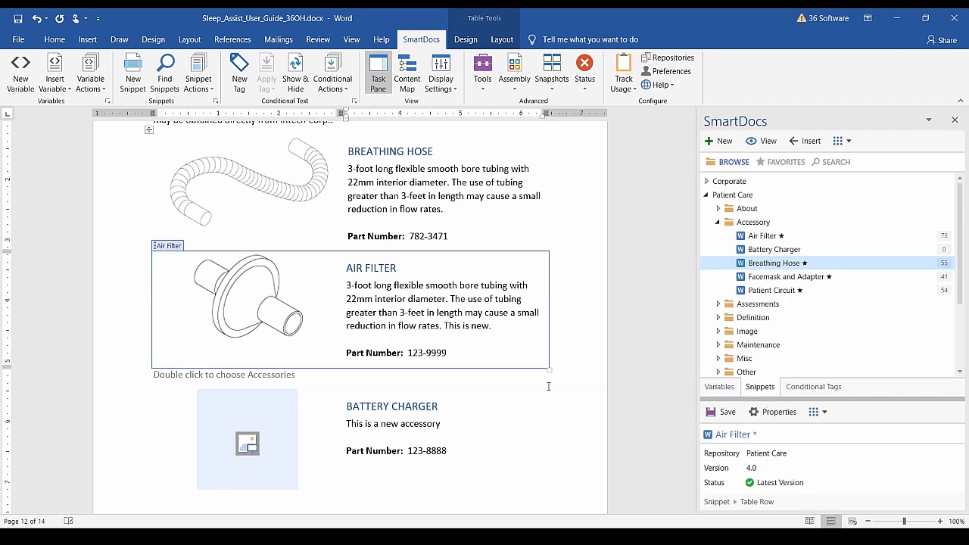
pyautogui.click(510, 235)
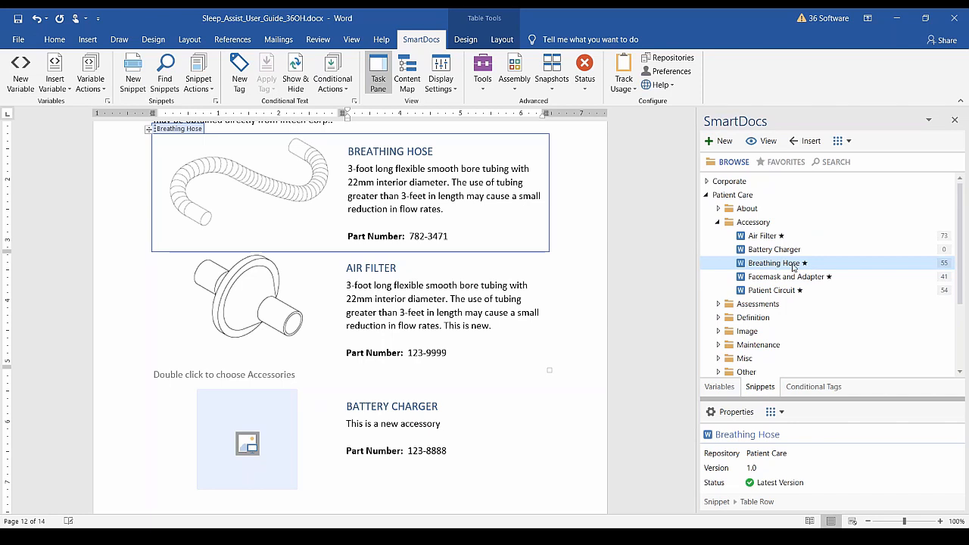
# Open the Breathing Hose snippet's content for editing from the SmartDocs grid actions.
pyautogui.click(847, 142)
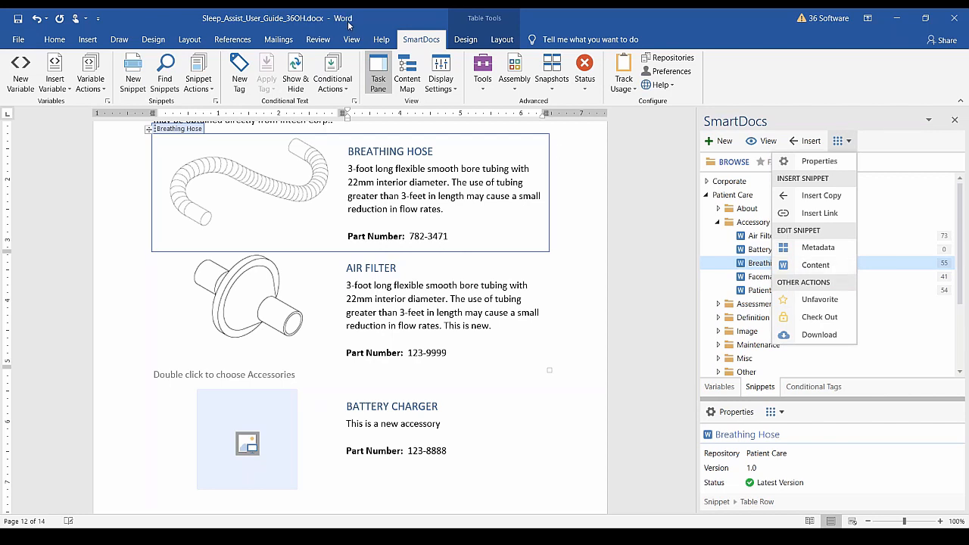
pyautogui.click(816, 265)
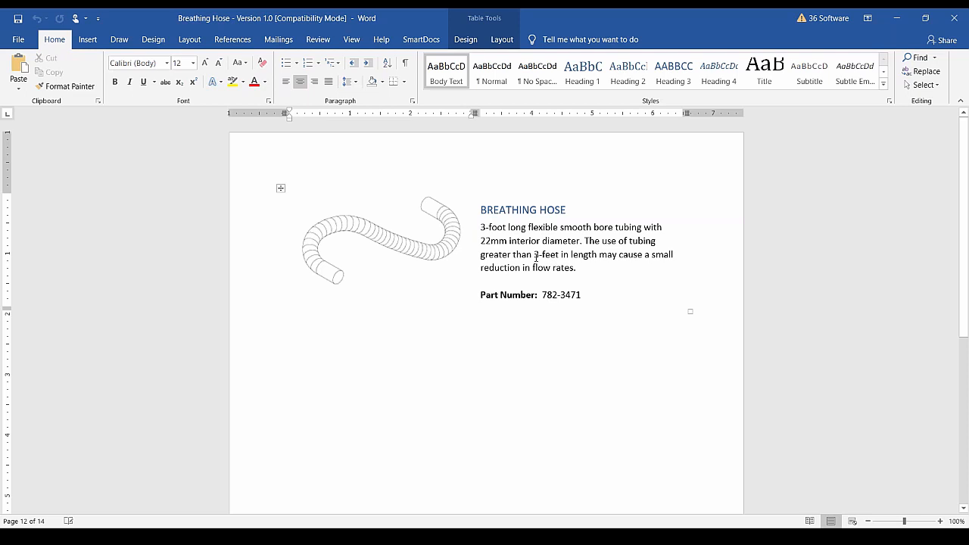
# Change Breathing Hose to 5-feet tubing, add 'Beware of choking.', set part number 555-5555, and save.
pyautogui.moveTo(534, 255)
pyautogui.mouseDown()
pyautogui.moveTo(558, 255)
pyautogui.moveTo(538, 254)
pyautogui.mouseUp()
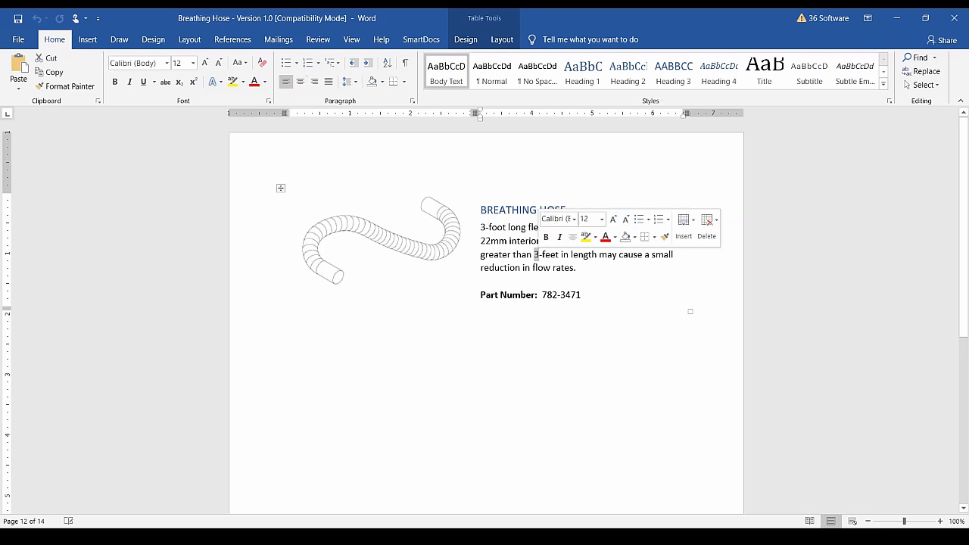
pyautogui.write('5')
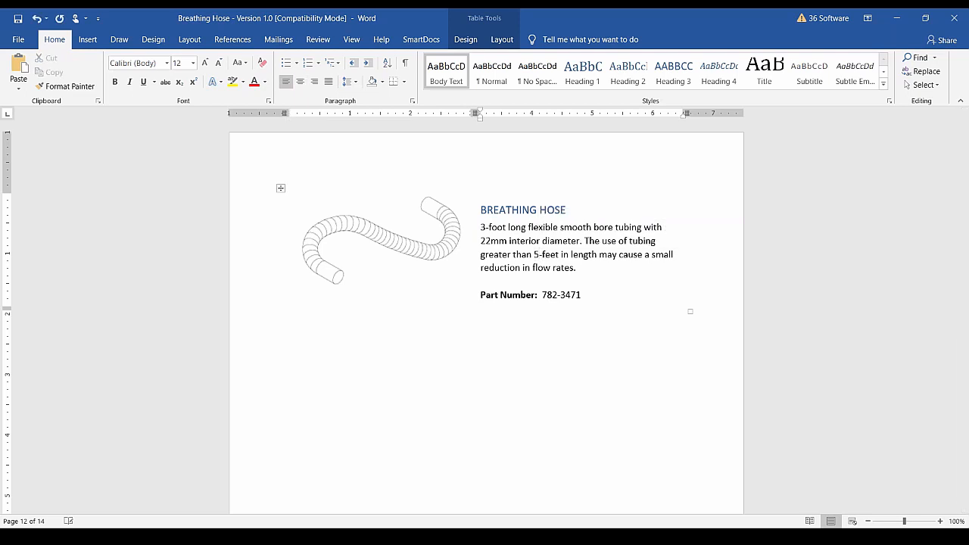
pyautogui.click(590, 270)
pyautogui.write('Beware of choking.')
pyautogui.moveTo(543, 296); pyautogui.dragTo(582, 300)
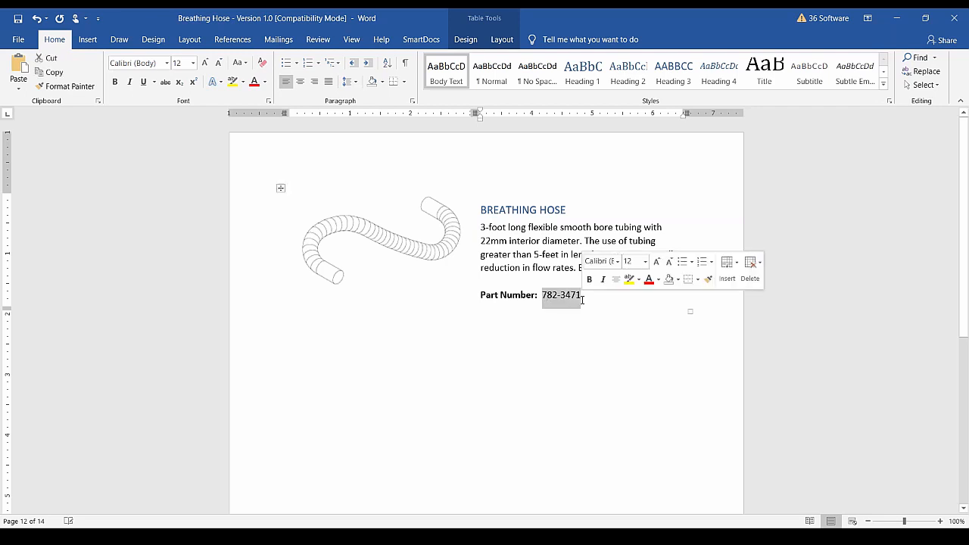
pyautogui.write('555-5555')
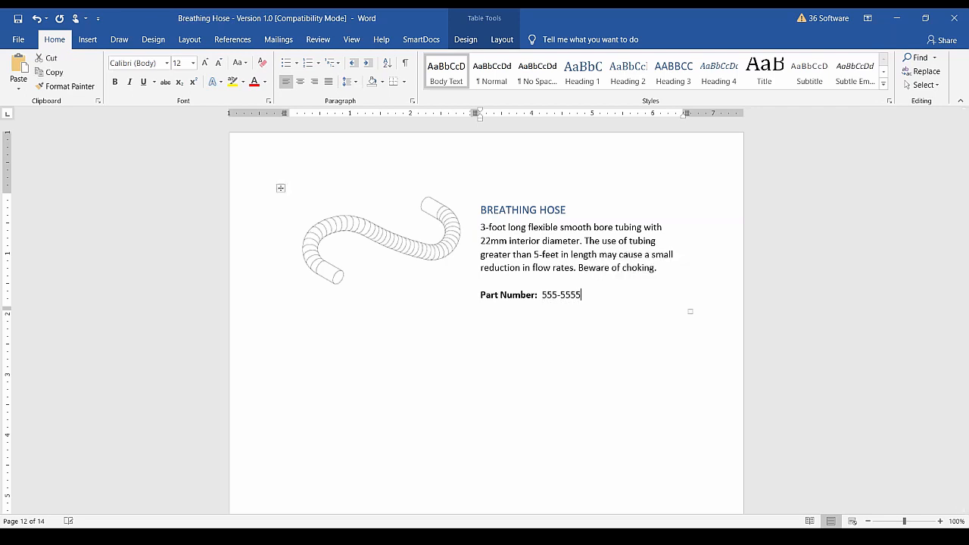
pyautogui.click(602, 280)
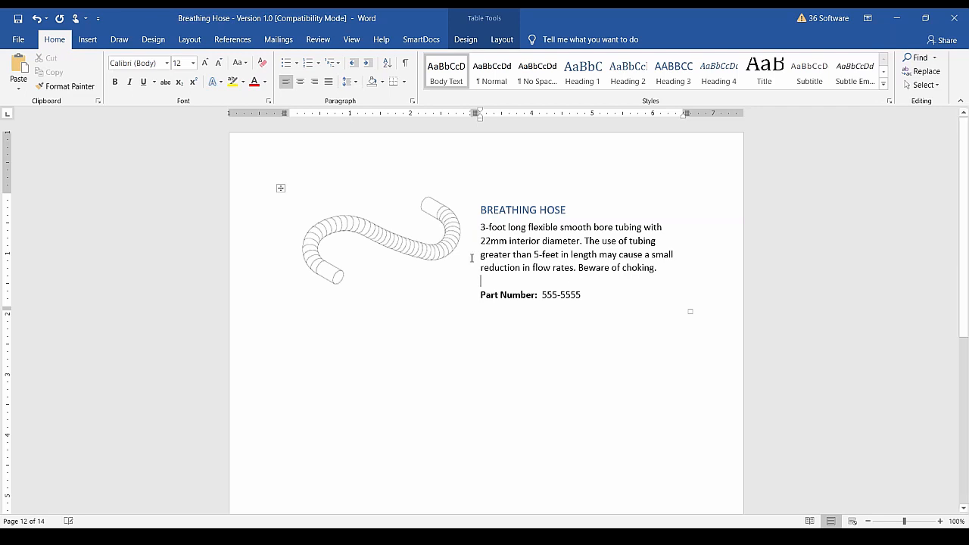
pyautogui.click(17, 20)
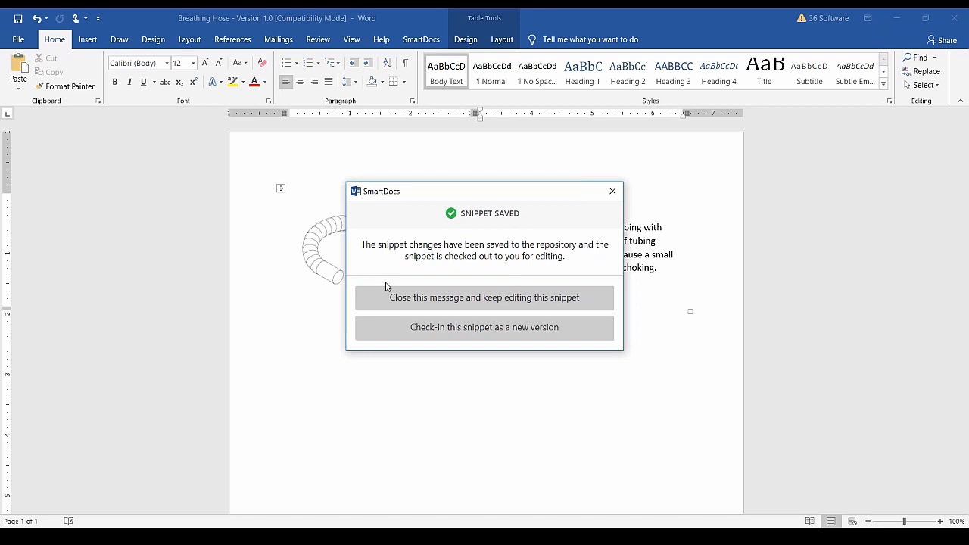
# Dismiss the save confirmation, close the Breathing Hose window, and open the snippet's grid actions.
pyautogui.click(573, 299)
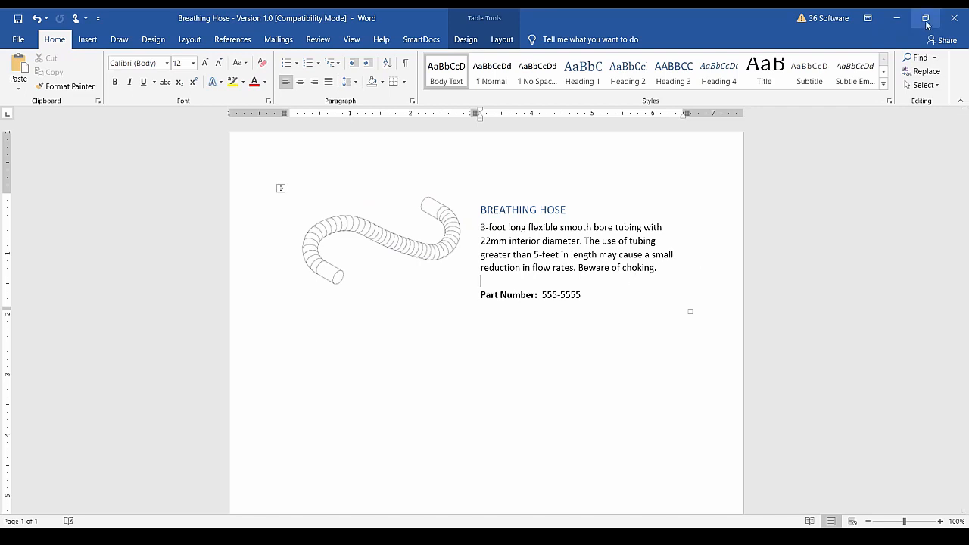
pyautogui.click(956, 18)
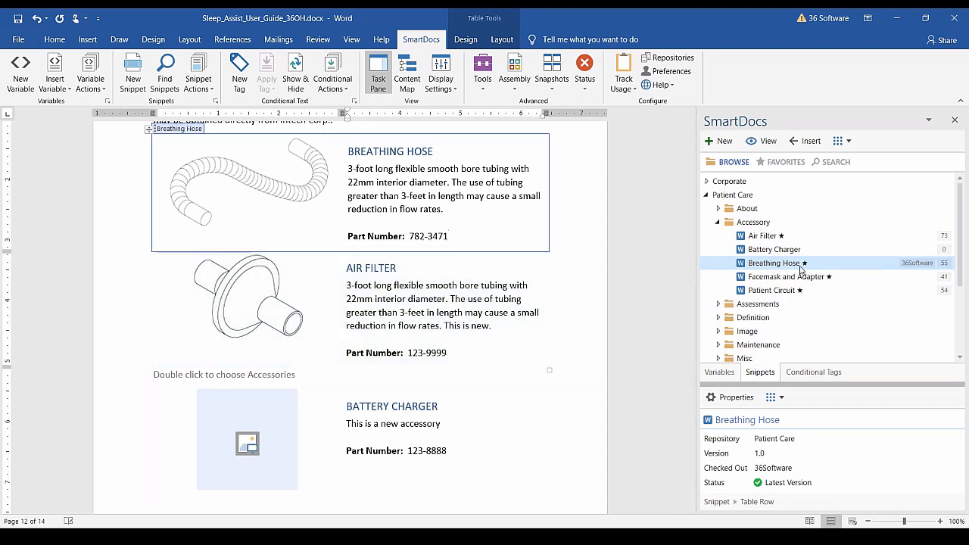
pyautogui.moveTo(914, 268)
pyautogui.click(849, 142)
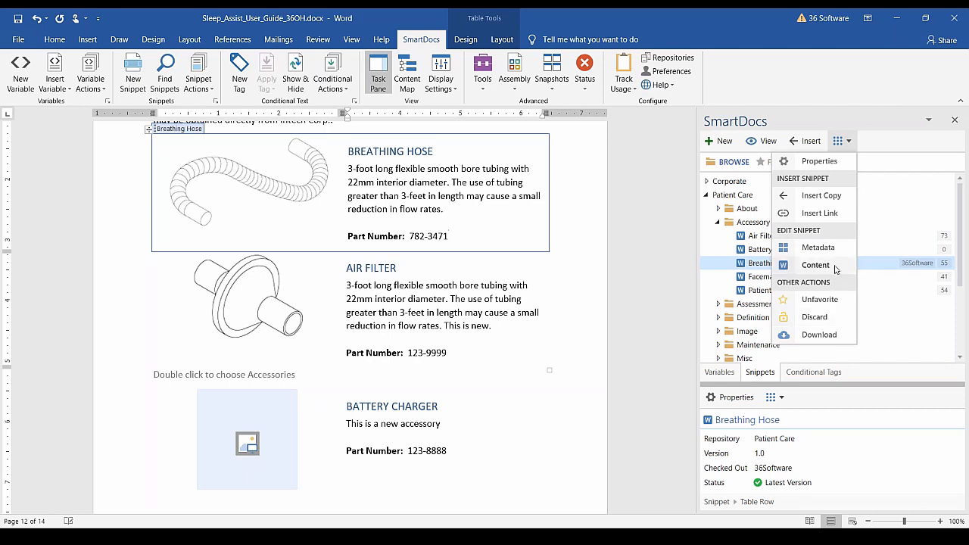
# Reopen the Breathing Hose content, change its part number to 444-4444, and save it.
pyautogui.click(815, 265)
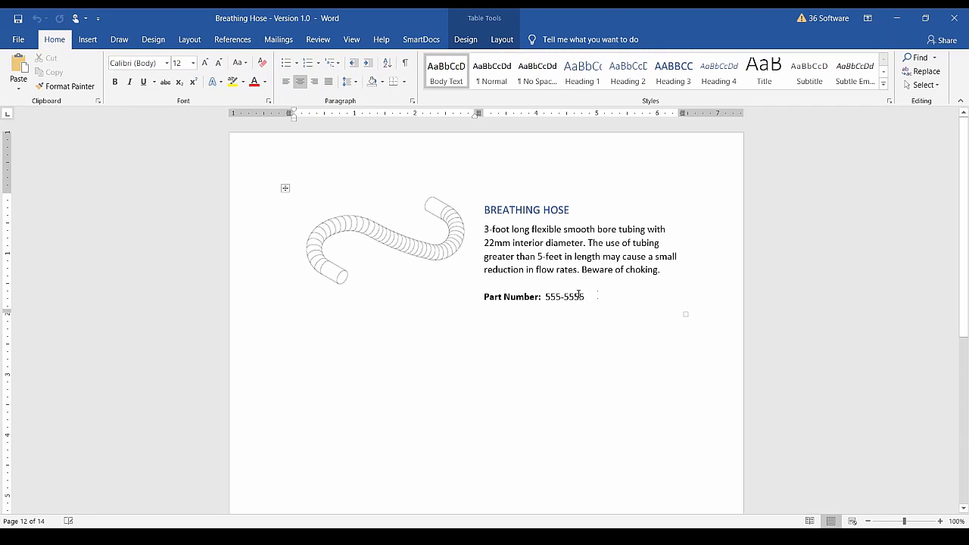
pyautogui.moveTo(564, 297); pyautogui.dragTo(581, 296)
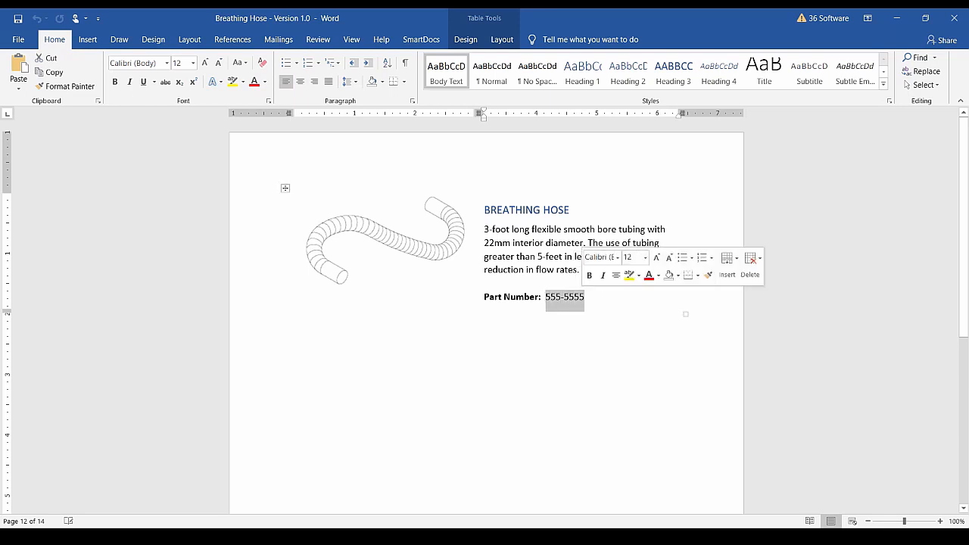
pyautogui.write('444-4444')
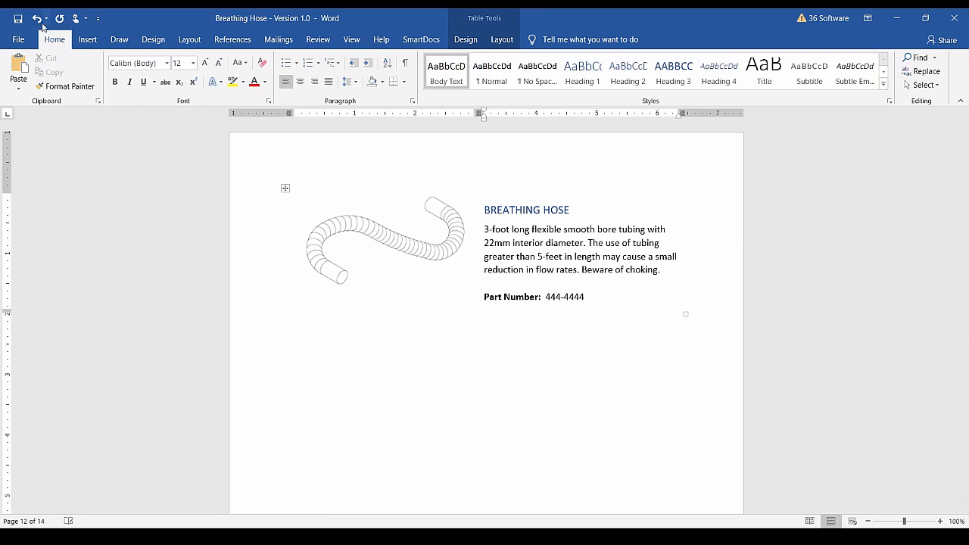
pyautogui.click(16, 19)
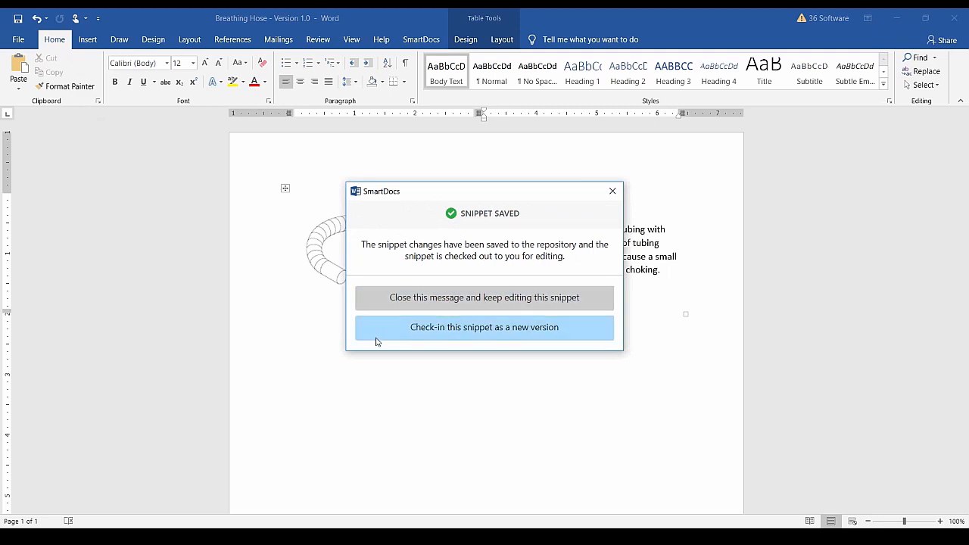
# Check in the Breathing Hose snippet as major version 2.0, commented 'Added warning and changed part number'.
pyautogui.click(498, 336)
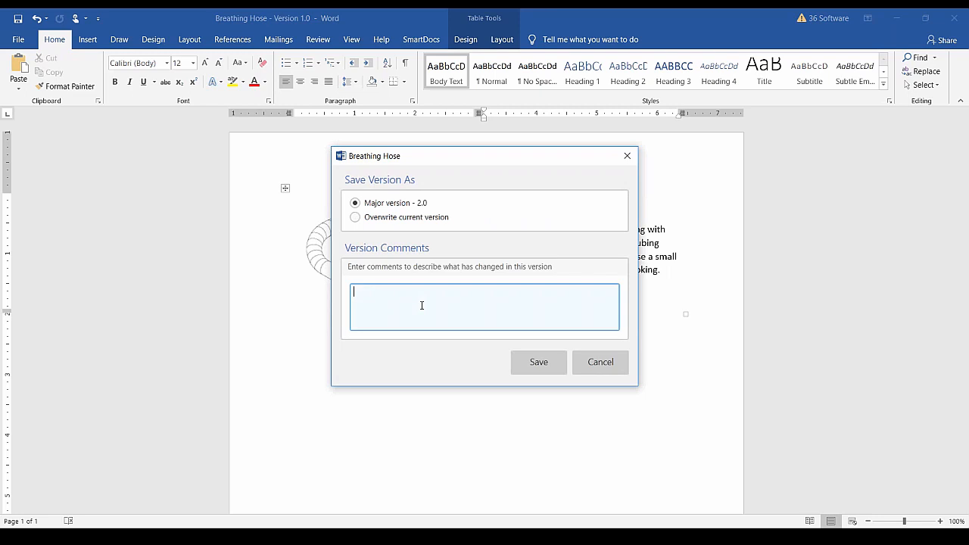
pyautogui.write('Added warning and changed pa')
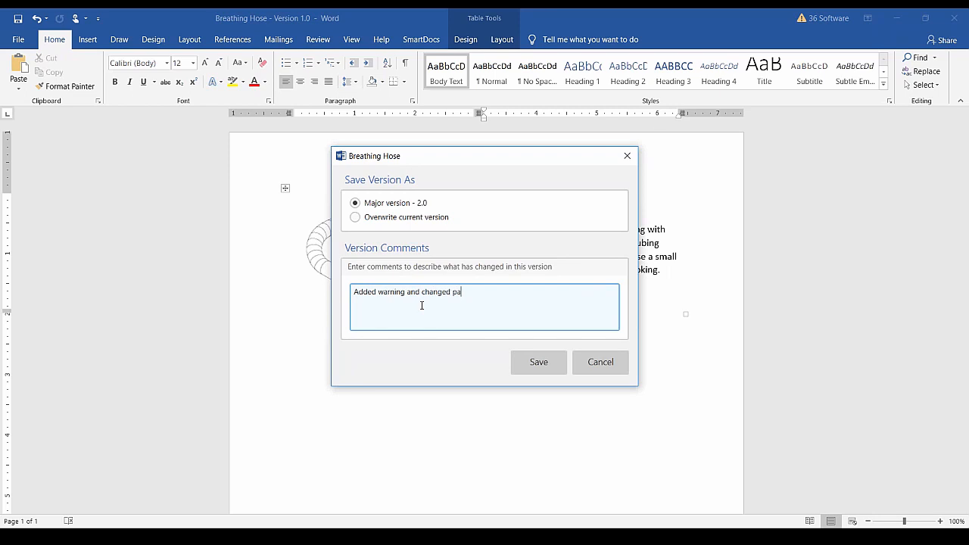
pyautogui.write('rt number')
pyautogui.click(525, 361)
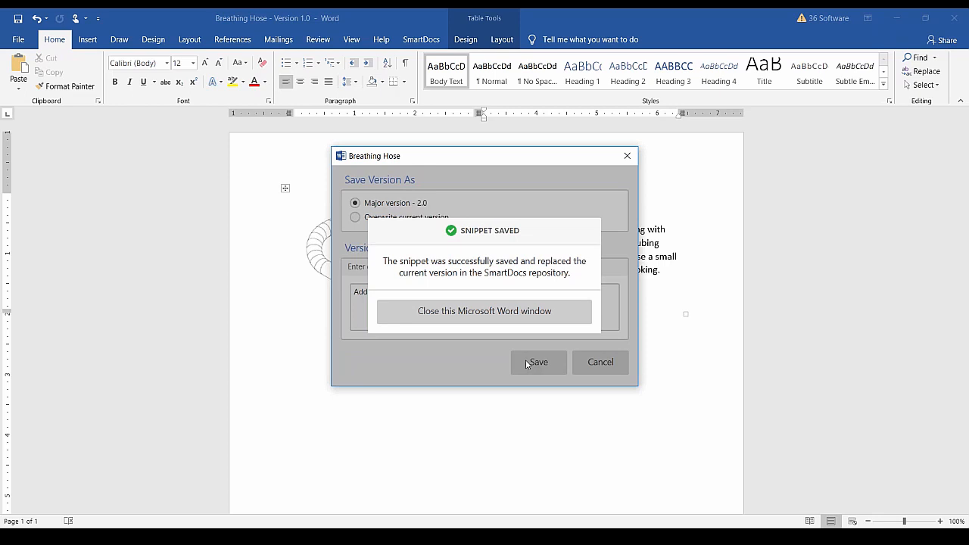
# Close the snippet window and update the guide's Breathing Hose entry to part number 782-3471.
pyautogui.click(484, 312)
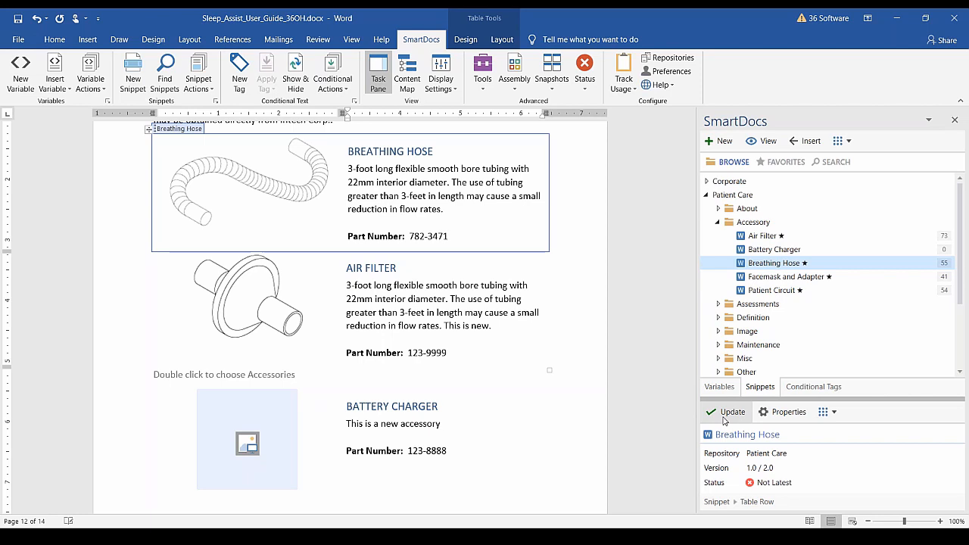
pyautogui.click(726, 412)
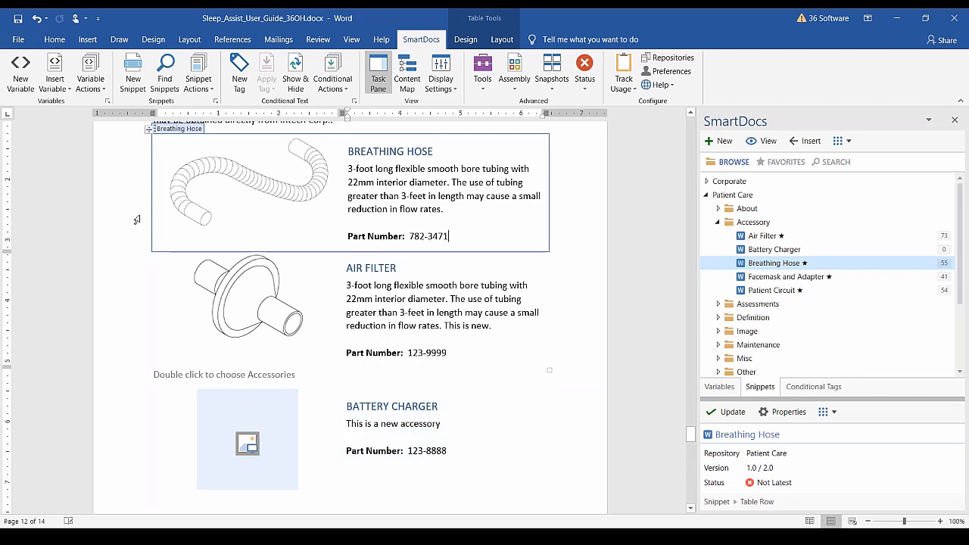
# Open the Snippets manager, move it top-left and enlarge it to list all 14 snippets.
pyautogui.click(215, 104)
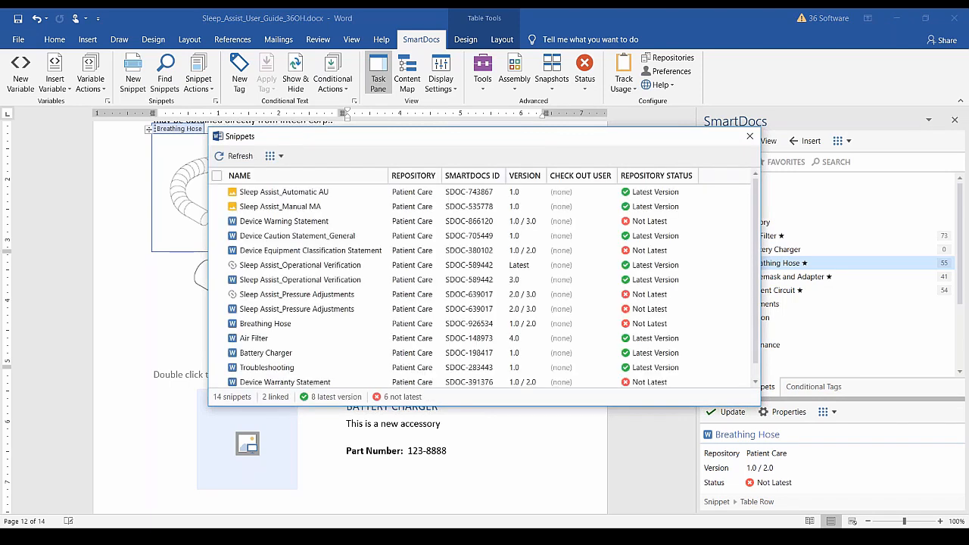
pyautogui.moveTo(348, 137); pyautogui.dragTo(228, 65)
pyautogui.moveTo(638, 336); pyautogui.dragTo(720, 369)
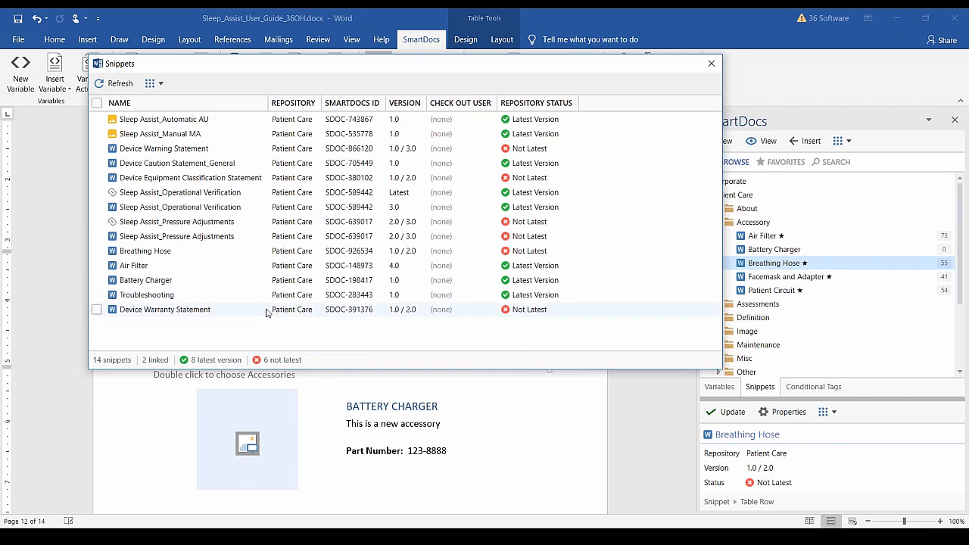
pyautogui.click(161, 84)
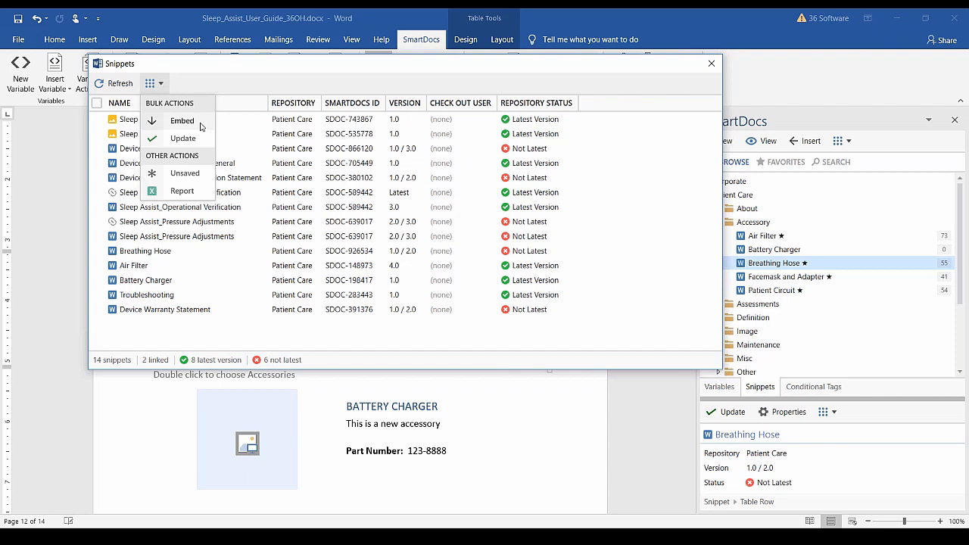
# Show the unsaved snippets, Air Filter and Troubleshooting, and dismiss the summary.
pyautogui.click(203, 175)
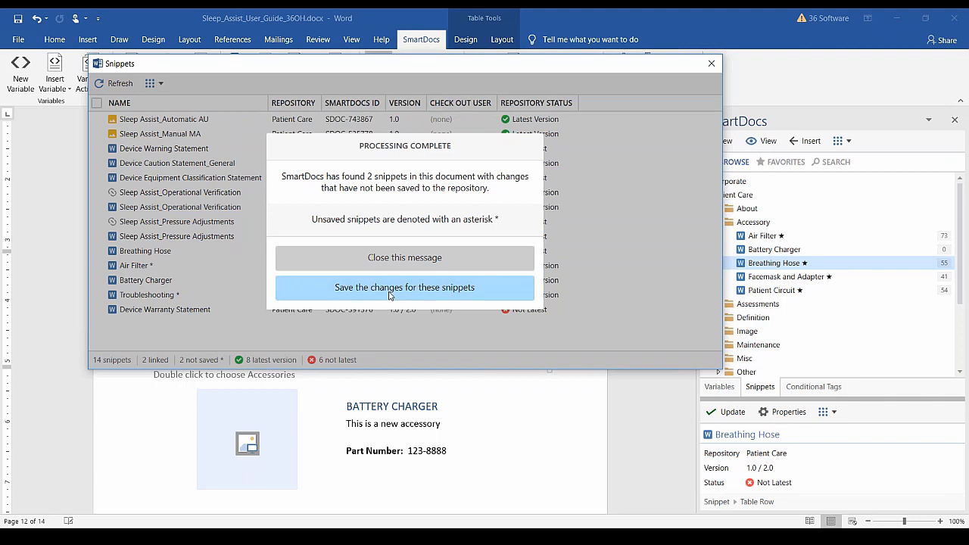
pyautogui.click(419, 261)
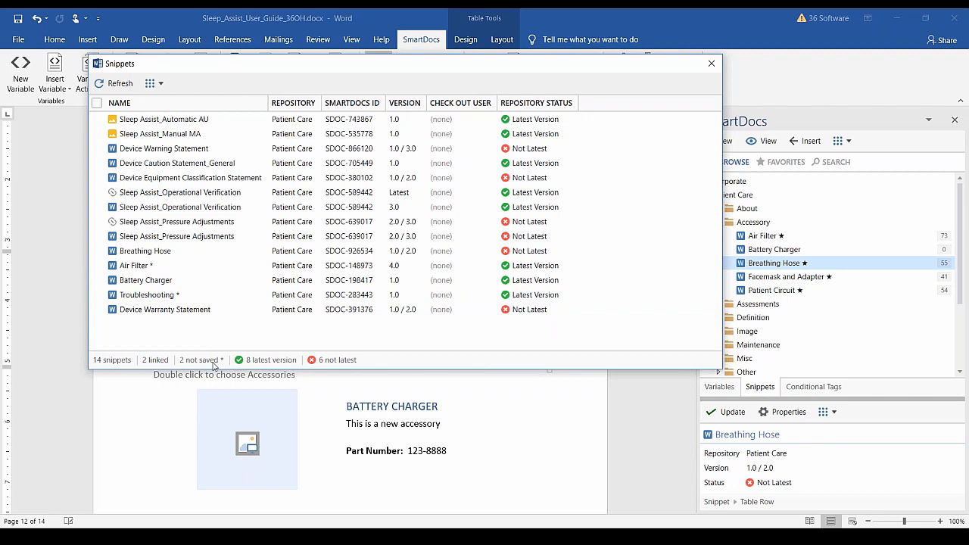
pyautogui.click(158, 89)
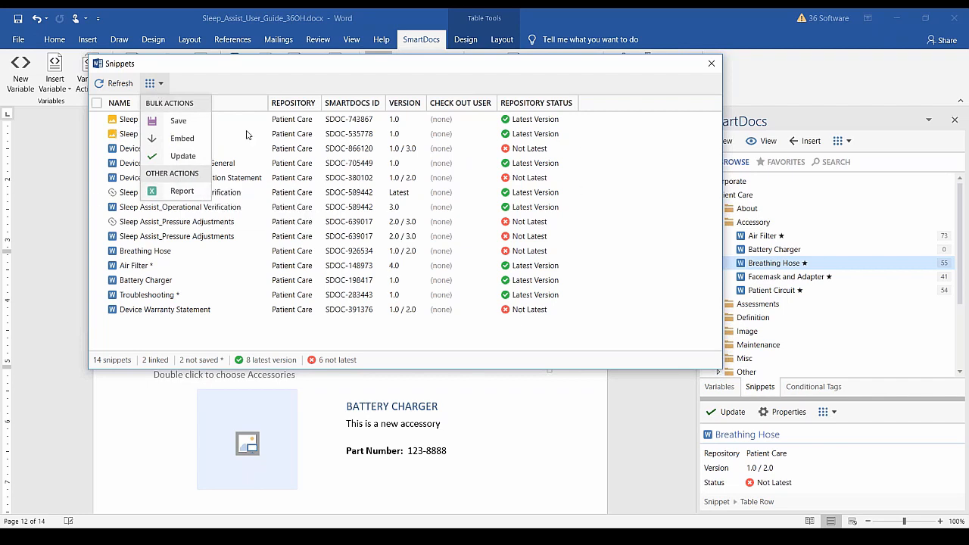
# Tick the Sleep Assist_Manual MA snippet and review its available actions, such as Branch and Check Out.
pyautogui.click(497, 342)
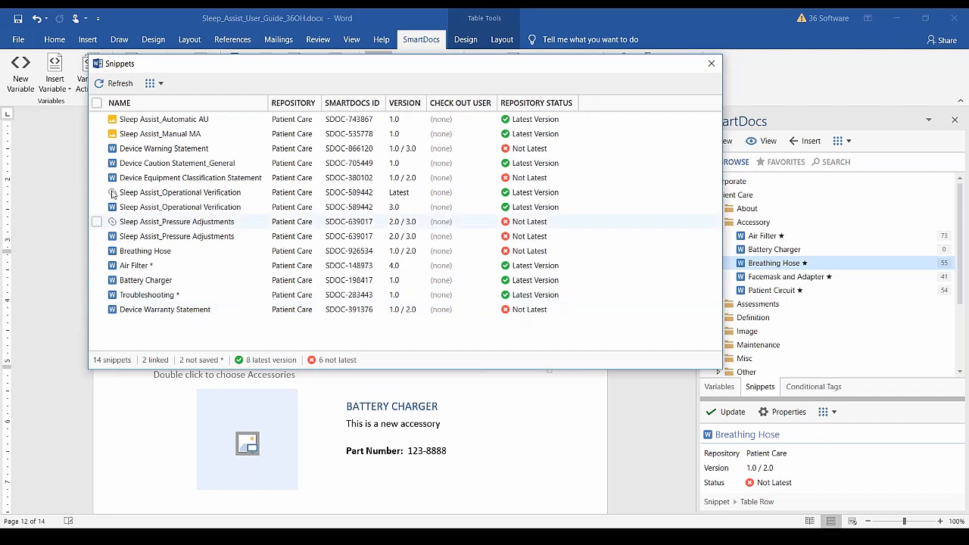
pyautogui.click(96, 134)
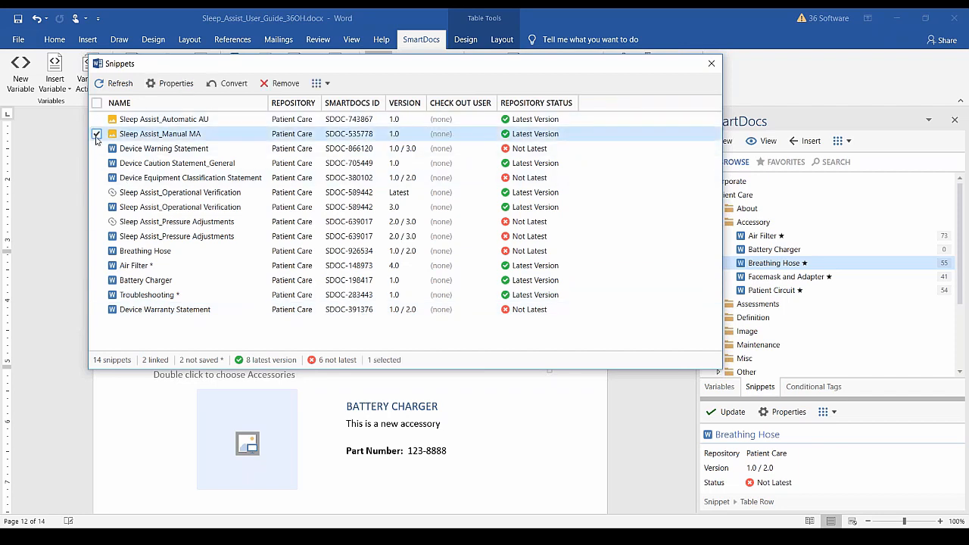
pyautogui.click(319, 88)
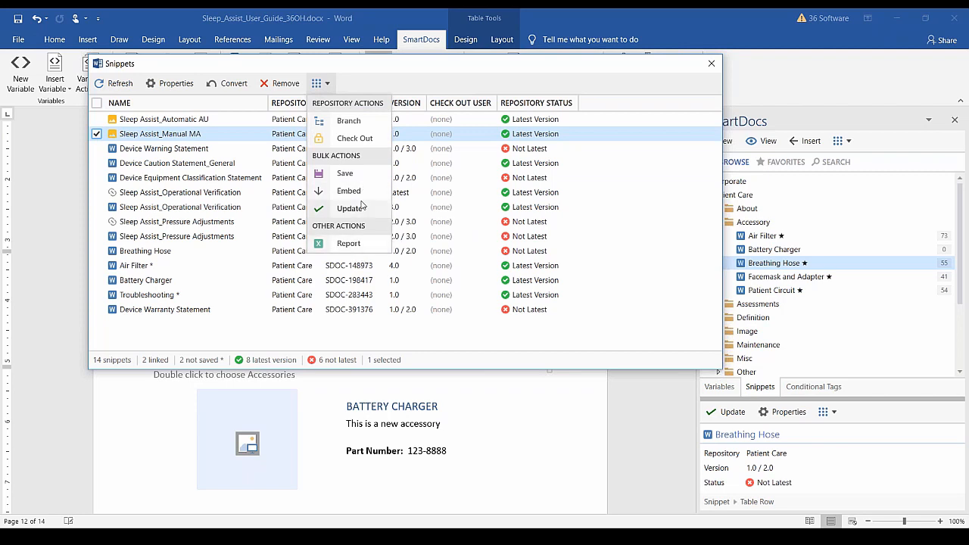
pyautogui.click(377, 82)
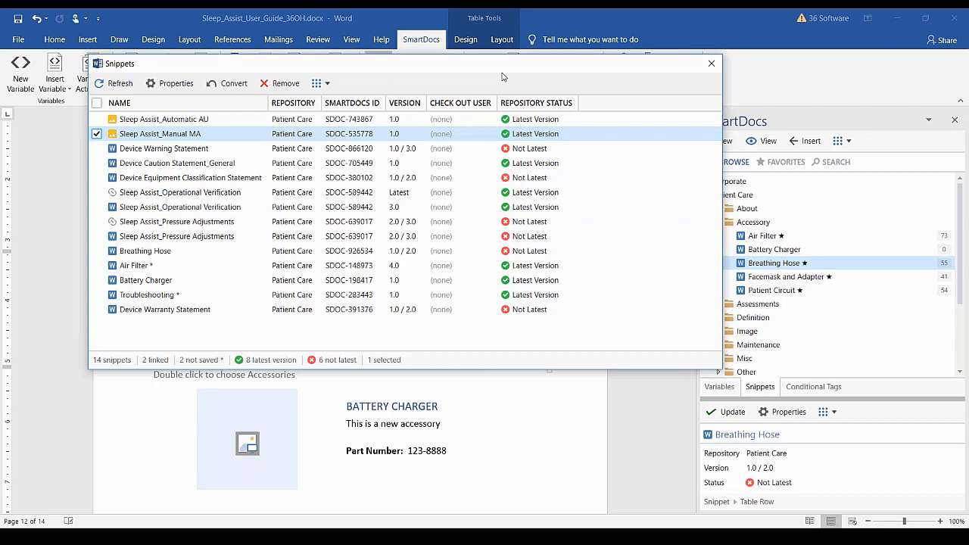
# Close the Snippets manager and generate a Track Usage tracking report for this document.
pyautogui.click(712, 67)
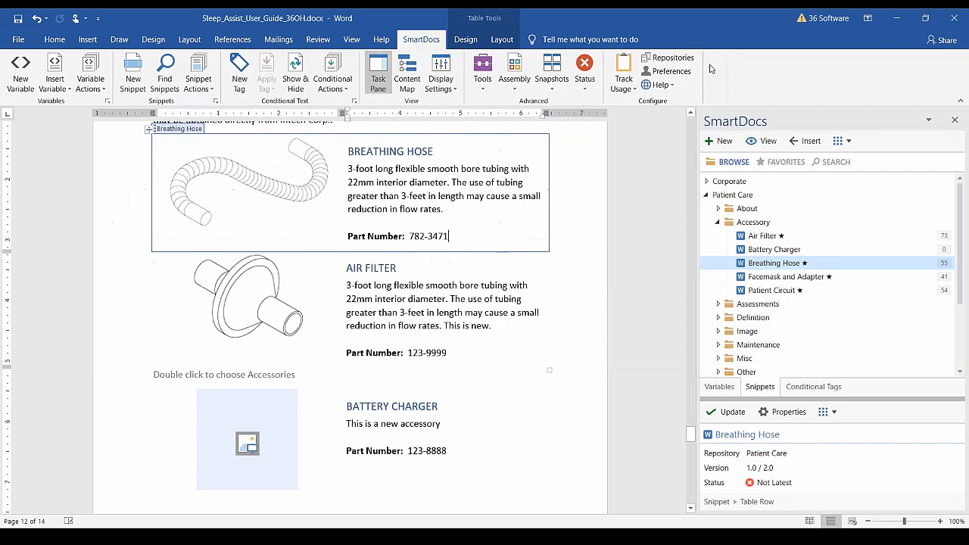
pyautogui.click(633, 90)
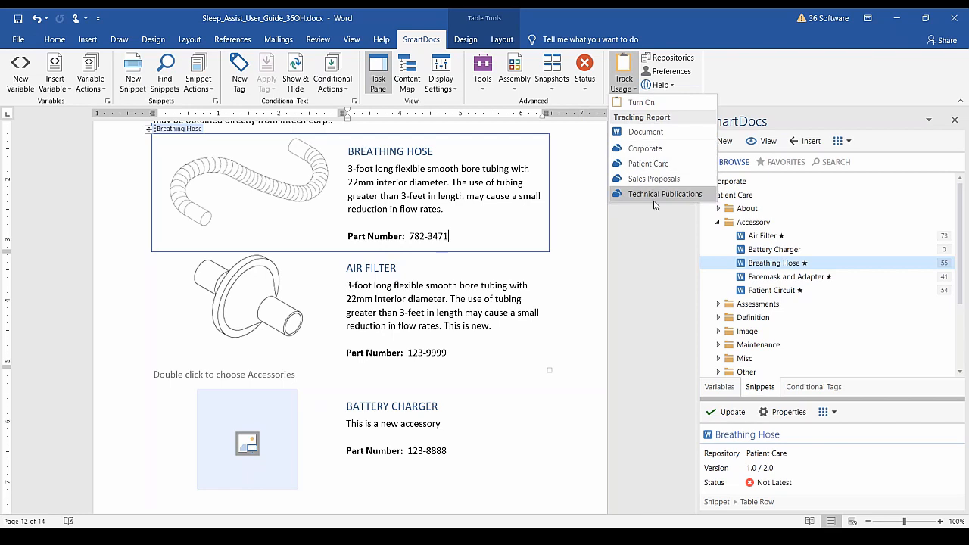
pyautogui.click(674, 134)
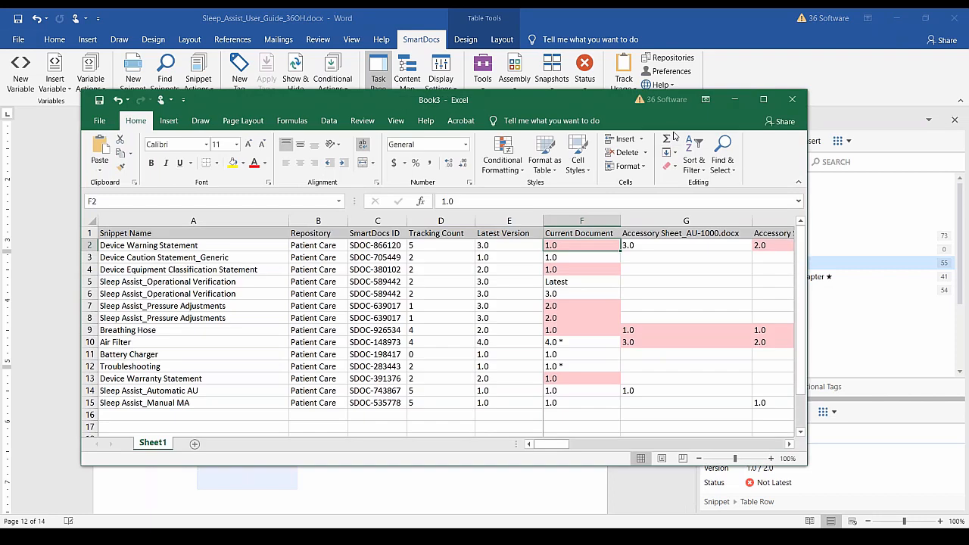
# Maximize the Book3 report window so columns A through I are visible.
pyautogui.click(761, 100)
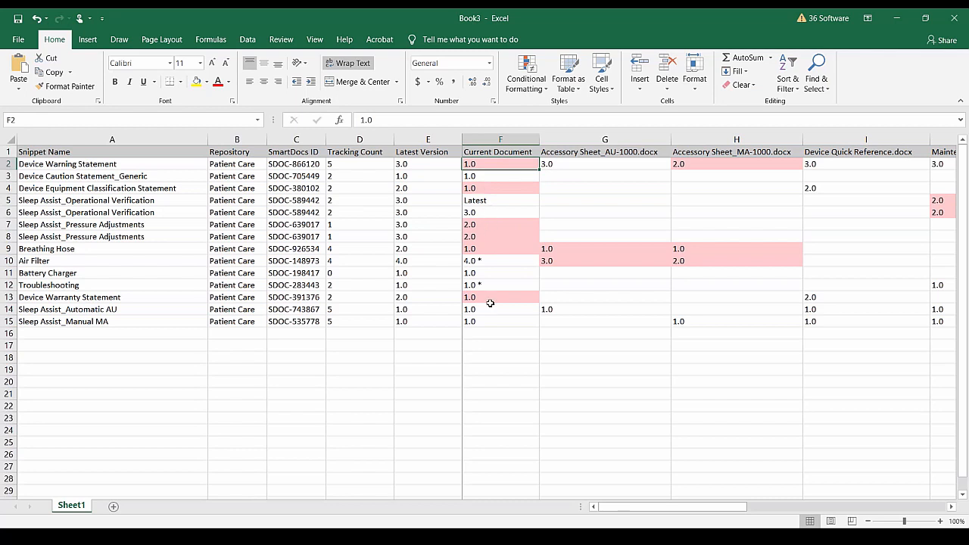
# Review the report's document version columns, then close Excel to return to the user guide.
pyautogui.moveTo(627, 508); pyautogui.dragTo(725, 509)
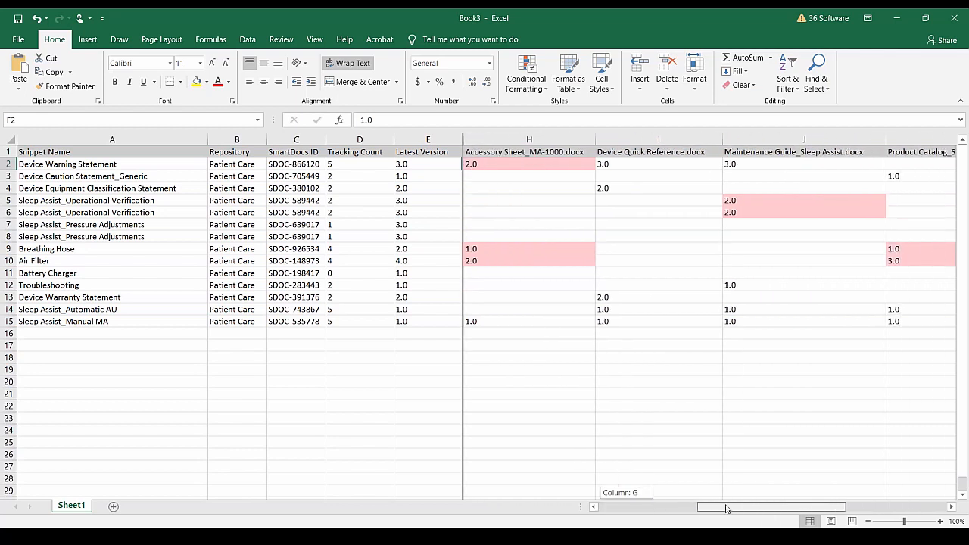
pyautogui.moveTo(725, 509); pyautogui.dragTo(822, 509)
pyautogui.moveTo(850, 508); pyautogui.dragTo(650, 507)
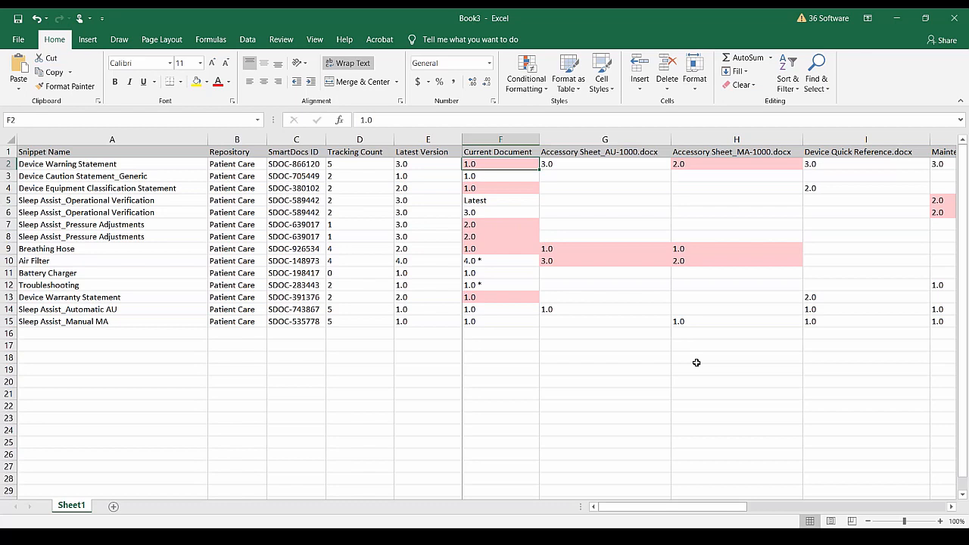
pyautogui.click(960, 18)
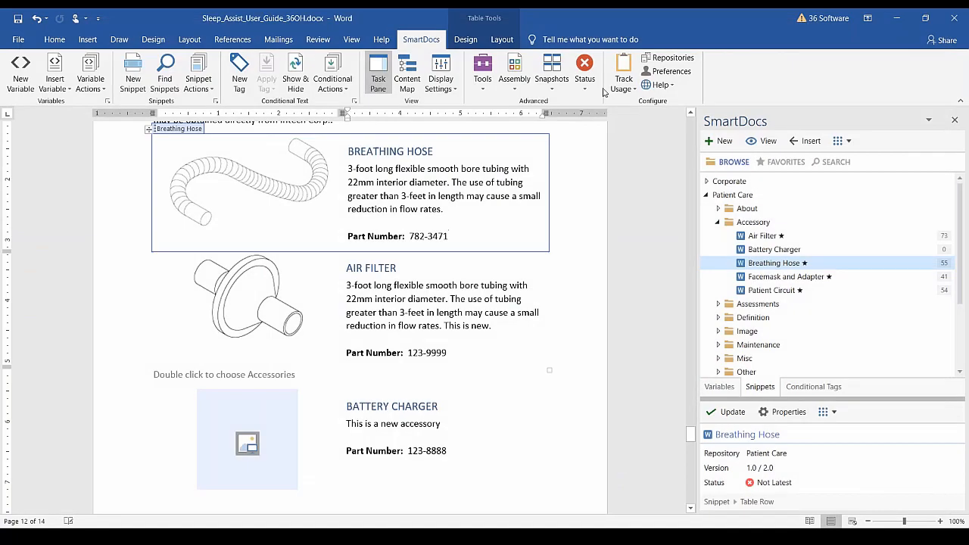
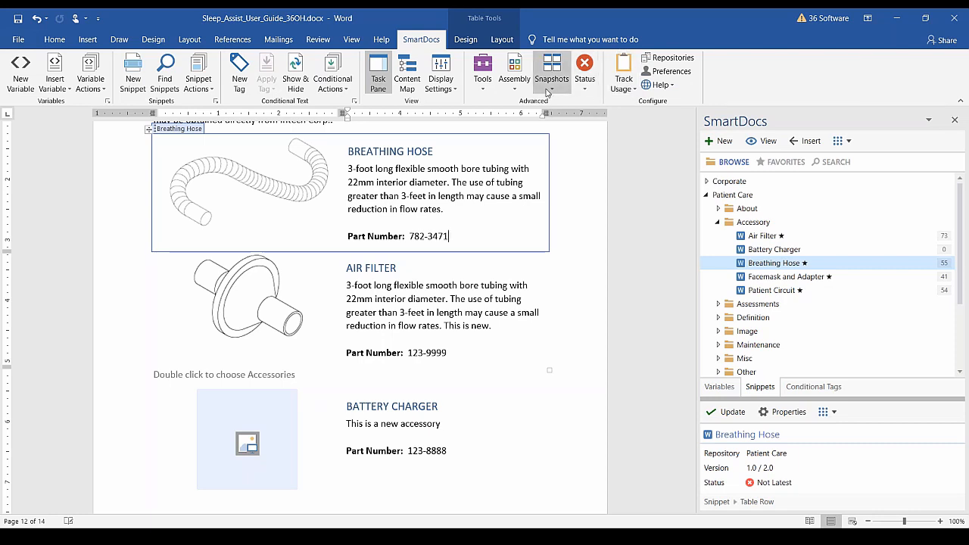
# Save and close the 36OH guide, then show the SnapshotsDeleteSample guide's Snapshots list.
pyautogui.click(486, 91)
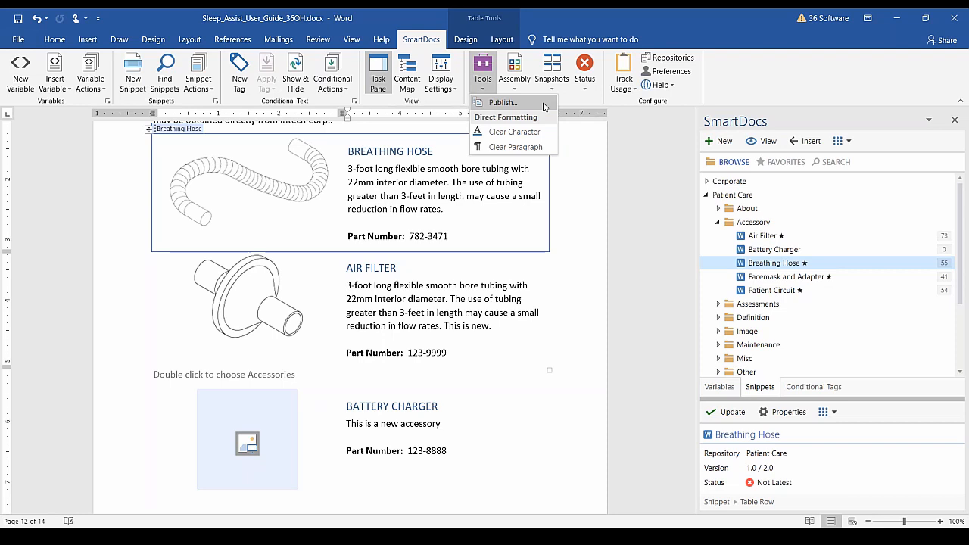
pyautogui.press('Escape')
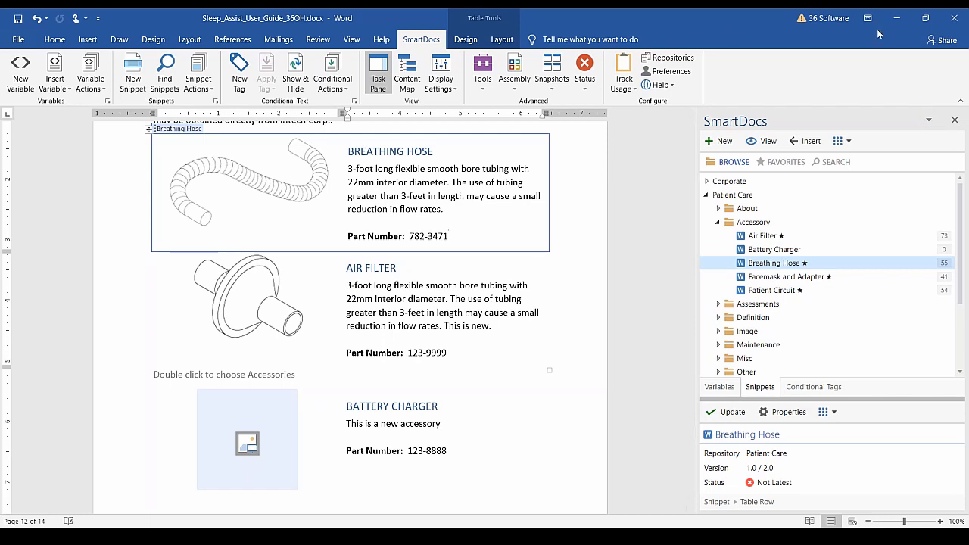
pyautogui.click(953, 22)
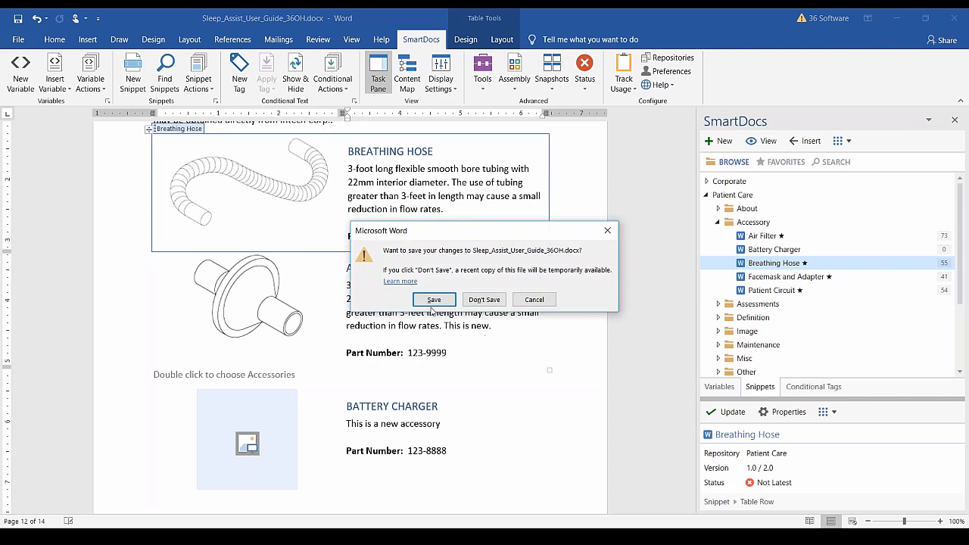
pyautogui.click(454, 296)
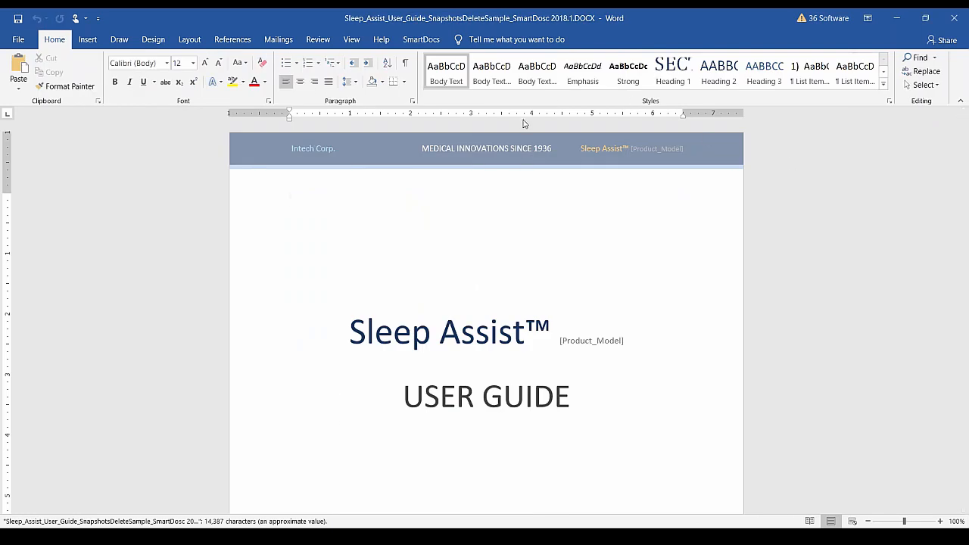
pyautogui.click(433, 40)
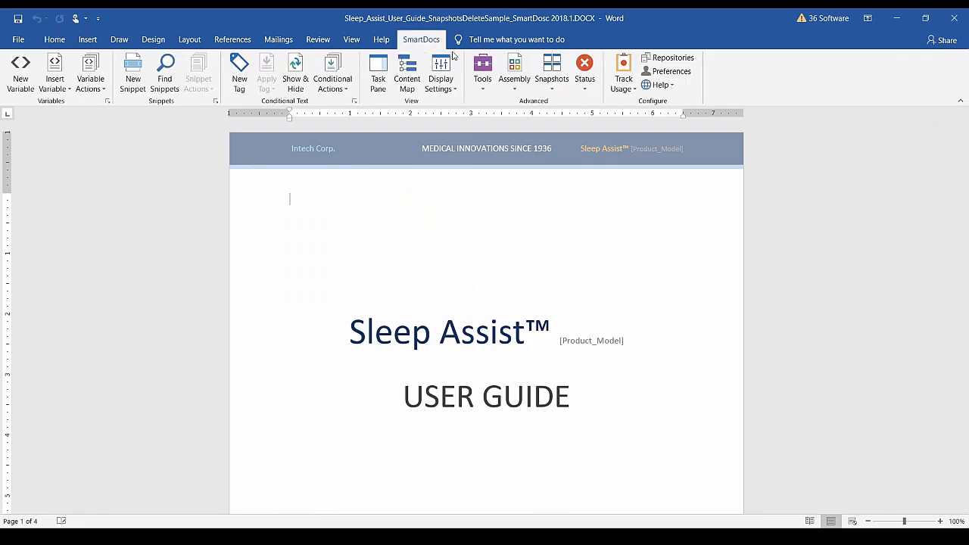
pyautogui.click(555, 95)
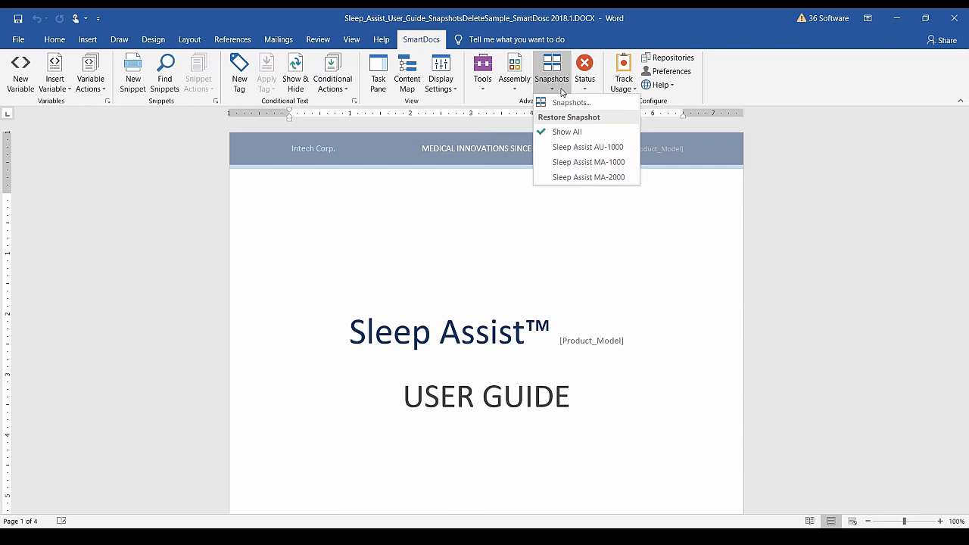
# Restore the Sleep Assist AU-1000 snapshot and check its conditional Introduction paragraph.
pyautogui.click(613, 152)
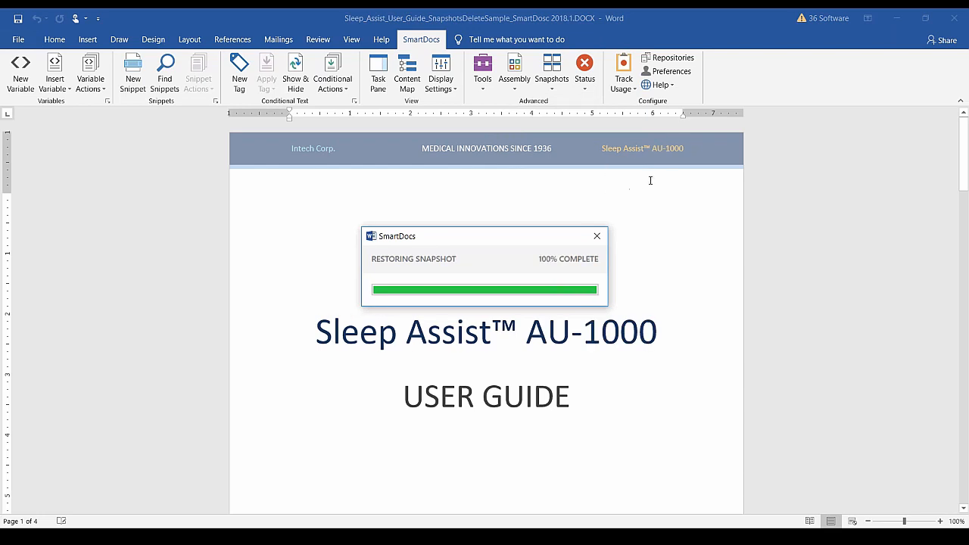
pyautogui.scroll(-6, 627, 321)
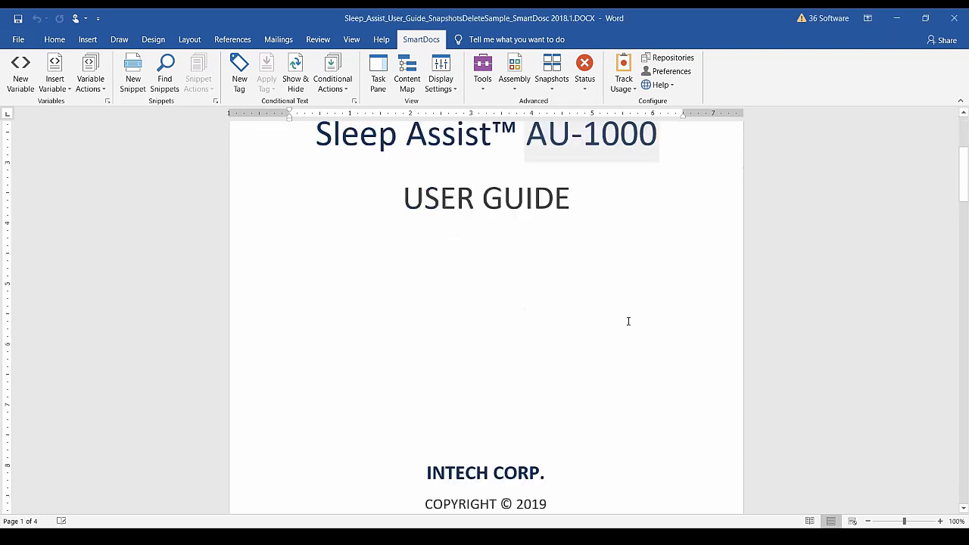
pyautogui.scroll(-15, 627, 321)
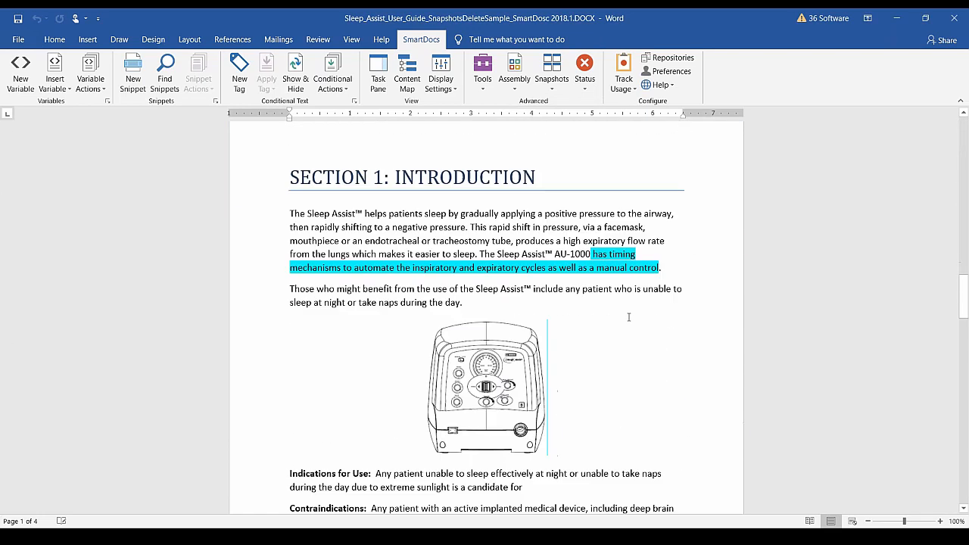
pyautogui.click(606, 259)
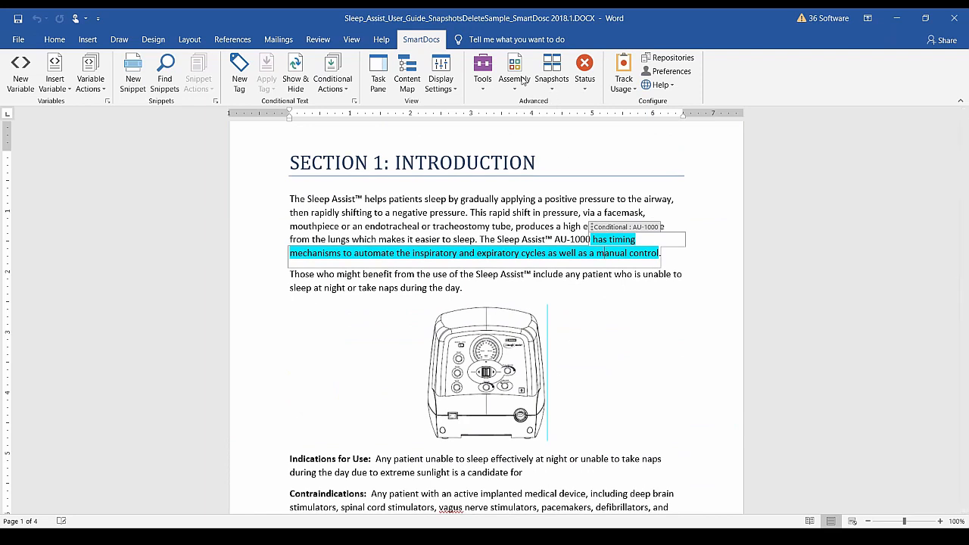
# Restore the MA-1000 snapshot, then return to Show All and check the Introduction.
pyautogui.click(560, 88)
pyautogui.click(604, 161)
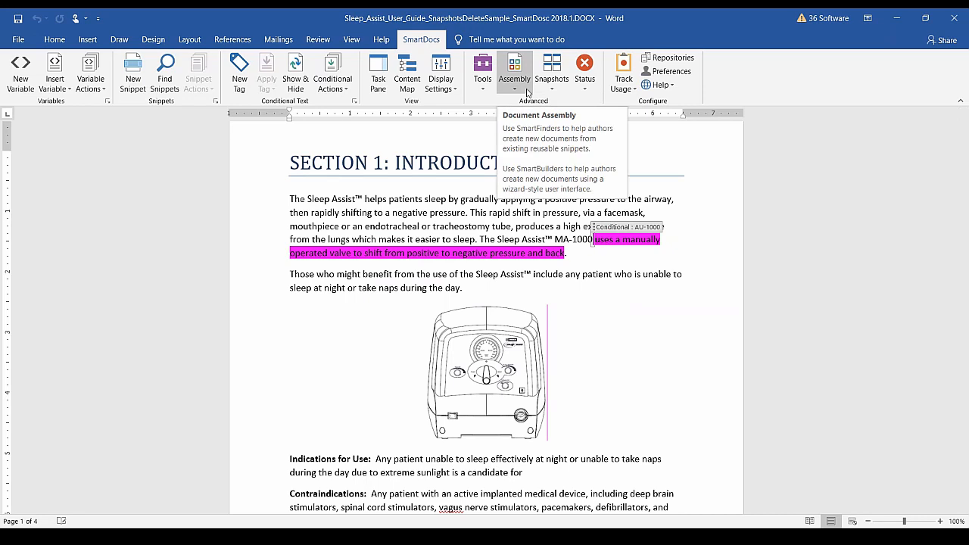
pyautogui.click(555, 89)
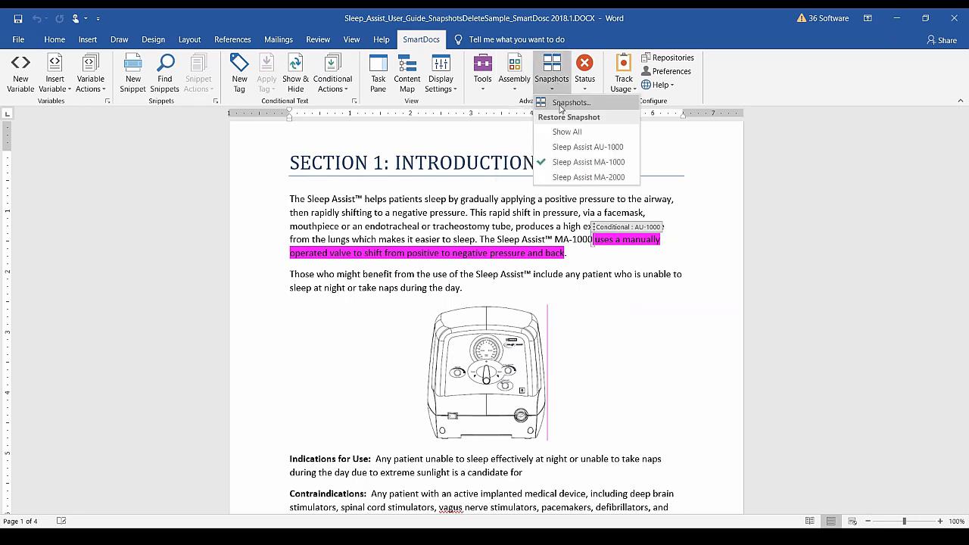
pyautogui.click(569, 138)
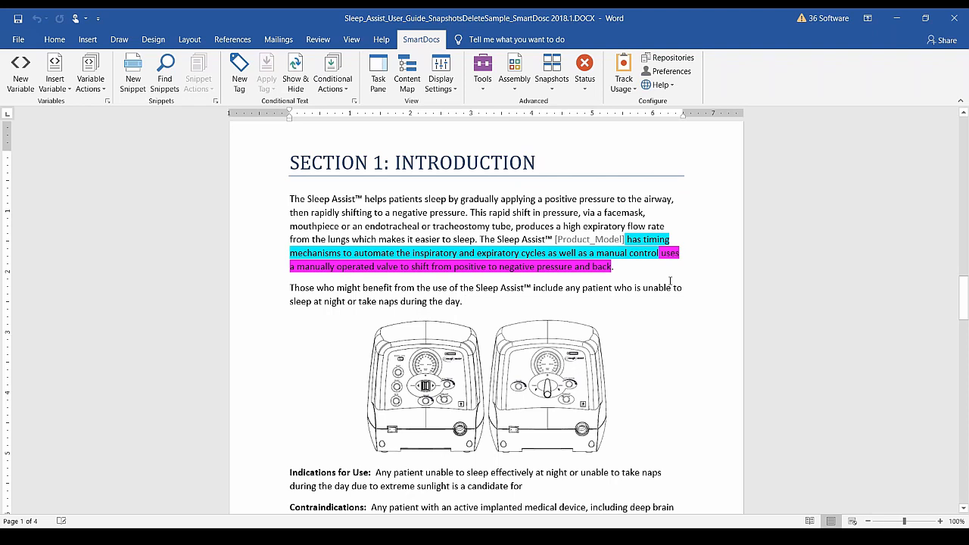
pyautogui.click(500, 301)
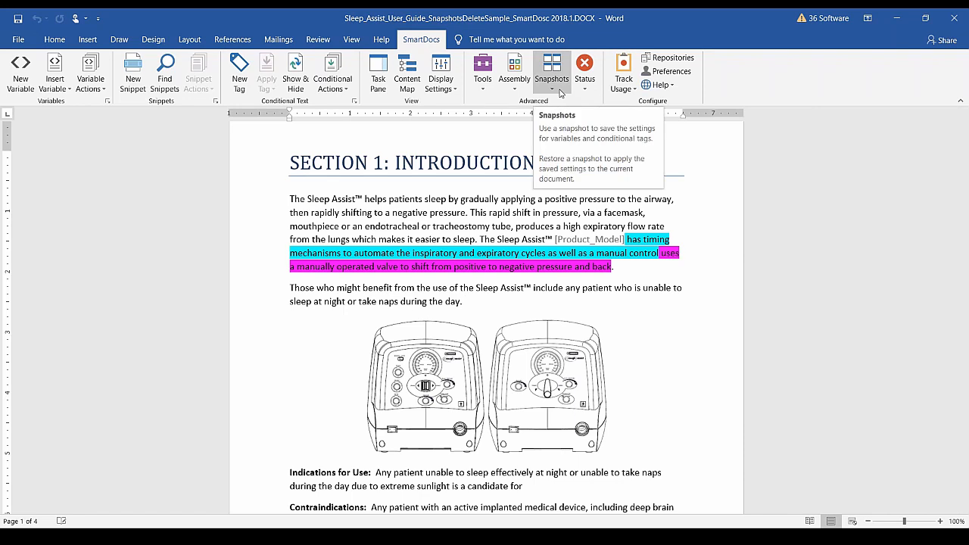
# Open the Sleep Assist AU-1000 snapshot for editing from the Snapshots manager.
pyautogui.click(561, 91)
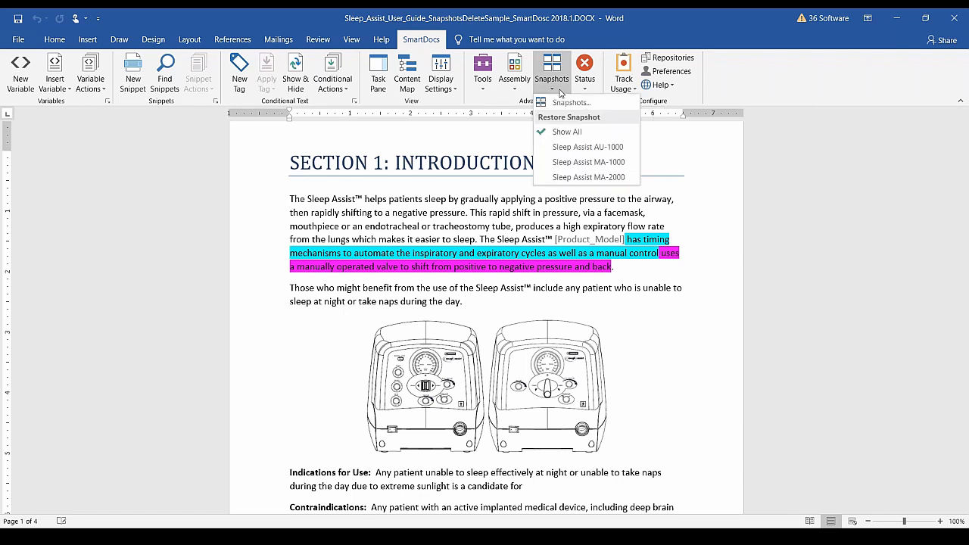
pyautogui.click(562, 105)
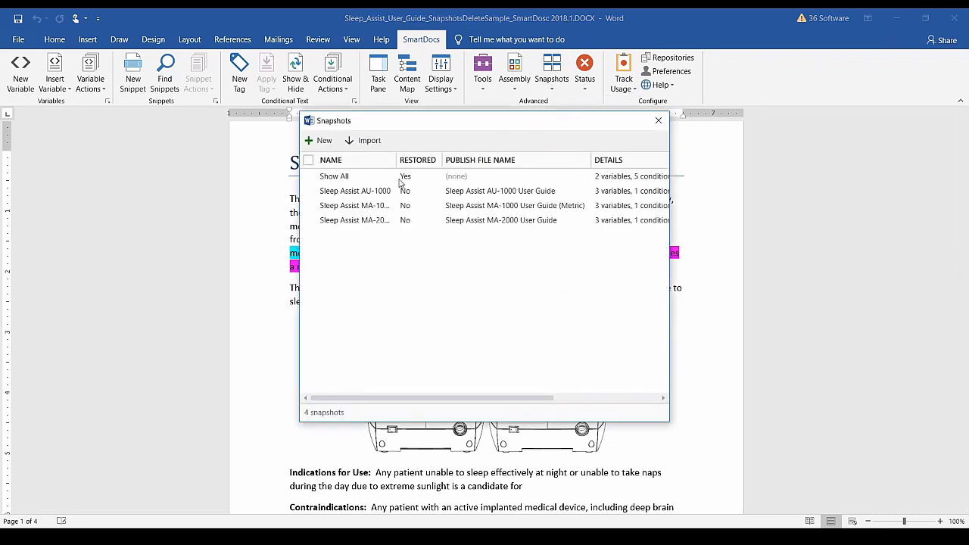
pyautogui.click(308, 191)
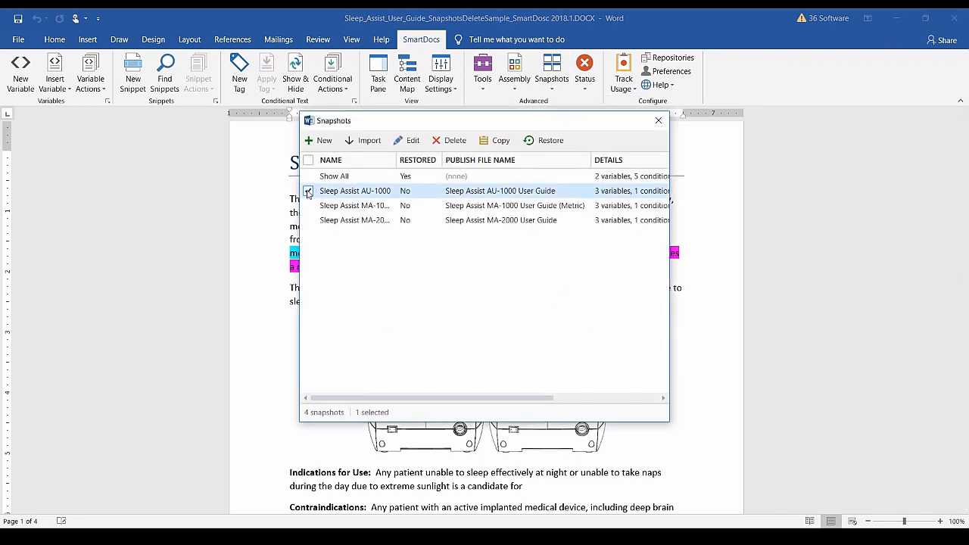
pyautogui.click(413, 143)
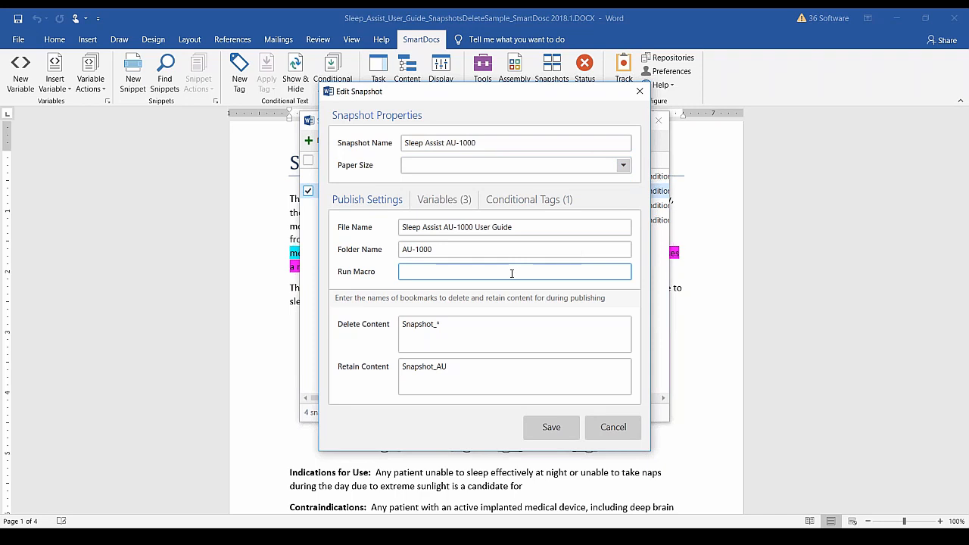
# Review the AU-1000 snapshot's Variables, Conditional Tags and Publish Settings, then cancel without saving.
pyautogui.click(449, 203)
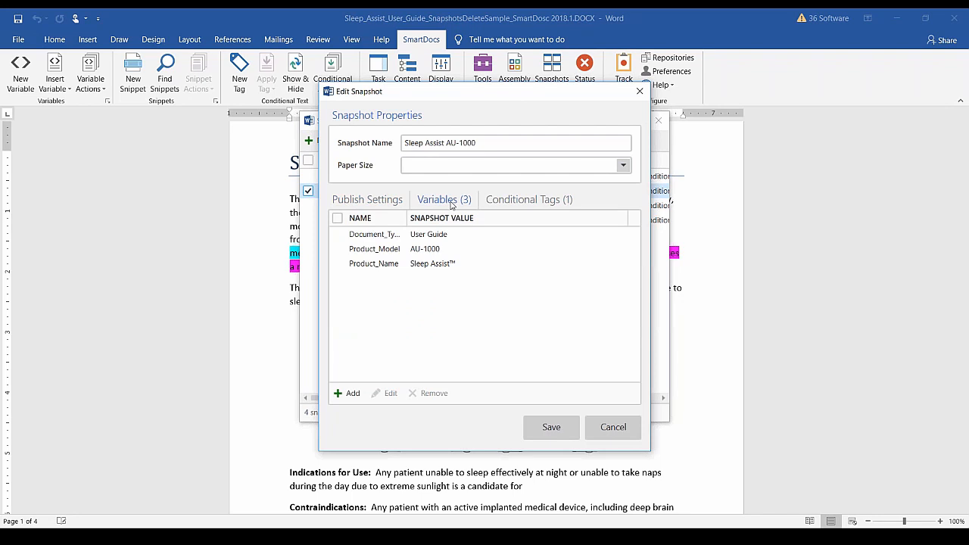
pyautogui.click(519, 201)
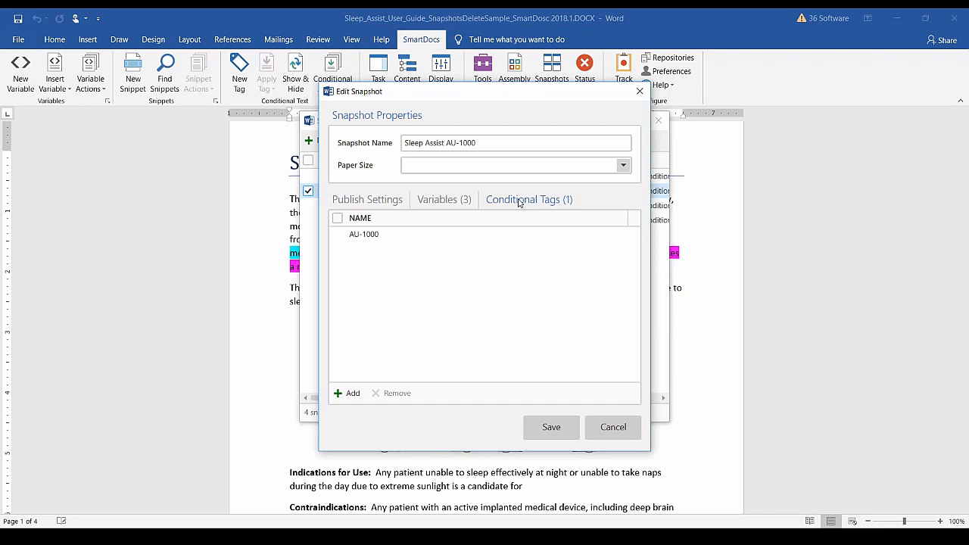
pyautogui.click(374, 202)
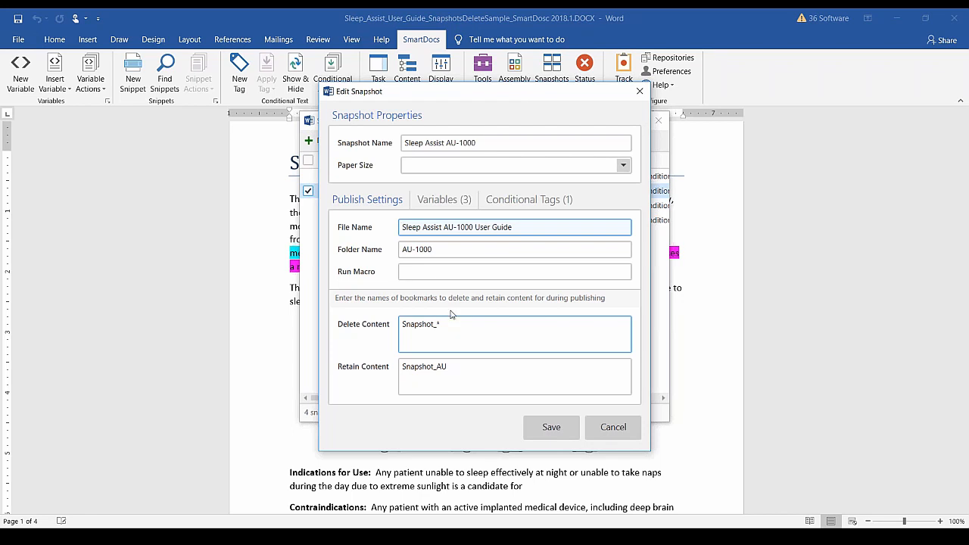
pyautogui.click(621, 433)
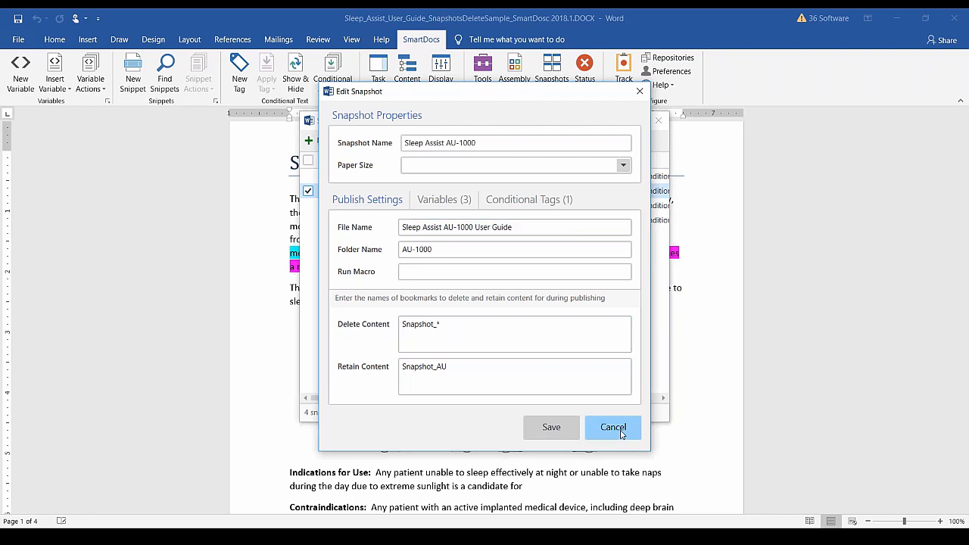
pyautogui.click(658, 121)
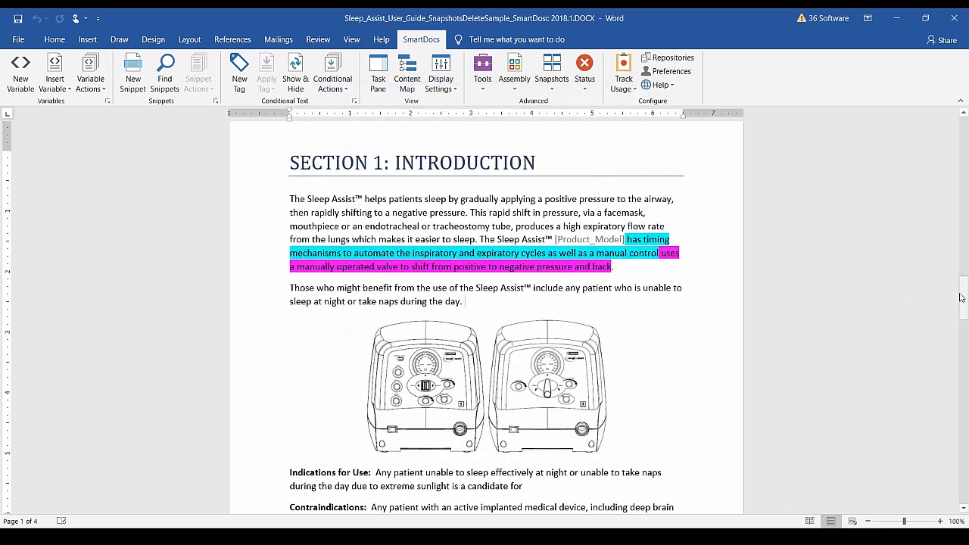
pyautogui.moveTo(963, 293); pyautogui.dragTo(964, 485)
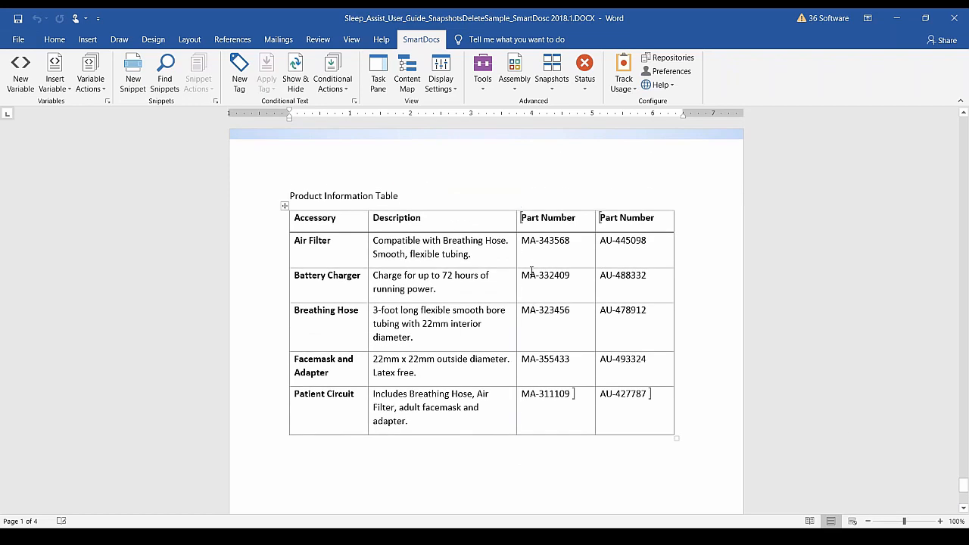
pyautogui.click(554, 278)
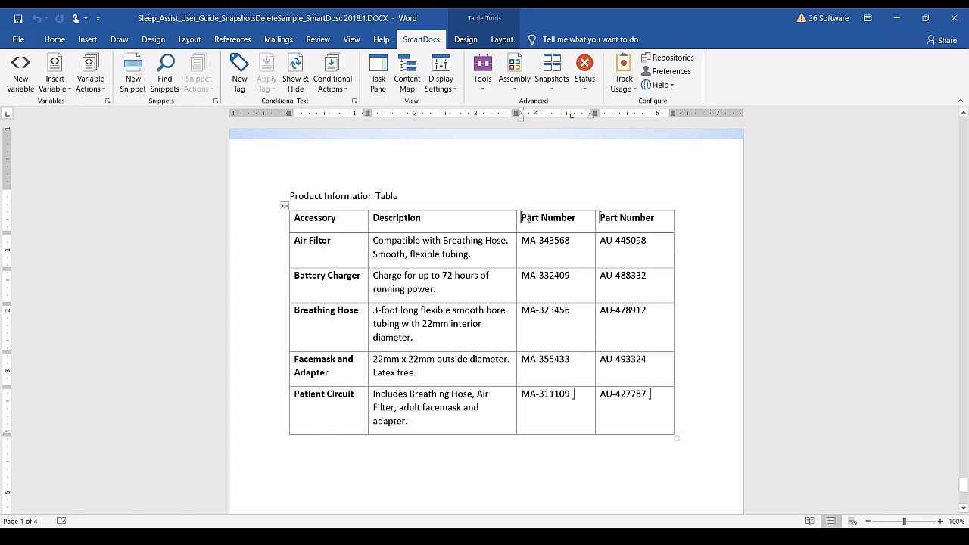
pyautogui.click(88, 40)
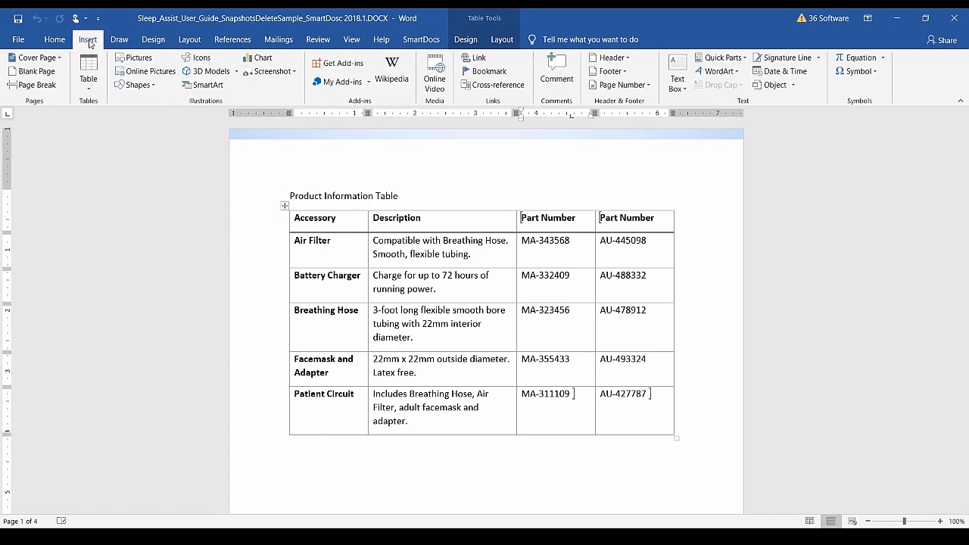
pyautogui.click(489, 72)
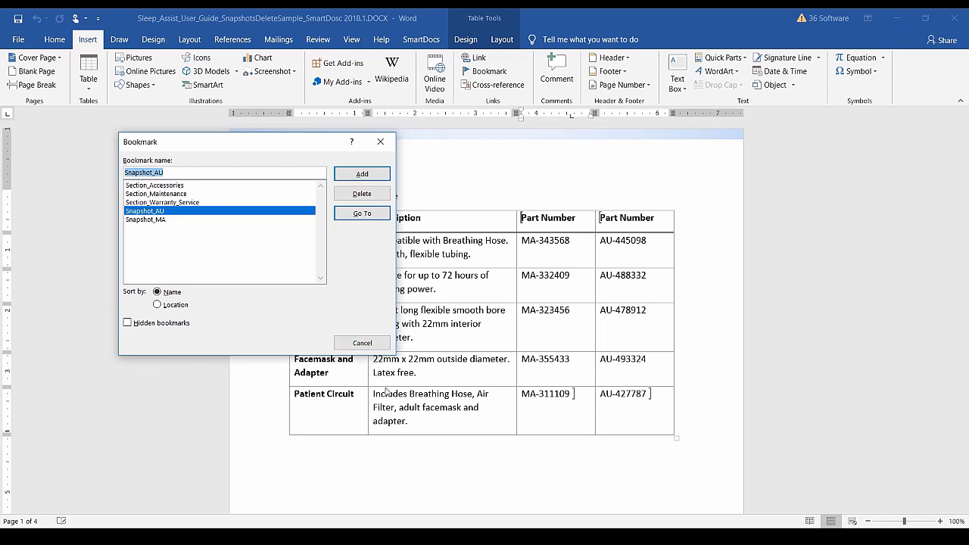
pyautogui.click(356, 346)
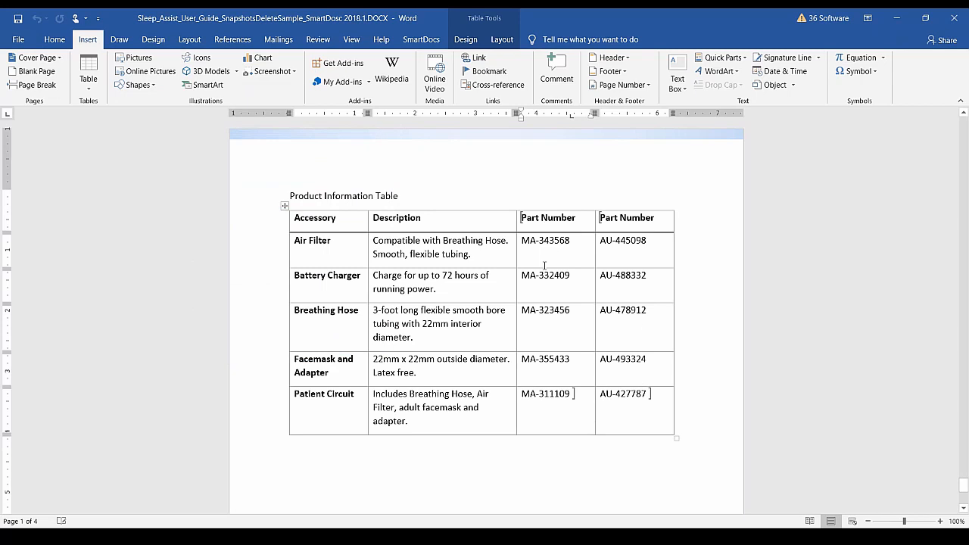
# Reopen the Sleep Assist AU-1000 snapshot's edit settings from the SmartDocs Snapshots list.
pyautogui.click(421, 40)
pyautogui.click(552, 89)
pyautogui.click(569, 102)
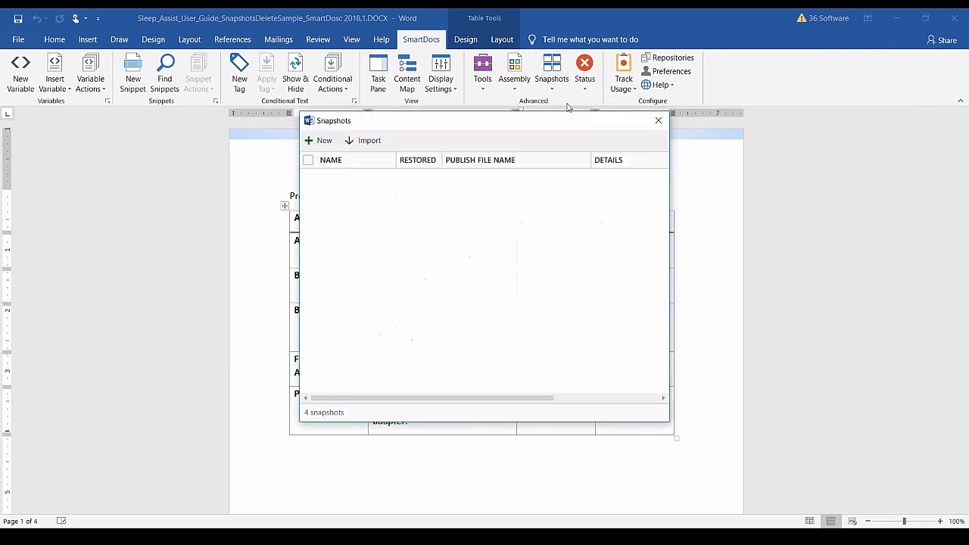
pyautogui.click(308, 192)
pyautogui.click(409, 140)
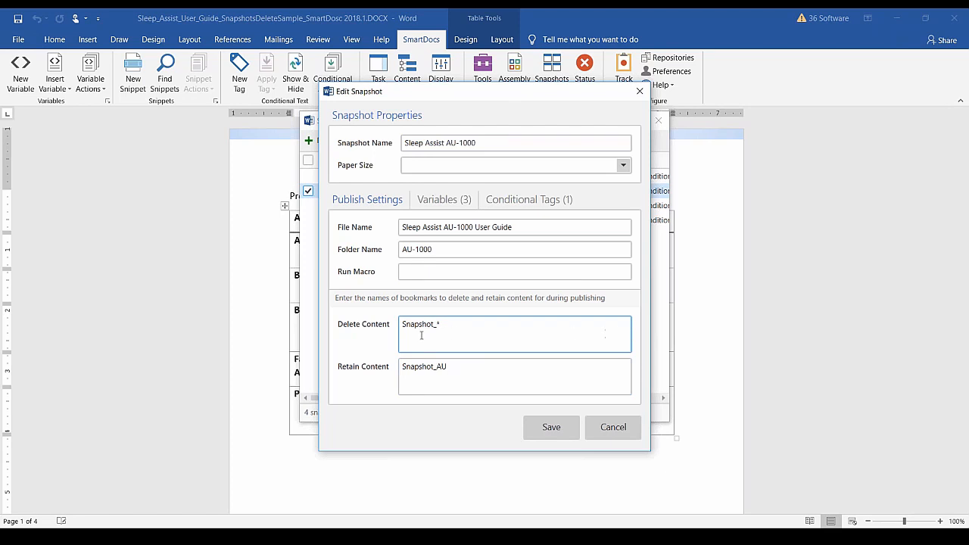
# Review the Snapshot_AU retained content and snapshot name, then cancel without changes.
pyautogui.click(441, 372)
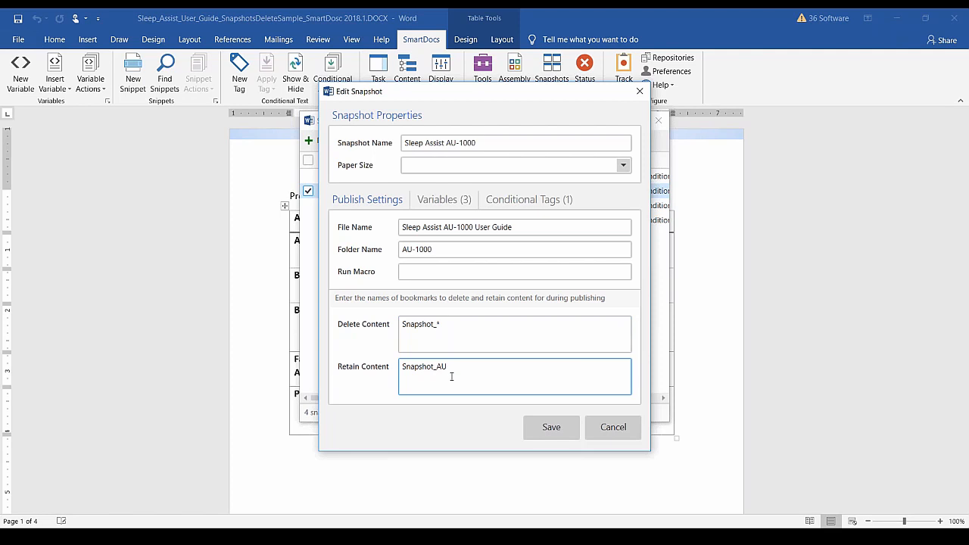
pyautogui.click(475, 144)
pyautogui.click(614, 429)
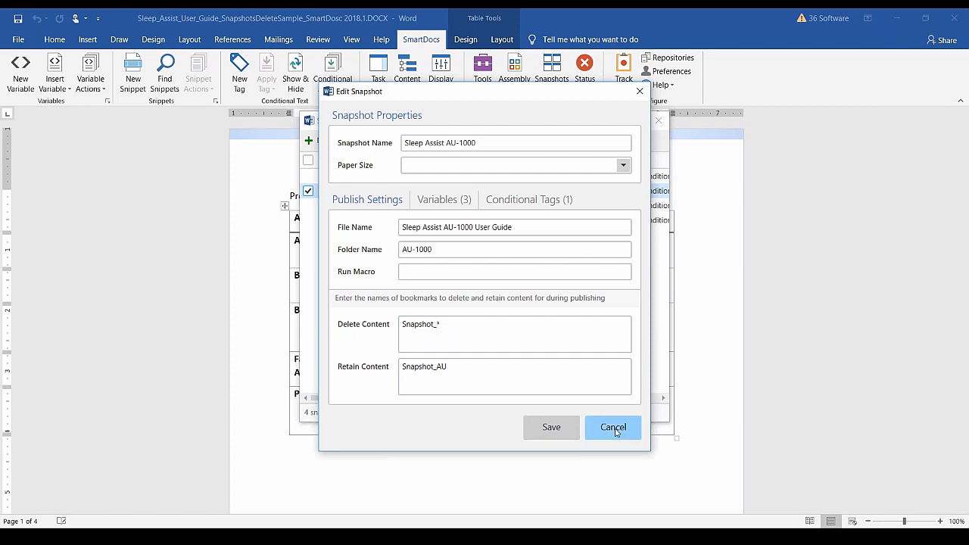
# Save the document and publish only the Sleep Assist AU-1000 snapshot to PDF.
pyautogui.click(658, 123)
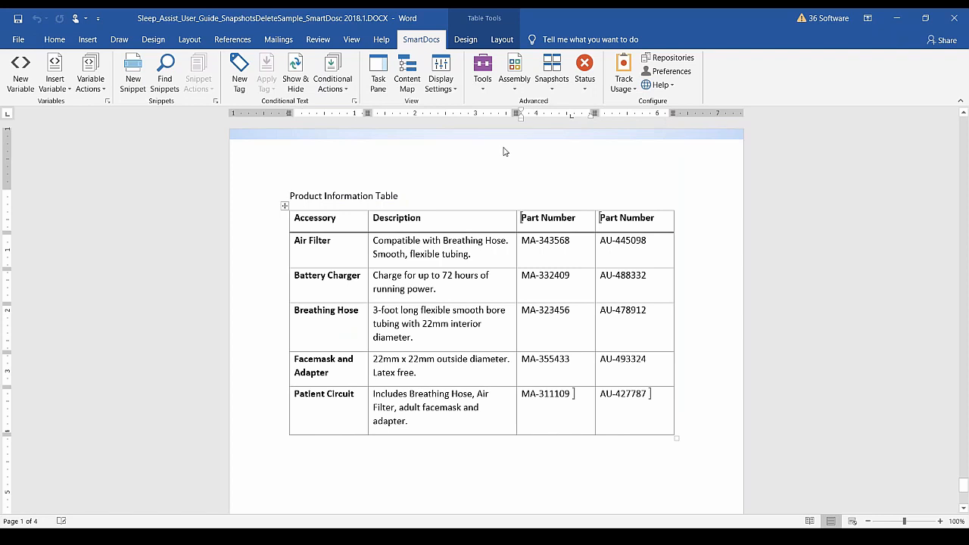
pyautogui.click(484, 76)
pyautogui.click(499, 103)
pyautogui.click(471, 301)
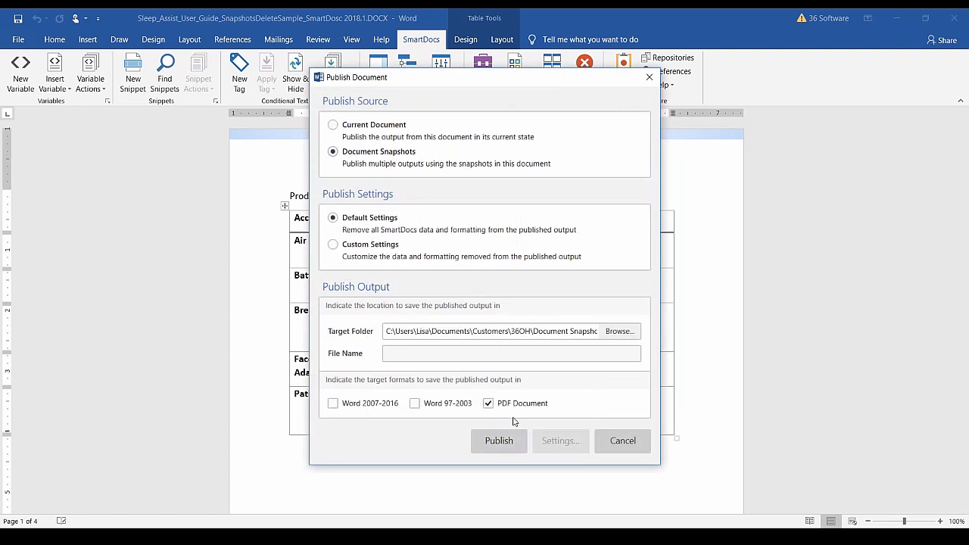
pyautogui.click(496, 446)
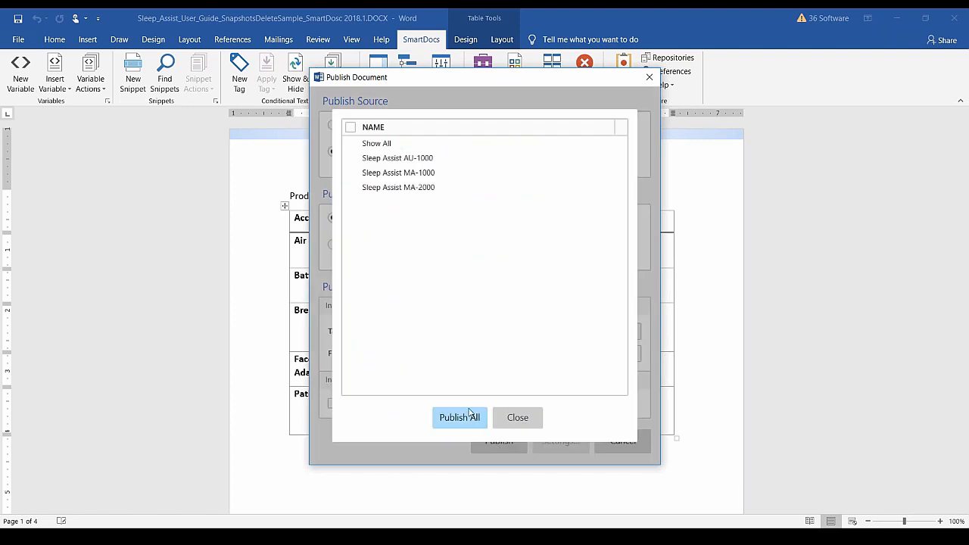
pyautogui.click(350, 159)
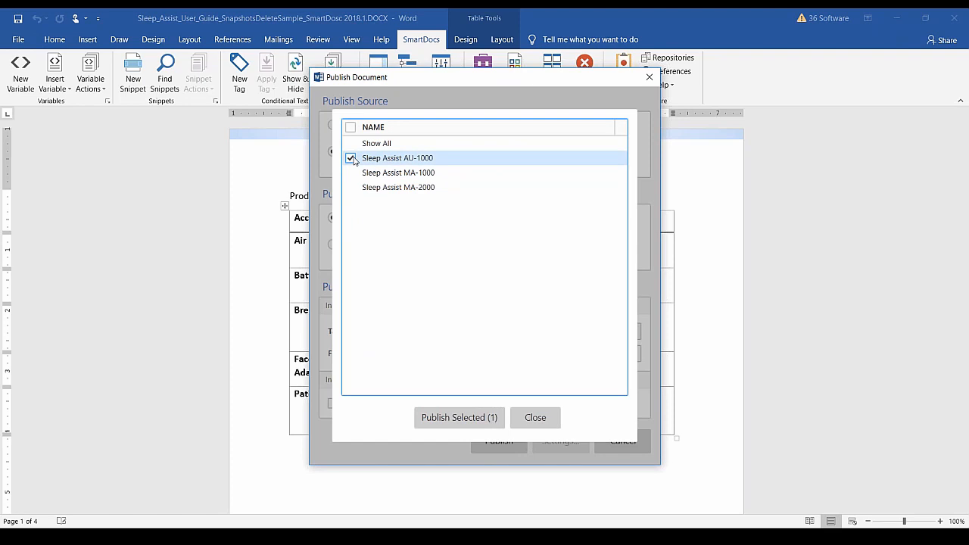
pyautogui.click(447, 420)
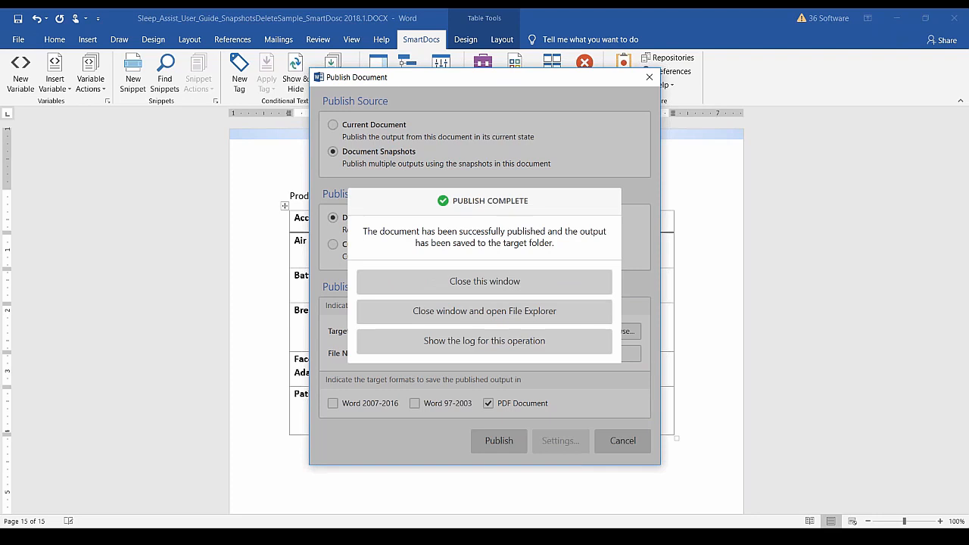
# Compare the AU-1000 PDF's Product Information Table with the Word guide, then close Acrobat.
pyautogui.click(432, 318)
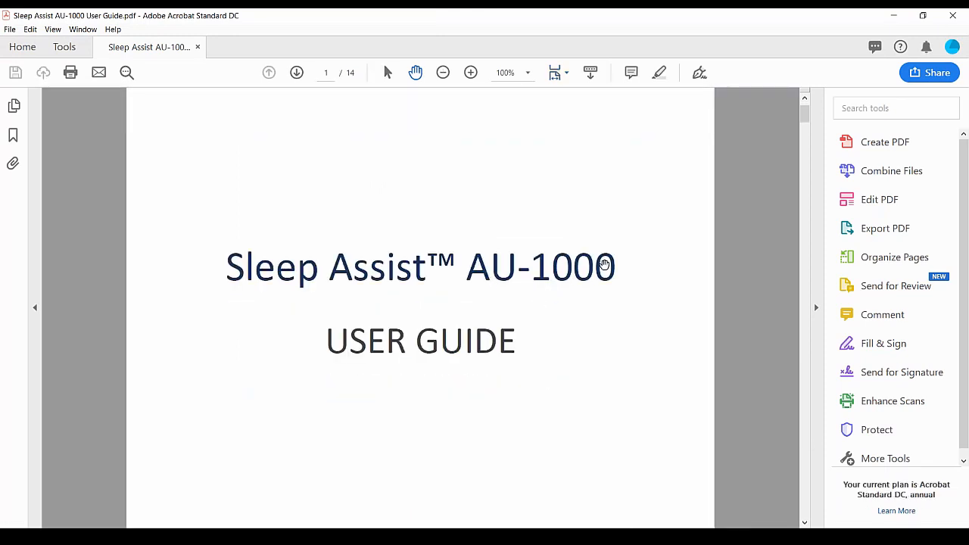
pyautogui.moveTo(804, 115); pyautogui.dragTo(795, 488)
pyautogui.scroll(-4, 689, 444)
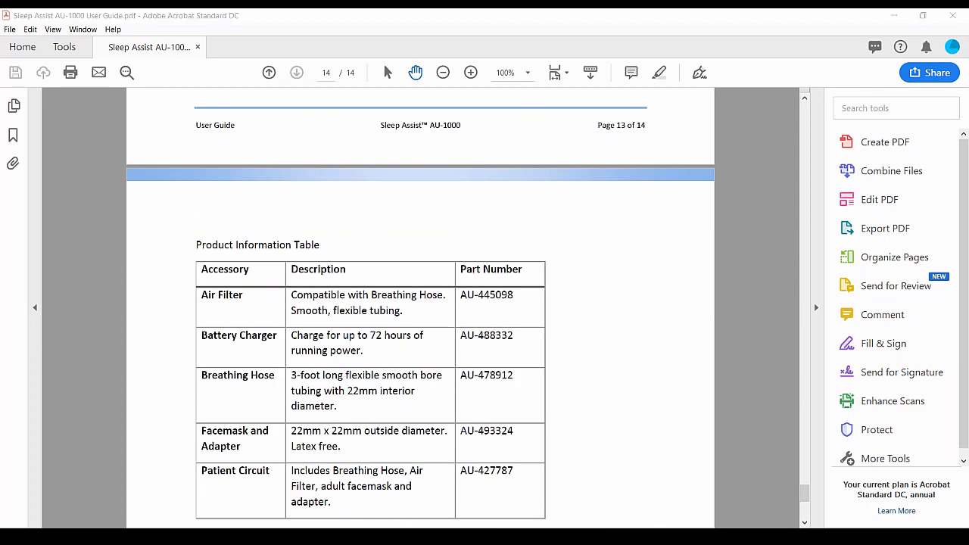
pyautogui.click(335, 484)
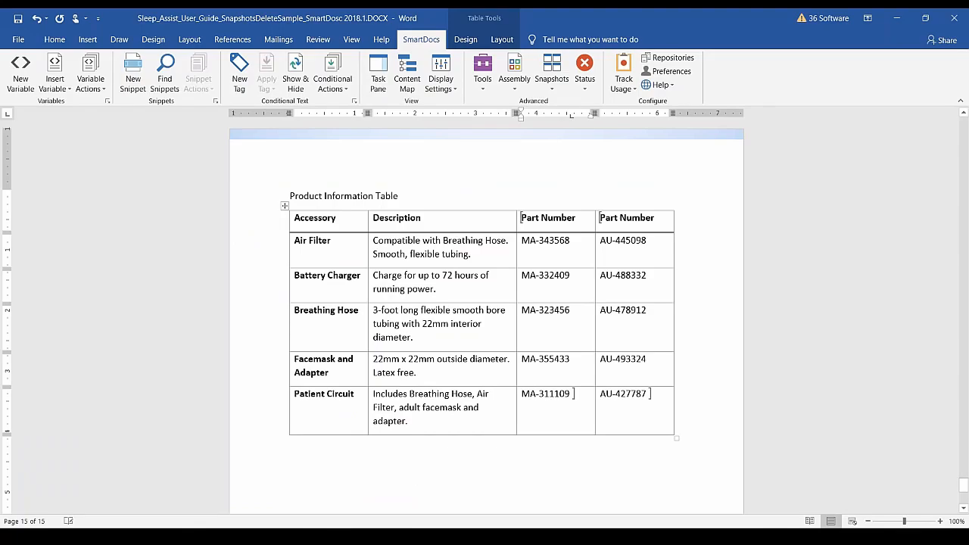
pyautogui.click(896, 18)
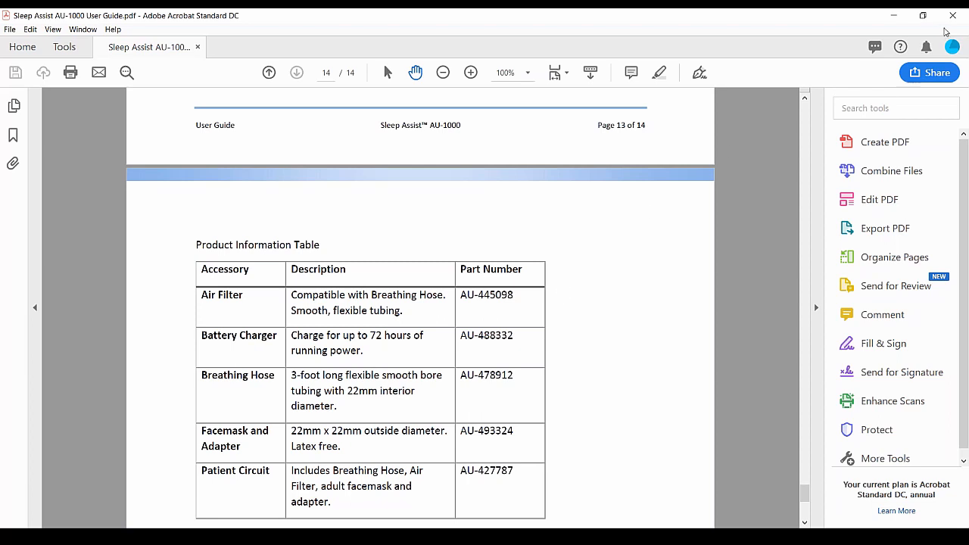
pyautogui.click(952, 16)
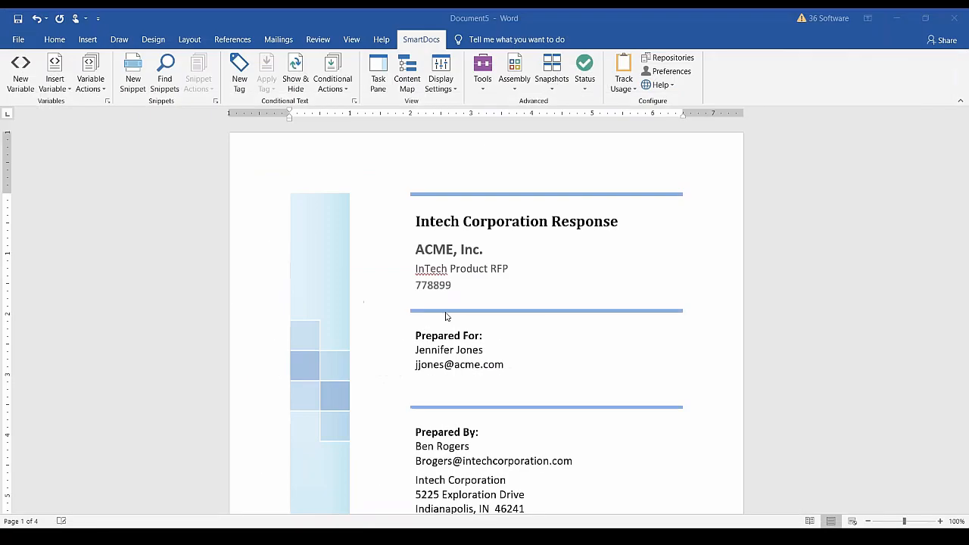
# Close the Sleep Assist user guide, discarding its changes.
pyautogui.moveTo(204, 523)
pyautogui.click(336, 481)
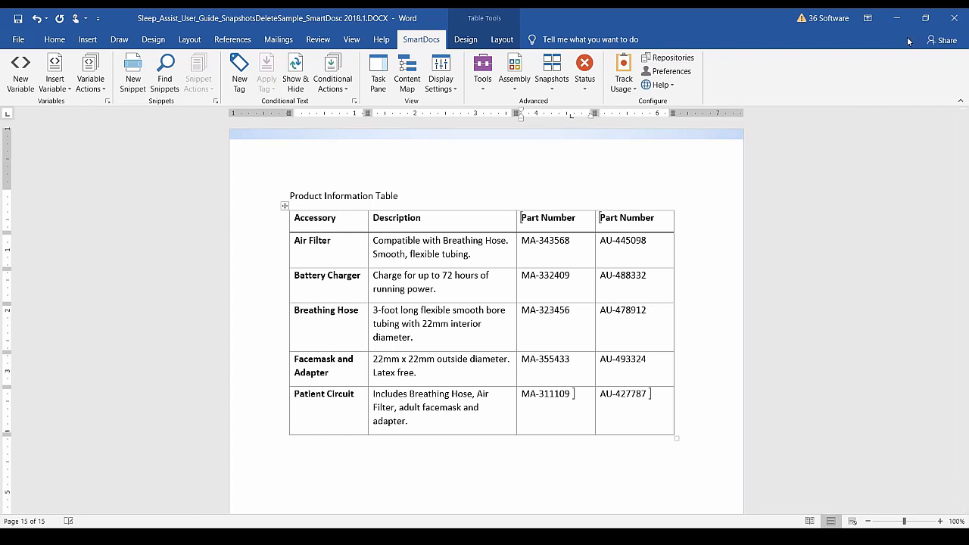
pyautogui.click(954, 29)
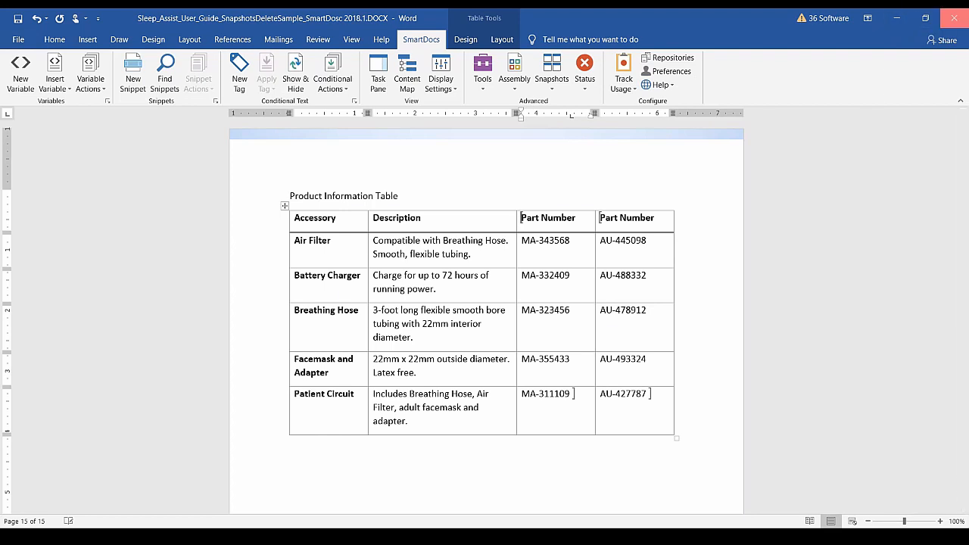
pyautogui.click(485, 304)
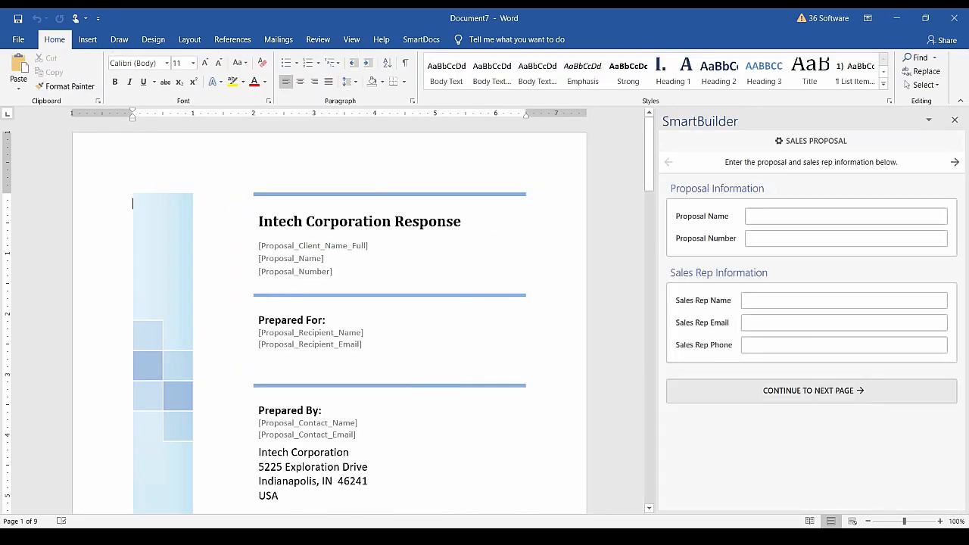
# Close Document5 without saving, then begin entering the Sales Rep Name in Document7.
pyautogui.click(203, 537)
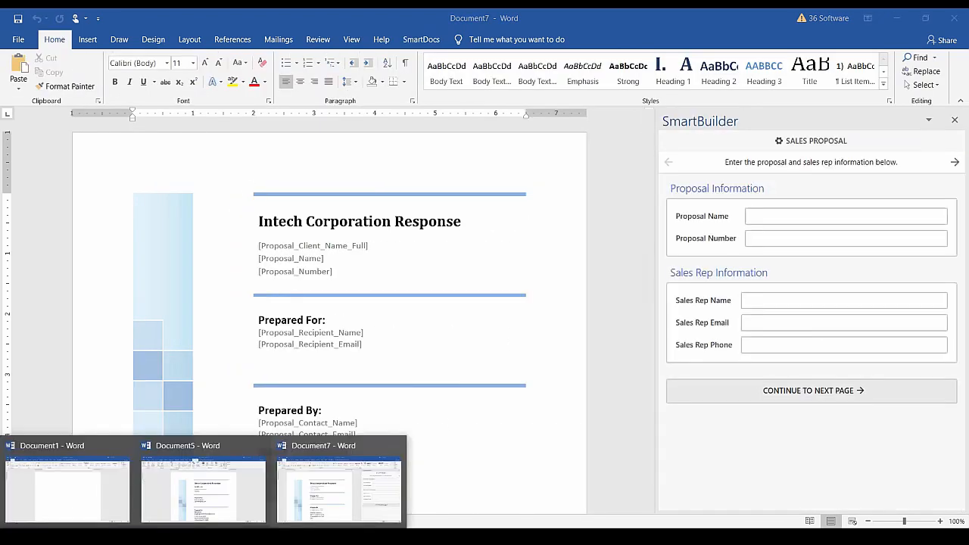
pyautogui.click(219, 517)
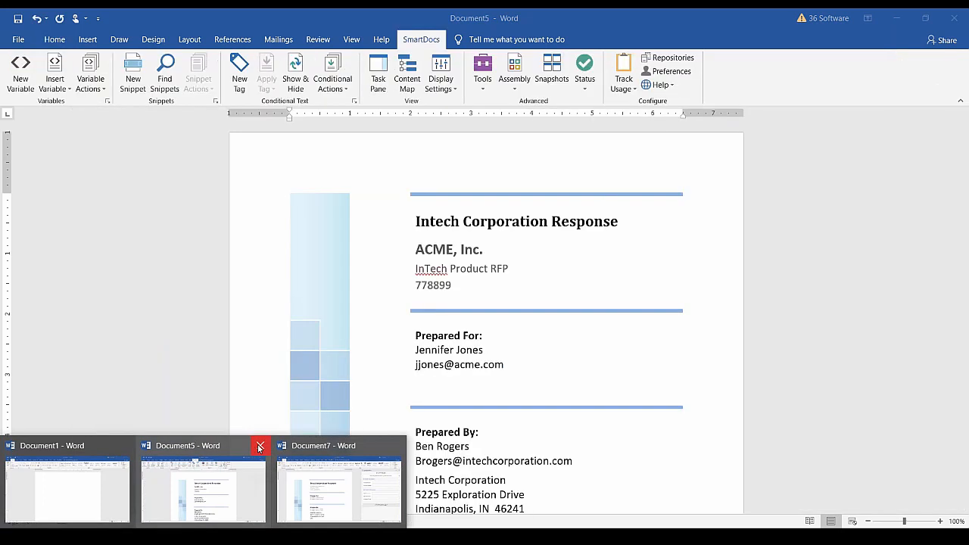
pyautogui.hotkey('ctrl', 'w')
pyautogui.click(480, 301)
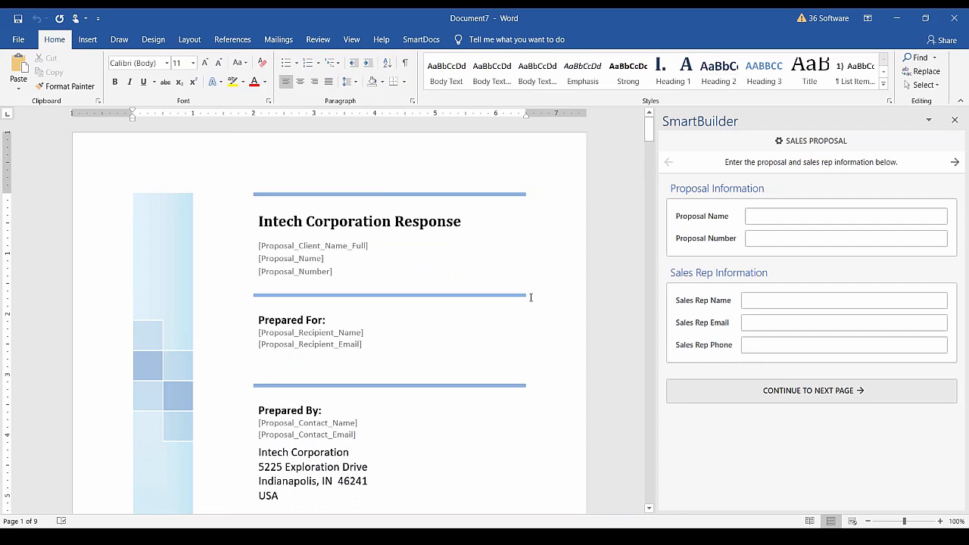
pyautogui.click(420, 44)
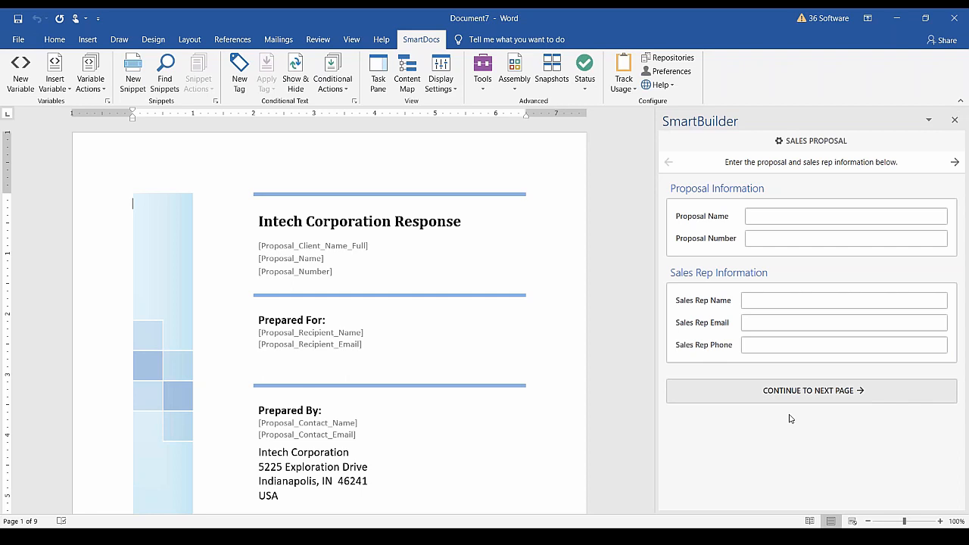
pyautogui.click(793, 301)
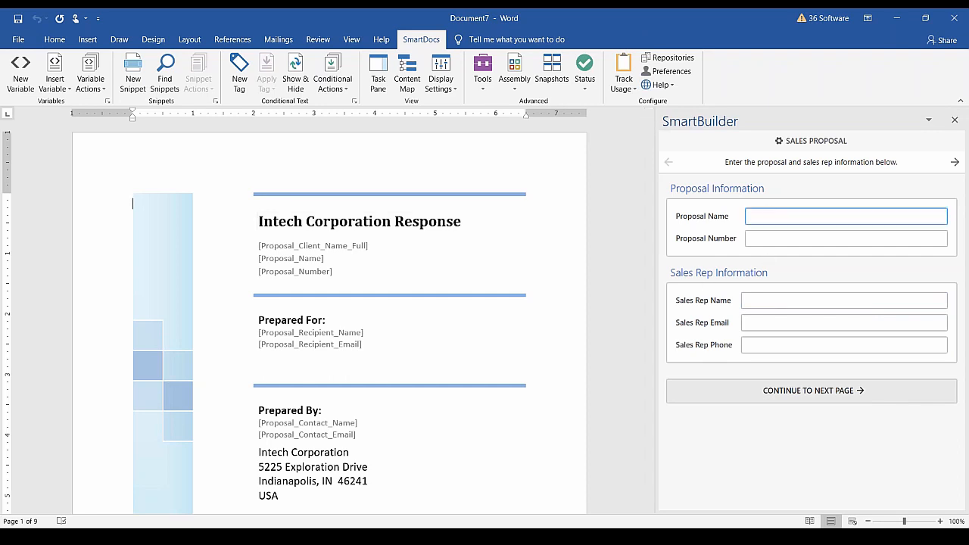
# Enter the proposal name 'RFP Intech' and proposal number 12345.
pyautogui.click(353, 535)
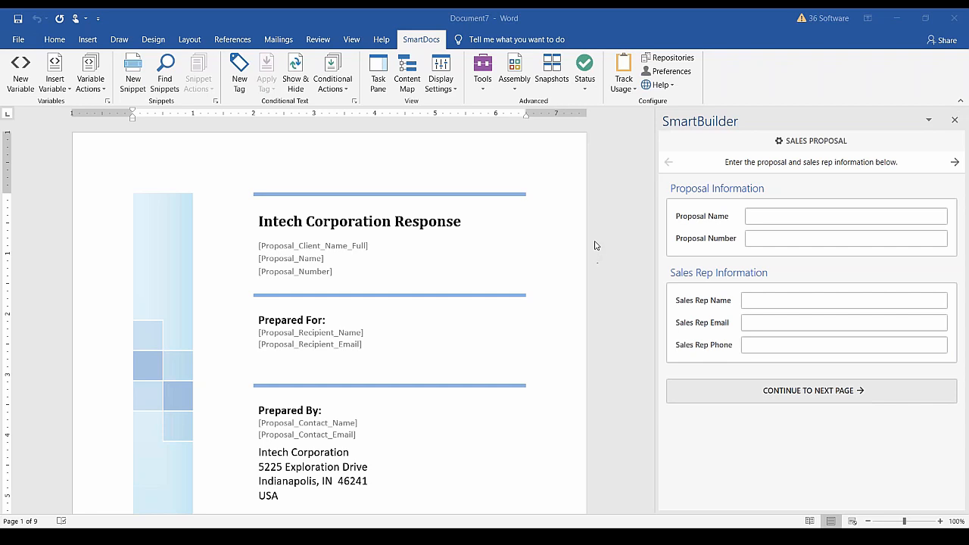
pyautogui.click(756, 214)
pyautogui.write('RFP Intech')
pyautogui.click(779, 237)
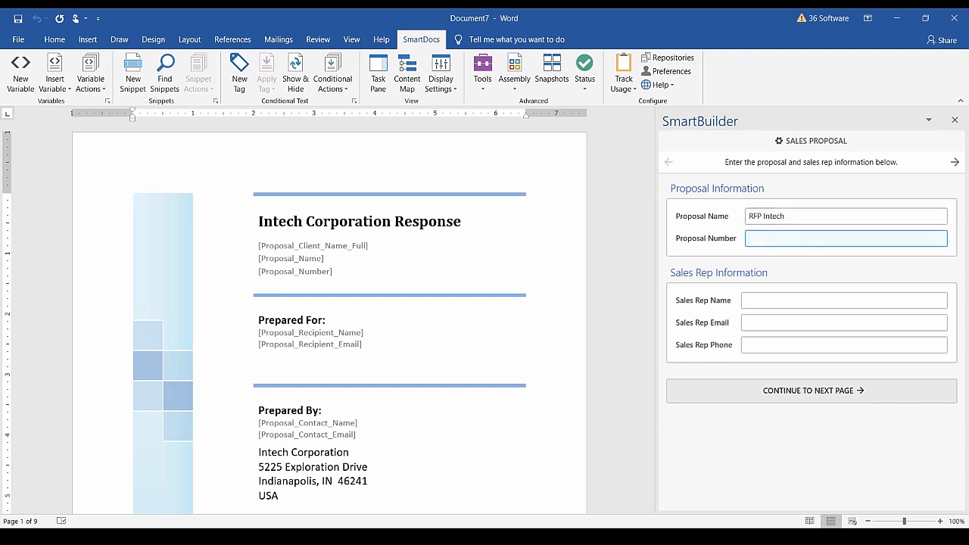
pyautogui.write('12345')
# Fill in the sales rep's name and e-mail address, then move to the phone field.
pyautogui.click(760, 303)
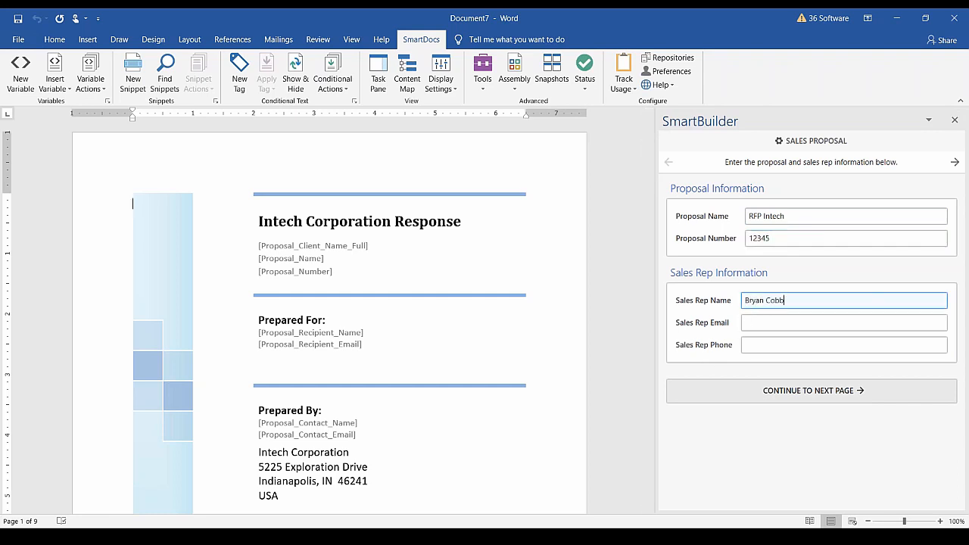
pyautogui.click(772, 327)
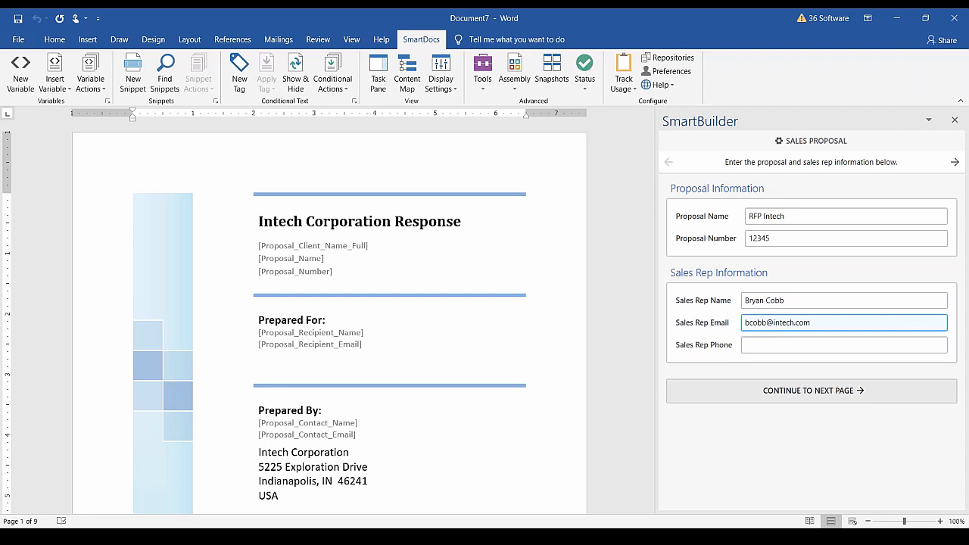
pyautogui.click(782, 348)
# Enter the sales rep's phone number, continue to the client page, then return to recheck the proposal number.
pyautogui.write('555-555-5555')
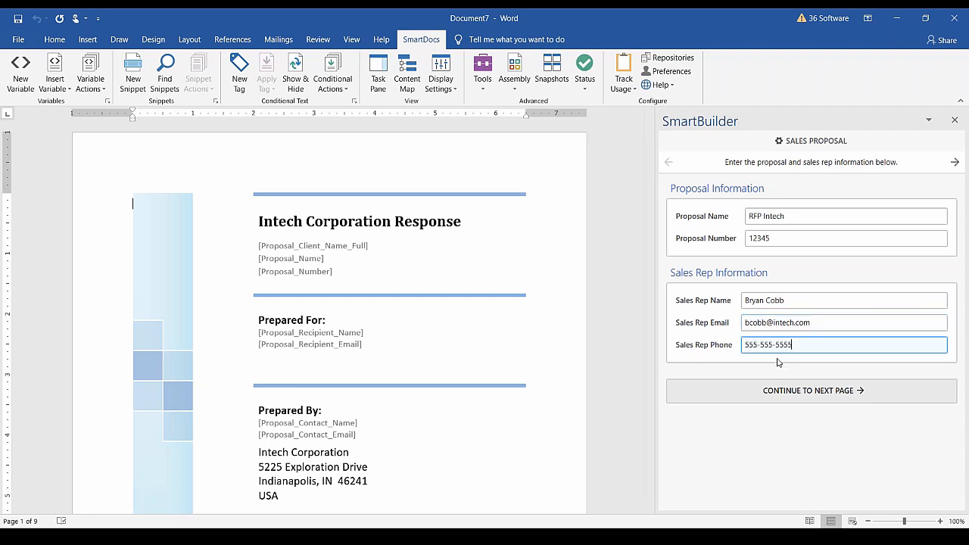
pyautogui.click(770, 399)
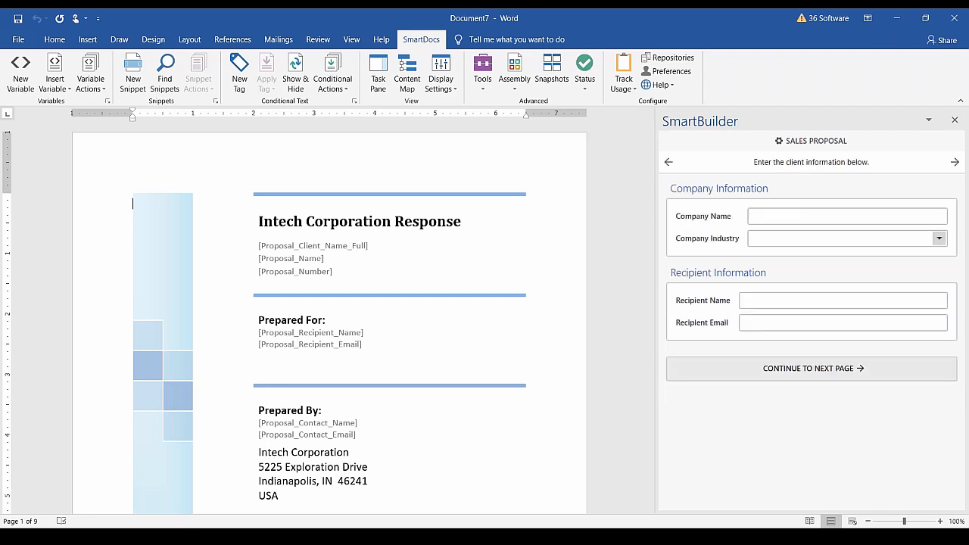
pyautogui.click(780, 220)
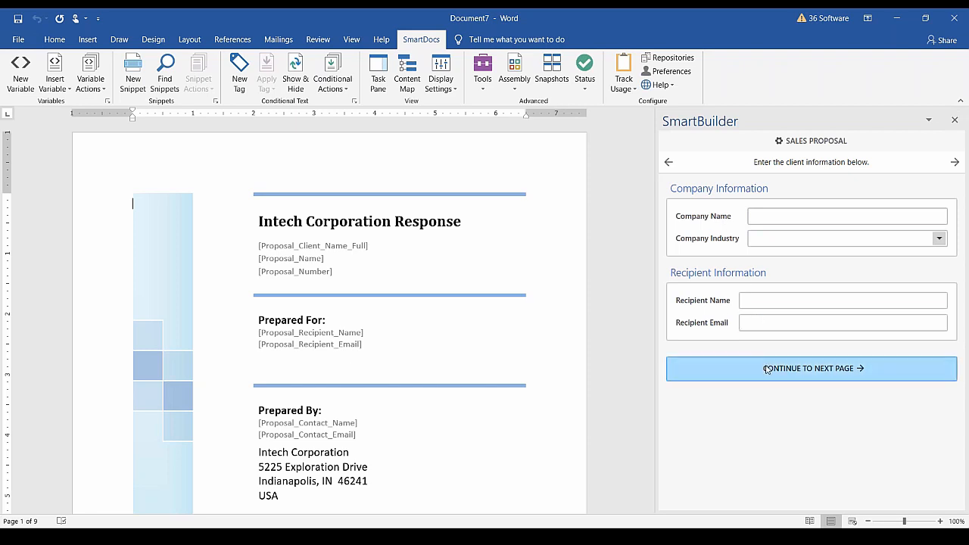
pyautogui.click(669, 163)
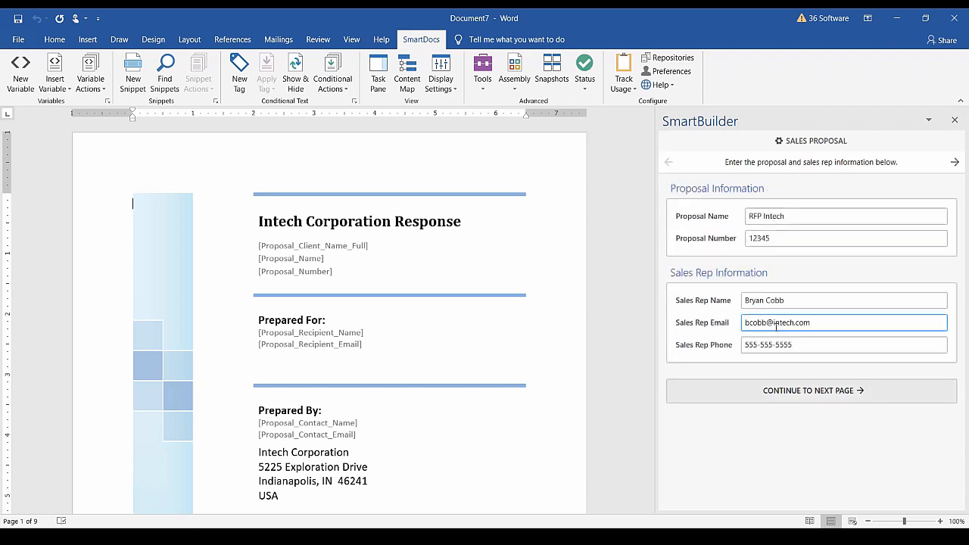
pyautogui.click(800, 238)
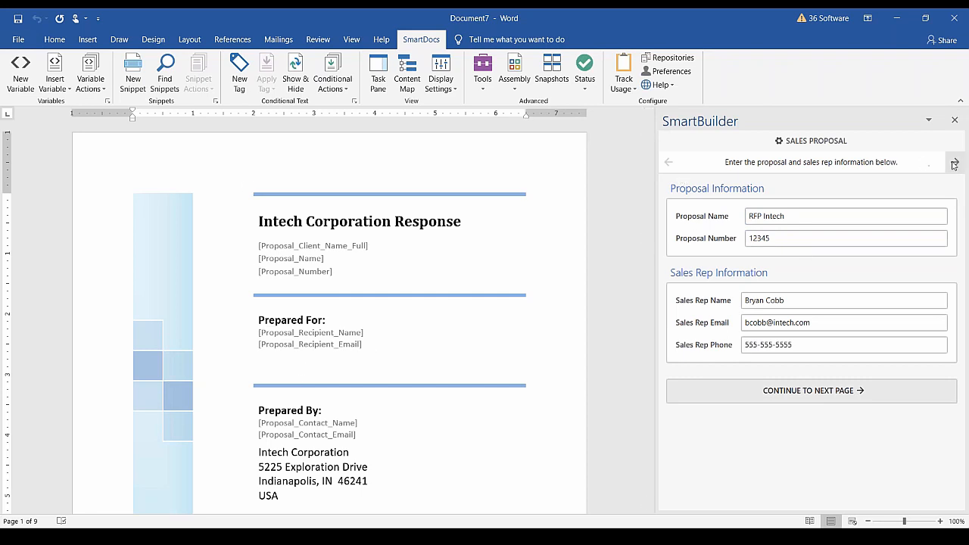
# Submit the proposal page and enter company name ACME with industry Government.
pyautogui.click(814, 392)
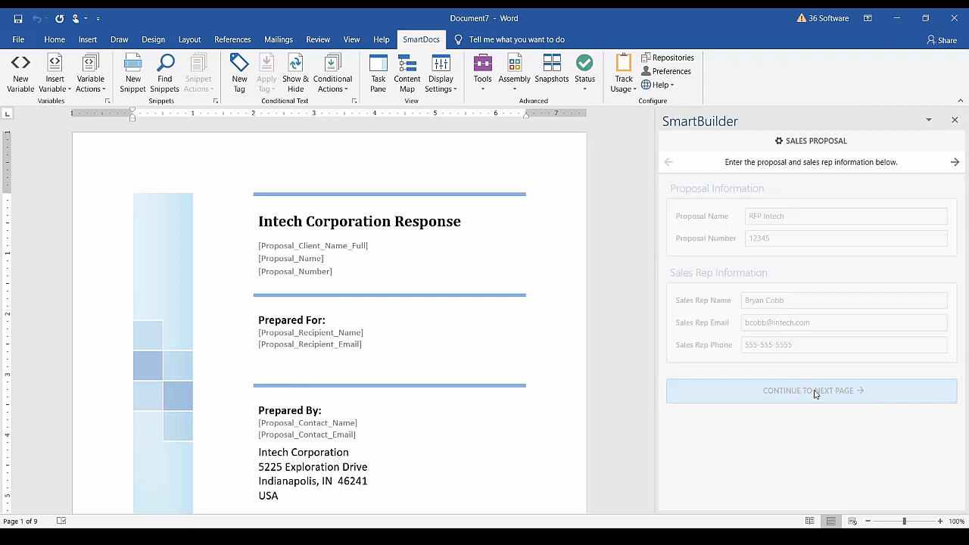
pyautogui.click(801, 370)
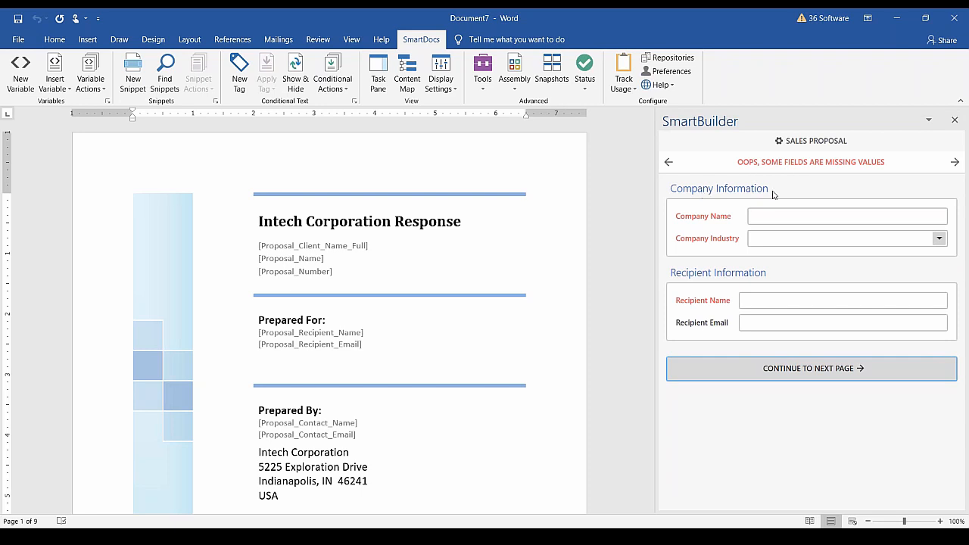
pyautogui.click(752, 217)
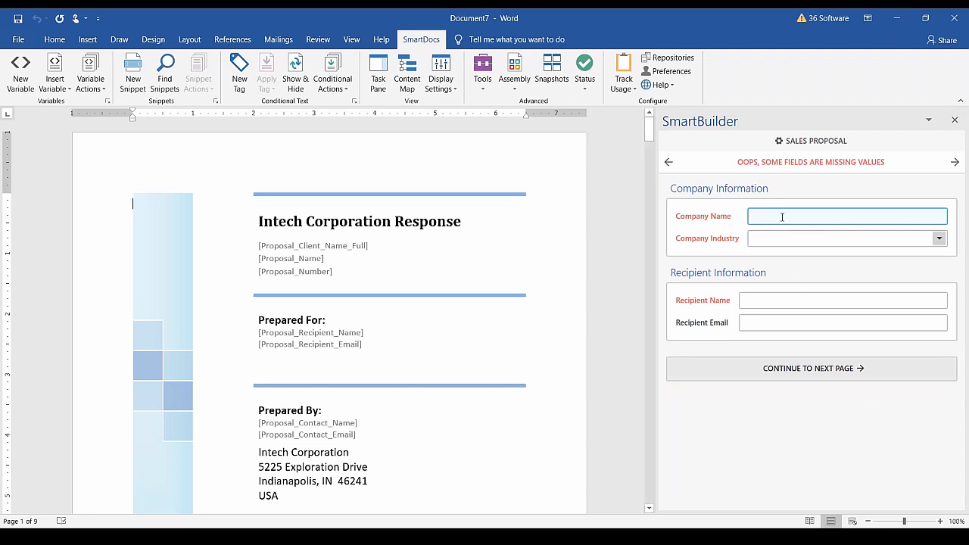
pyautogui.write('ACME')
pyautogui.click(771, 239)
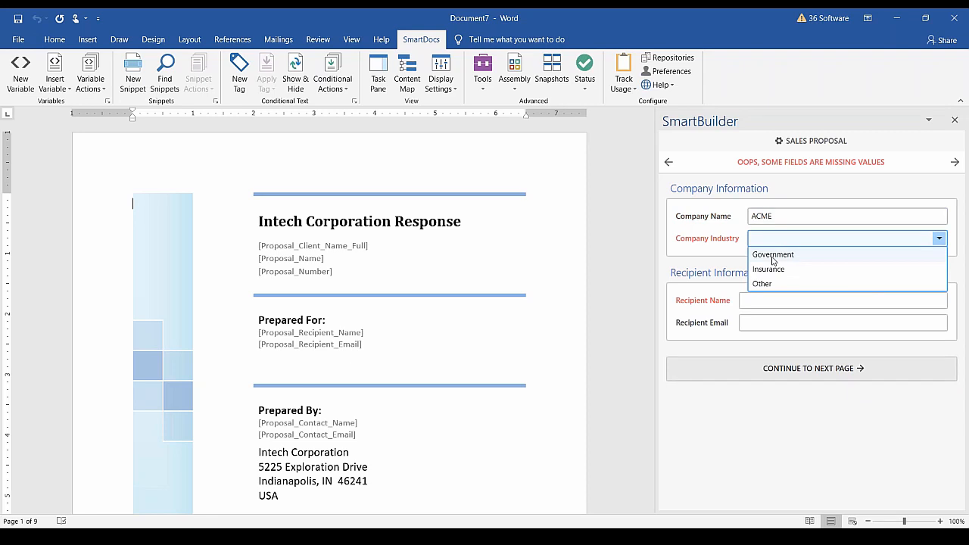
pyautogui.click(772, 255)
# Enter the recipient's name and continue to the hardware products question.
pyautogui.click(770, 300)
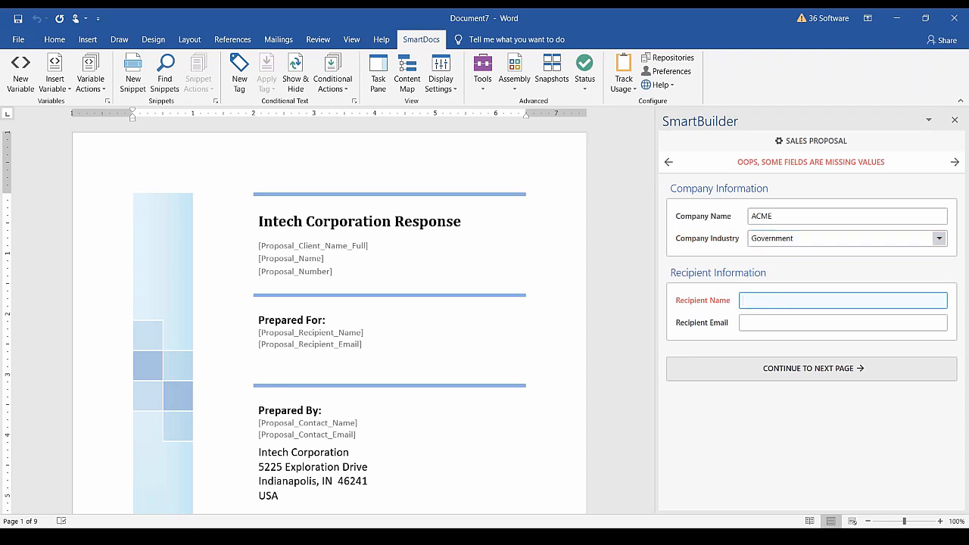
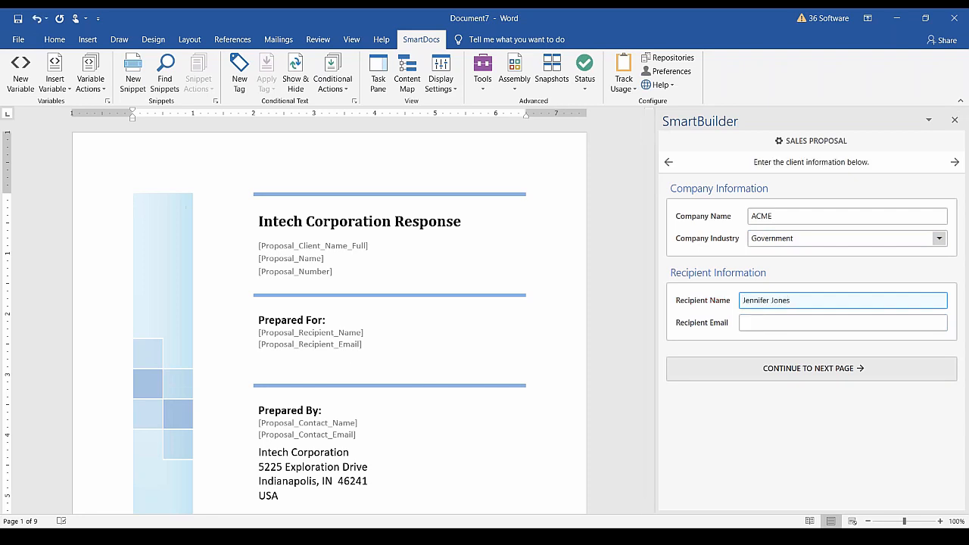
pyautogui.click(772, 322)
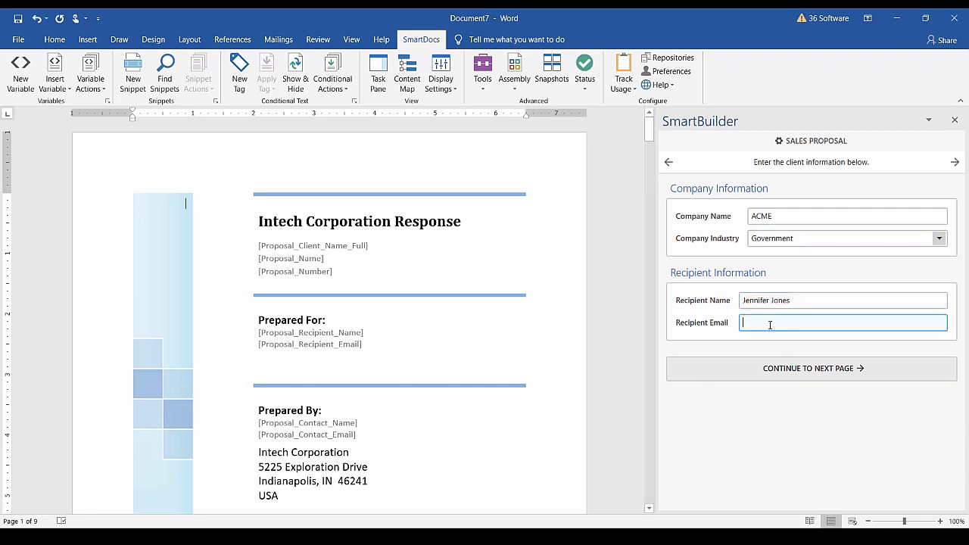
pyautogui.click(776, 368)
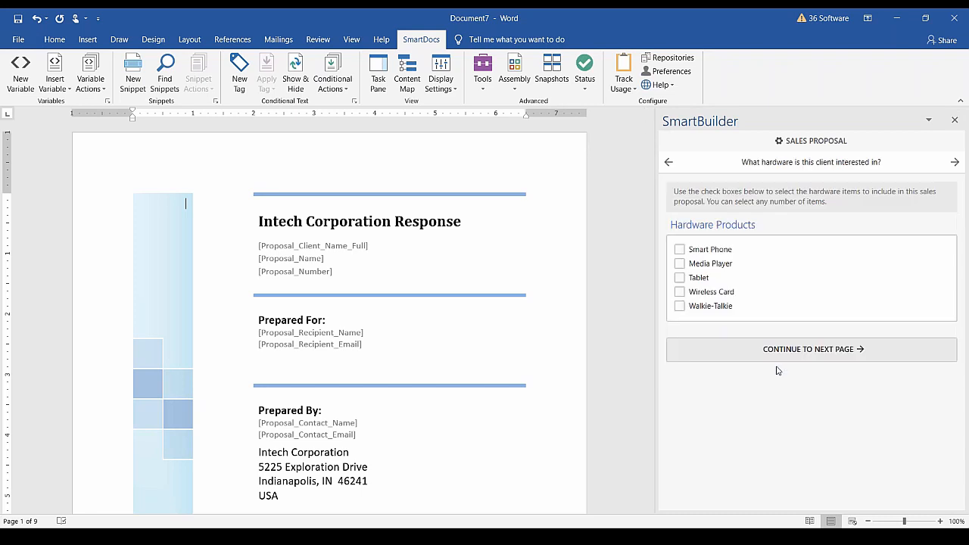
# Select Media Player, Tablet and Wireless Card as the client's hardware interests.
pyautogui.click(679, 264)
pyautogui.click(679, 278)
pyautogui.click(679, 291)
pyautogui.click(810, 352)
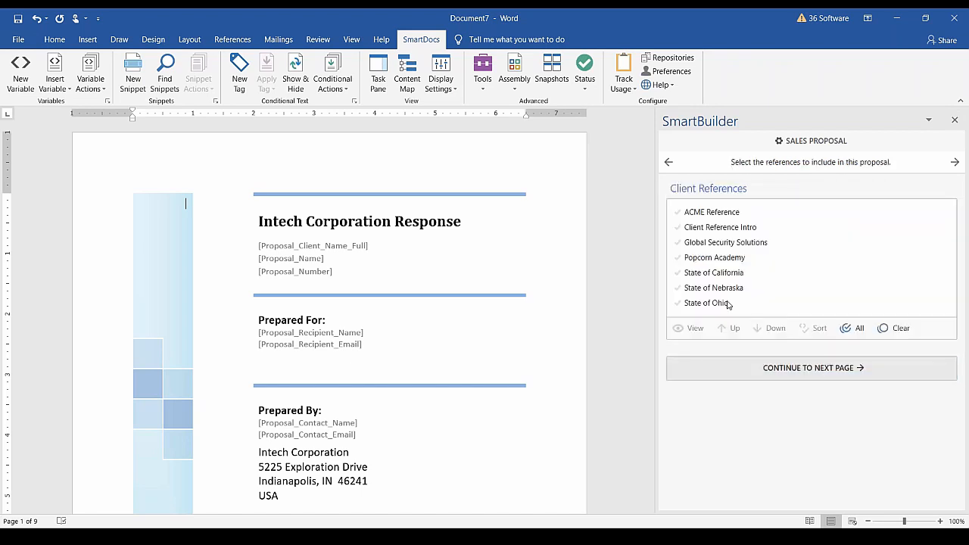
# Include the Global Security Solutions and State of California client references.
pyautogui.click(678, 243)
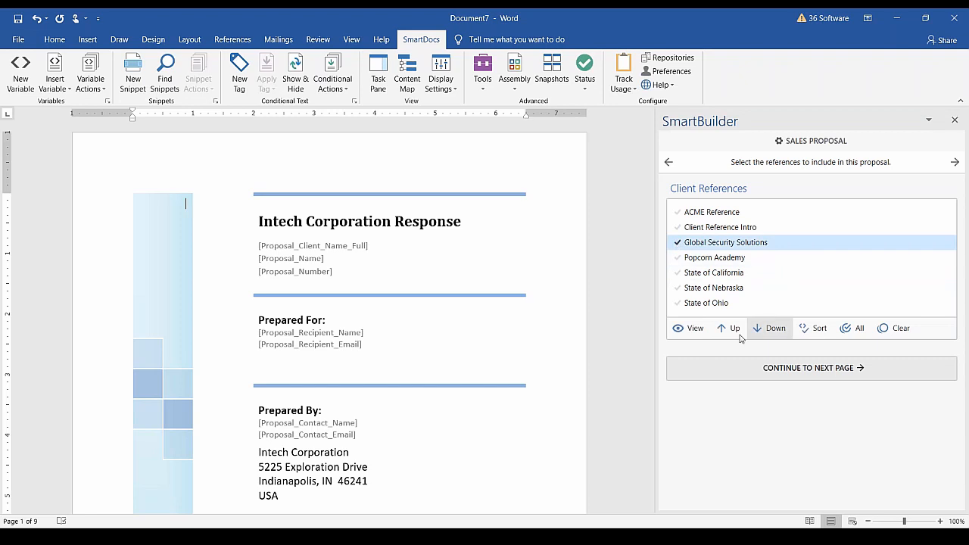
pyautogui.click(717, 303)
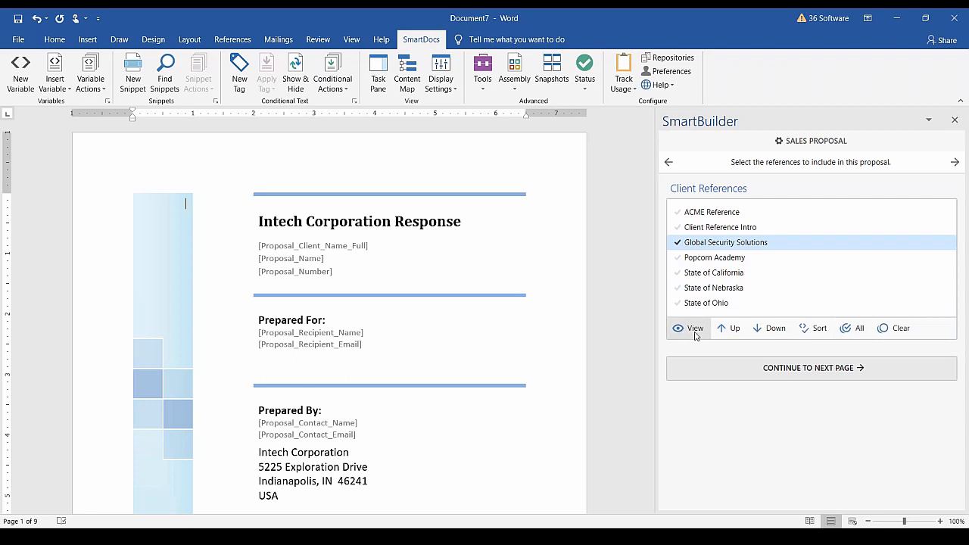
pyautogui.click(701, 273)
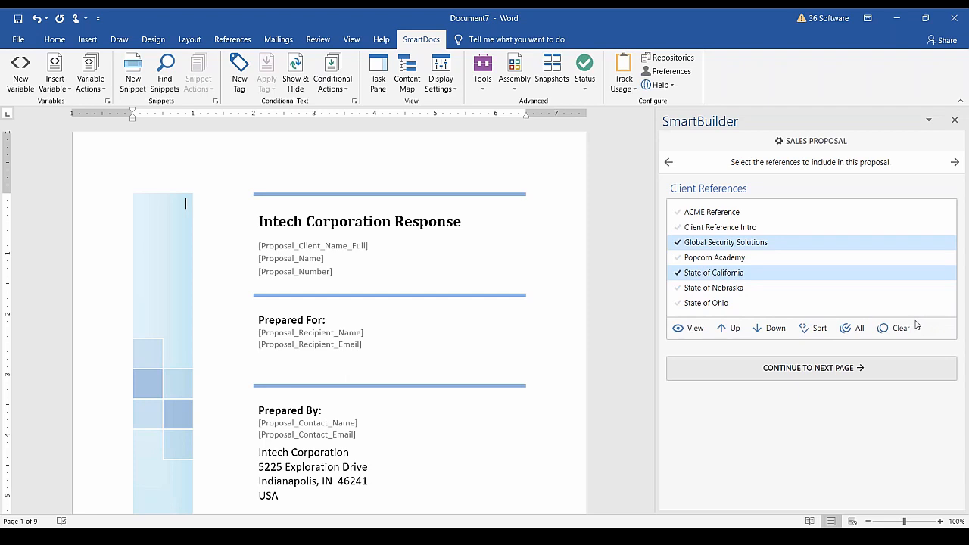
pyautogui.click(780, 368)
# Choose three staff profiles and execute the SmartBuilder.
pyautogui.click(712, 213)
pyautogui.click(704, 227)
pyautogui.click(688, 242)
pyautogui.click(800, 389)
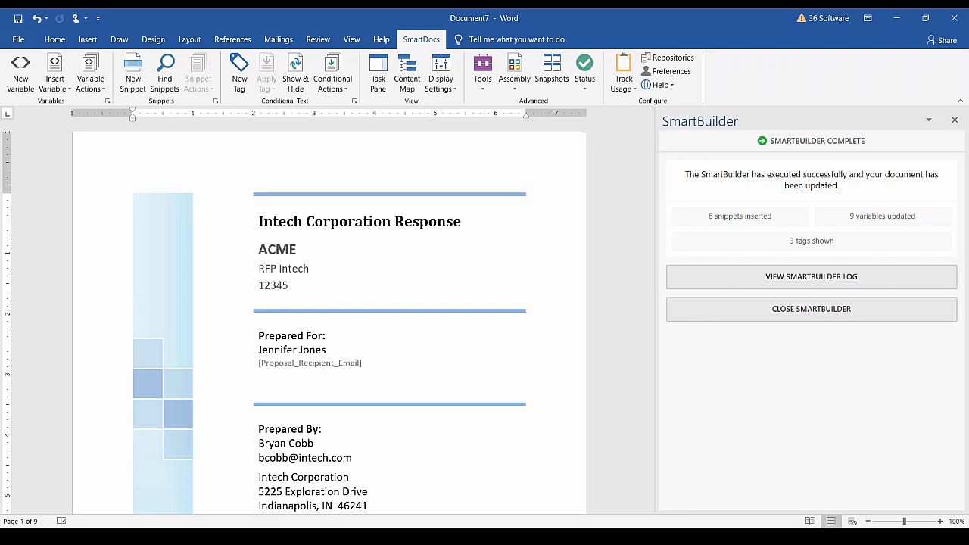
# Review the summary of 6 snippets, 9 variables and 3 tags, then close the SmartBuilder pane.
pyautogui.moveTo(753, 222)
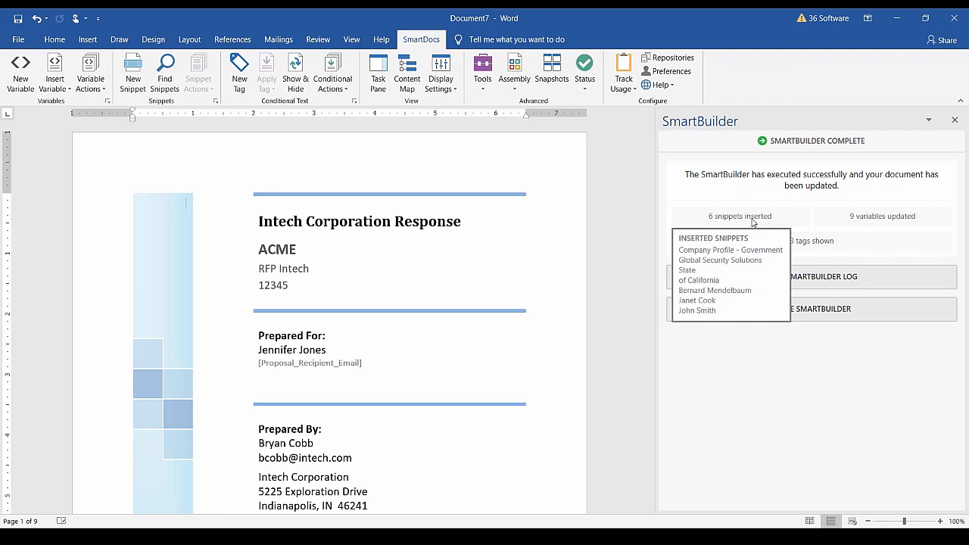
pyautogui.moveTo(783, 246)
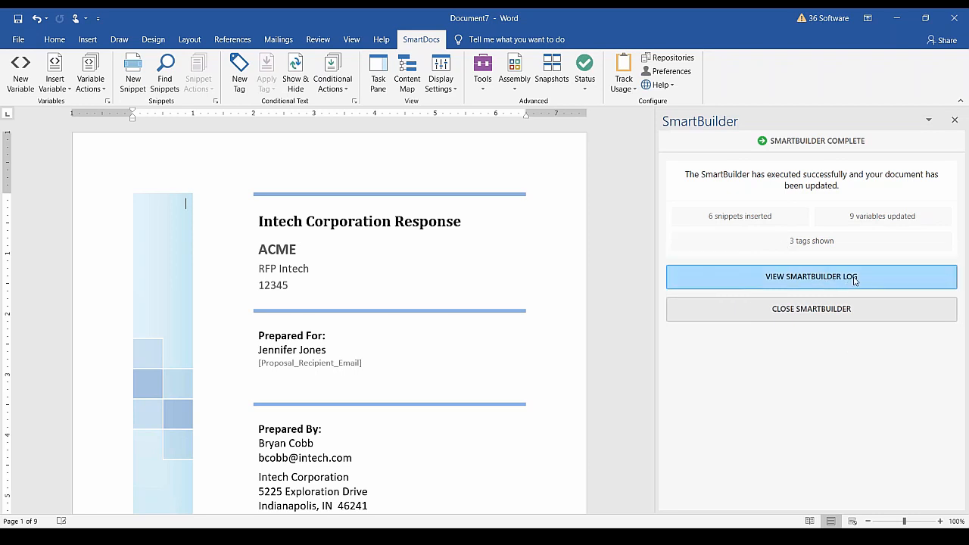
pyautogui.click(843, 310)
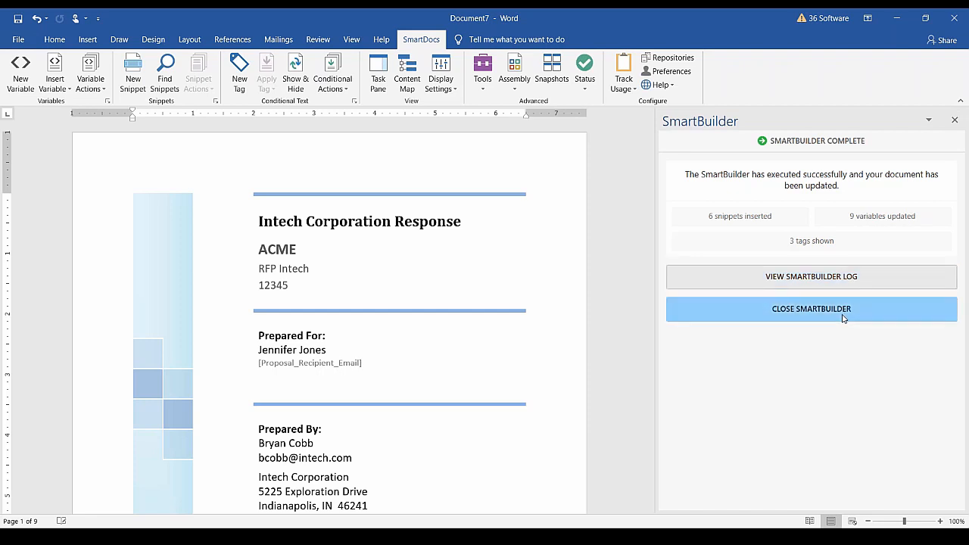
pyautogui.scroll(-15, 487, 314)
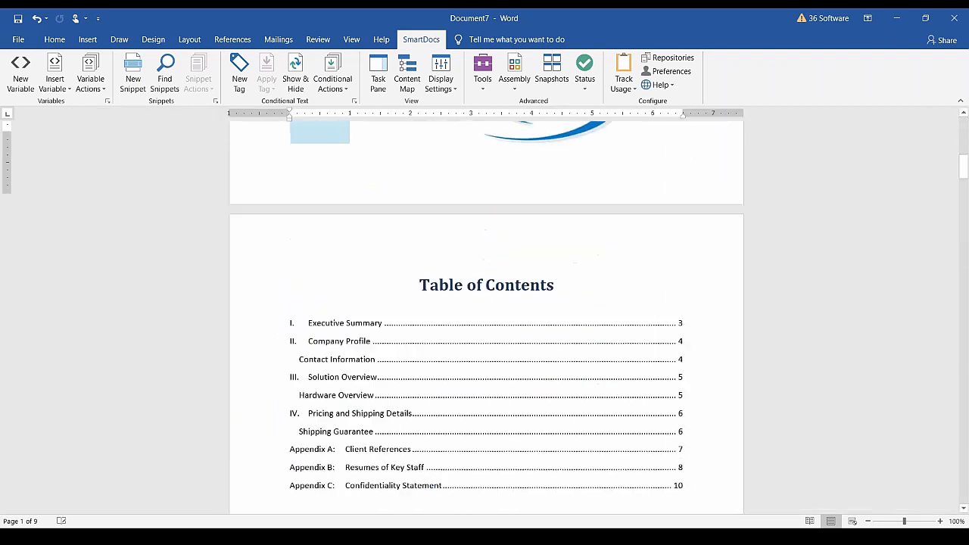
pyautogui.scroll(3, 486, 314)
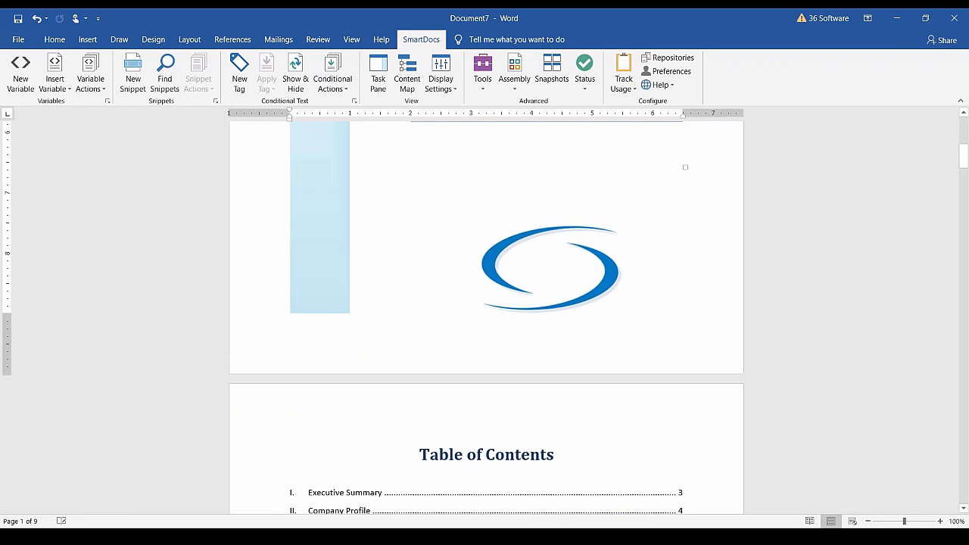
pyautogui.scroll(5, 486, 314)
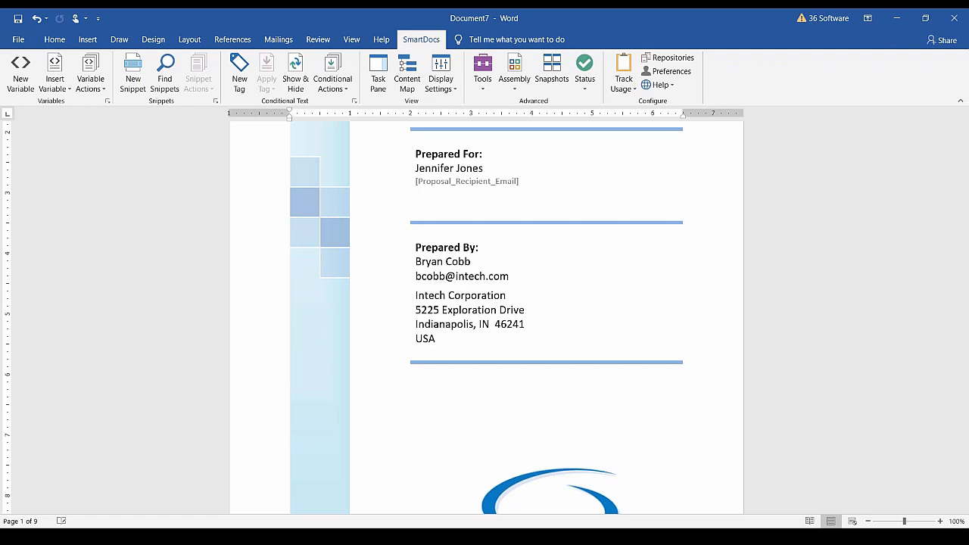
# Close Document7 without saving and close the extra Word window, leaving the Intech template.
pyautogui.click(955, 24)
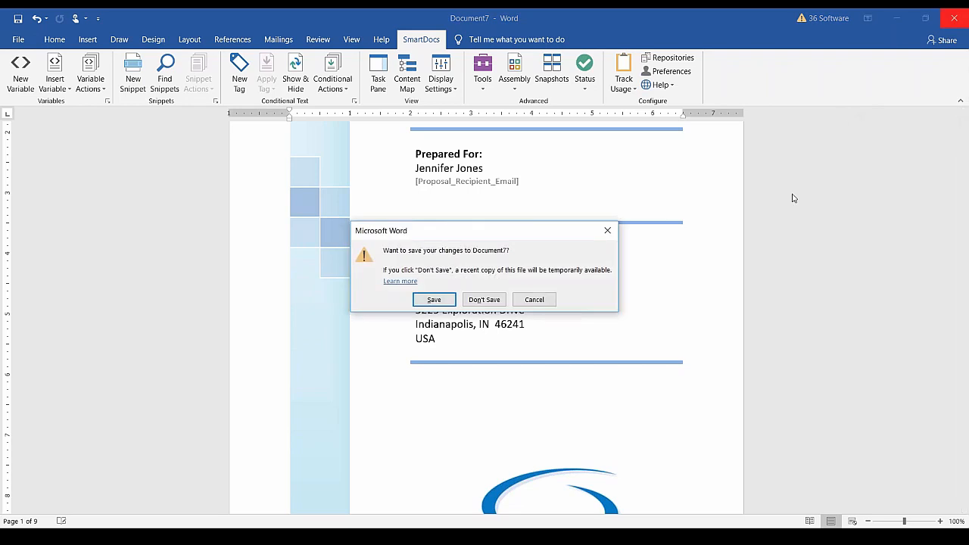
pyautogui.click(484, 300)
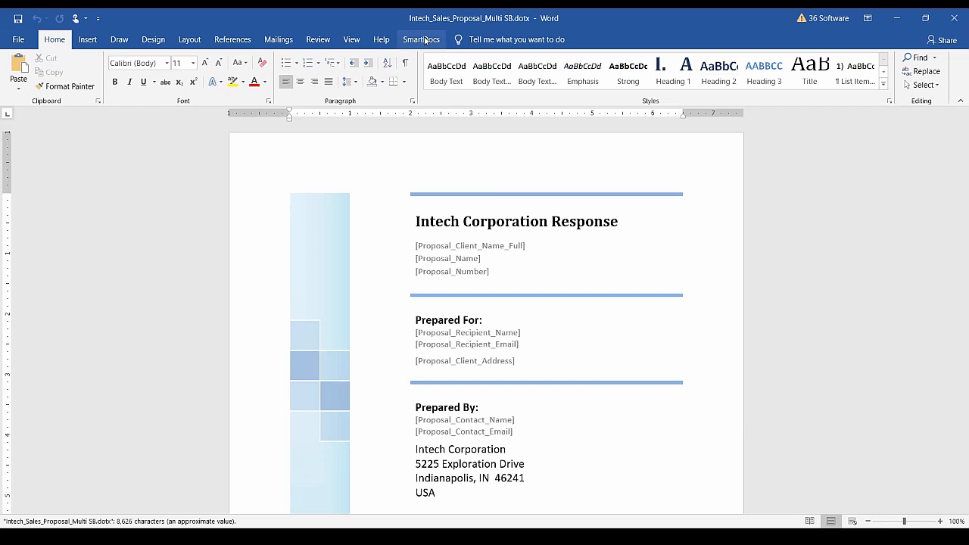
pyautogui.click(423, 41)
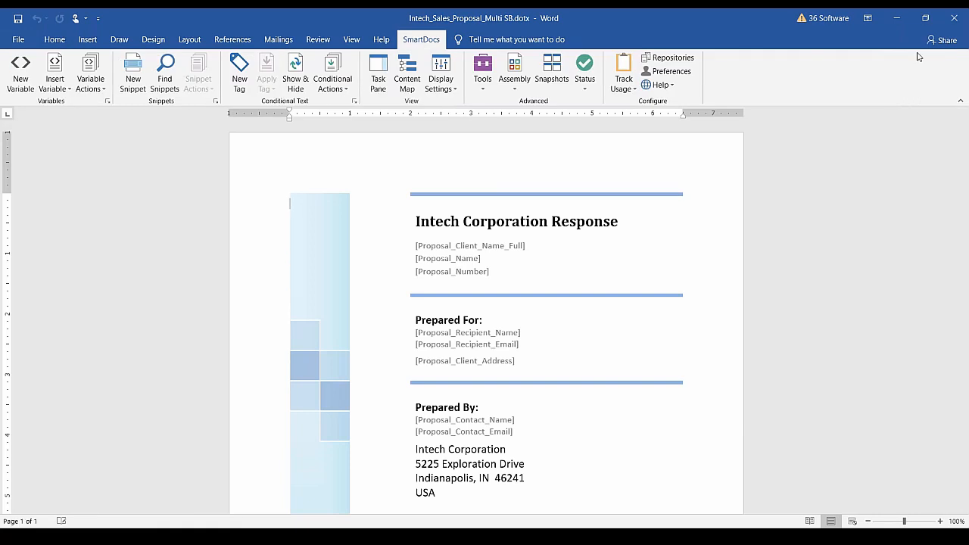
pyautogui.click(953, 23)
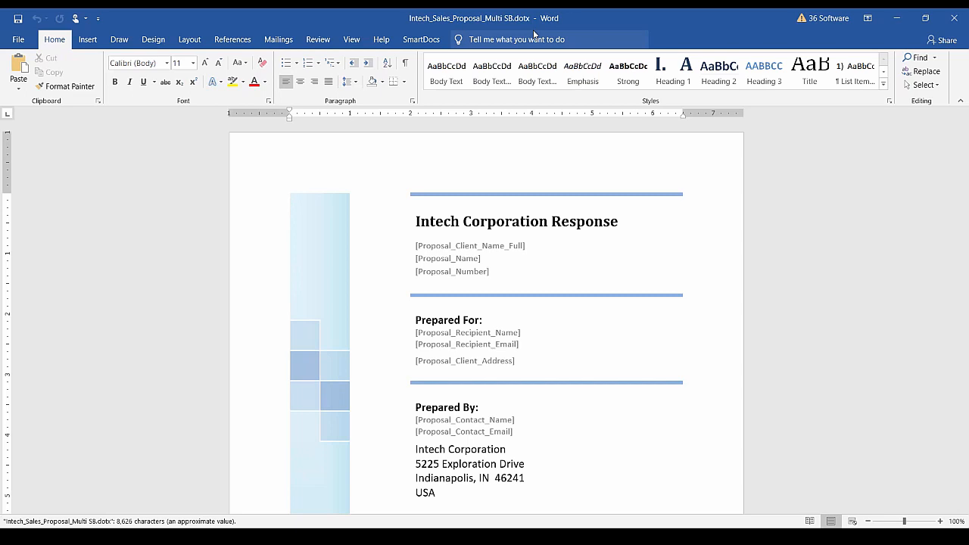
# Open SmartDocs Assembly > Manage and tick Proposal Summary Information in the SmartBuilders list.
pyautogui.click(420, 41)
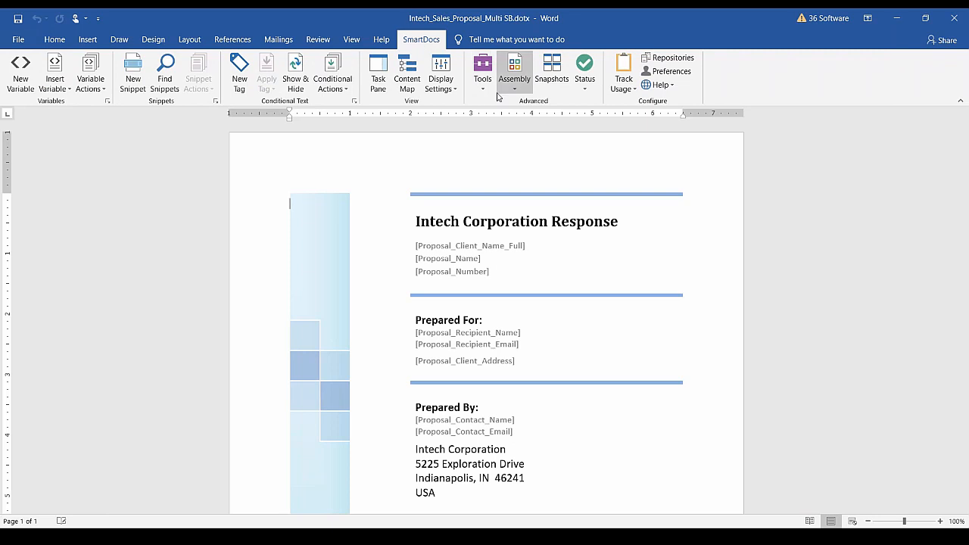
pyautogui.click(522, 89)
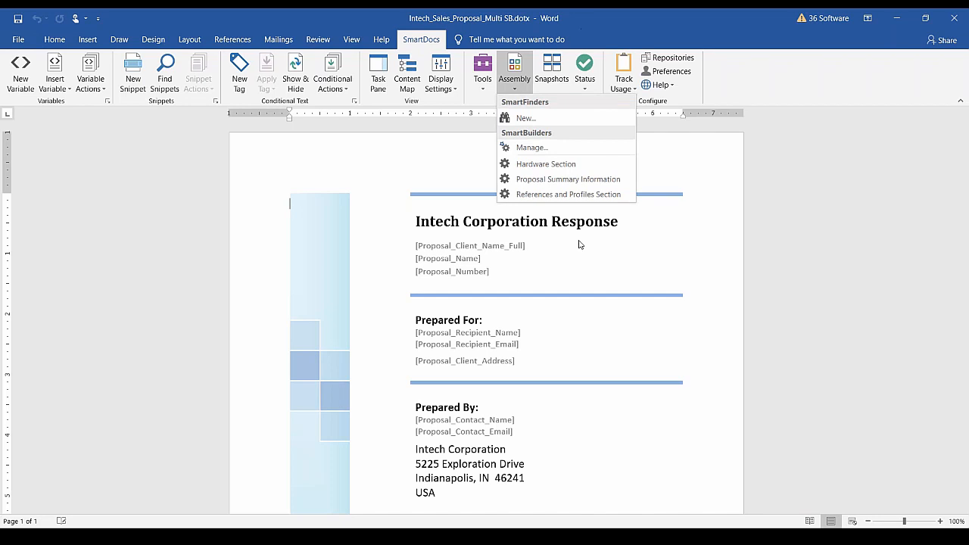
pyautogui.click(552, 150)
pyautogui.moveTo(529, 125); pyautogui.dragTo(480, 109)
pyautogui.click(258, 175)
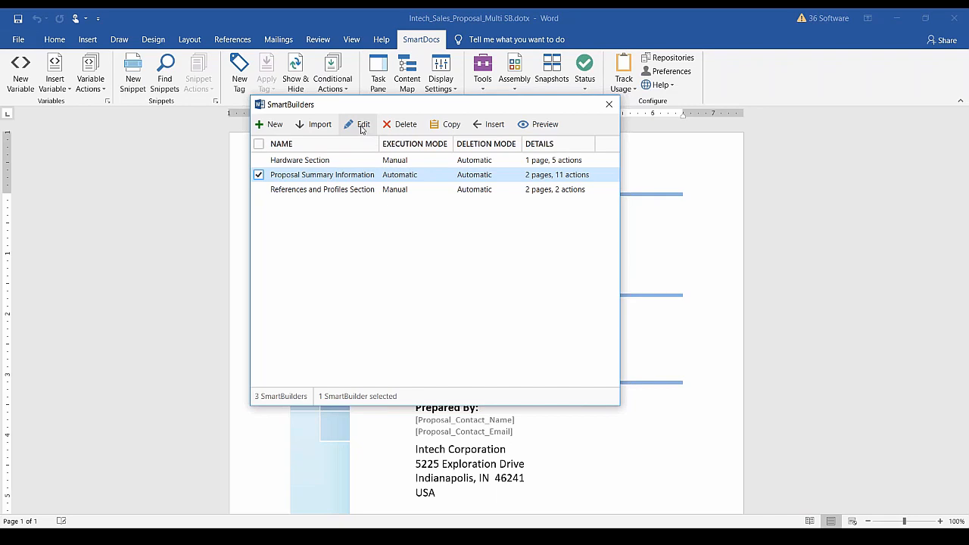
# Edit Proposal Summary Information and expand its Proposal, Sales Rep and Client Information groups.
pyautogui.click(361, 127)
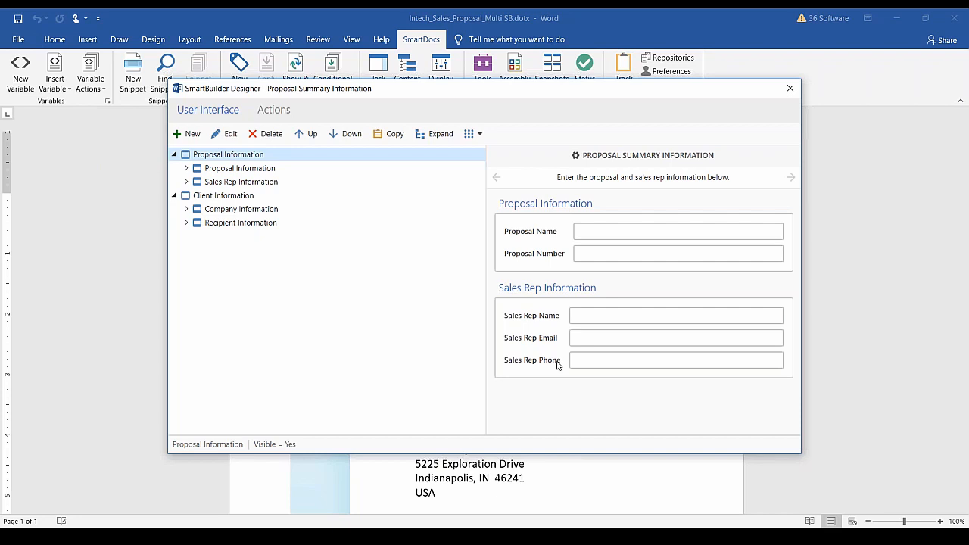
pyautogui.click(185, 168)
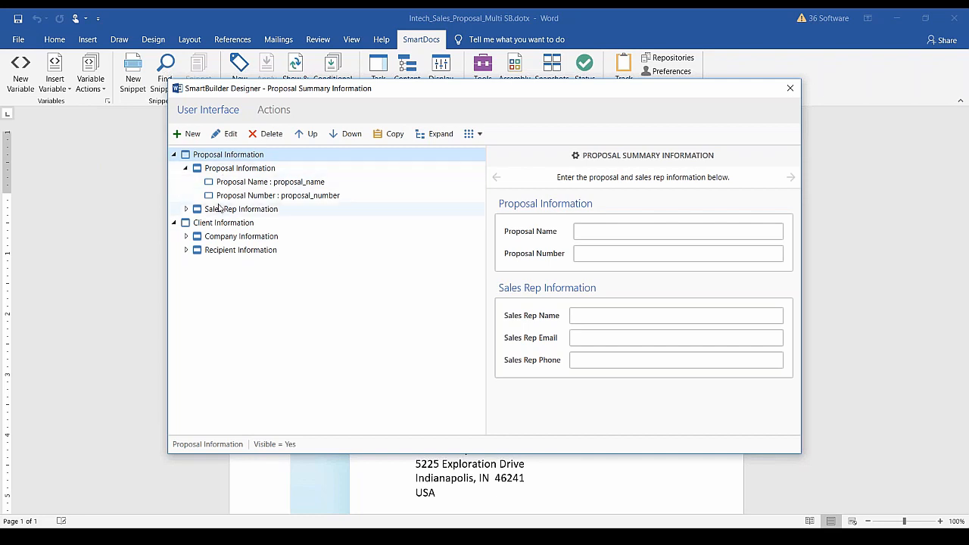
pyautogui.click(185, 209)
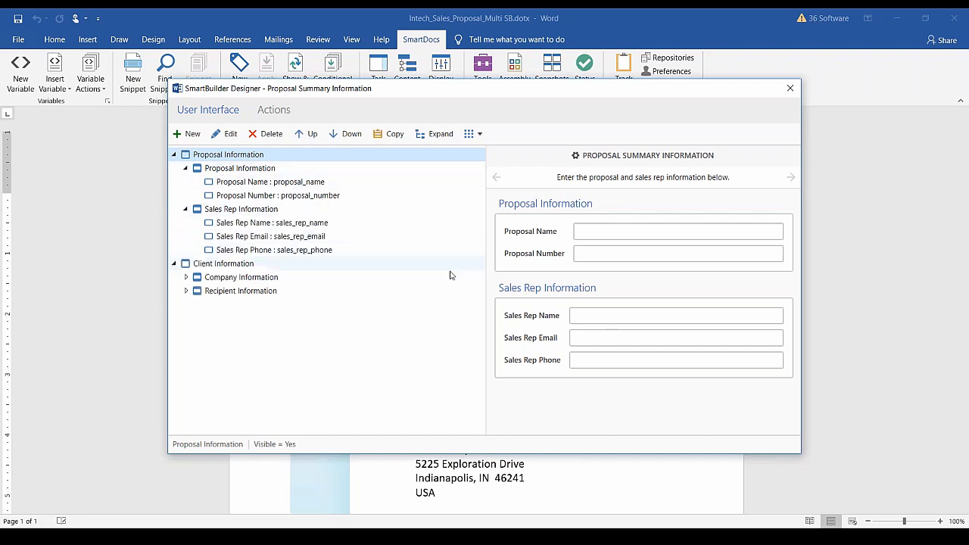
pyautogui.click(198, 269)
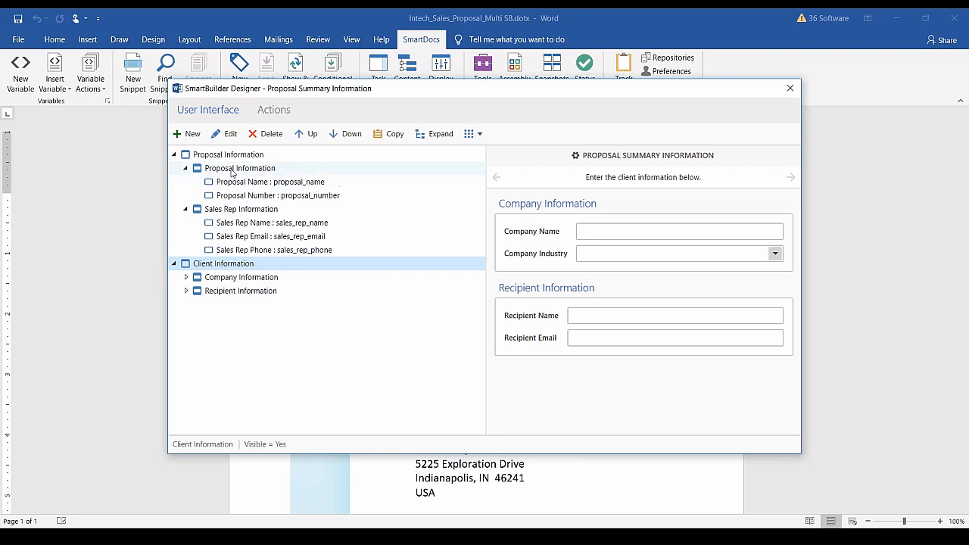
pyautogui.click(225, 170)
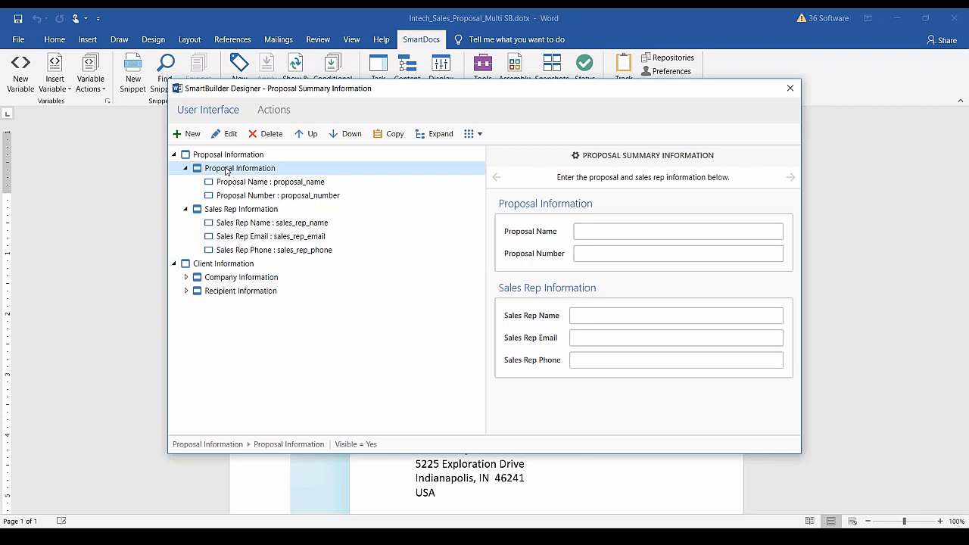
# Preview the whole SmartBuilder and advance to the client information page.
pyautogui.click(475, 135)
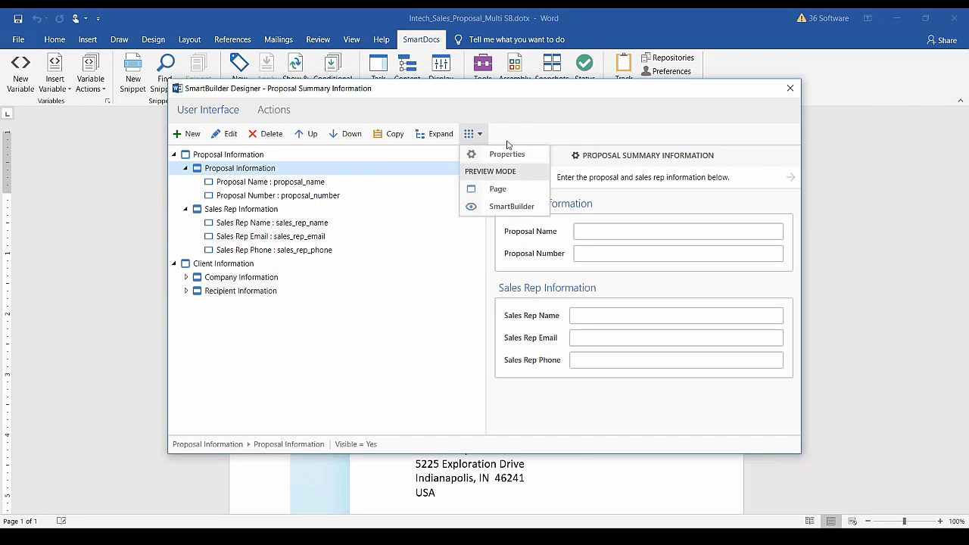
pyautogui.click(512, 207)
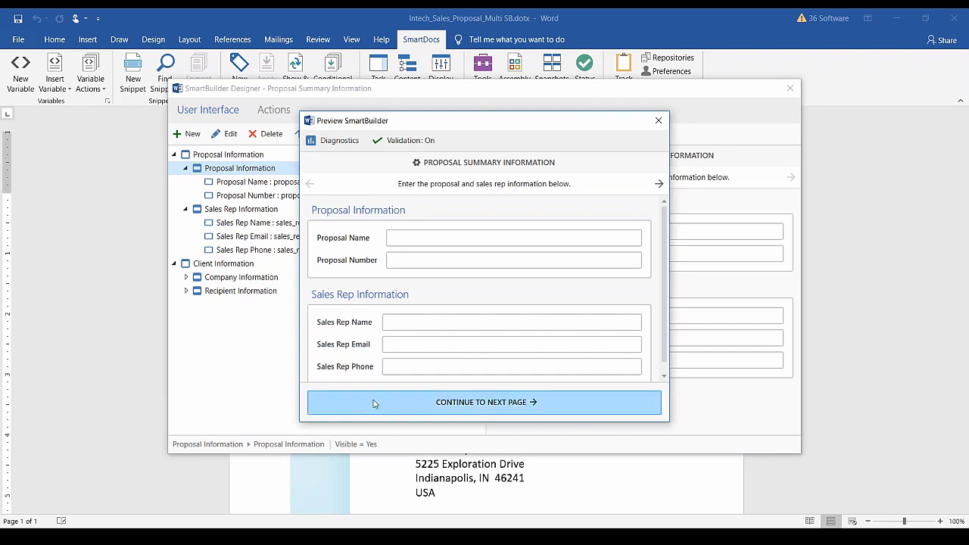
pyautogui.click(447, 405)
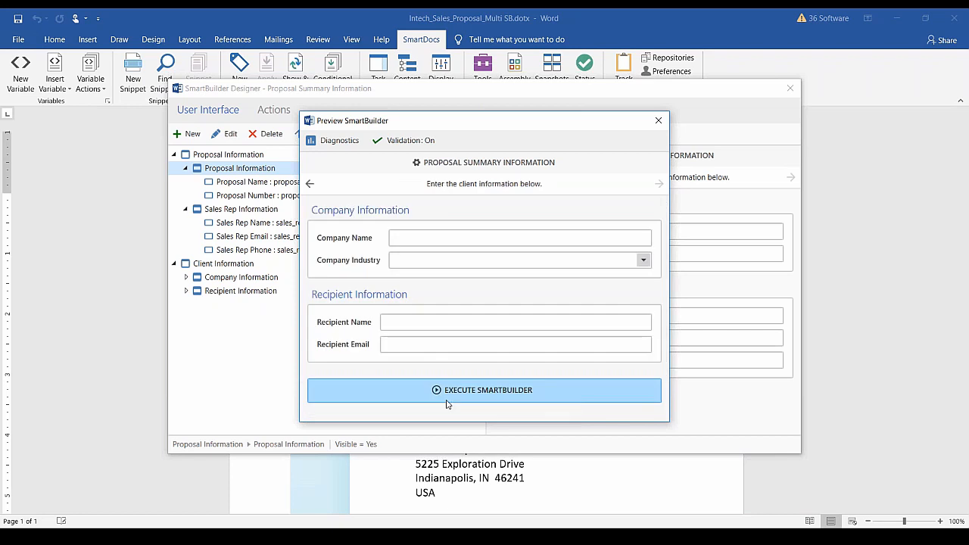
# Move back and forth between preview pages, ending on the proposal and sales rep page with validation on.
pyautogui.click(310, 185)
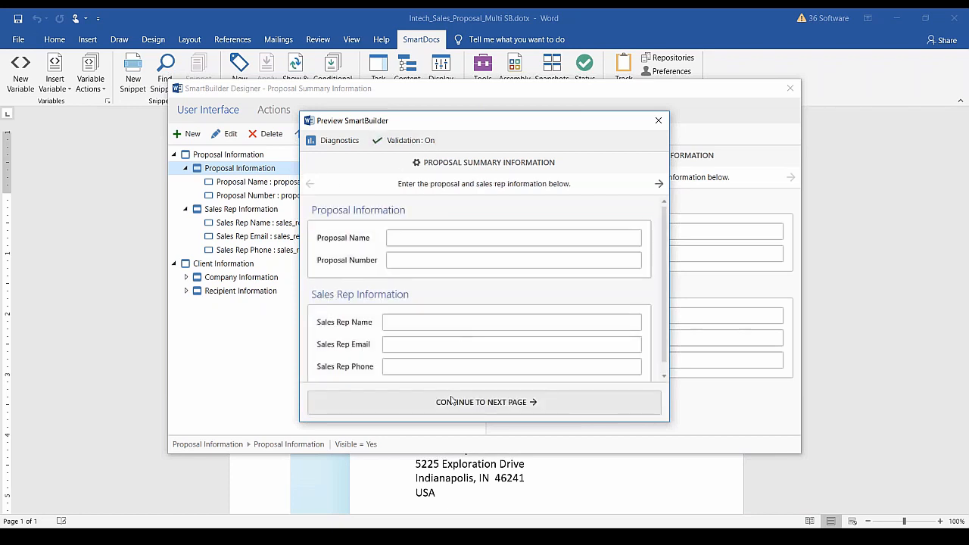
pyautogui.click(439, 260)
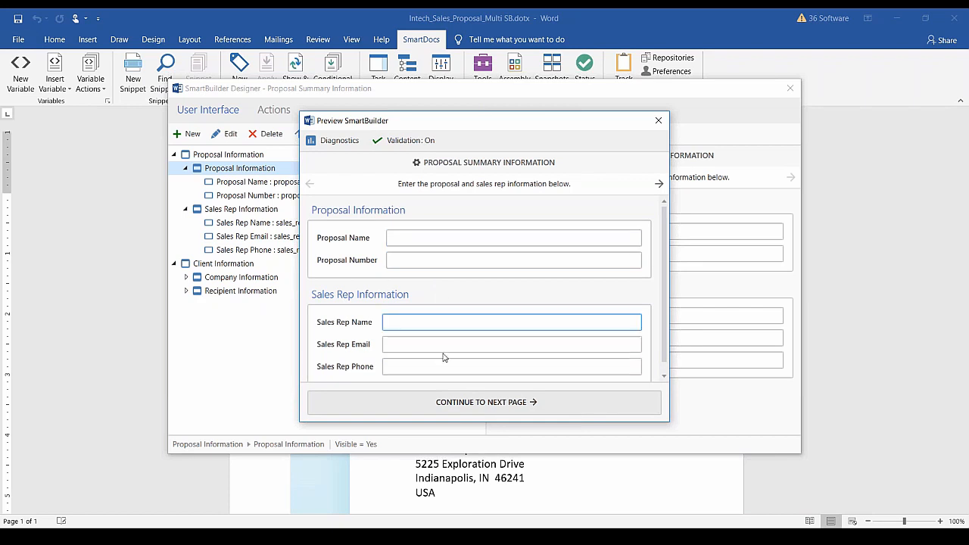
pyautogui.click(443, 401)
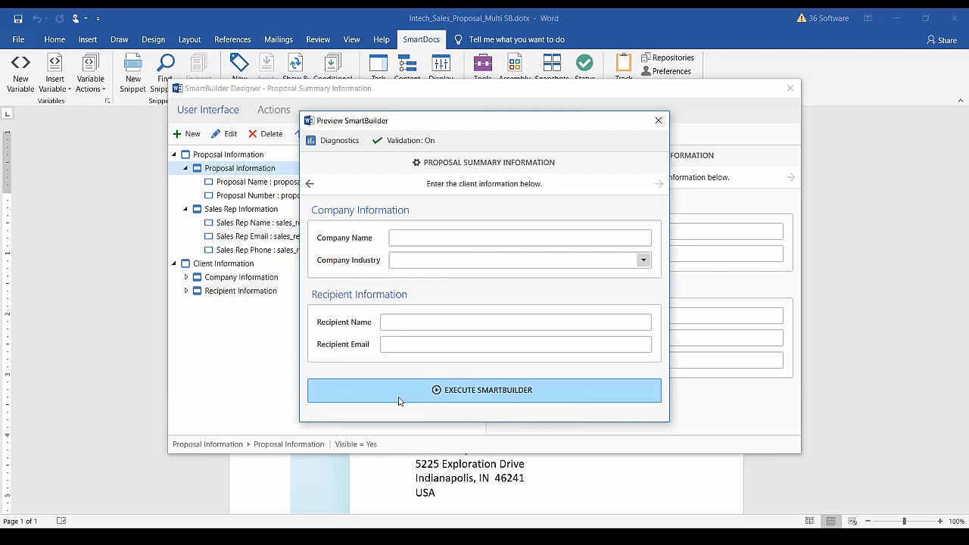
pyautogui.click(310, 183)
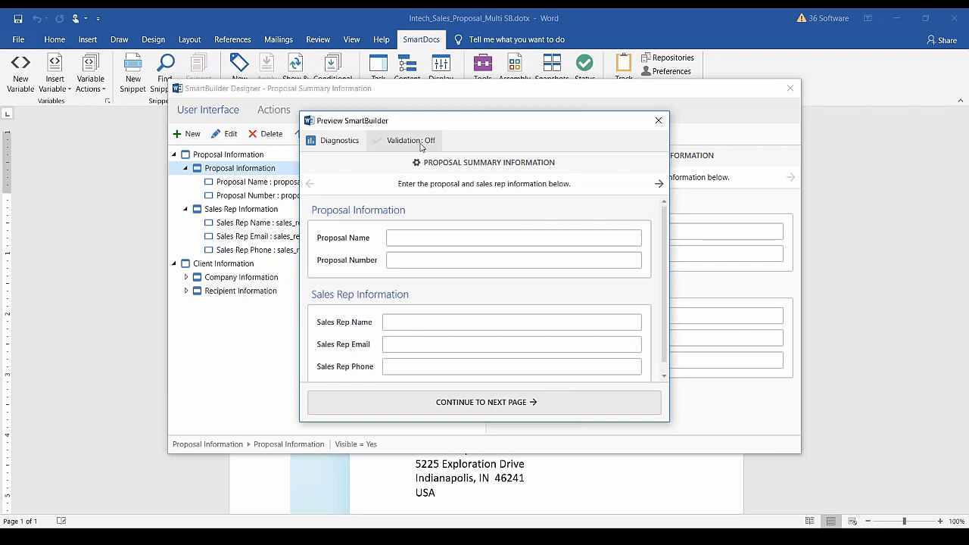
pyautogui.click(535, 410)
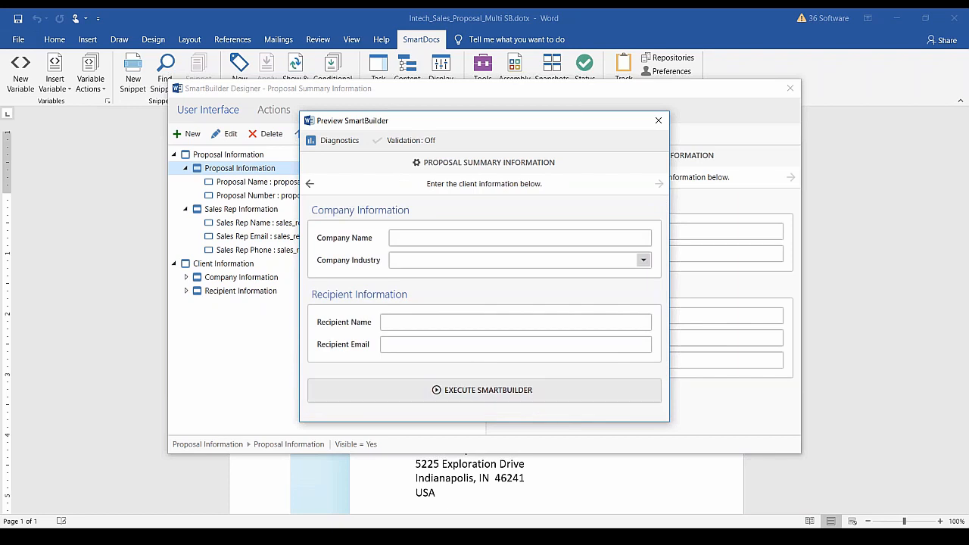
pyautogui.click(310, 184)
pyautogui.click(403, 141)
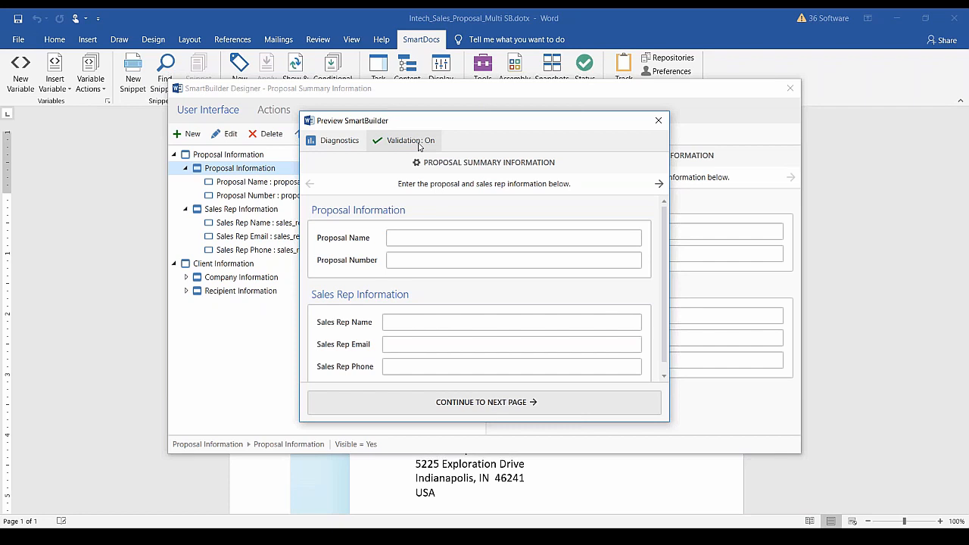
pyautogui.click(336, 143)
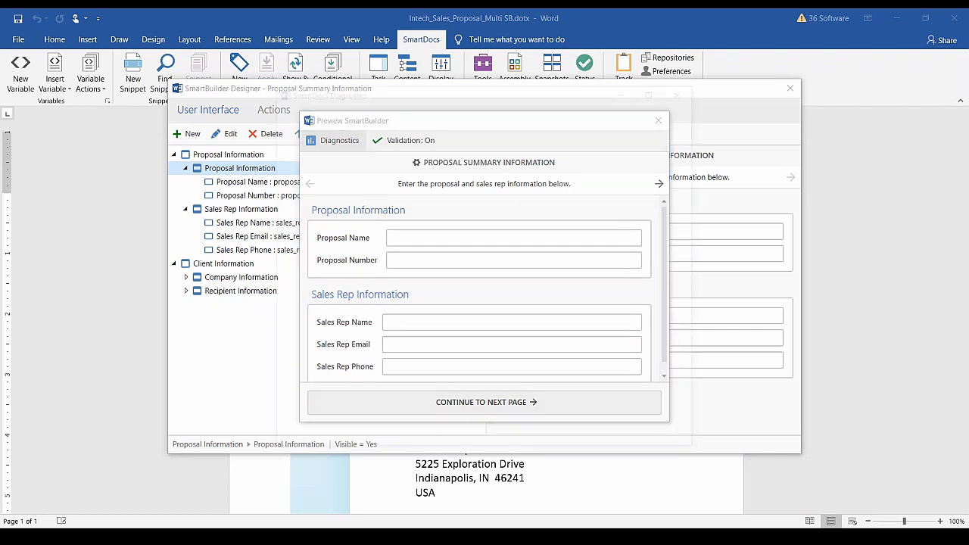
pyautogui.scroll(-4, 393, 179)
pyautogui.scroll(4, 394, 179)
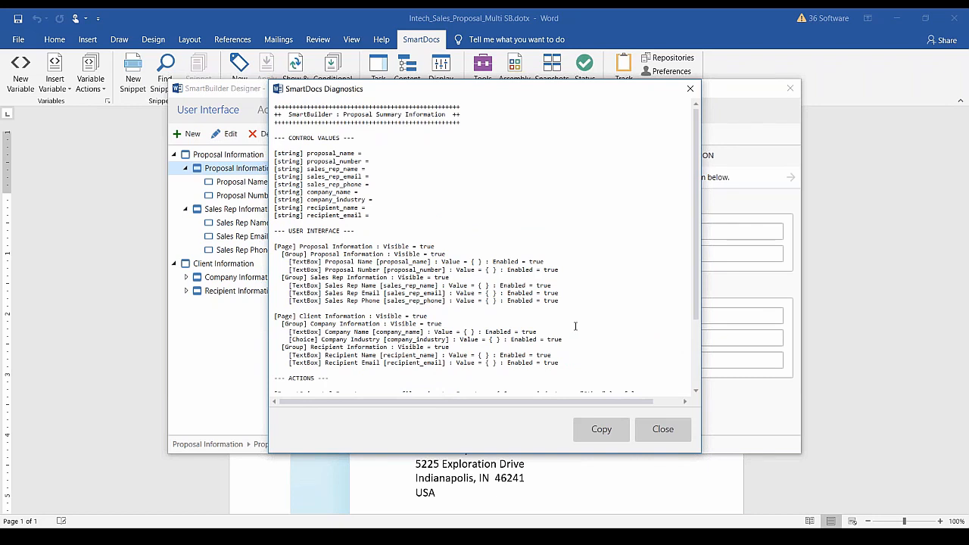
pyautogui.scroll(-1, 575, 327)
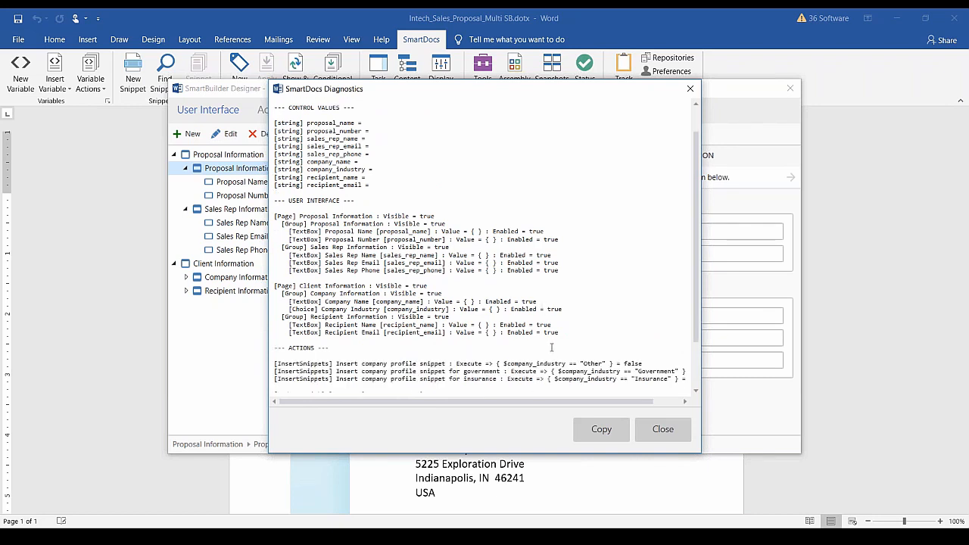
pyautogui.scroll(-2, 554, 355)
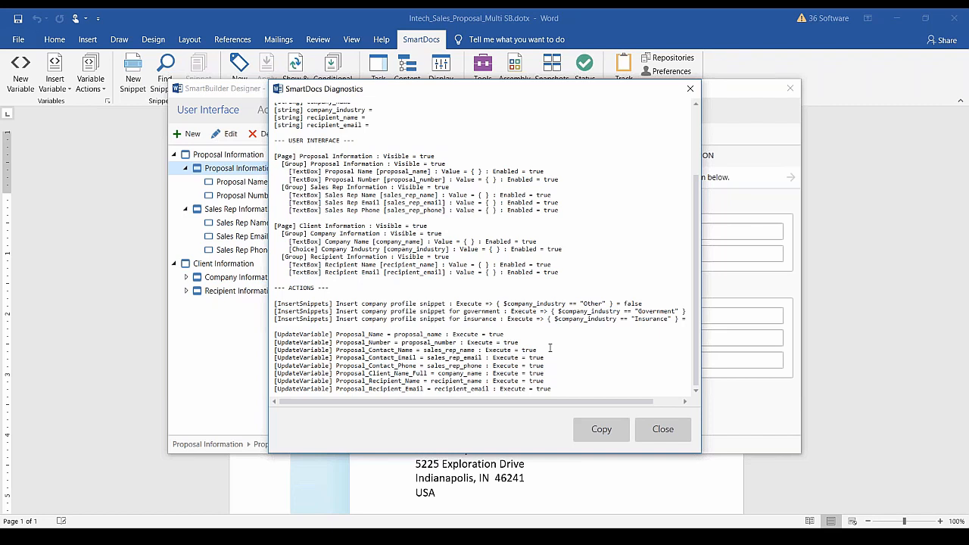
pyautogui.click(660, 428)
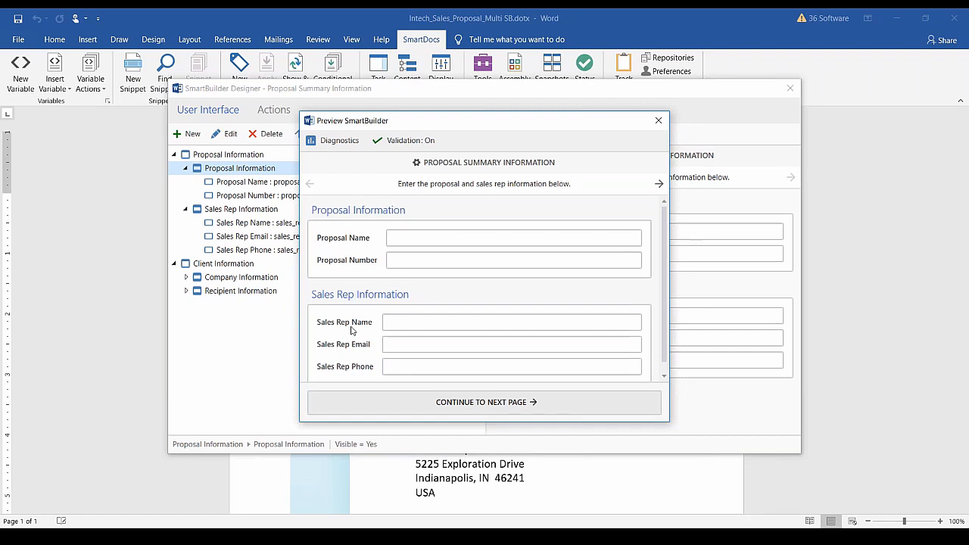
# Restart the SmartBuilder preview, advance to the client page, and open the Diagnostics report.
pyautogui.click(658, 120)
pyautogui.click(221, 265)
pyautogui.click(472, 134)
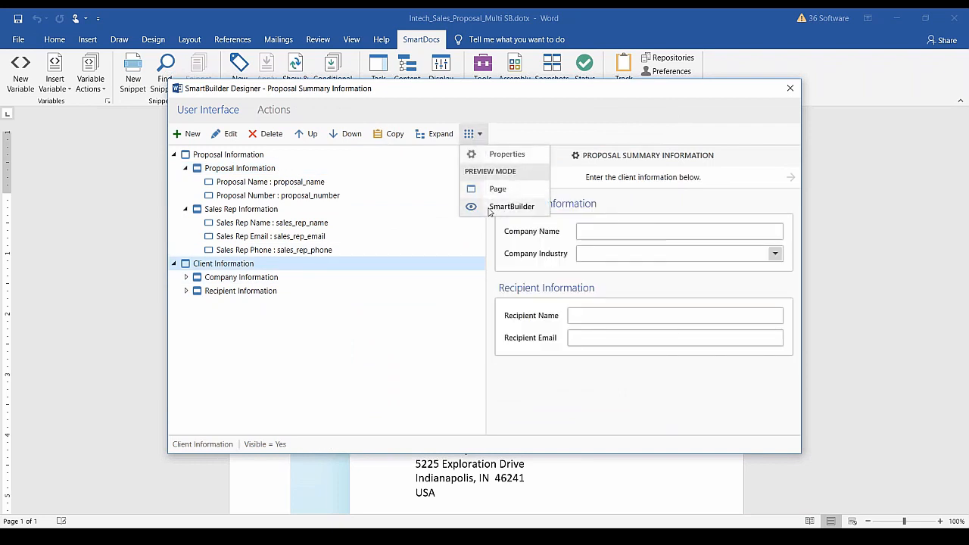
pyautogui.click(490, 210)
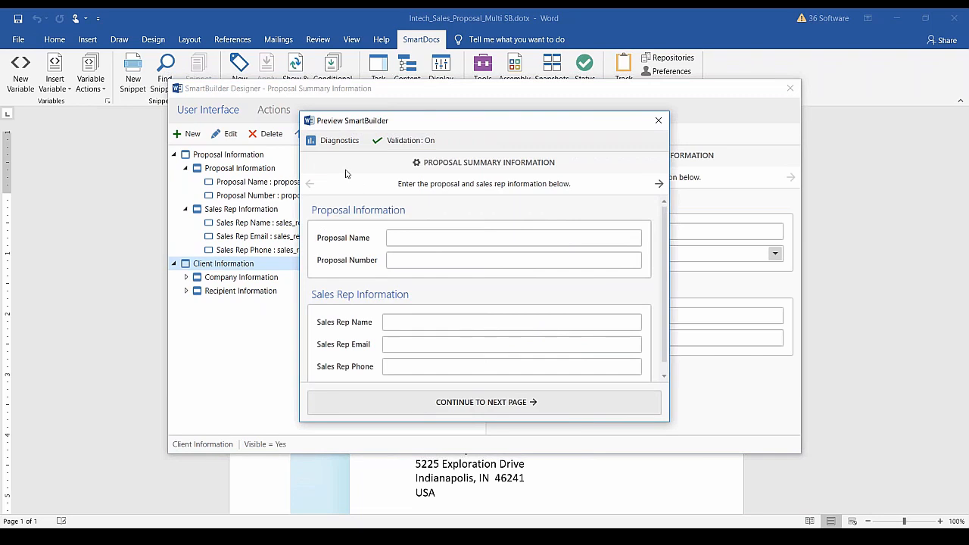
pyautogui.click(470, 402)
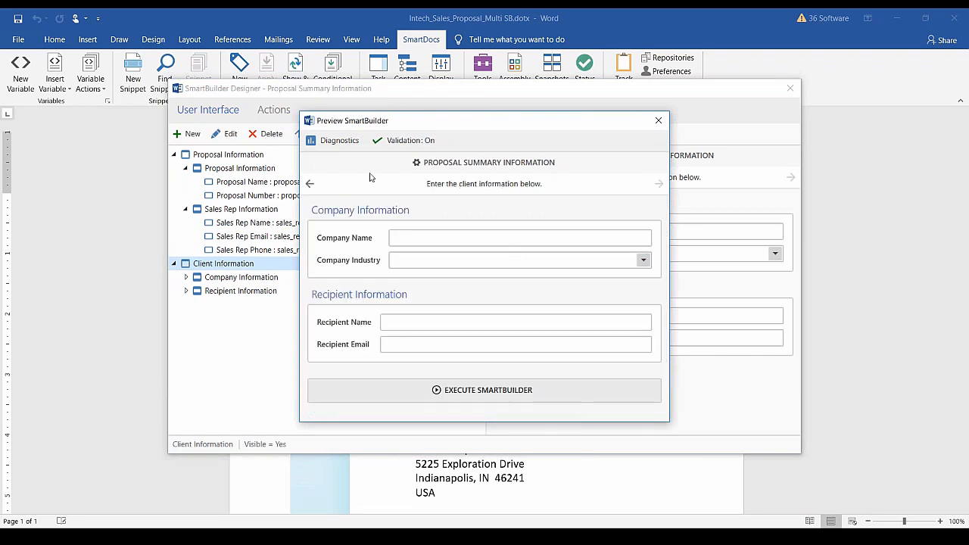
pyautogui.click(339, 141)
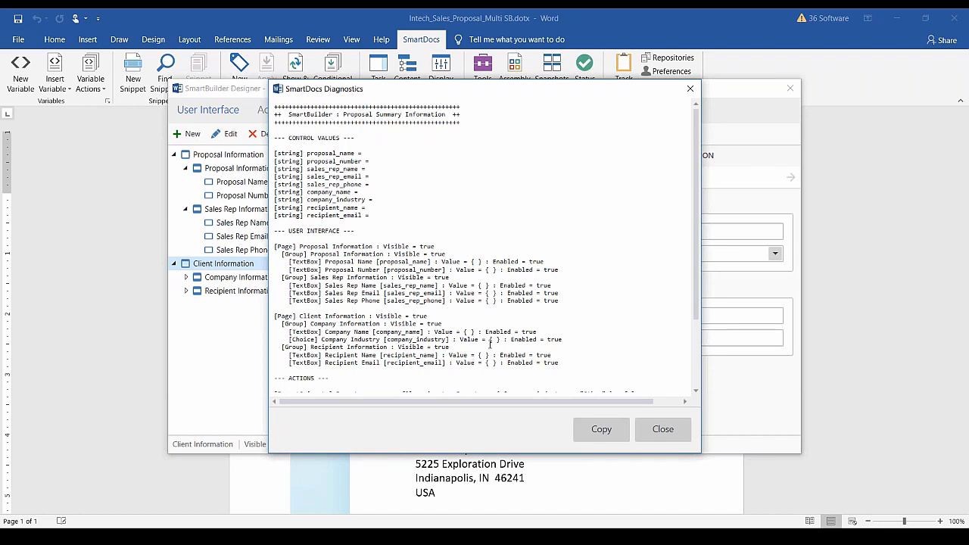
# Set Company Industry to Government, confirm company_industry in Diagnostics, then close the preview.
pyautogui.click(663, 429)
pyautogui.click(642, 261)
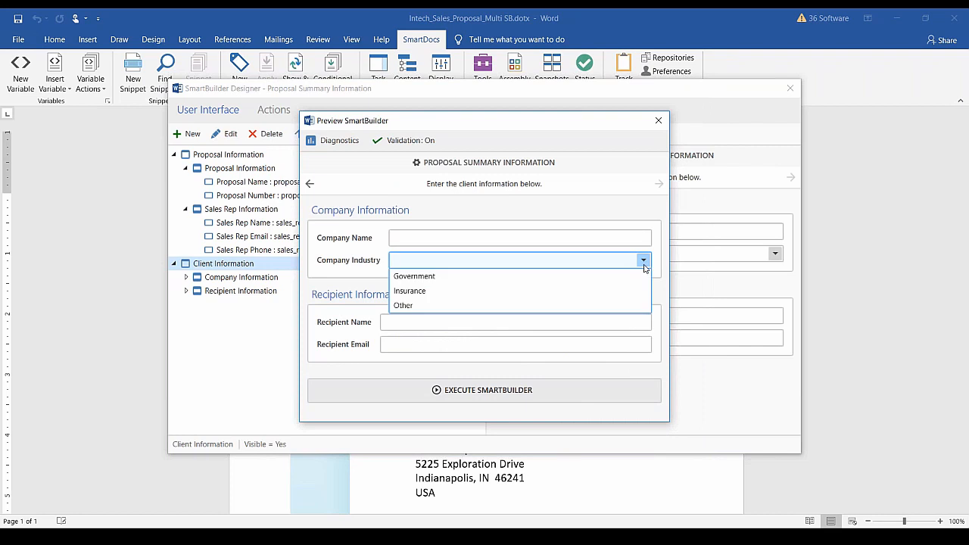
pyautogui.click(466, 277)
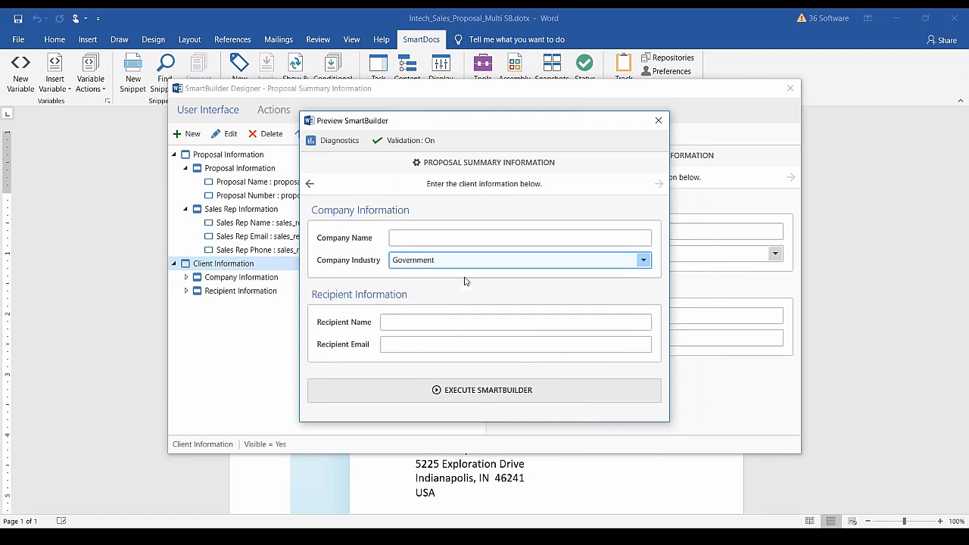
pyautogui.click(339, 140)
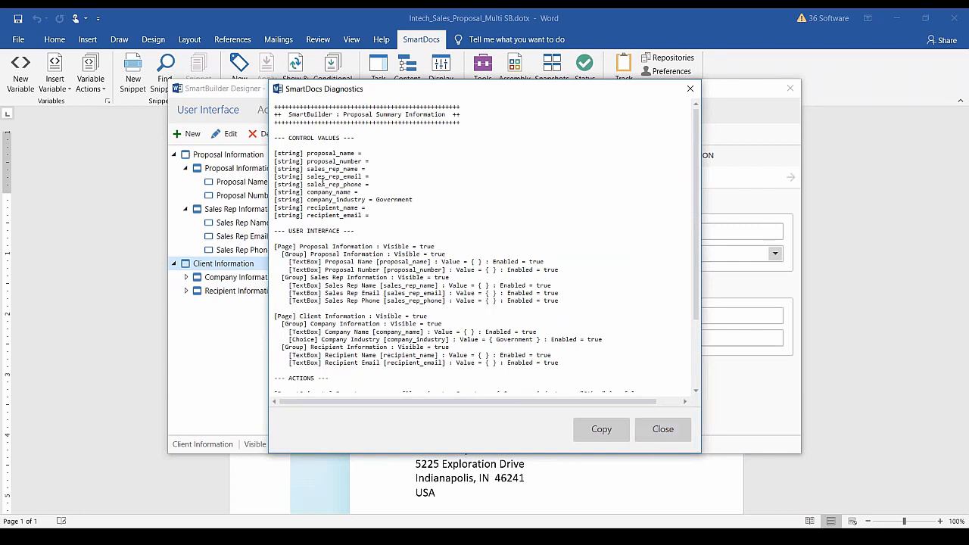
pyautogui.click(662, 431)
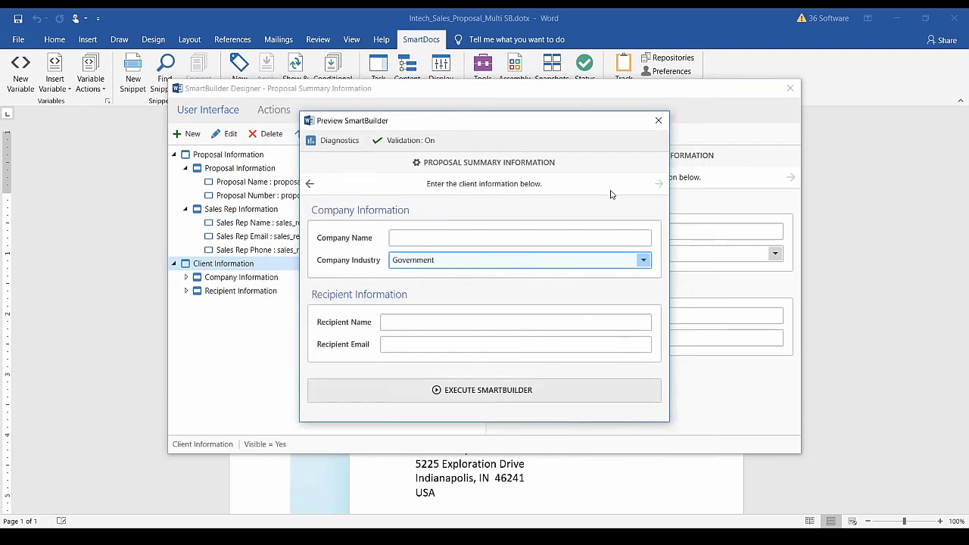
pyautogui.click(656, 126)
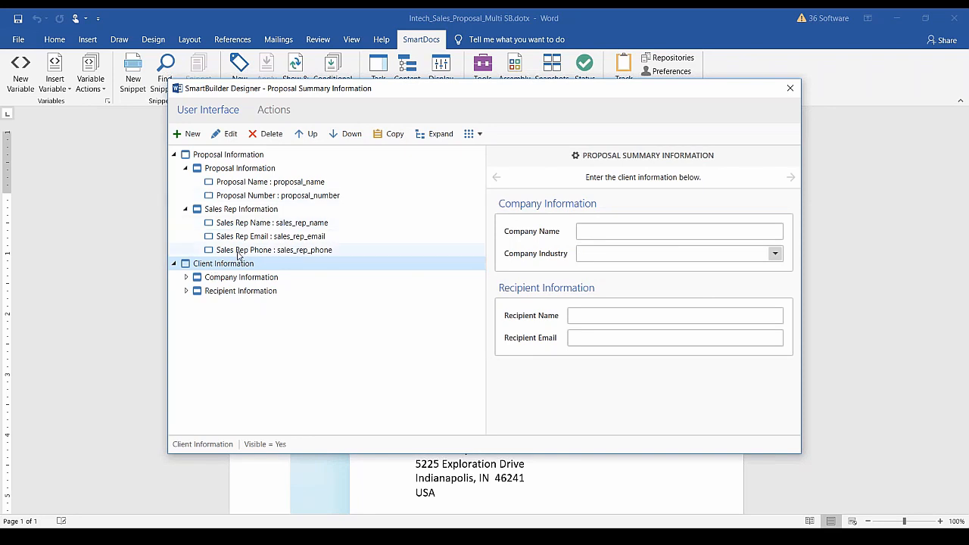
# Move Sales Rep Name below Sales Rep Email, then show the SmartBuilder's actions list.
pyautogui.click(238, 225)
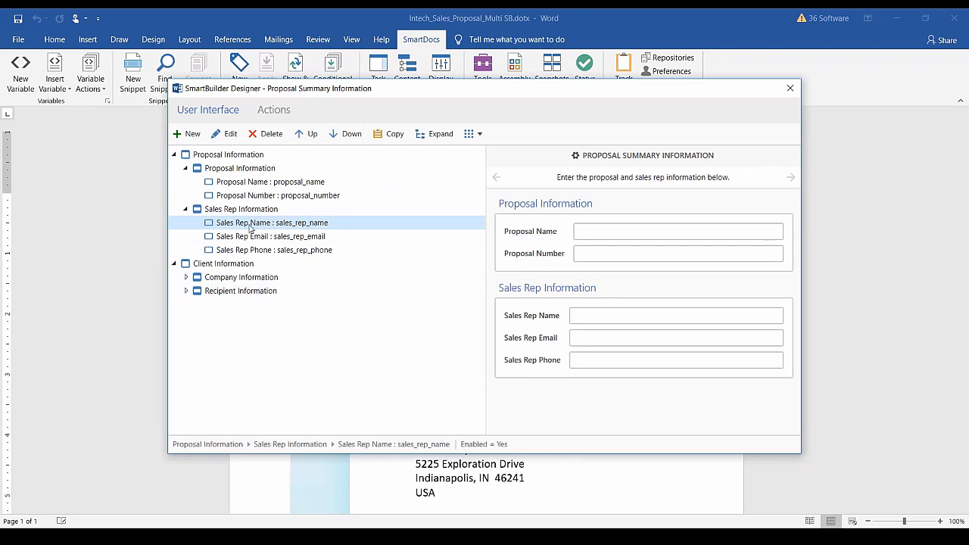
pyautogui.click(344, 134)
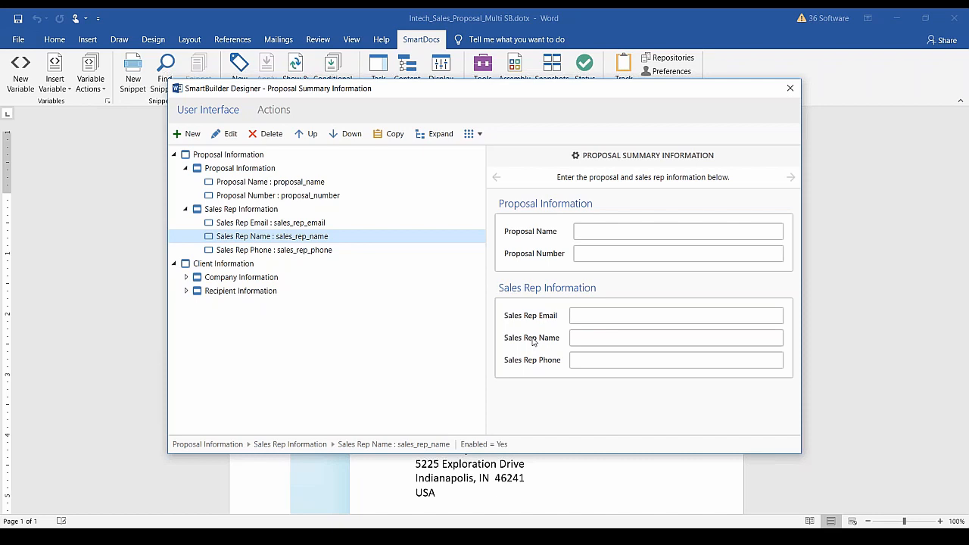
pyautogui.click(280, 114)
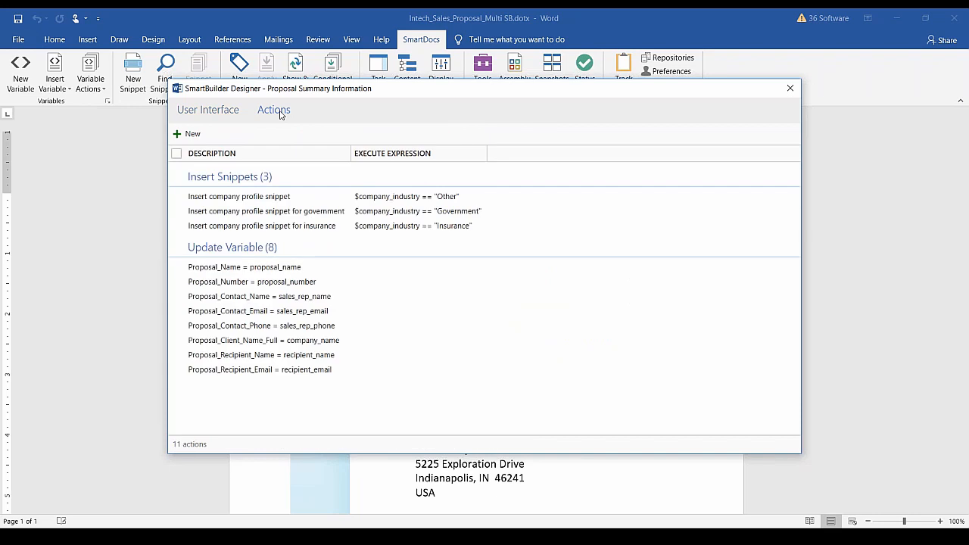
# Go back to User Interface, return to Actions, and bring up the new action types menu.
pyautogui.click(209, 115)
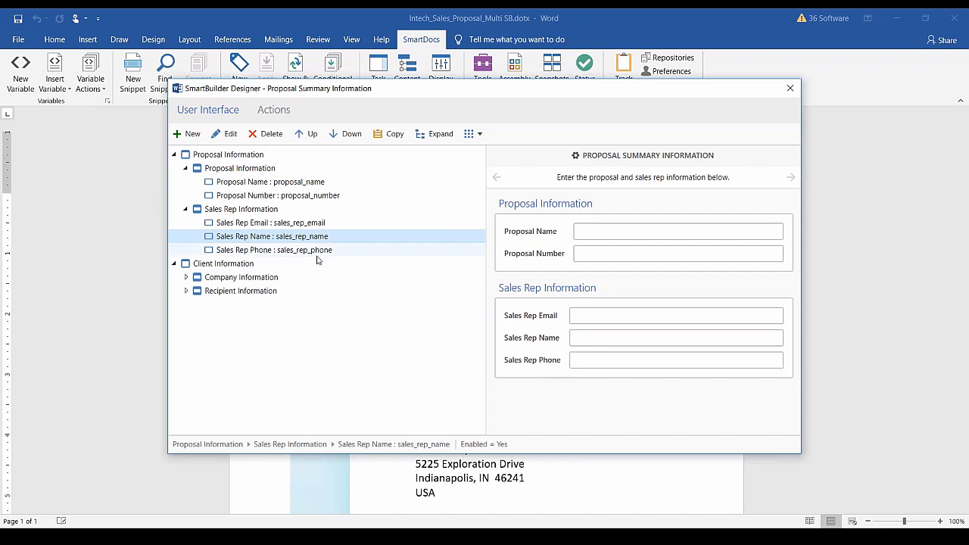
pyautogui.click(280, 112)
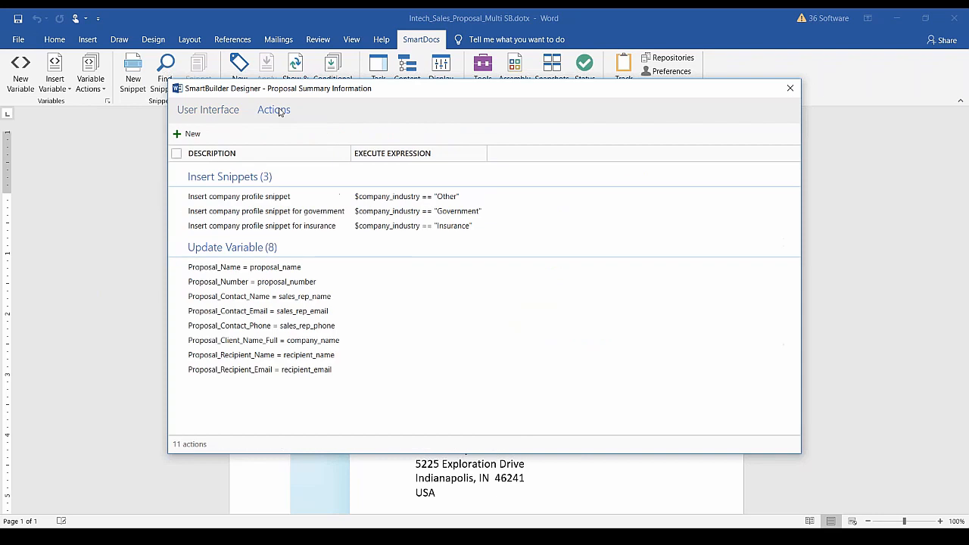
pyautogui.click(191, 135)
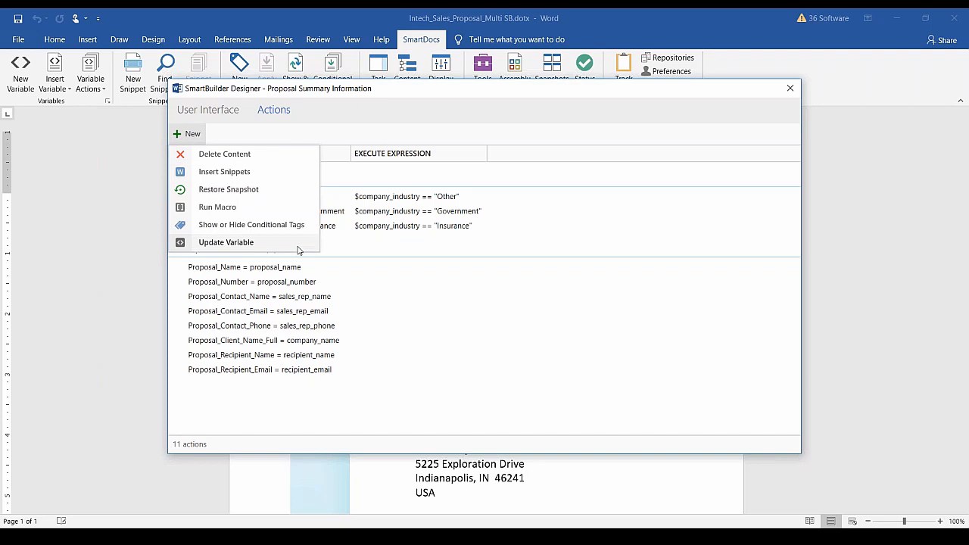
pyautogui.click(266, 175)
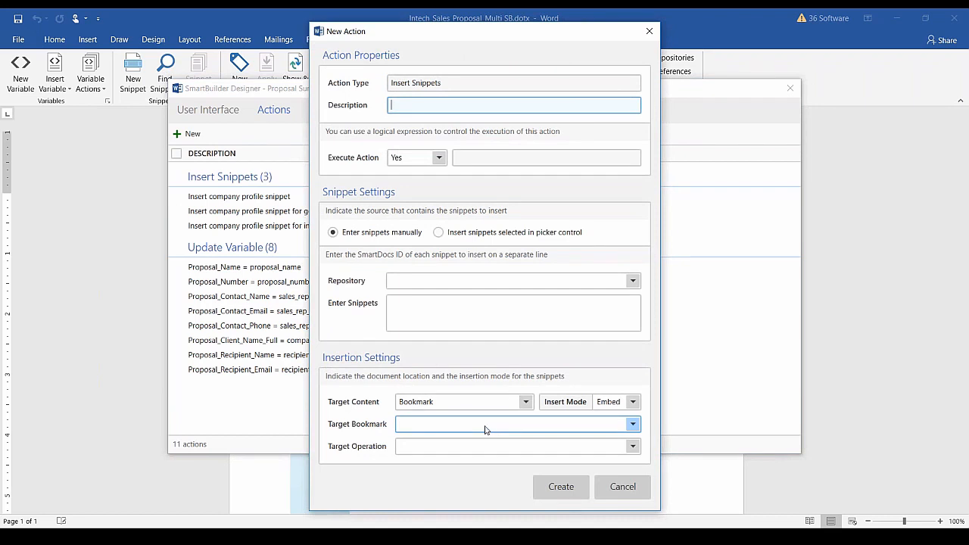
pyautogui.click(526, 403)
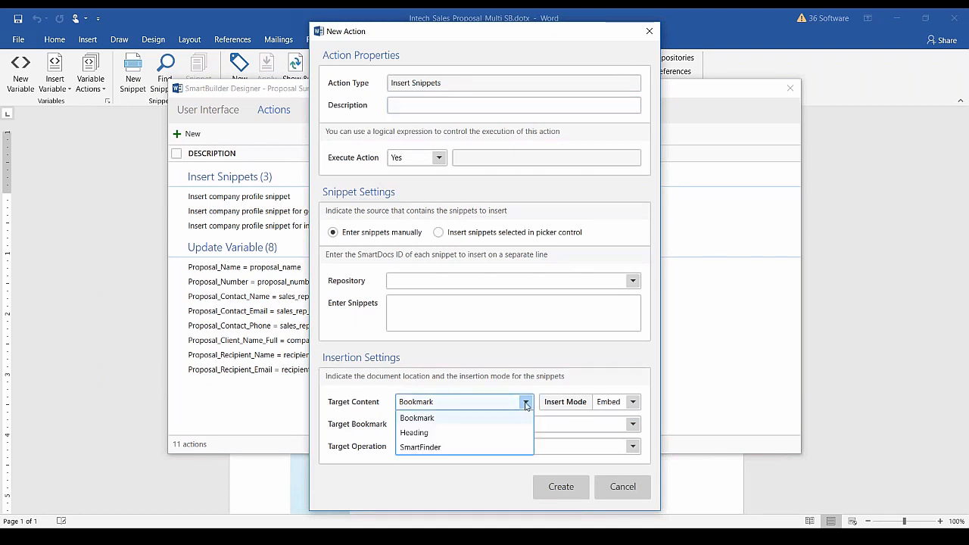
pyautogui.click(463, 435)
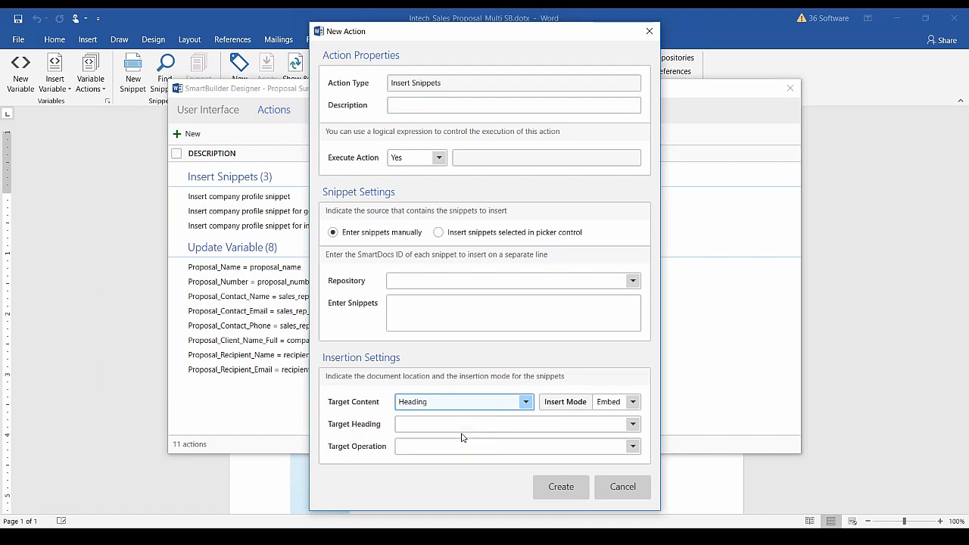
pyautogui.click(632, 426)
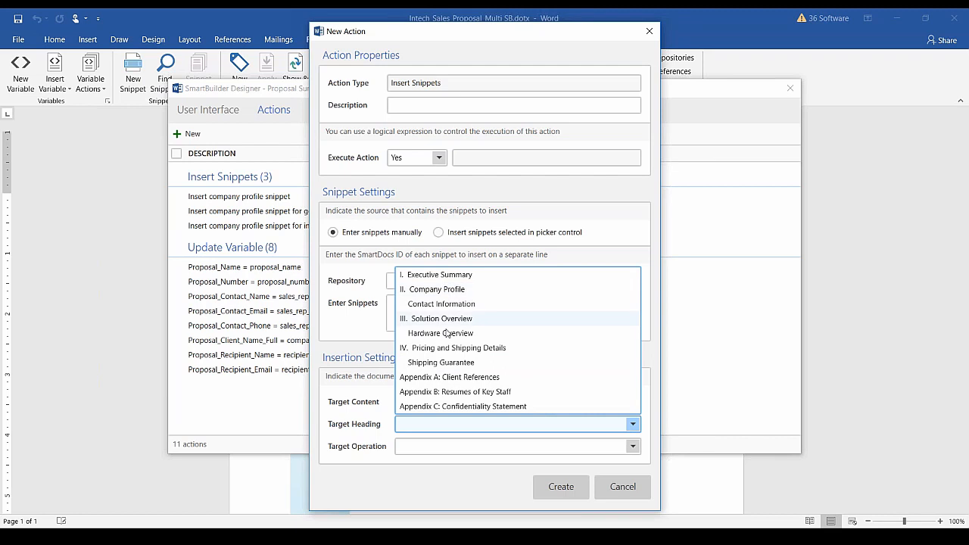
pyautogui.click(449, 296)
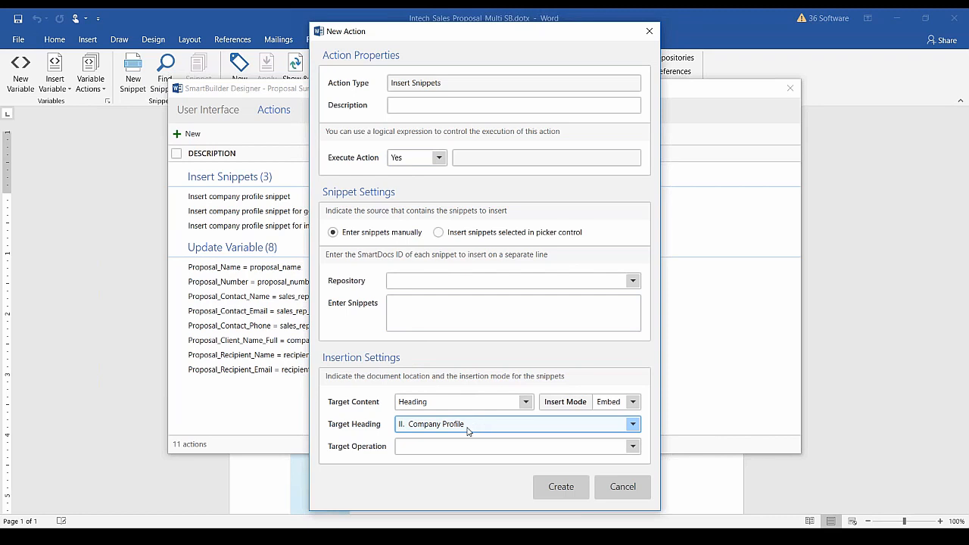
pyautogui.click(633, 448)
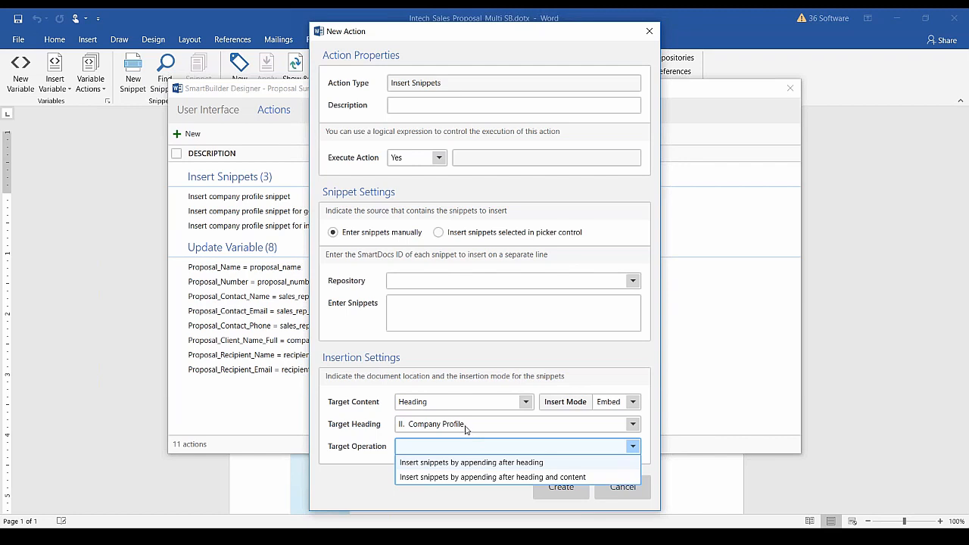
pyautogui.click(590, 384)
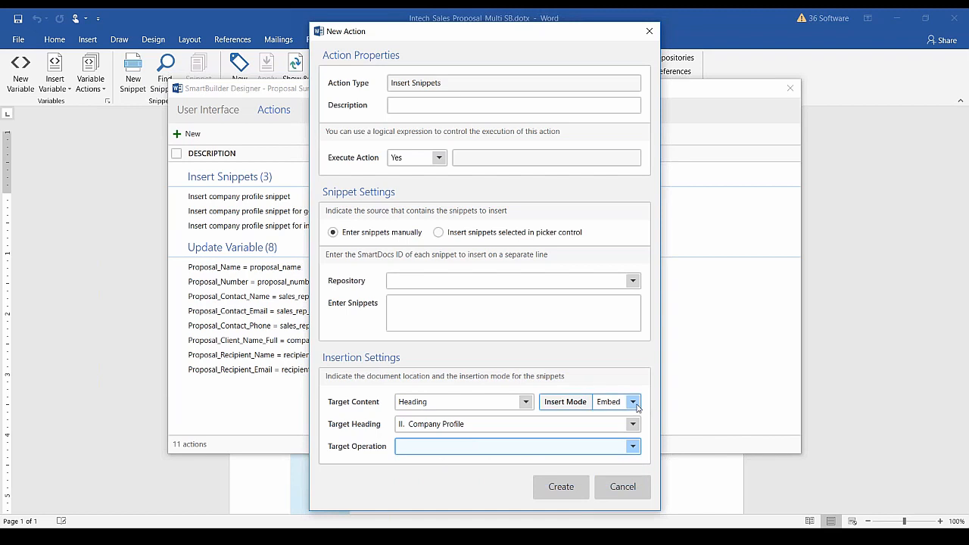
pyautogui.click(632, 402)
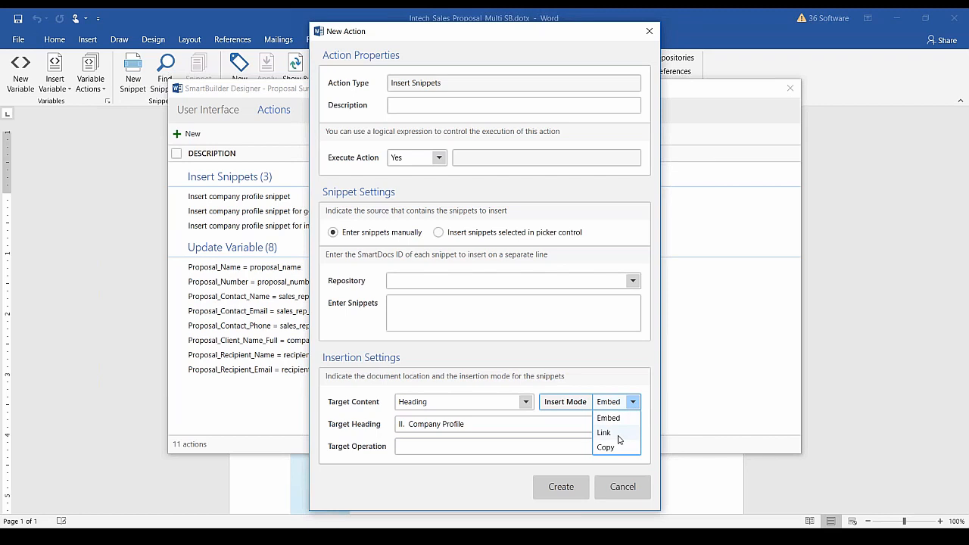
pyautogui.click(626, 489)
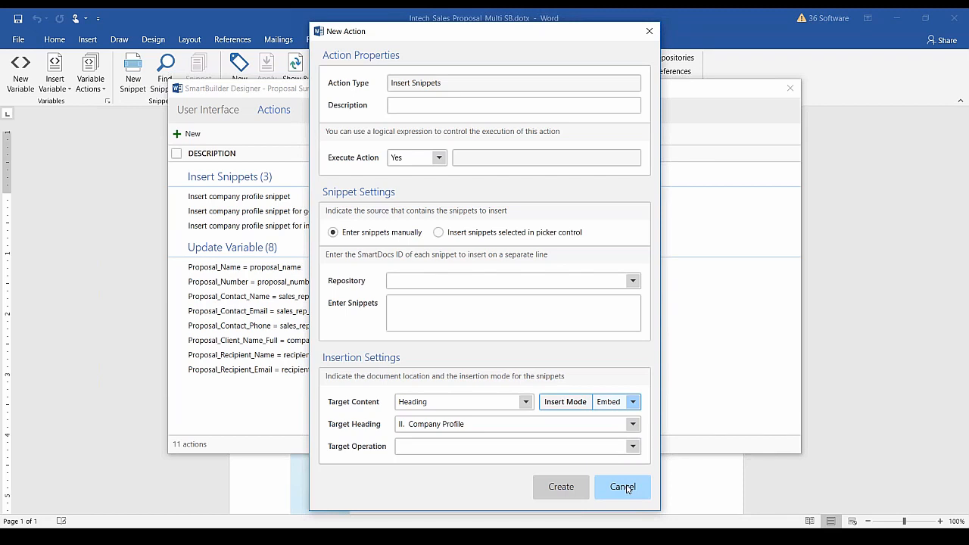
pyautogui.click(622, 488)
# Close the SmartBuilder Designer and the proposal template, discarding the template's unsaved changes.
pyautogui.click(789, 88)
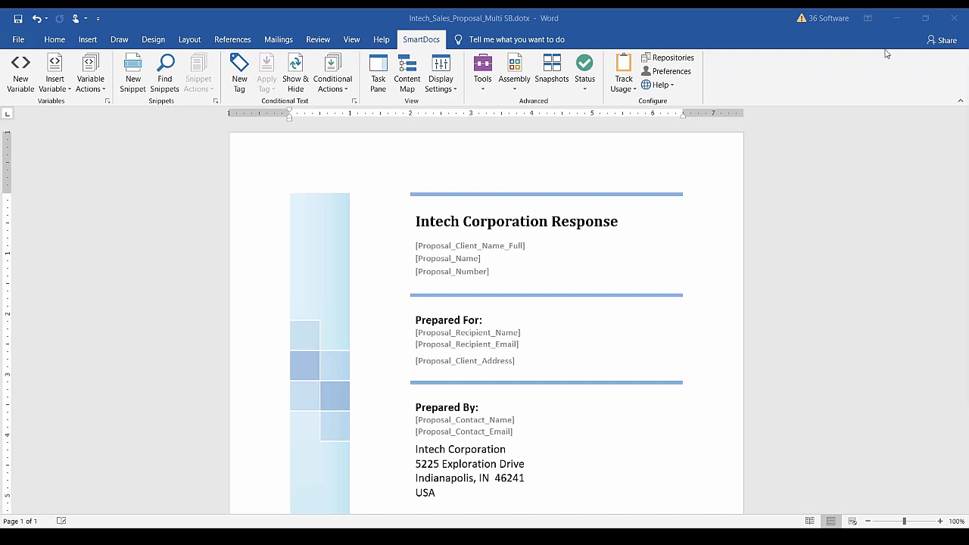
pyautogui.click(952, 25)
pyautogui.click(485, 292)
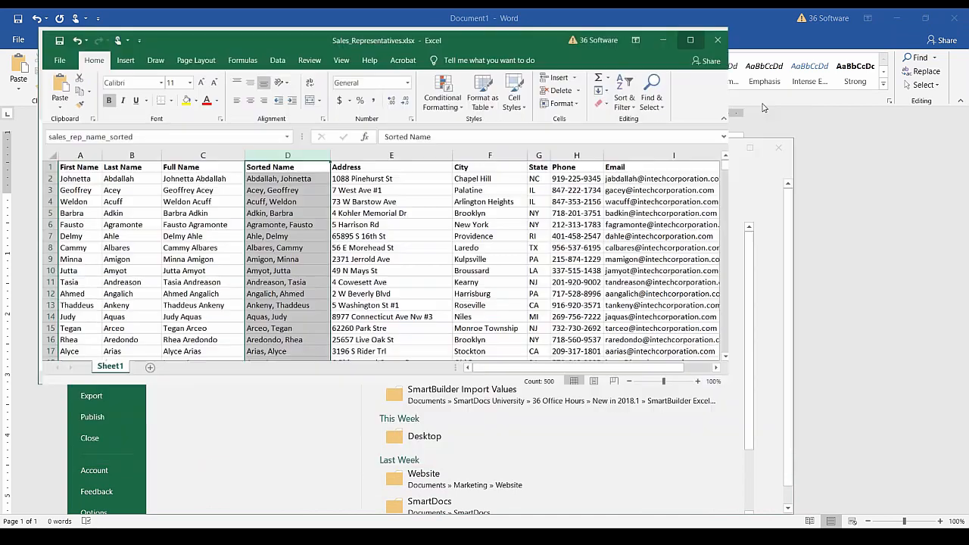
# Maximize Excel, select the rep name in C8, and close Sales_Representatives.xlsx, keeping Book1 unsaved.
pyautogui.click(763, 100)
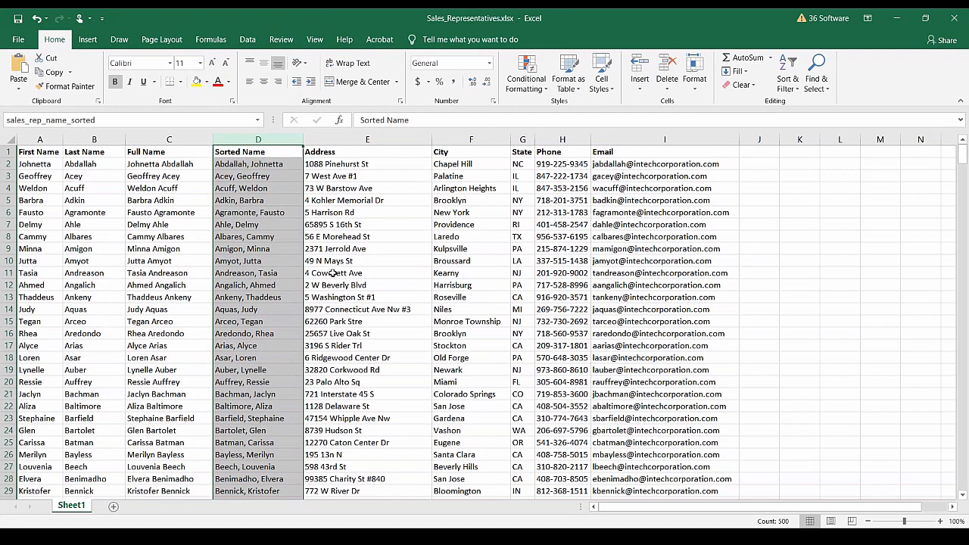
pyautogui.click(203, 241)
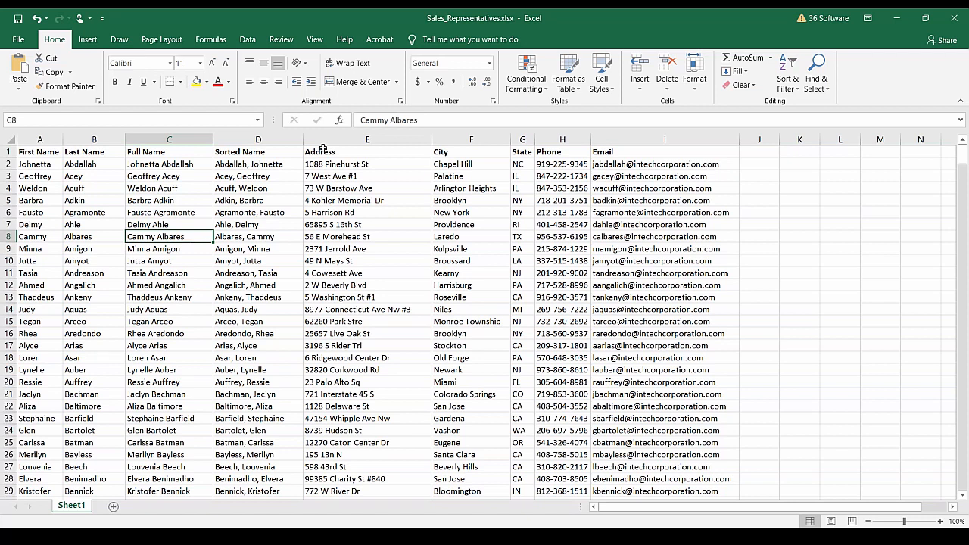
pyautogui.click(952, 23)
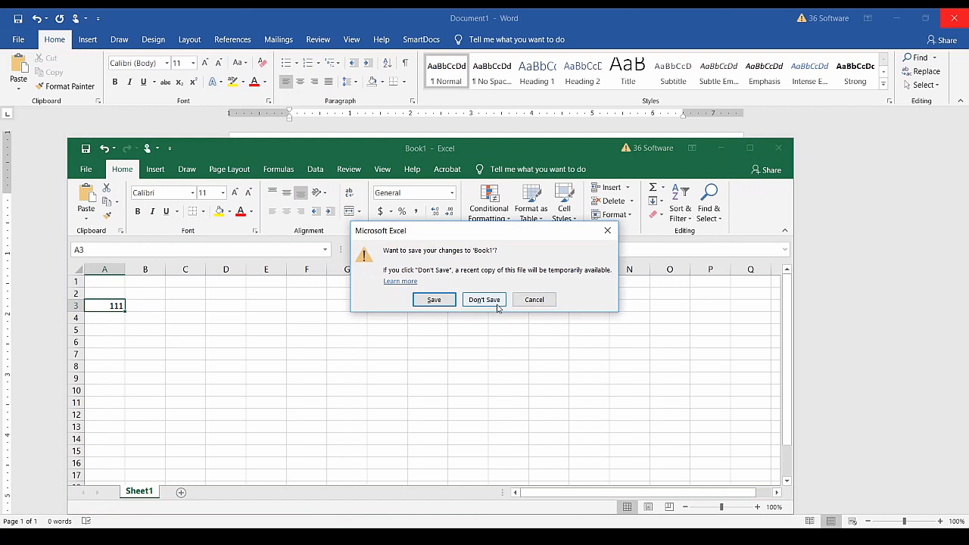
pyautogui.click(532, 300)
# Pick a sales rep from the Select Sales Rep dropdown in the SmartDocs form.
pyautogui.click(728, 149)
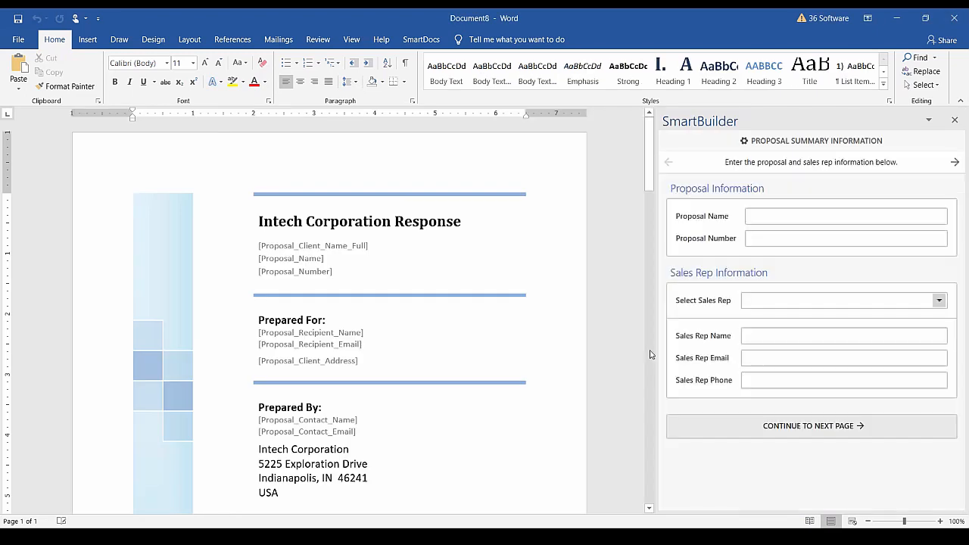
pyautogui.click(421, 39)
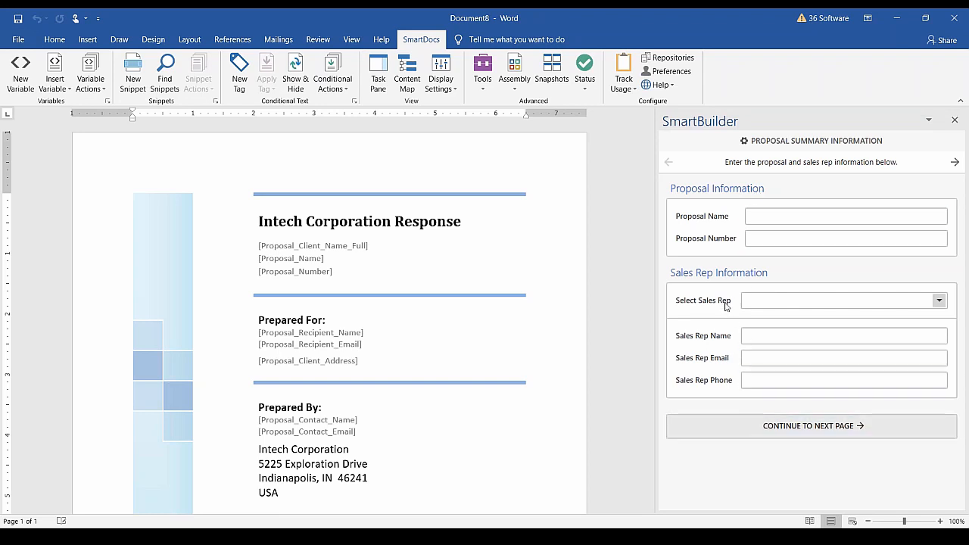
pyautogui.click(939, 302)
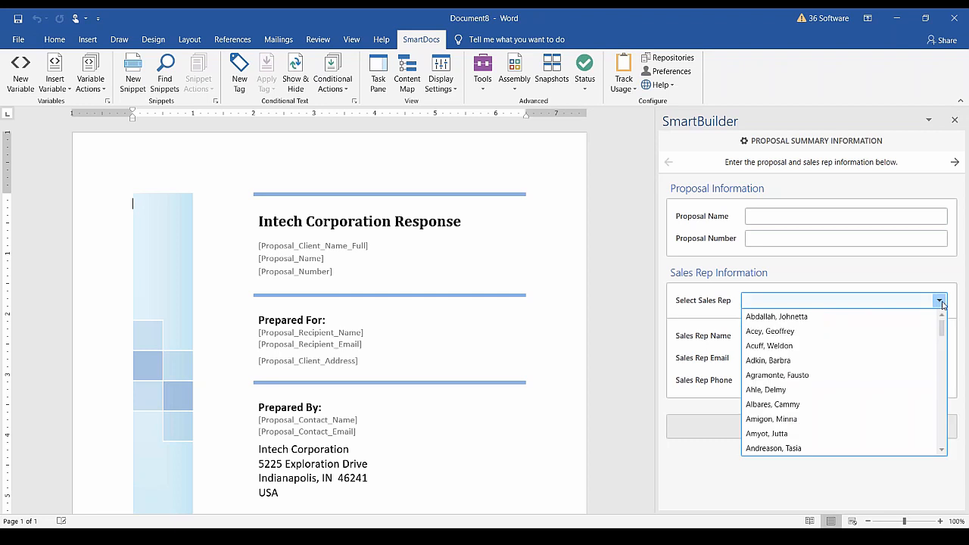
pyautogui.scroll(-3, 871, 328)
pyautogui.scroll(-2, 871, 329)
pyautogui.scroll(7, 871, 329)
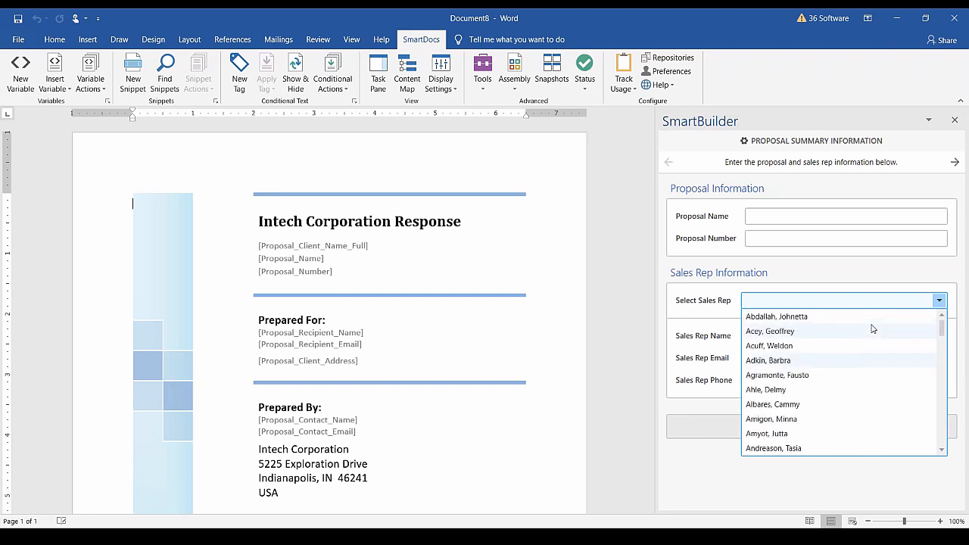
pyautogui.click(787, 360)
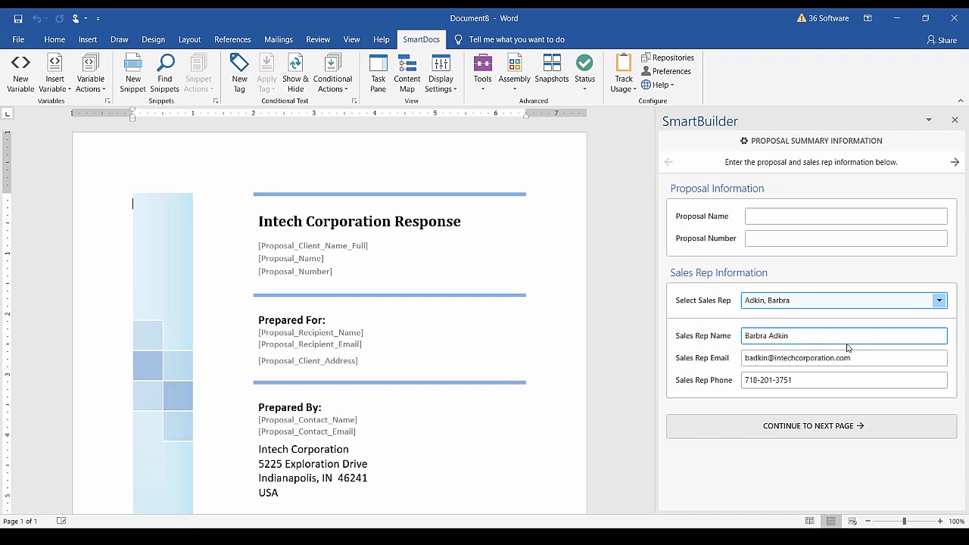
# Cycle through the sales reps with the arrow keys to watch the fields auto-fill.
pyautogui.press('Down')
pyautogui.press('Down')
pyautogui.press('Down')
pyautogui.press('Down')
pyautogui.press('Down')
pyautogui.press('Up')
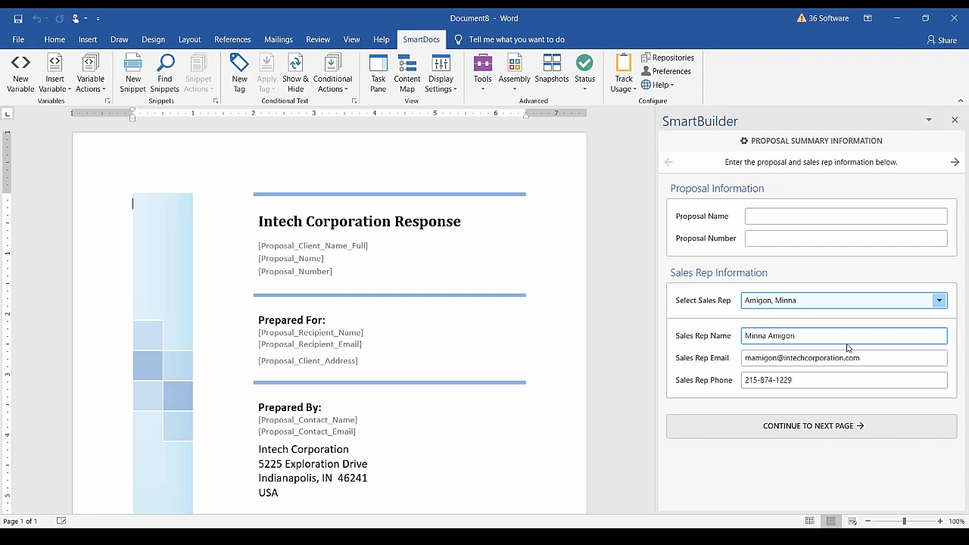
pyautogui.press('Up')
pyautogui.press('Up')
pyautogui.press('Up')
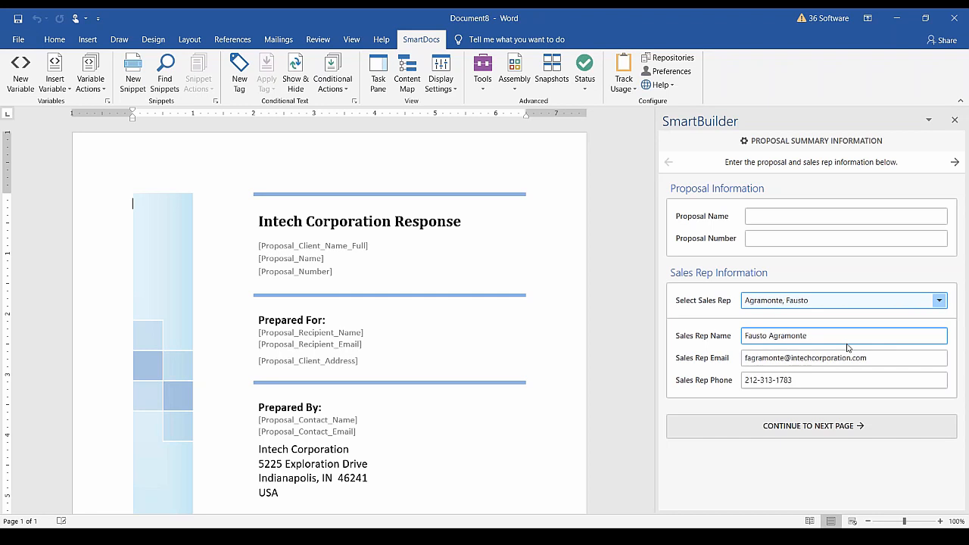
pyautogui.press('Down')
pyautogui.press('Down')
pyautogui.press('Down')
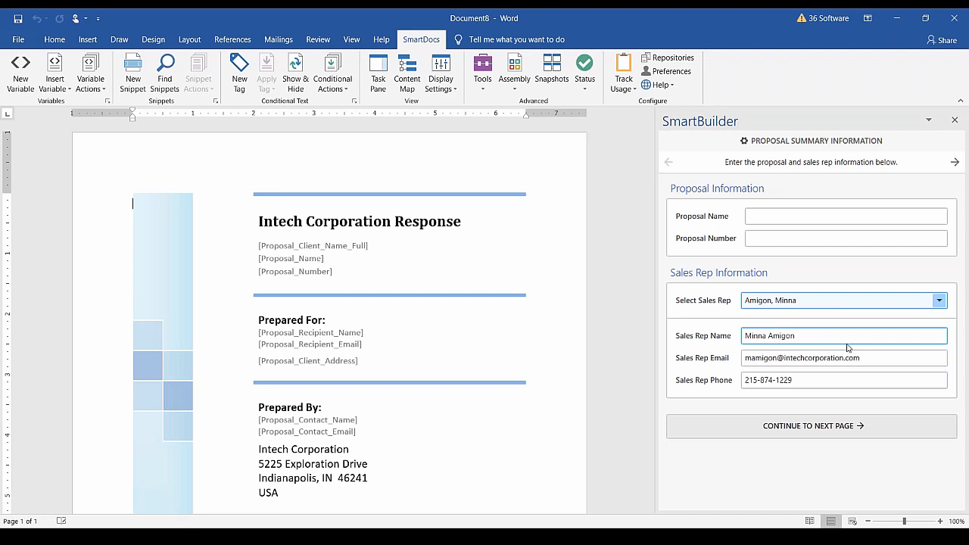
# Close Document8 without saving and open the SmartBuilders manager via SmartDocs > Assembly > Manage.
pyautogui.click(957, 22)
pyautogui.click(492, 302)
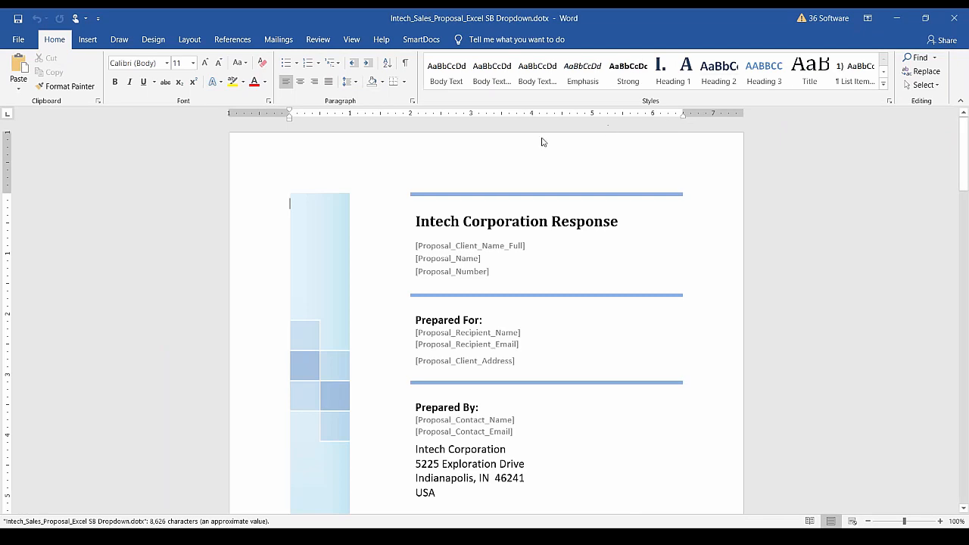
pyautogui.click(420, 39)
pyautogui.click(515, 88)
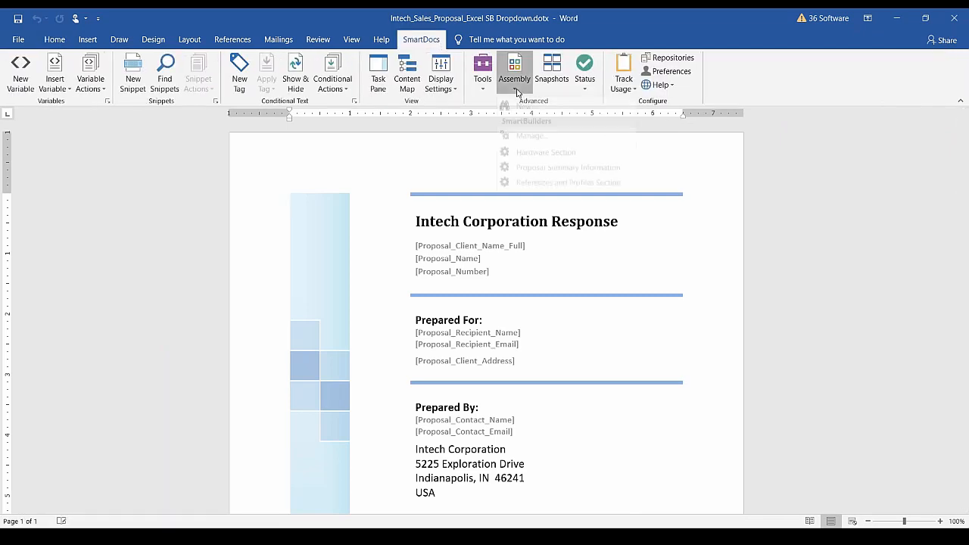
pyautogui.click(531, 148)
# Edit Proposal Summary Information and select Select Sales Rep under Sales Rep Information.
pyautogui.click(309, 192)
pyautogui.click(417, 142)
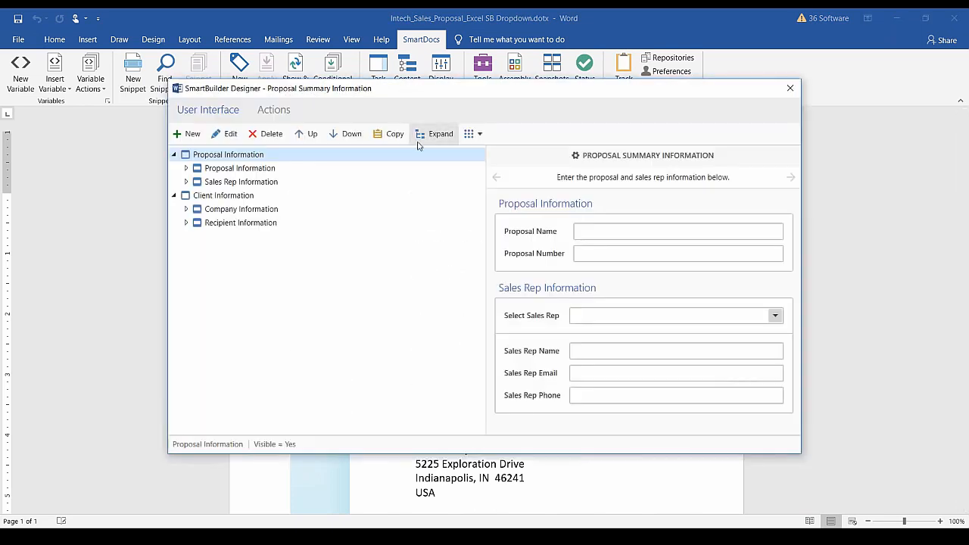
pyautogui.click(186, 182)
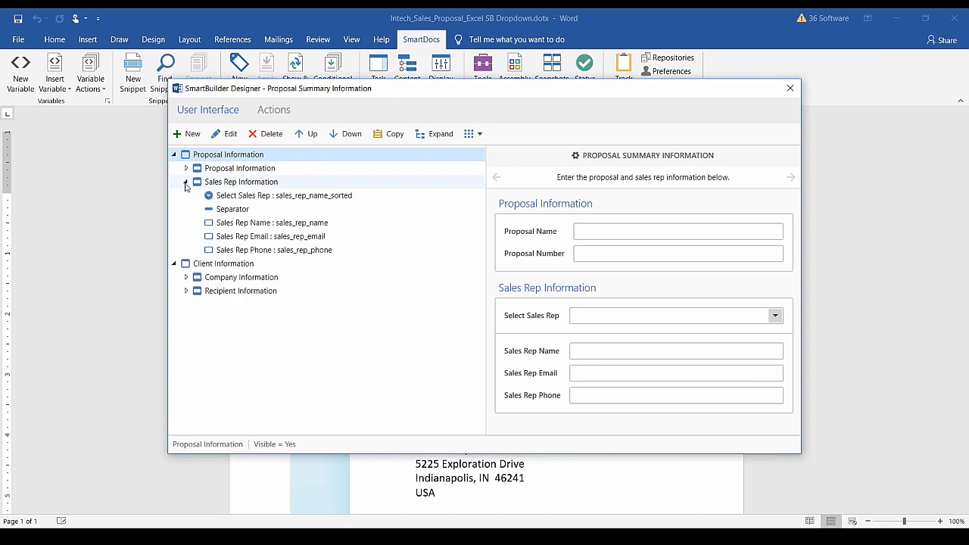
pyautogui.click(286, 196)
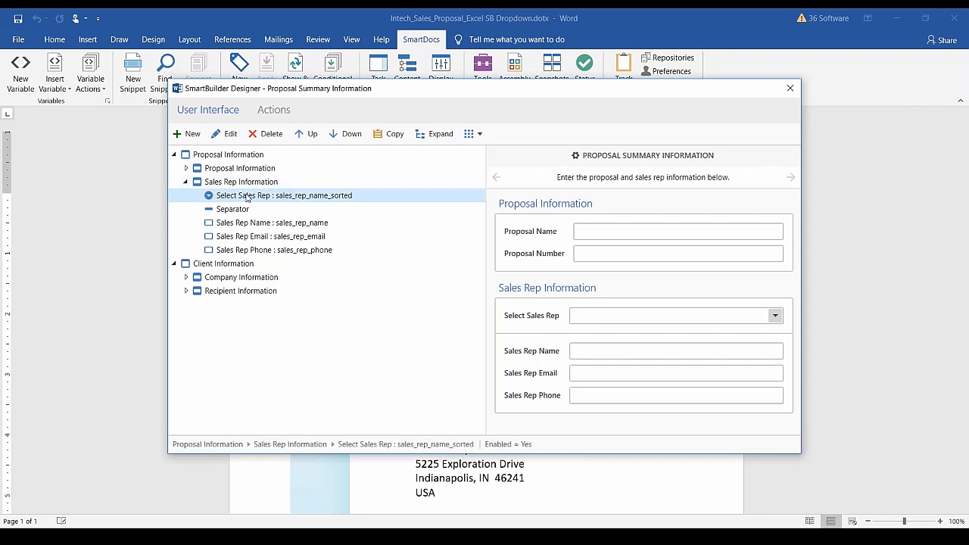
# Review the Select Sales Rep spreadsheet settings, cancel without changes, and close the Designer.
pyautogui.click(228, 135)
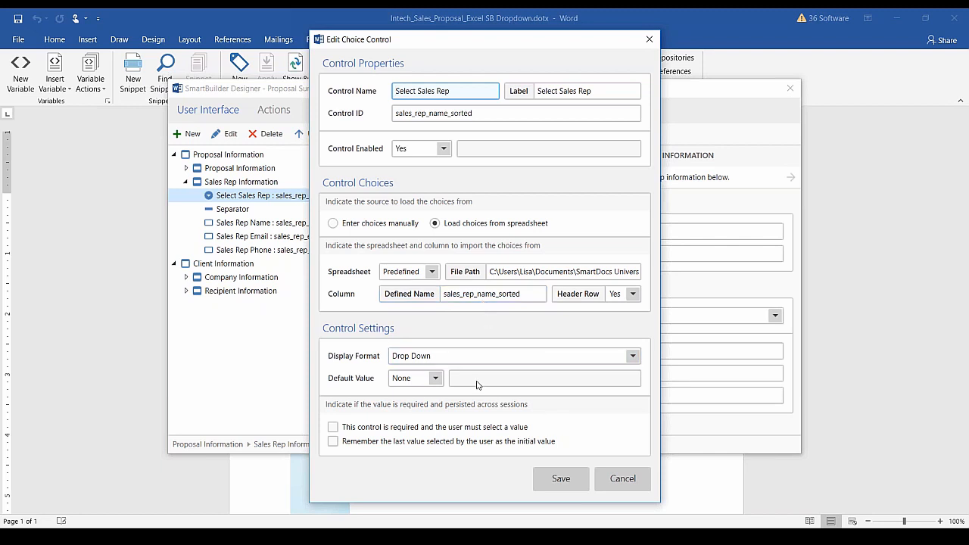
pyautogui.click(617, 479)
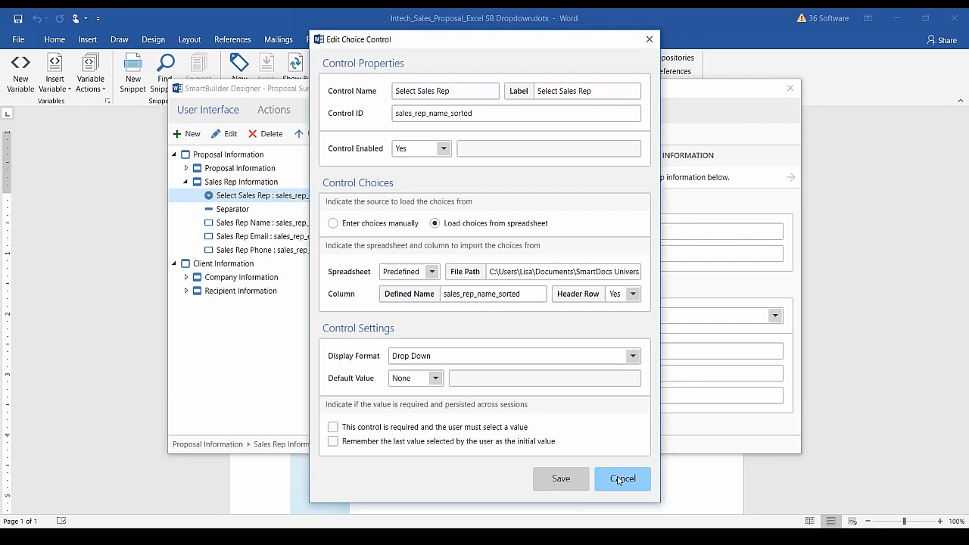
pyautogui.click(790, 88)
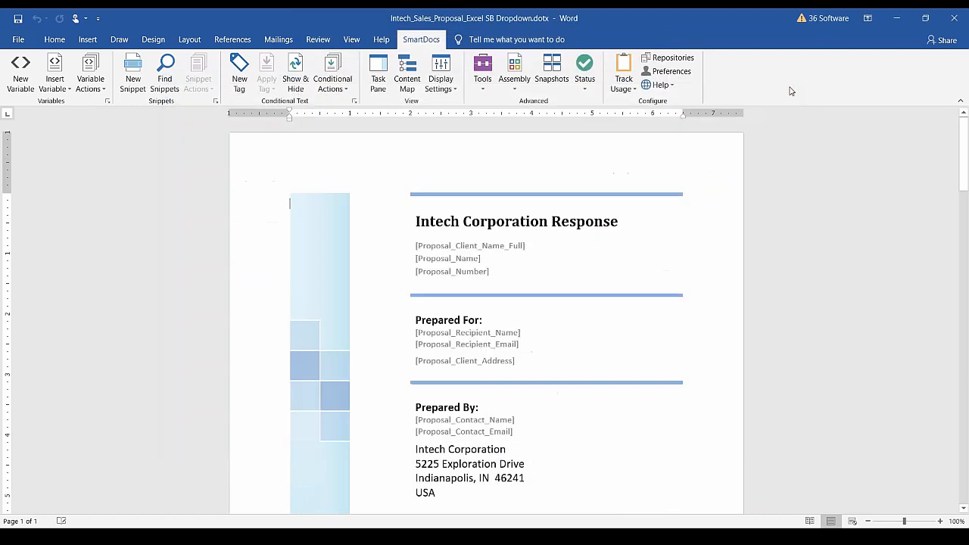
# Close the Intech proposal template and maximize the Intech_Sales_Proposal workbook.
pyautogui.click(955, 18)
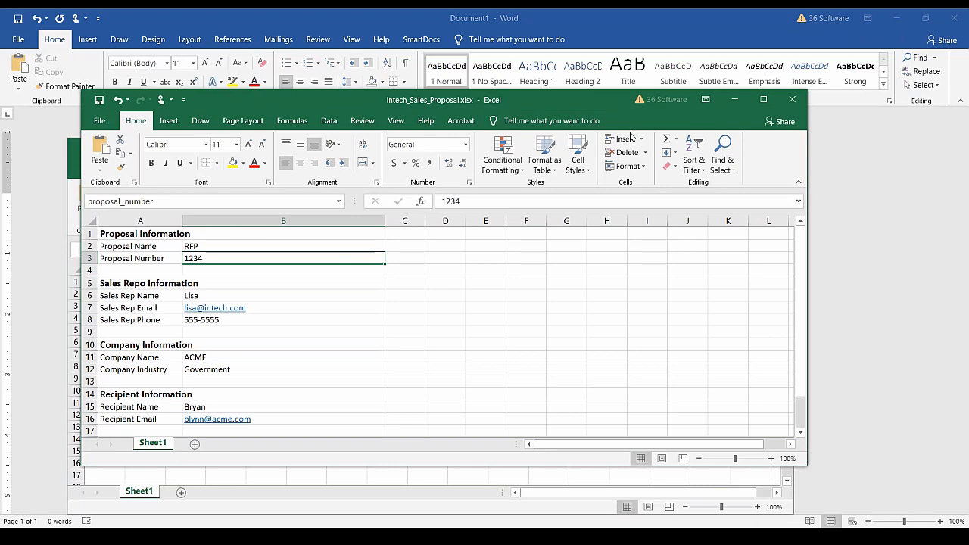
pyautogui.click(762, 100)
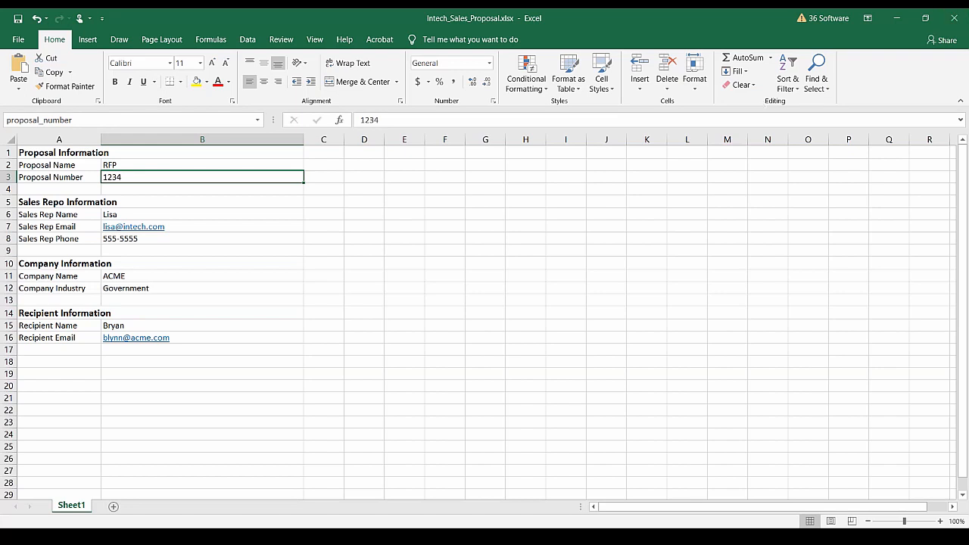
# Close Intech_Sales_Proposal.xlsx and minimize the empty Book1 workbook to return to the Word proposal.
pyautogui.click(956, 19)
pyautogui.click(722, 149)
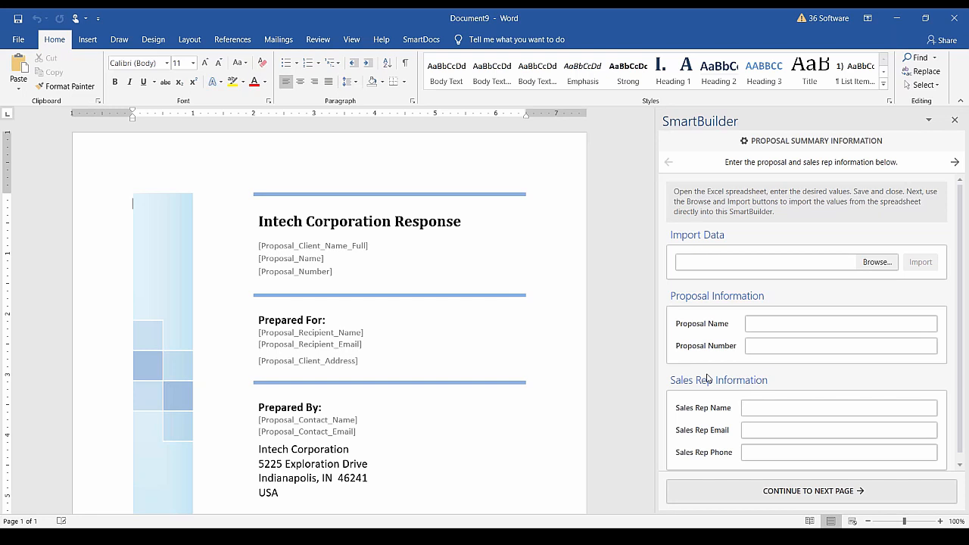
# Import values into the SmartBuilder form from the Intech_Sales_Proposal.xlsx spreadsheet.
pyautogui.click(874, 263)
pyautogui.click(196, 99)
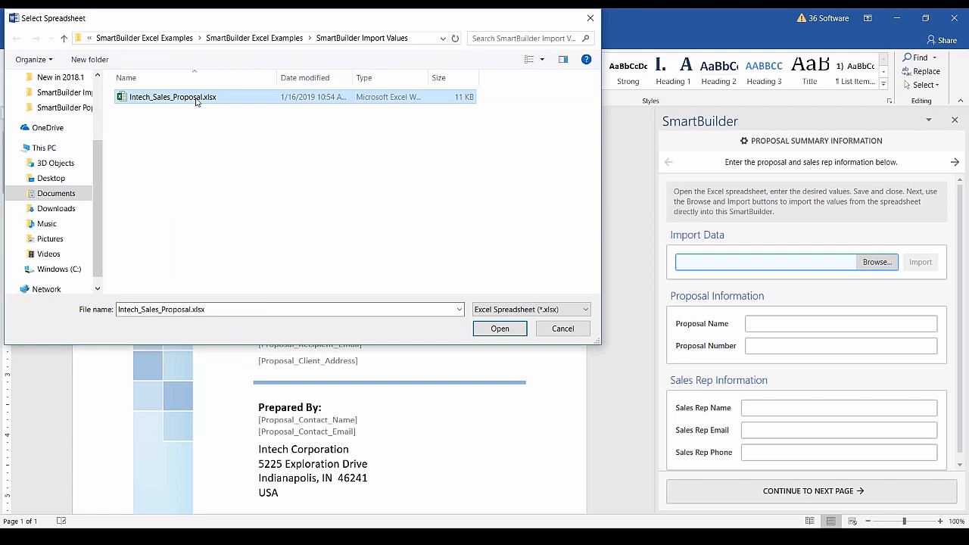
pyautogui.click(486, 331)
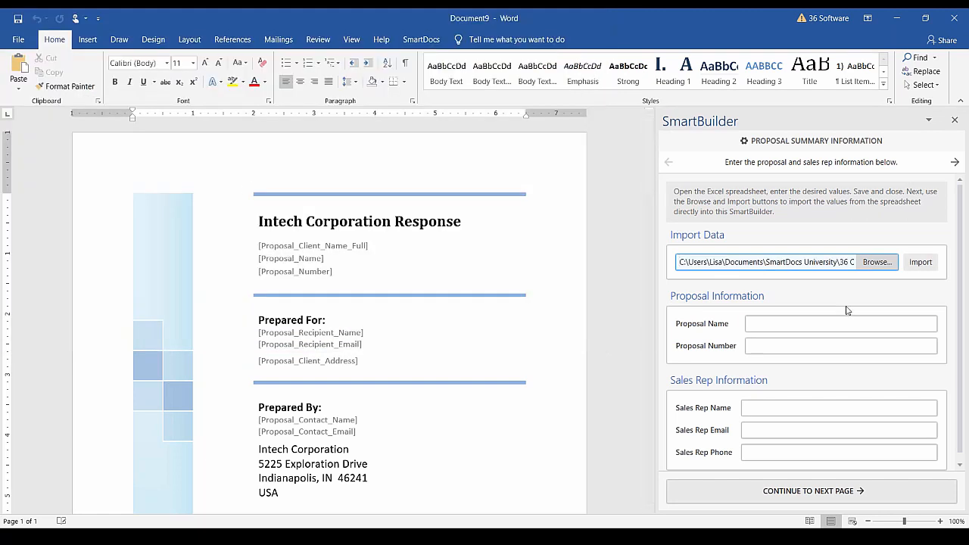
pyautogui.click(916, 267)
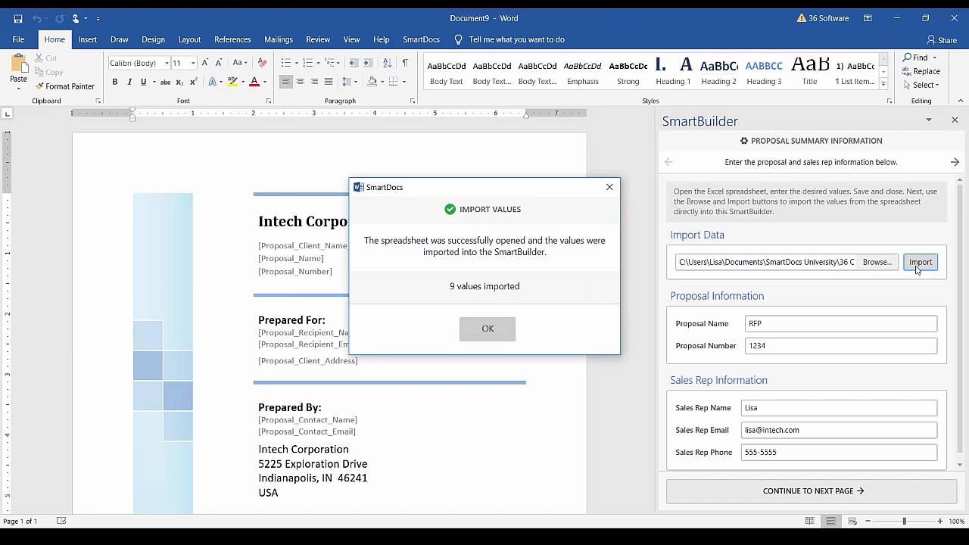
pyautogui.click(479, 333)
# Continue to the client page and execute SmartBuilder to fill the proposal with ACME details.
pyautogui.scroll(-1, 681, 365)
pyautogui.click(812, 494)
pyautogui.click(791, 376)
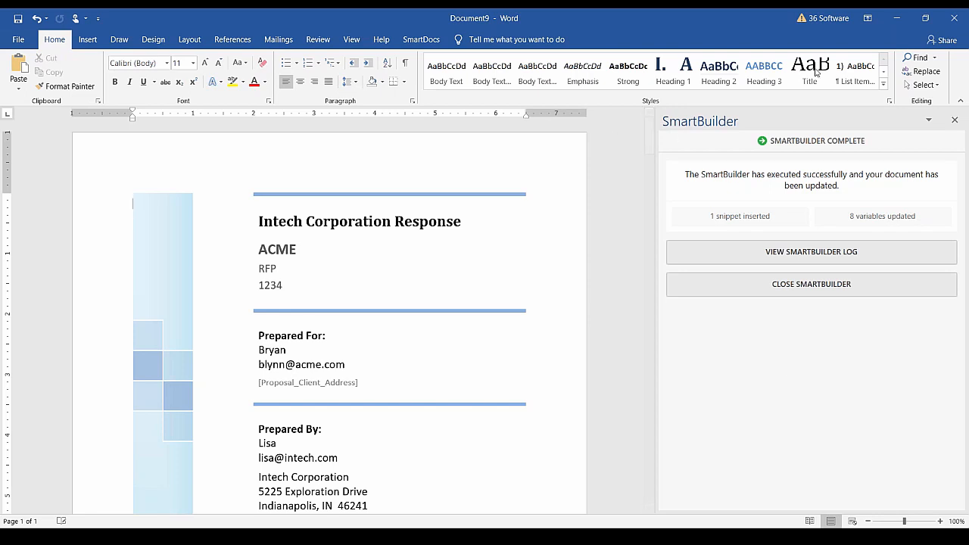
# Close the filled proposal without saving, then open the Assembly options on the SmartDocs tab.
pyautogui.click(954, 18)
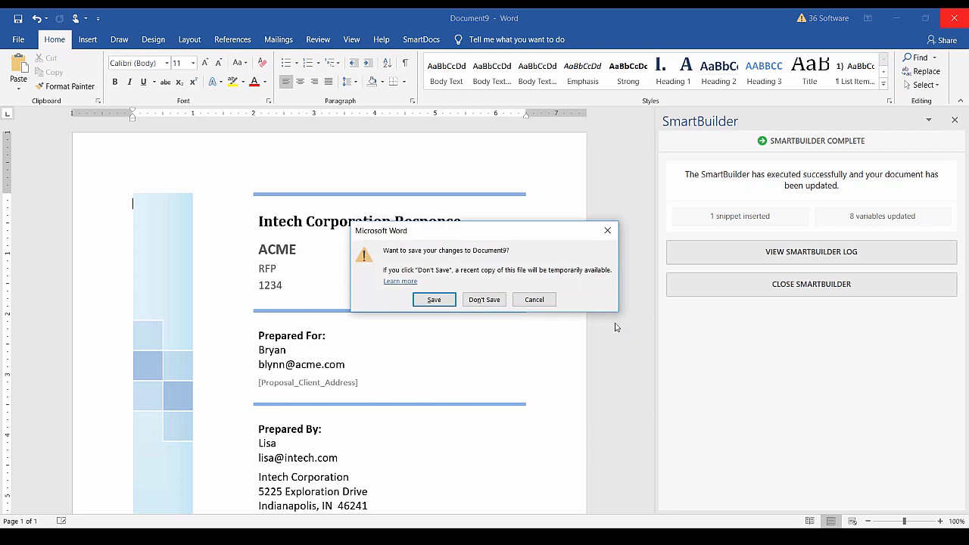
pyautogui.click(484, 298)
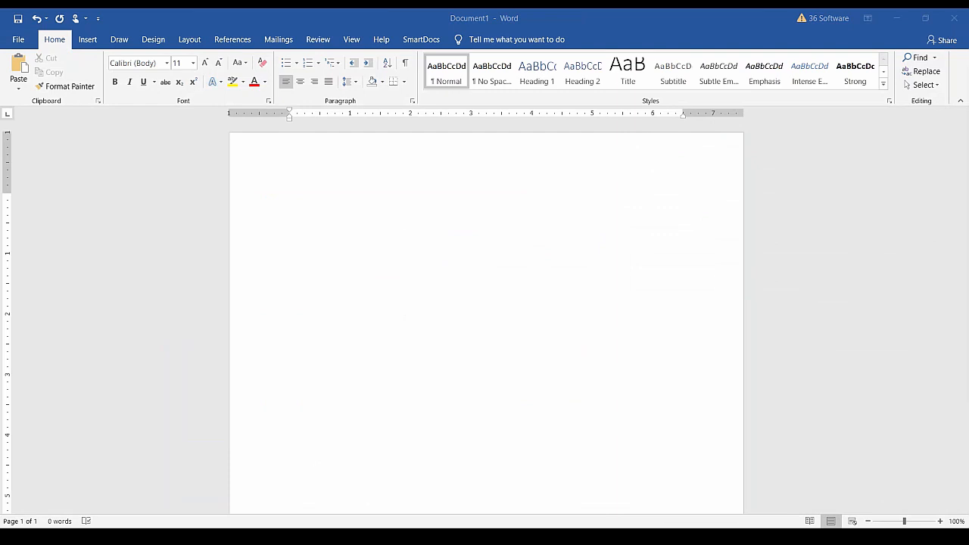
pyautogui.click(419, 40)
pyautogui.click(526, 88)
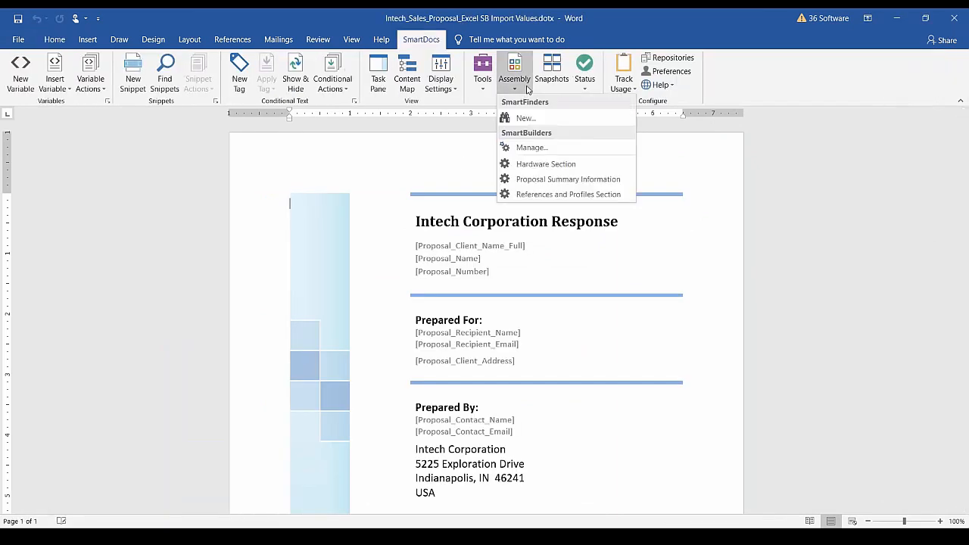
# Open the Proposal Summary Information SmartBuilder for editing in the Designer.
pyautogui.click(534, 146)
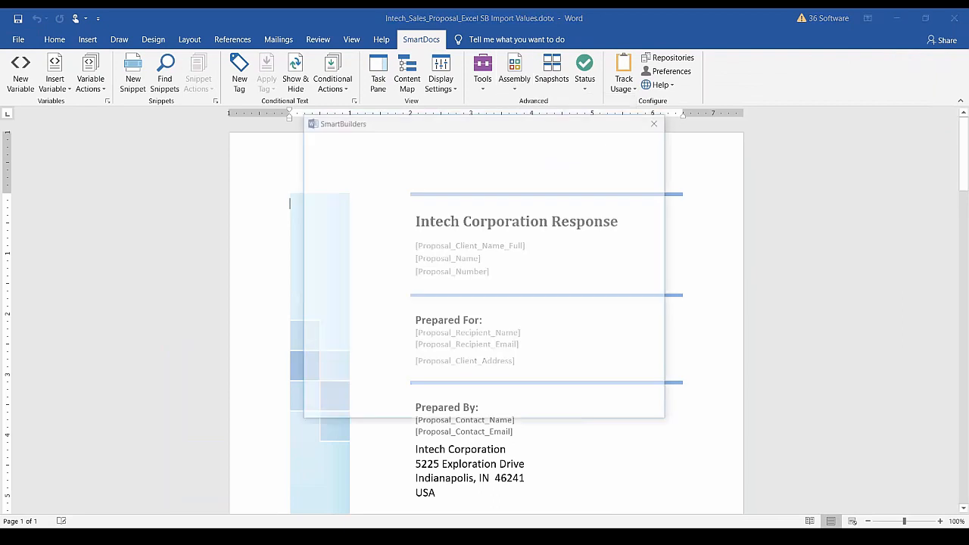
pyautogui.click(308, 191)
pyautogui.click(413, 142)
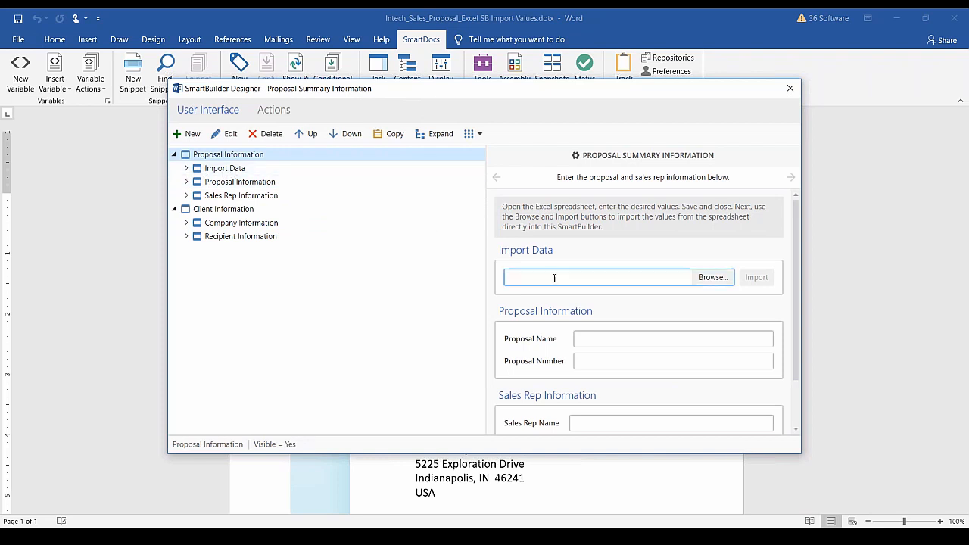
# Review the import_data file picker settings (Spreadsheet, Import Values Yes, *.xlsx) and cancel unchanged.
pyautogui.click(186, 168)
pyautogui.click(214, 183)
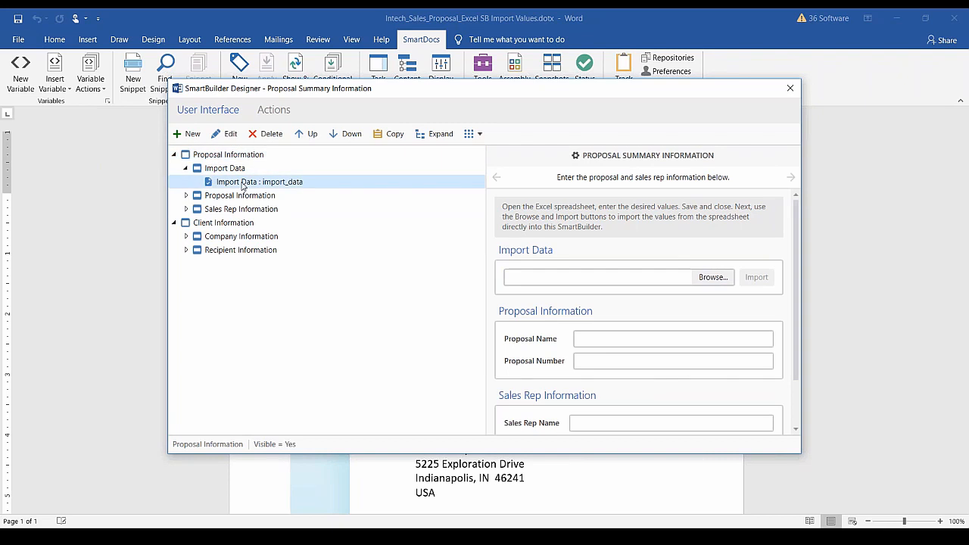
pyautogui.click(228, 138)
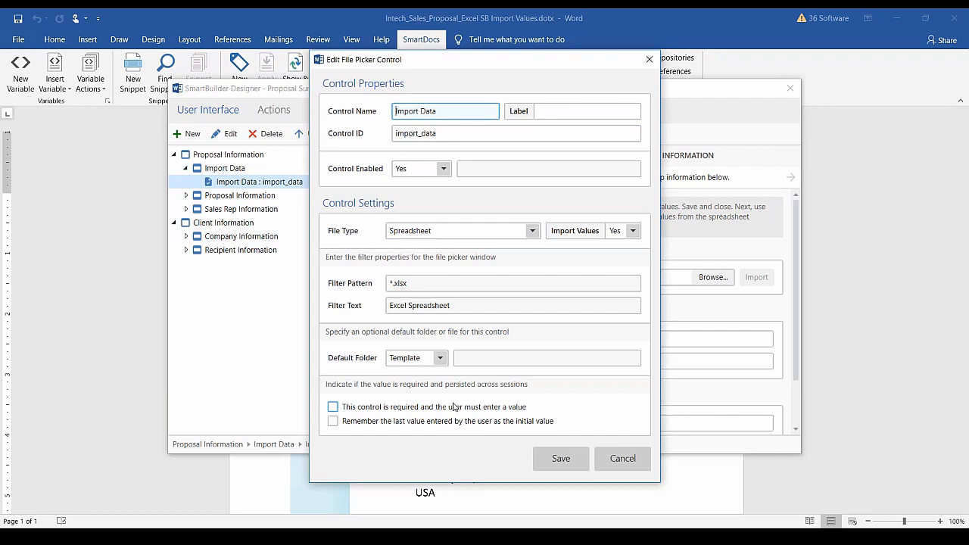
pyautogui.click(622, 459)
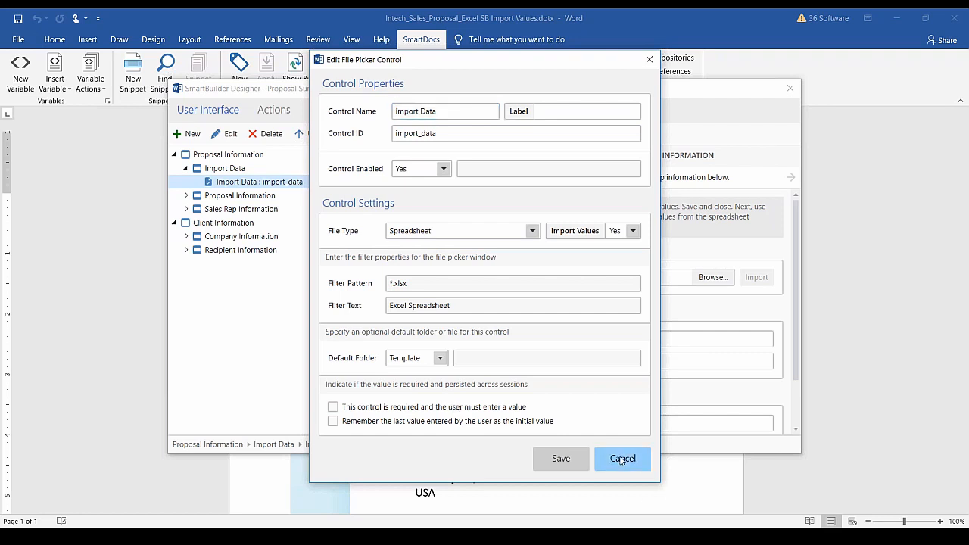